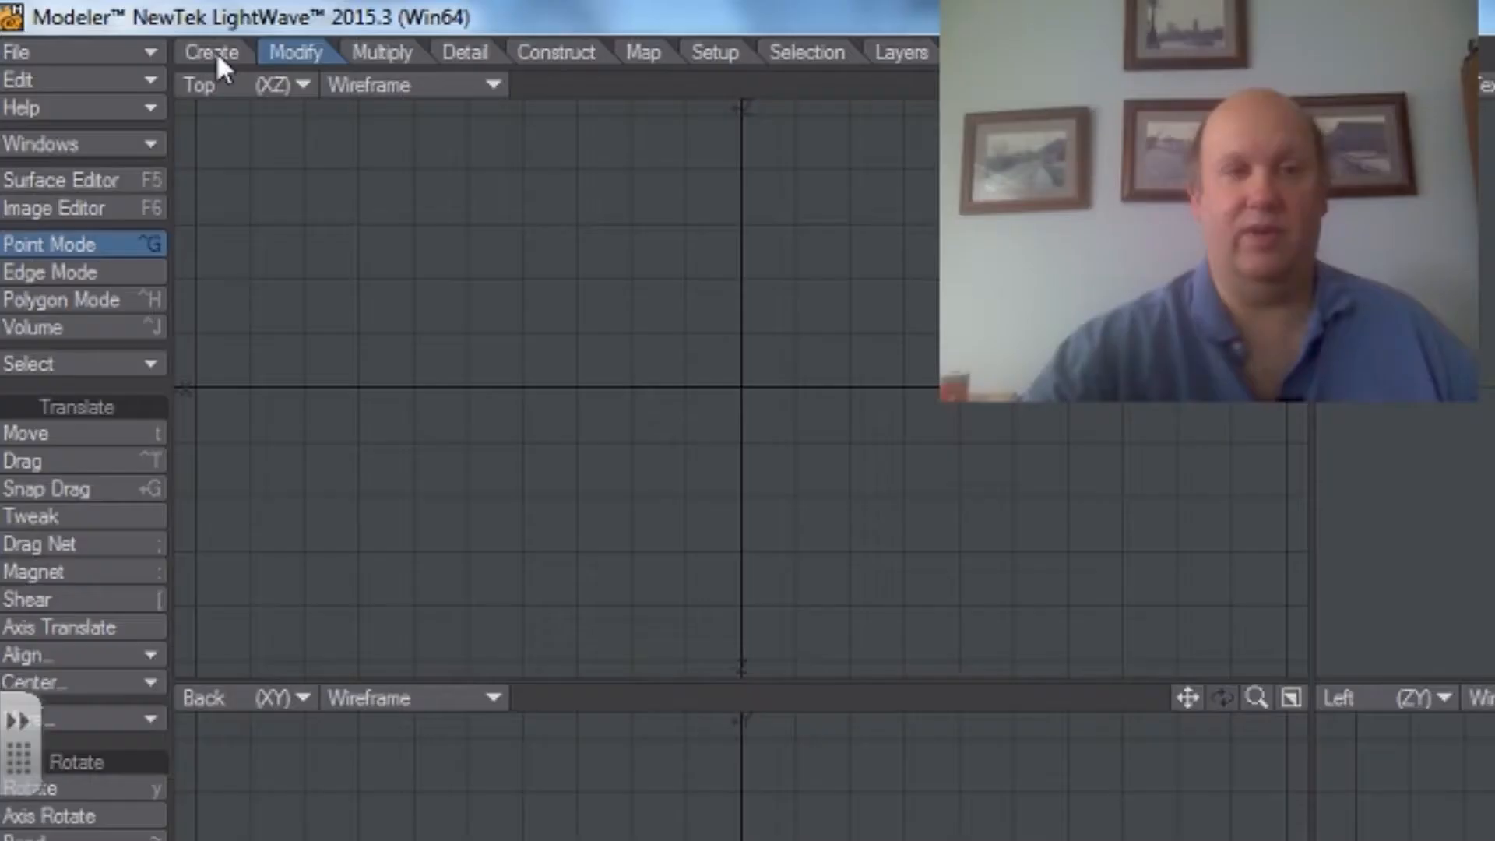
Step: Draw a disc of about 850 mm X radius and 700 mm Z radius in the Top view and centre it on the origin
click(130, 36)
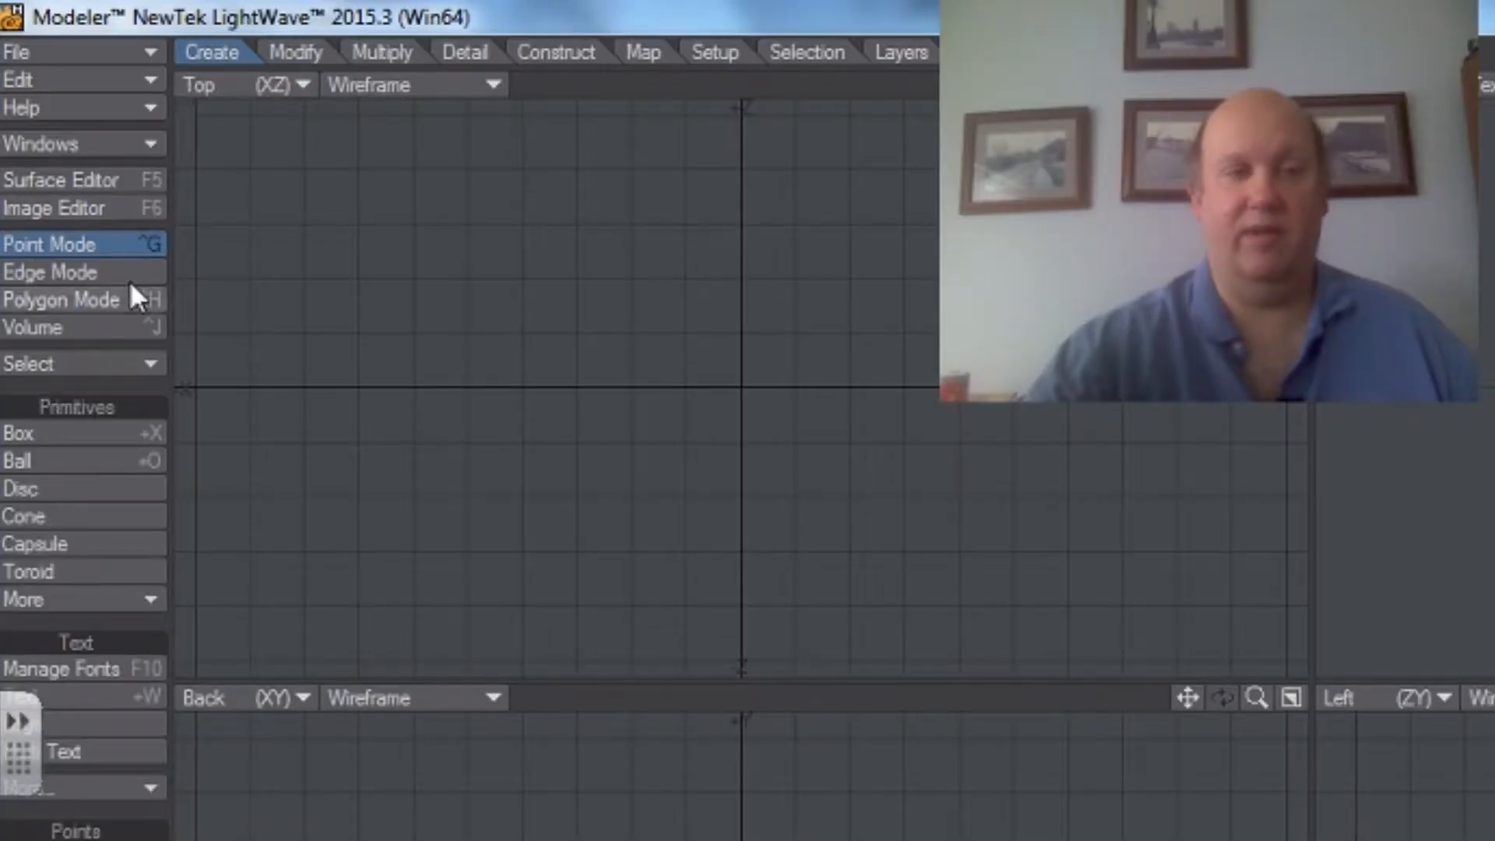
click(57, 487)
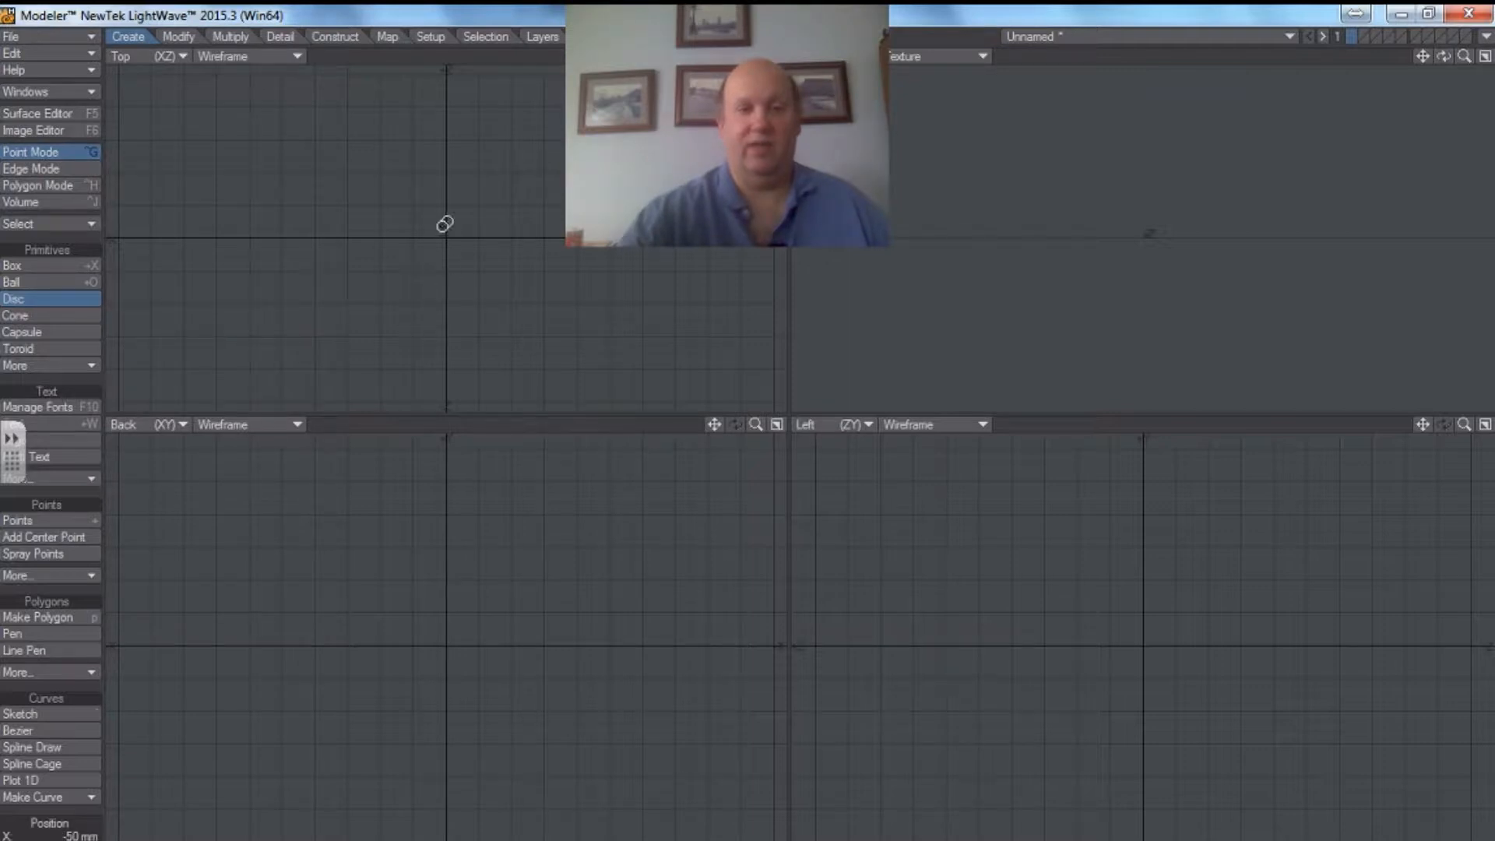
drag(413, 204, 469, 251)
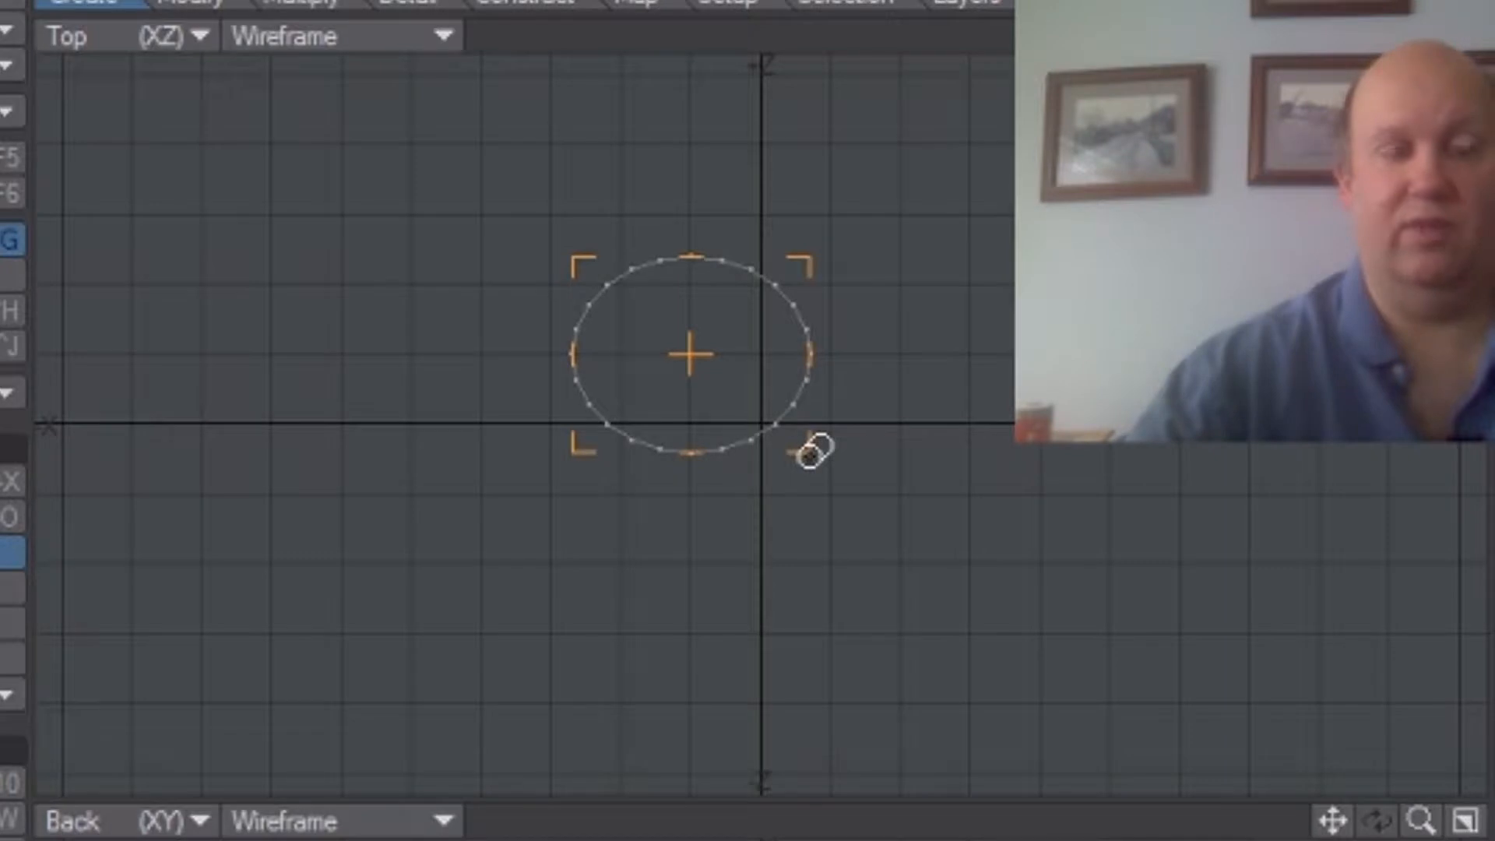
drag(689, 353, 761, 422)
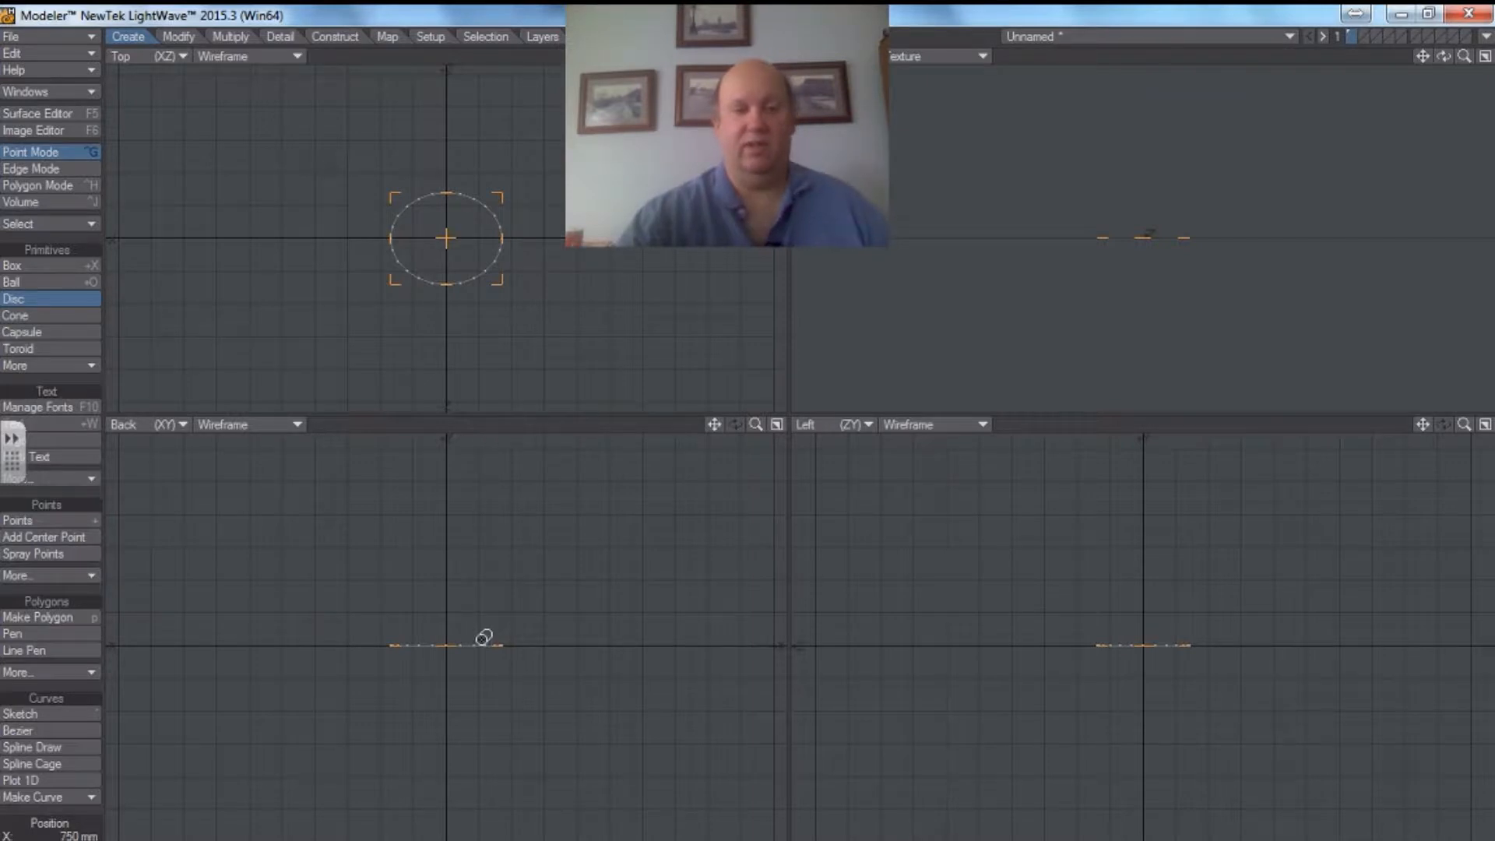
Step: Extend the disc along Y in the Back view into a tall, thin cylinder from about -12.2 m to 11.4 m
drag(454, 644, 448, 457)
drag(445, 648, 462, 833)
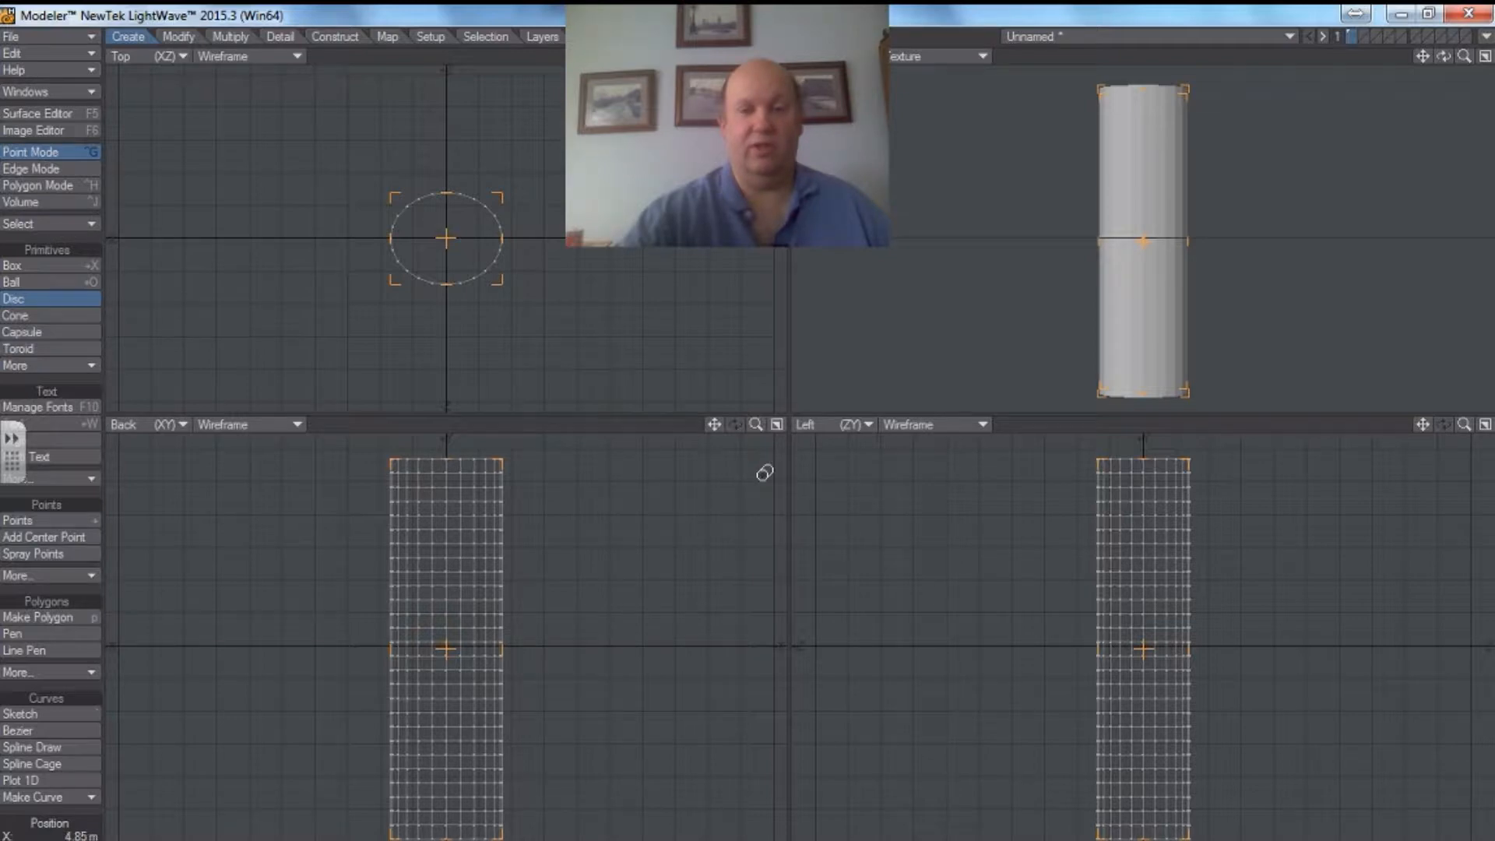
drag(761, 427, 612, 510)
drag(447, 601, 446, 468)
drag(446, 690, 454, 831)
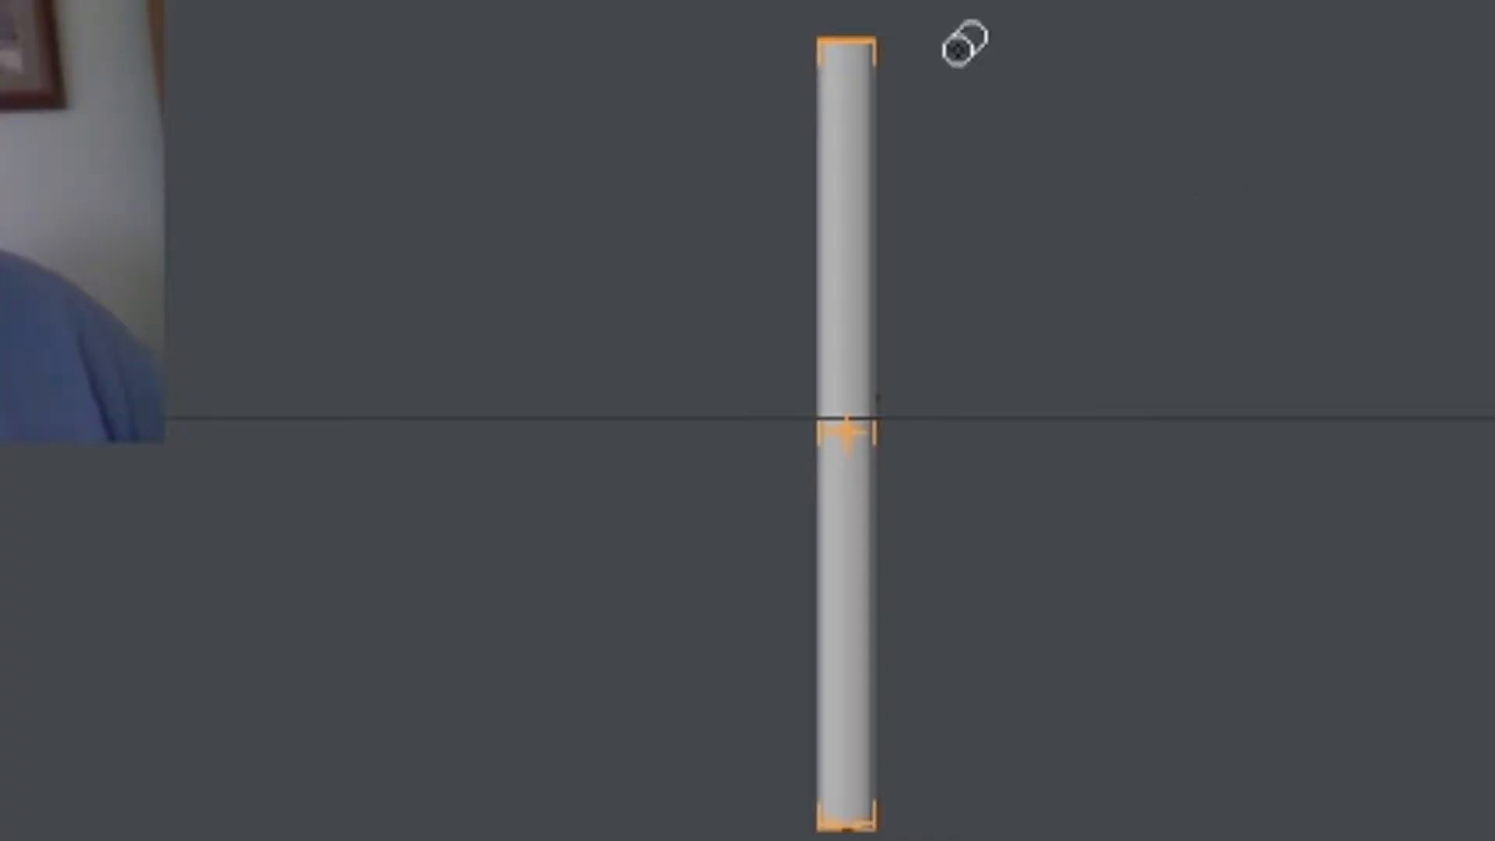
mouse_move(1492, 16)
mouse_down()
mouse_move(1449, 124)
mouse_move(1402, 16)
mouse_move(1465, 63)
mouse_move(1487, 8)
mouse_up()
mouse_move(1444, 56)
mouse_down()
mouse_move(1440, 86)
mouse_move(1430, 61)
mouse_up()
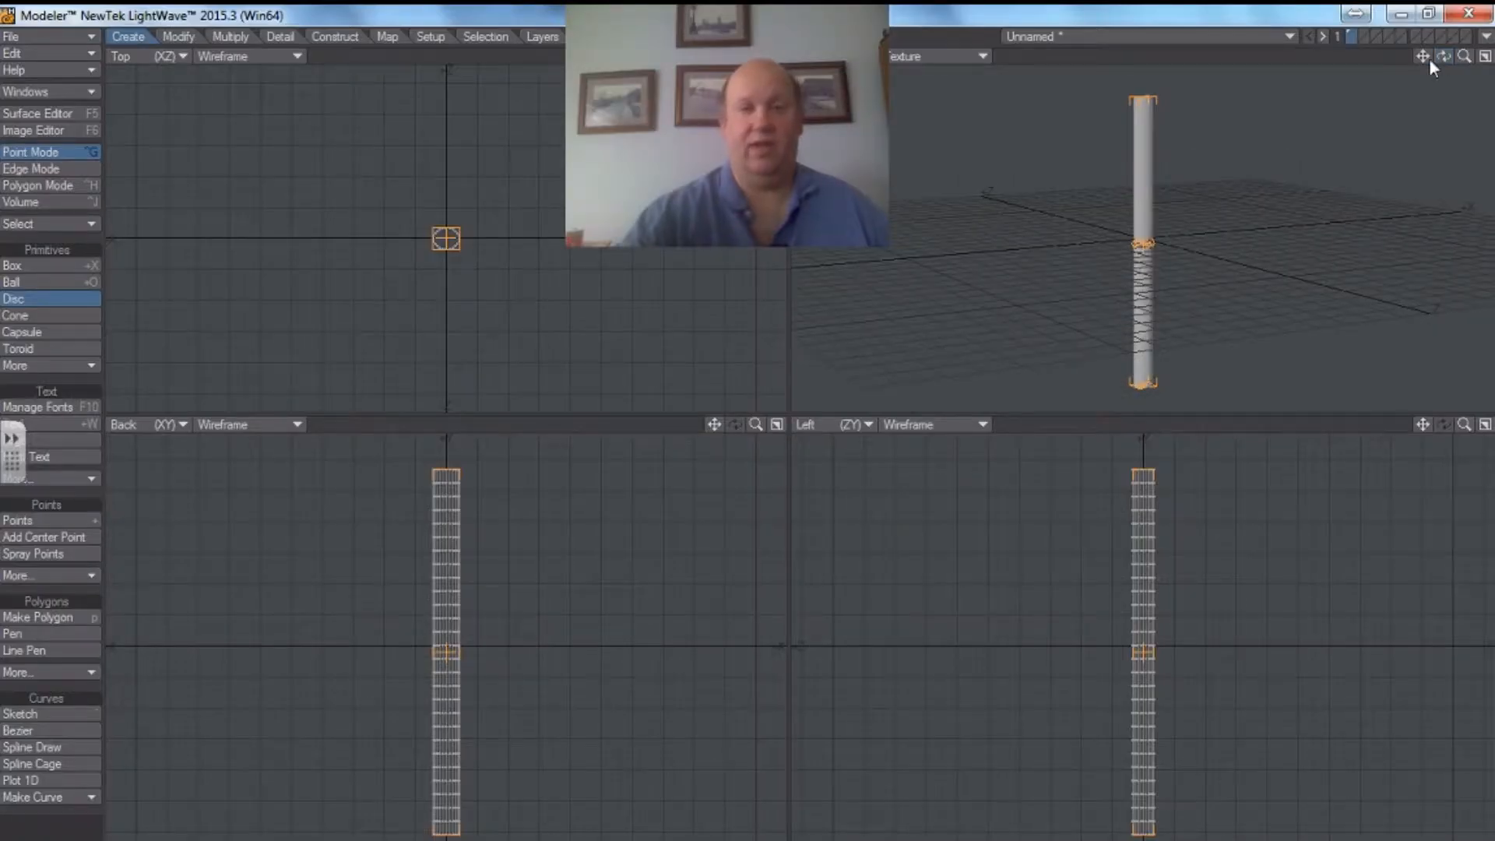
Step: Set the cylinder's X radius to 700 mm and its segments to 32 in the Disc tool's numeric settings
key(n)
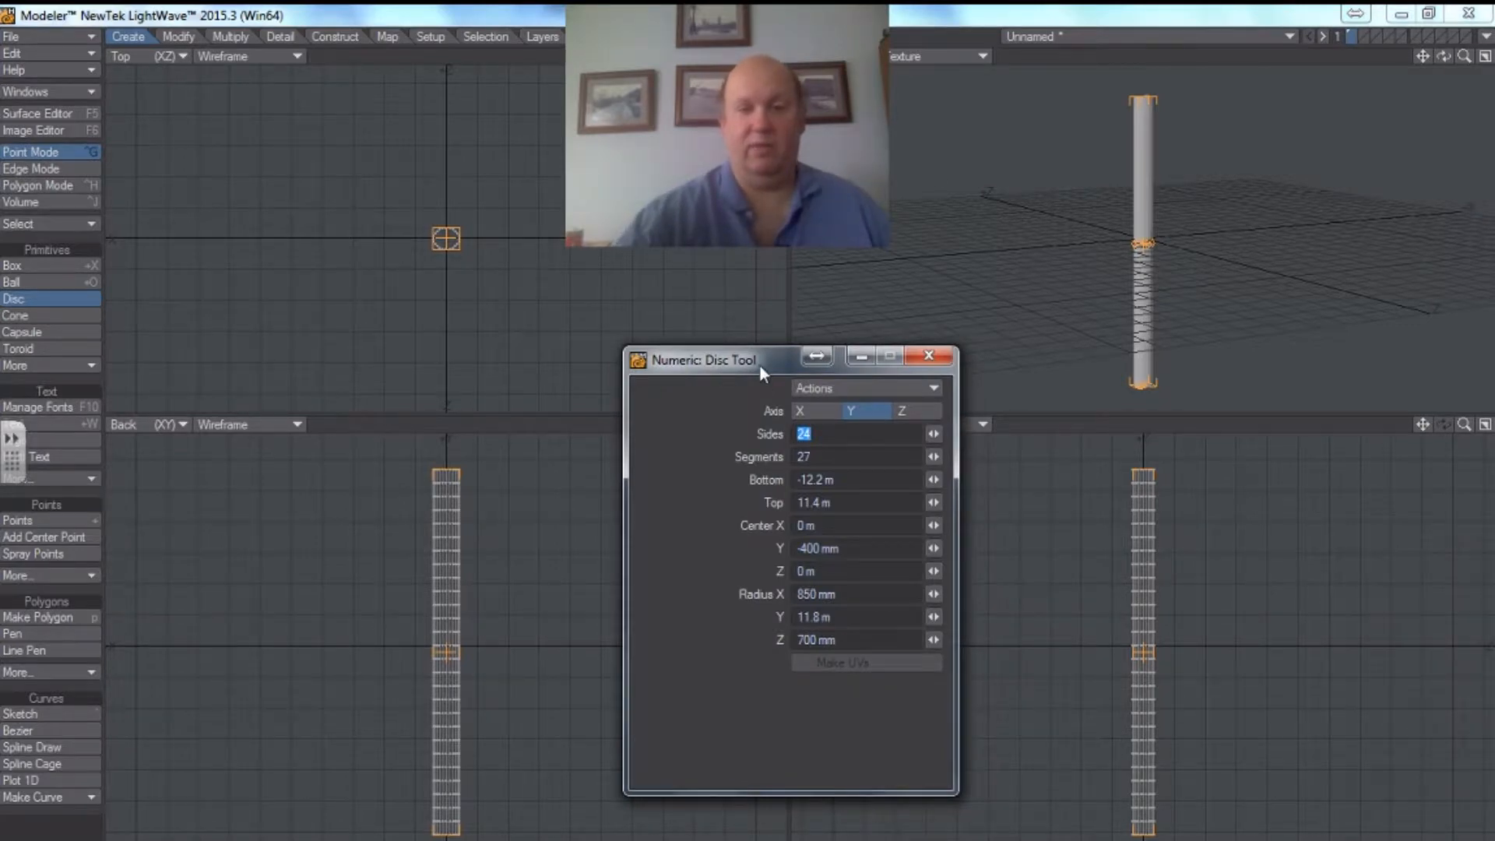
drag(760, 366, 726, 249)
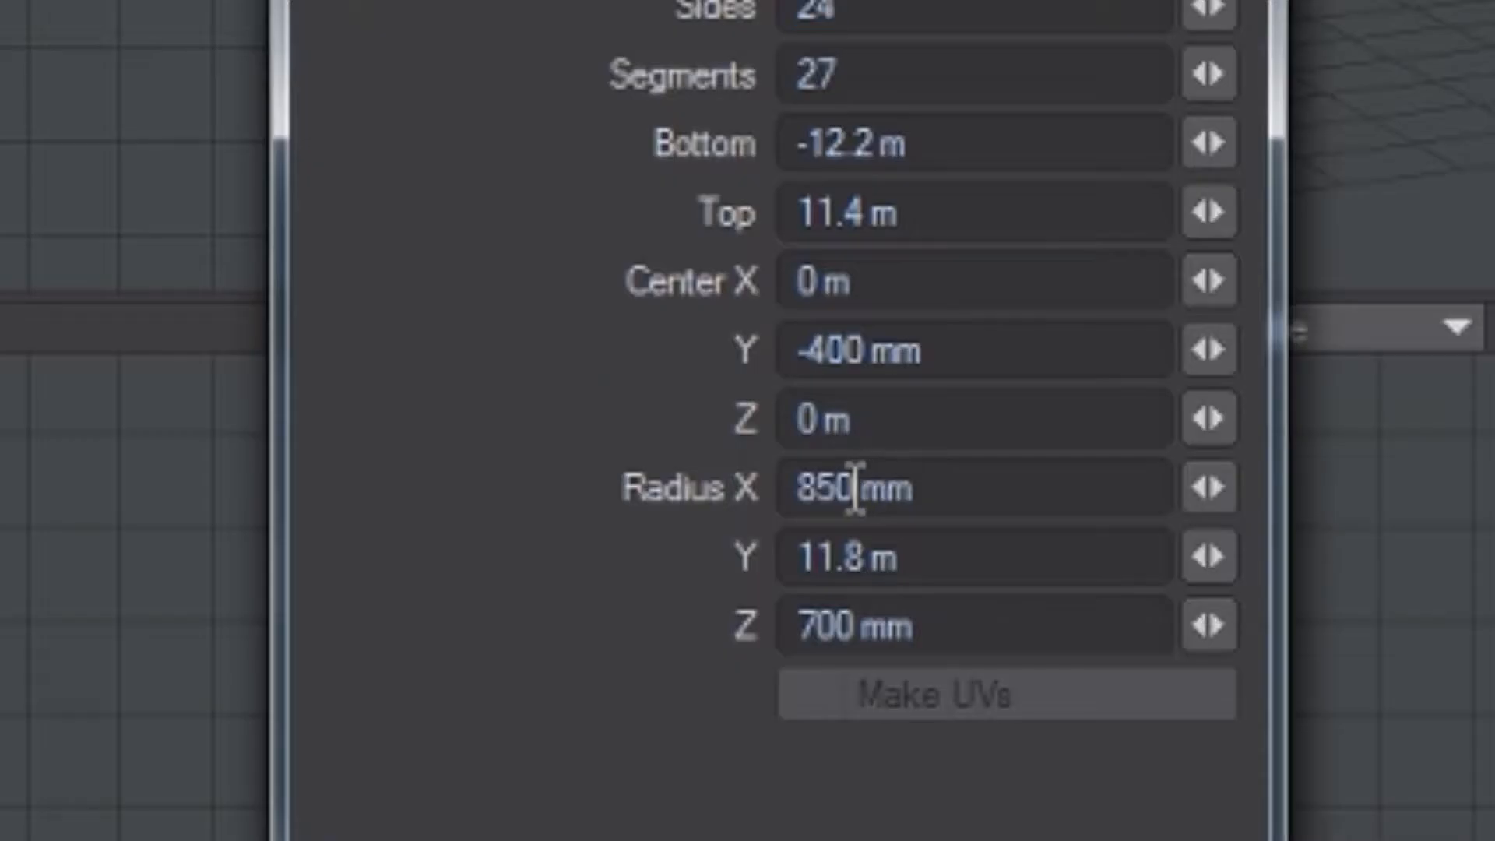
drag(856, 488, 794, 494)
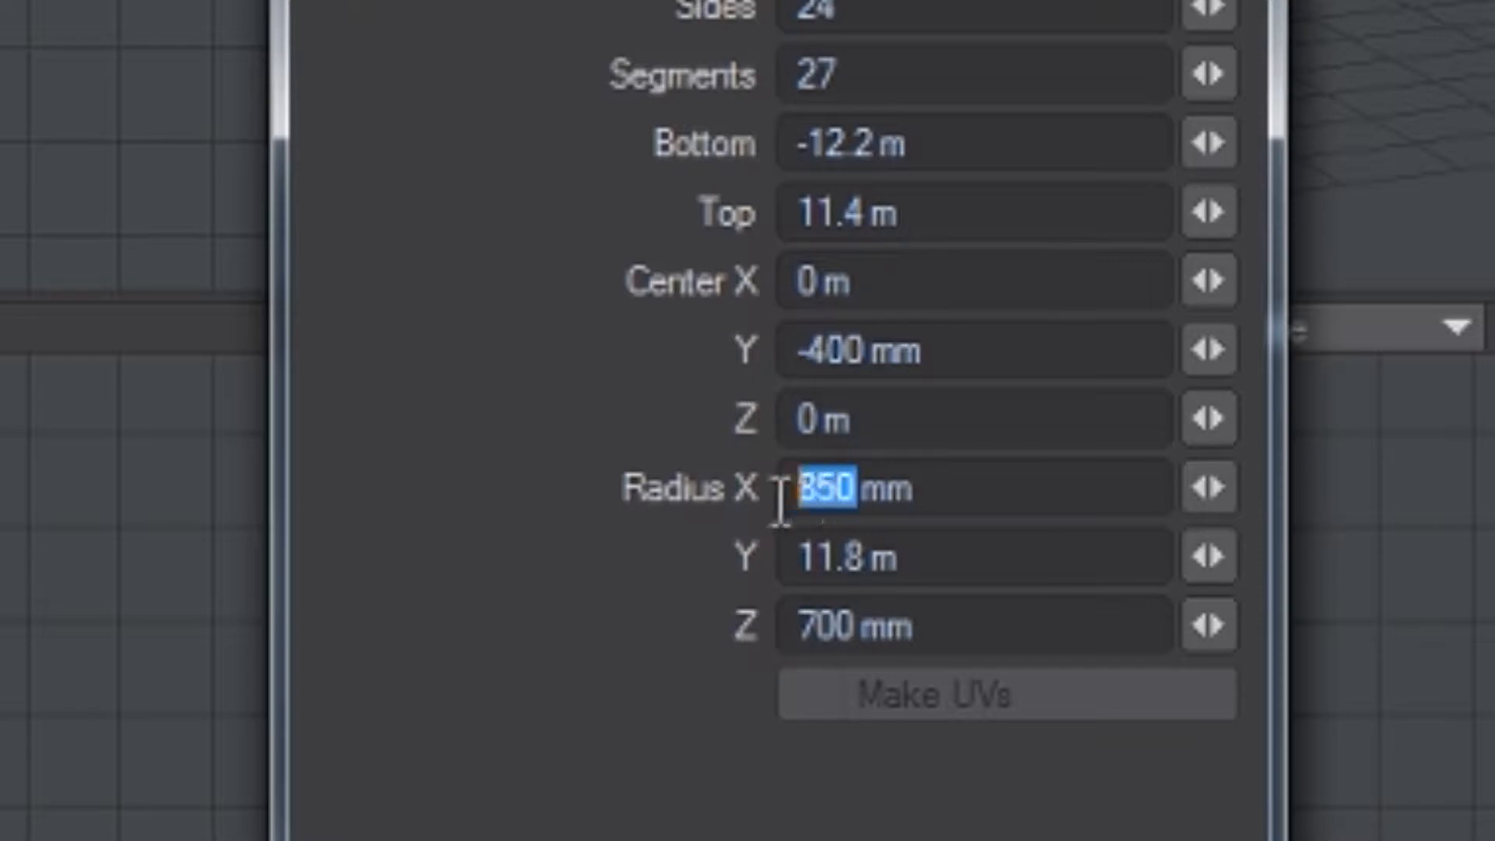
text(700)
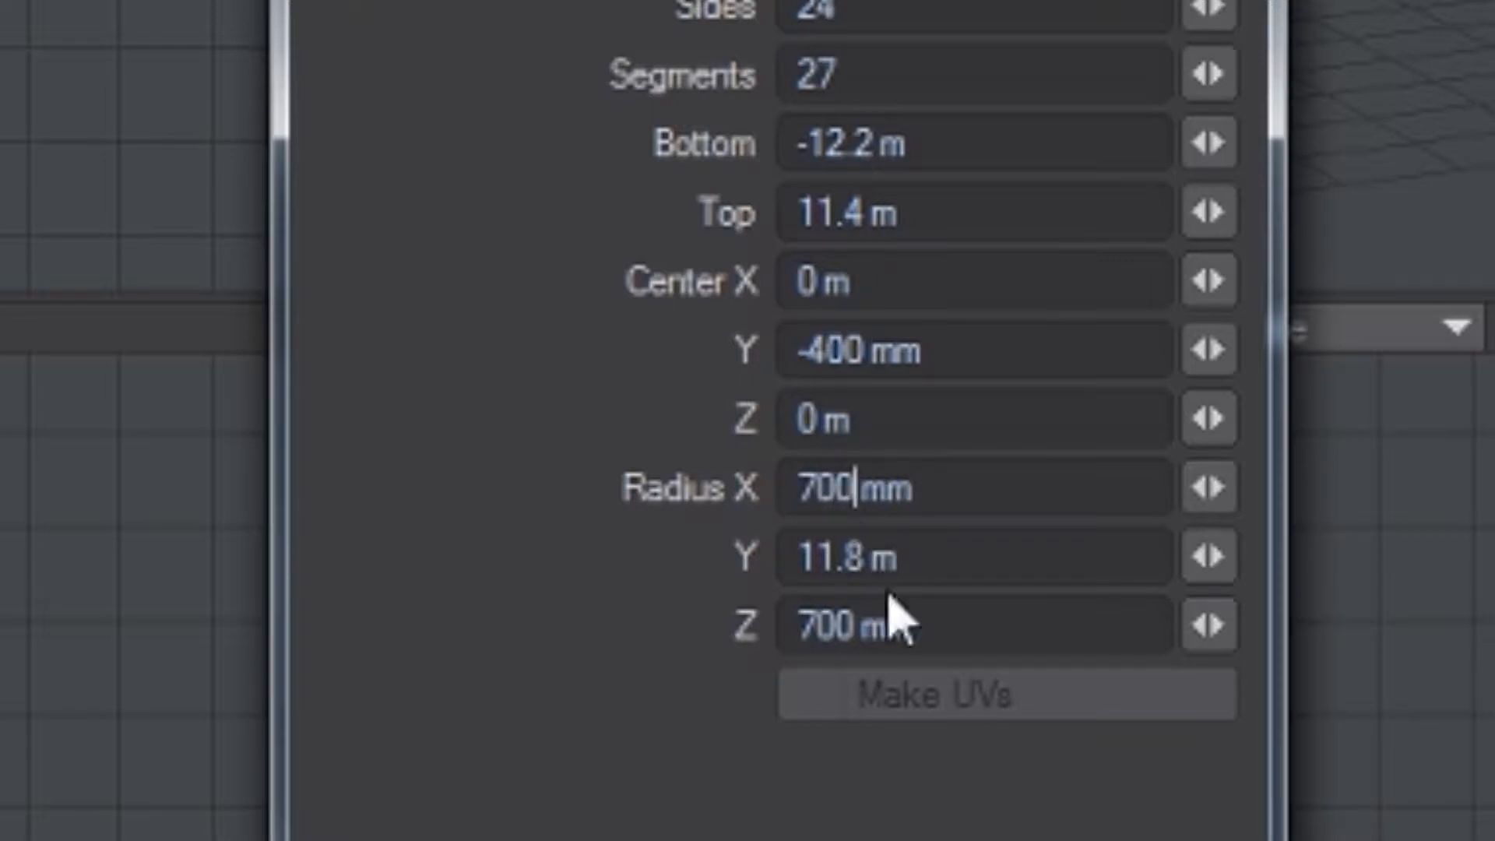
click(941, 623)
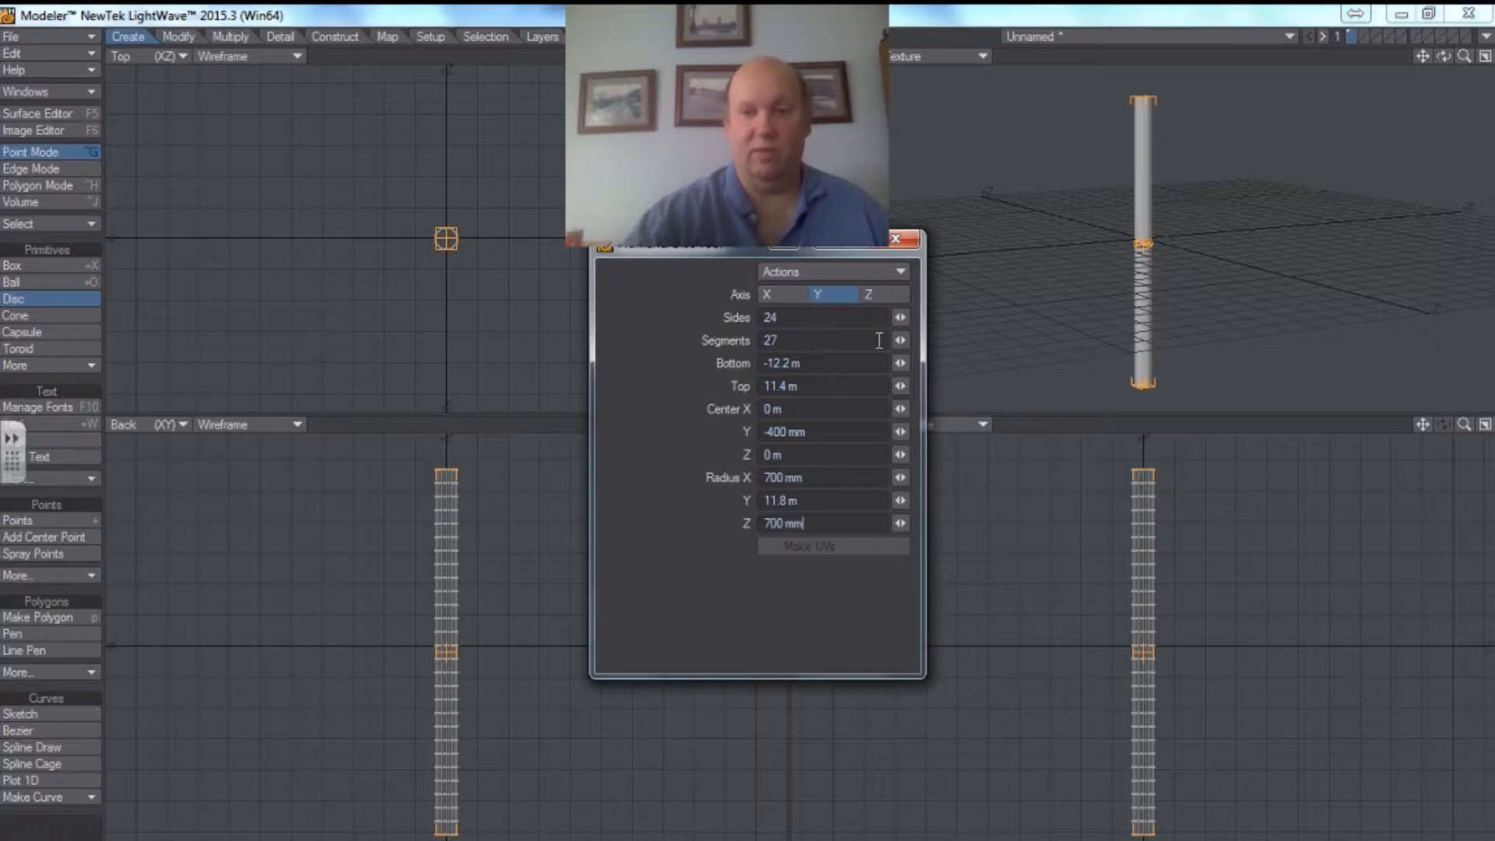
drag(899, 341, 865, 341)
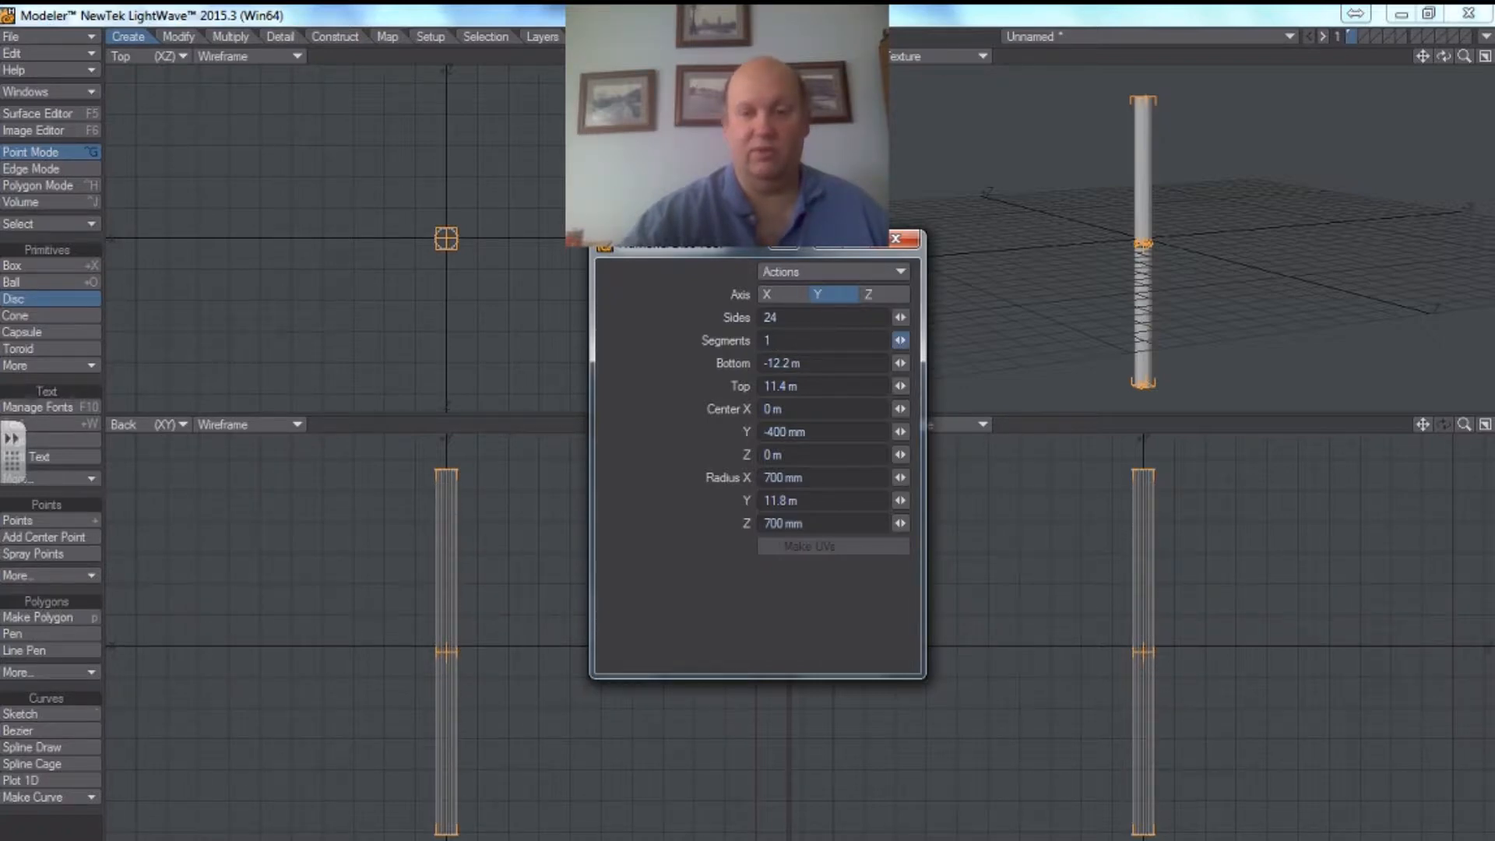
drag(865, 341, 900, 341)
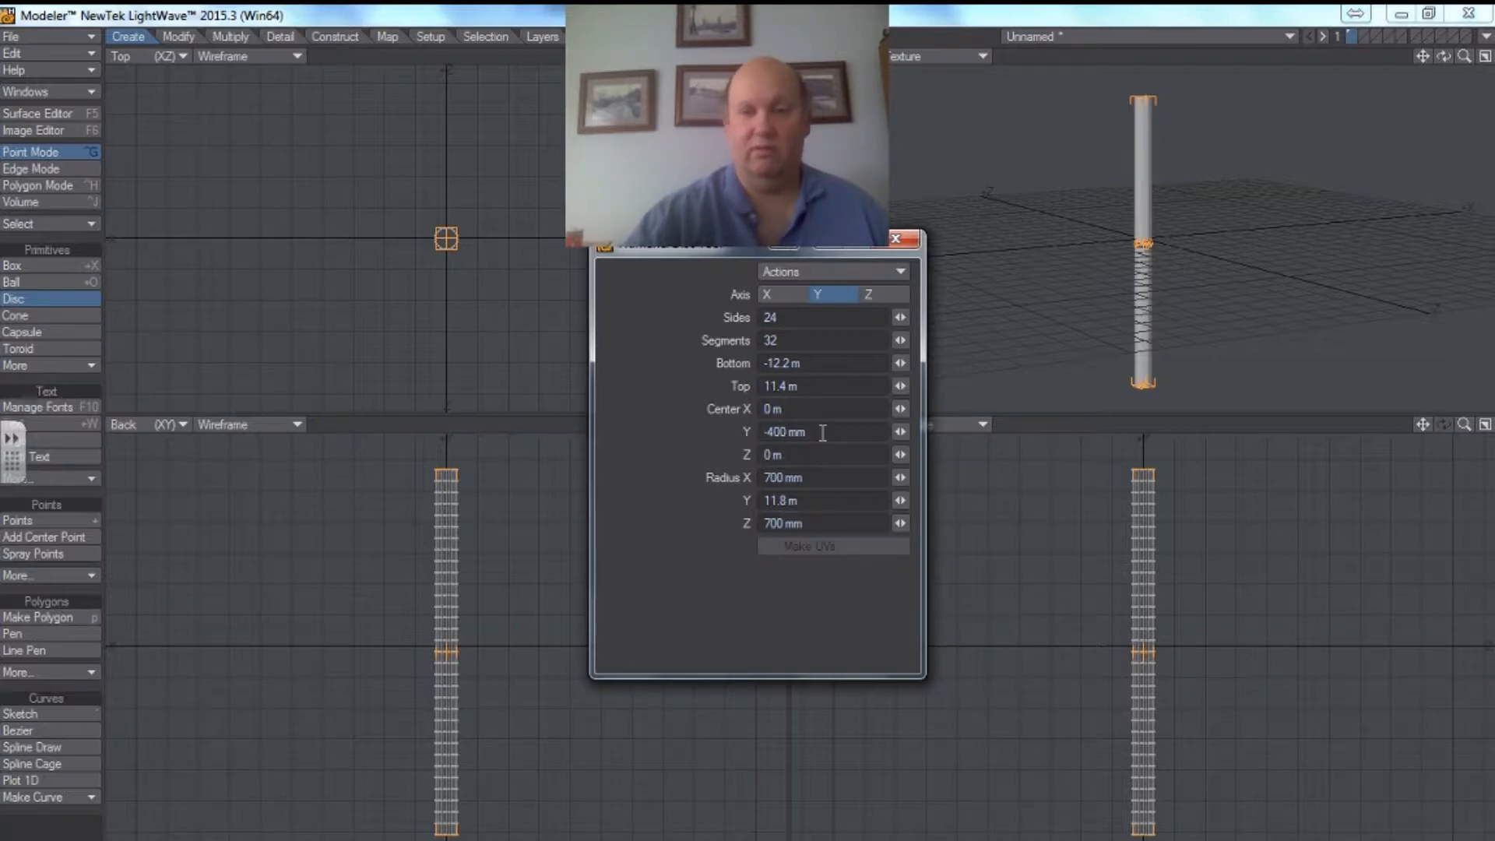
Step: Set the cylinder's Y centre to 0 m and finish the Disc tool
drag(834, 431, 749, 433)
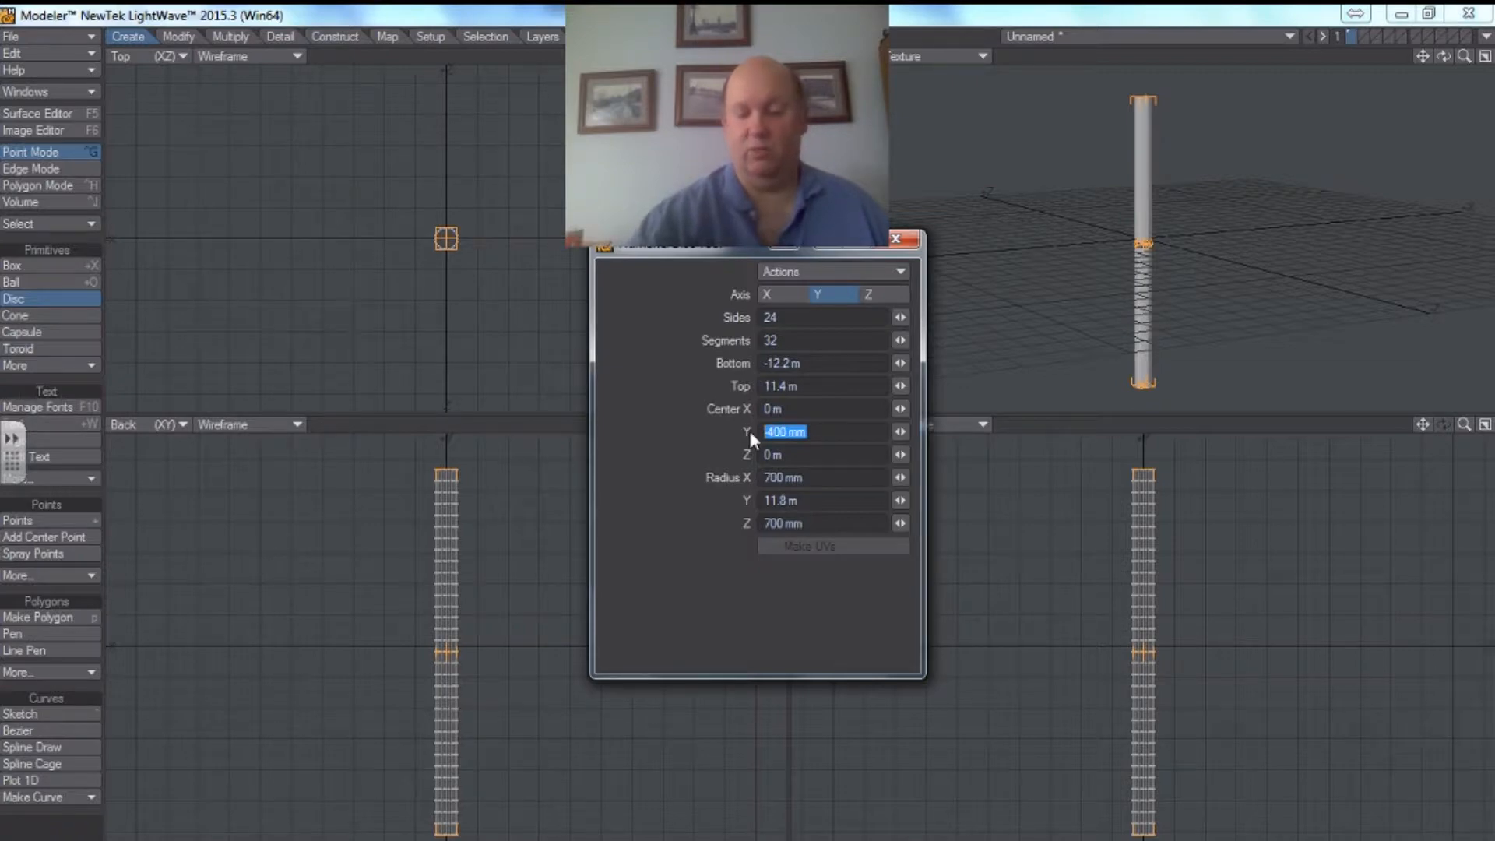
text(0)
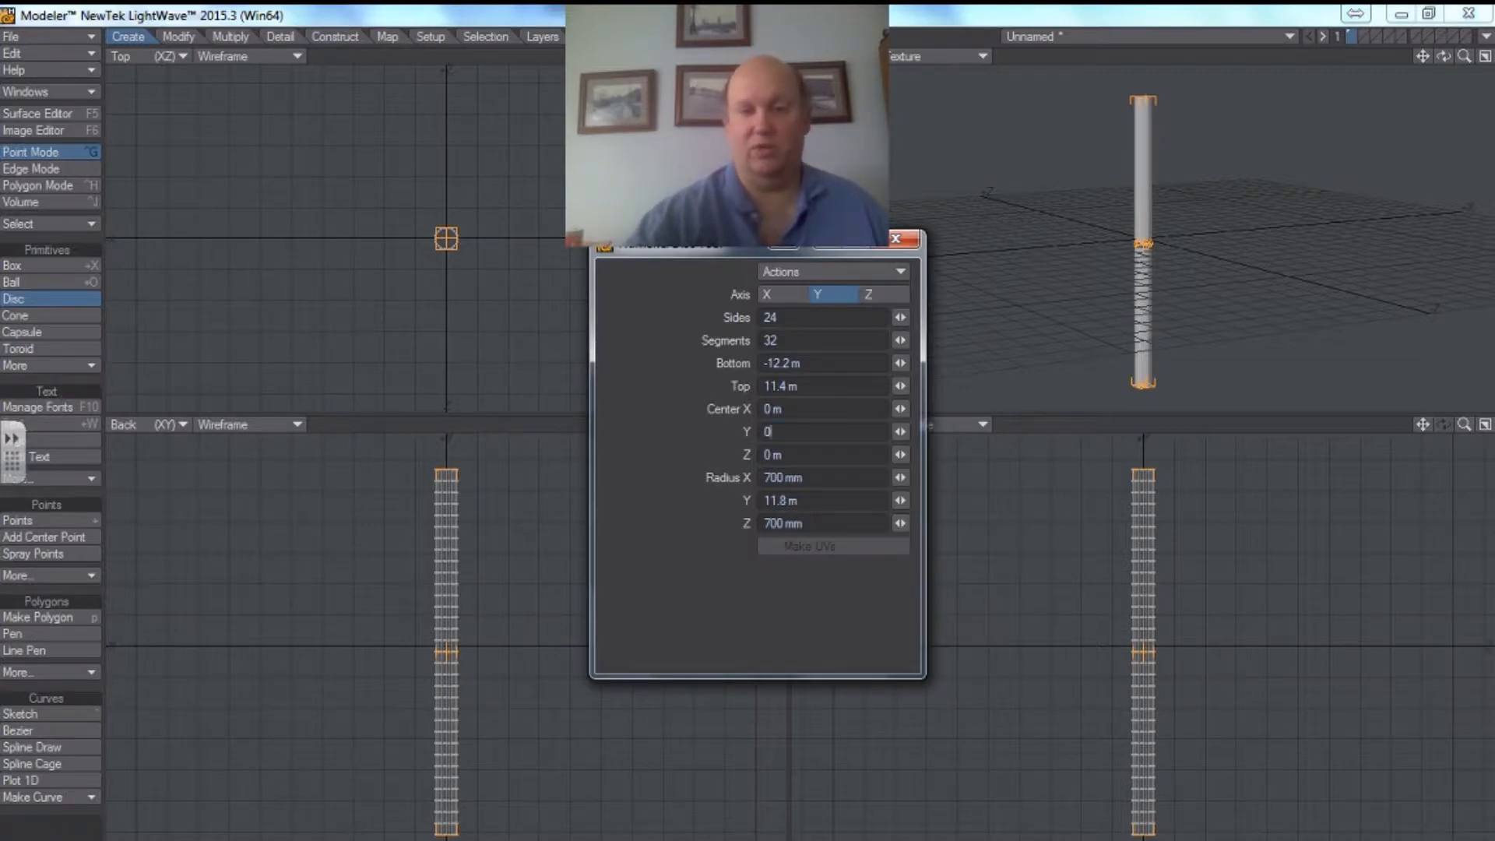
click(822, 411)
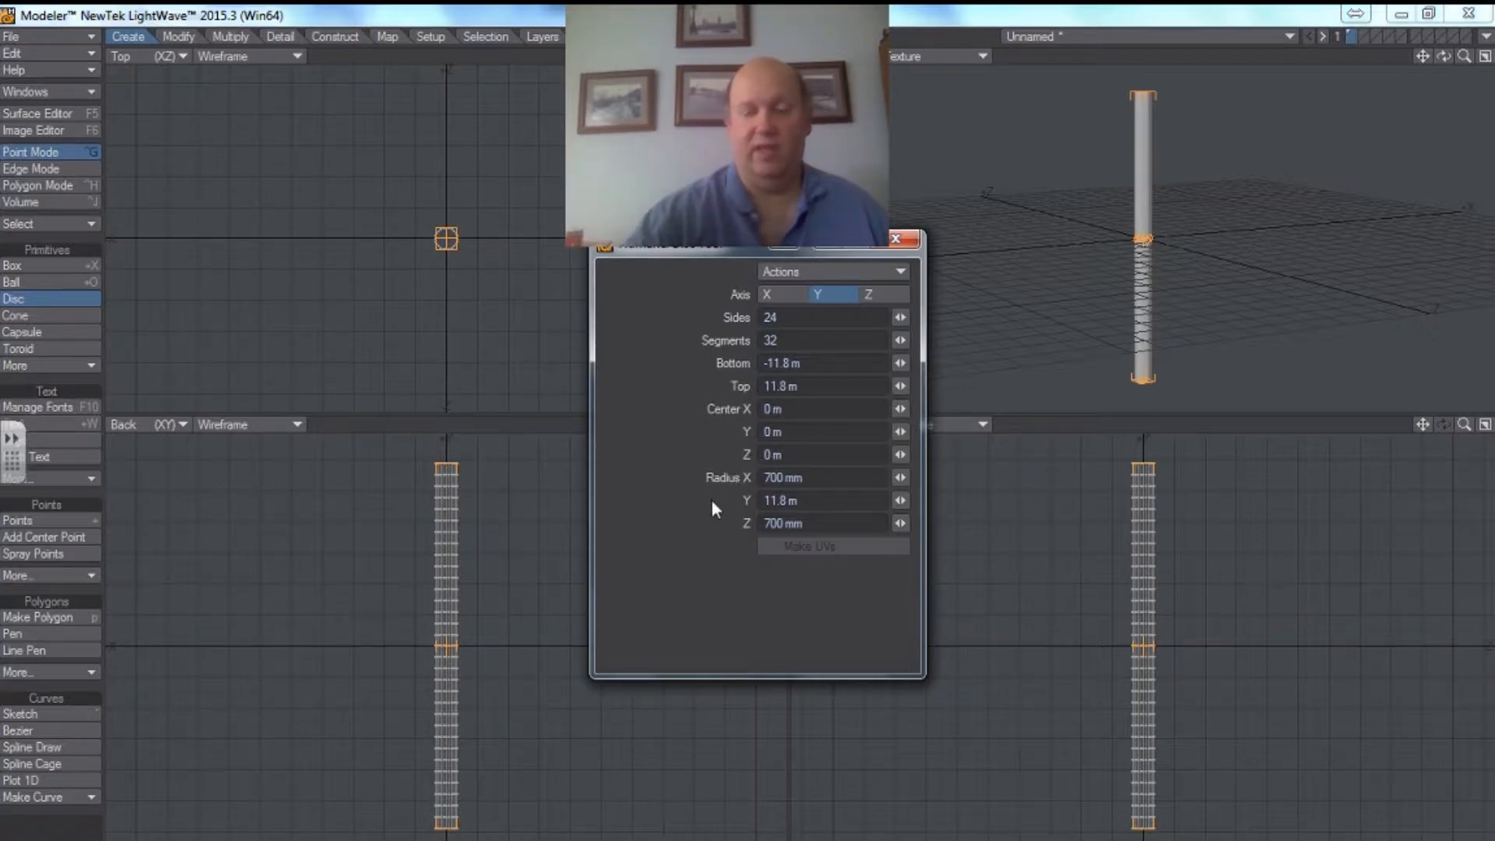
click(901, 240)
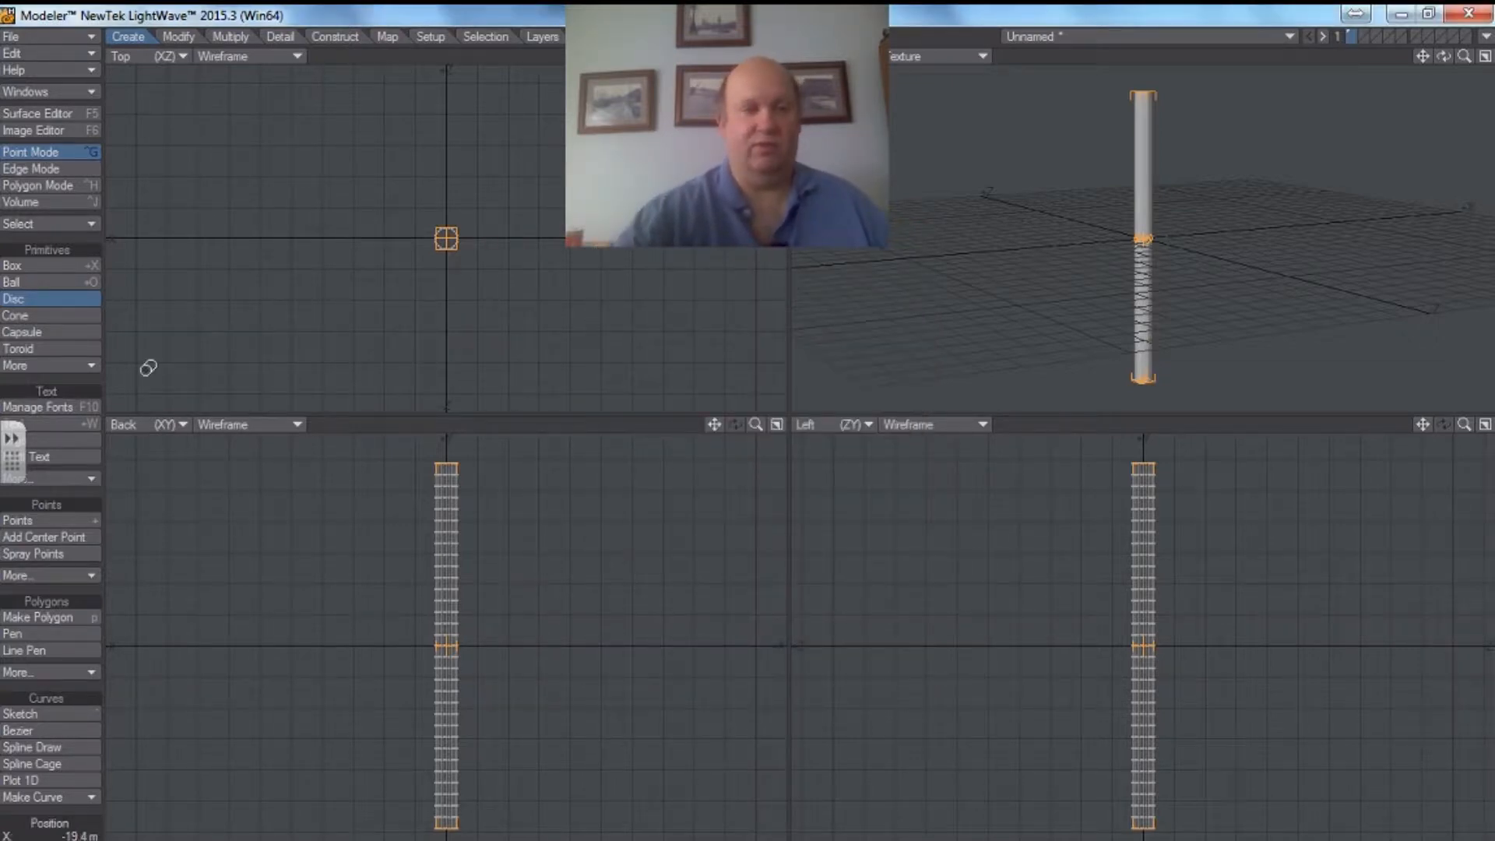
click(47, 299)
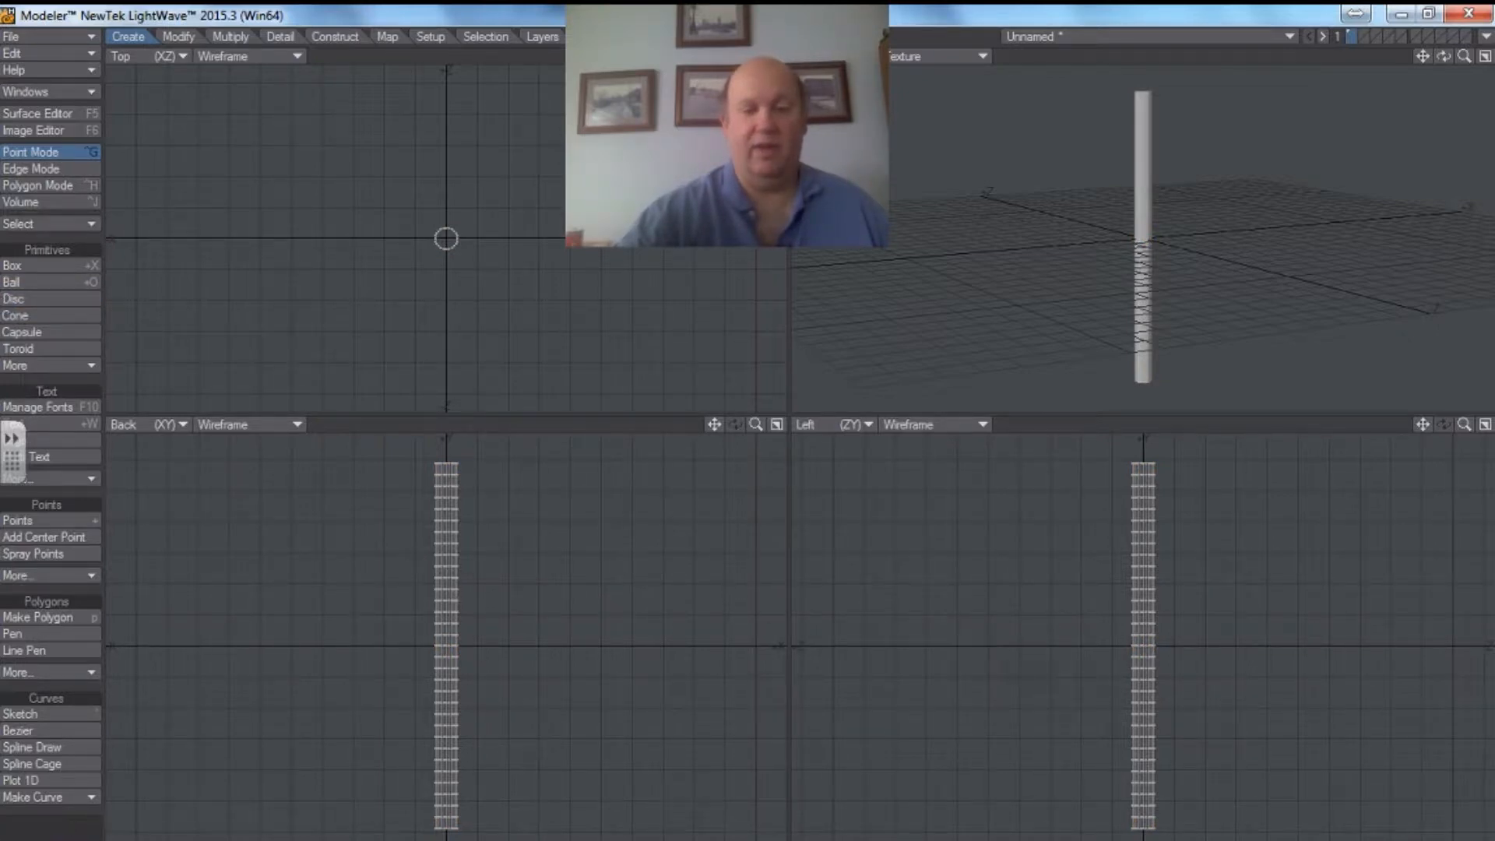
click(738, 840)
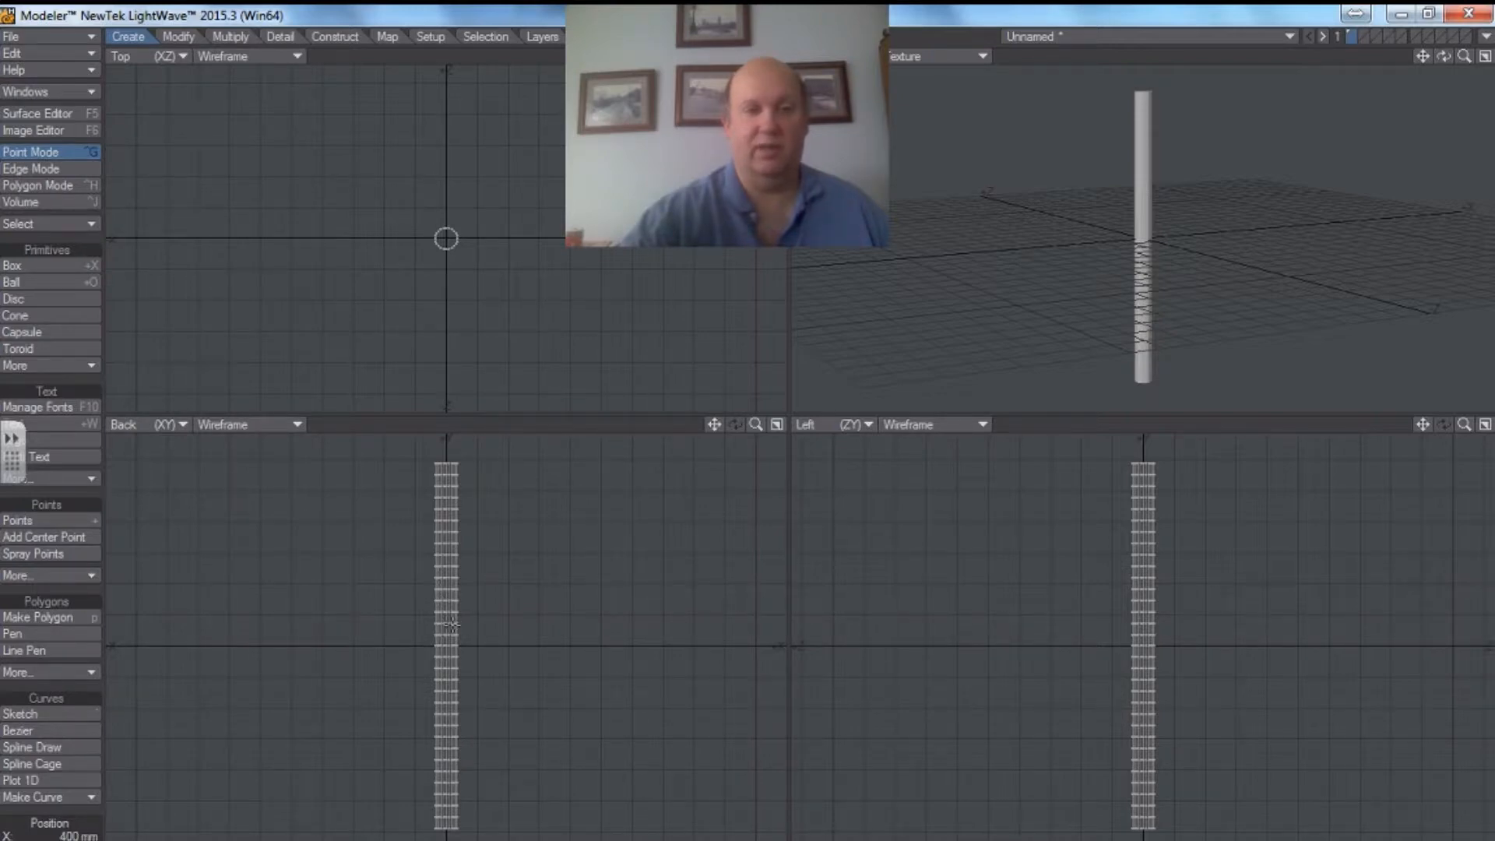
Step: Shorten the cylinder along Y with the Stretch tool, keeping its round cross-section and its centre at the origin
click(178, 37)
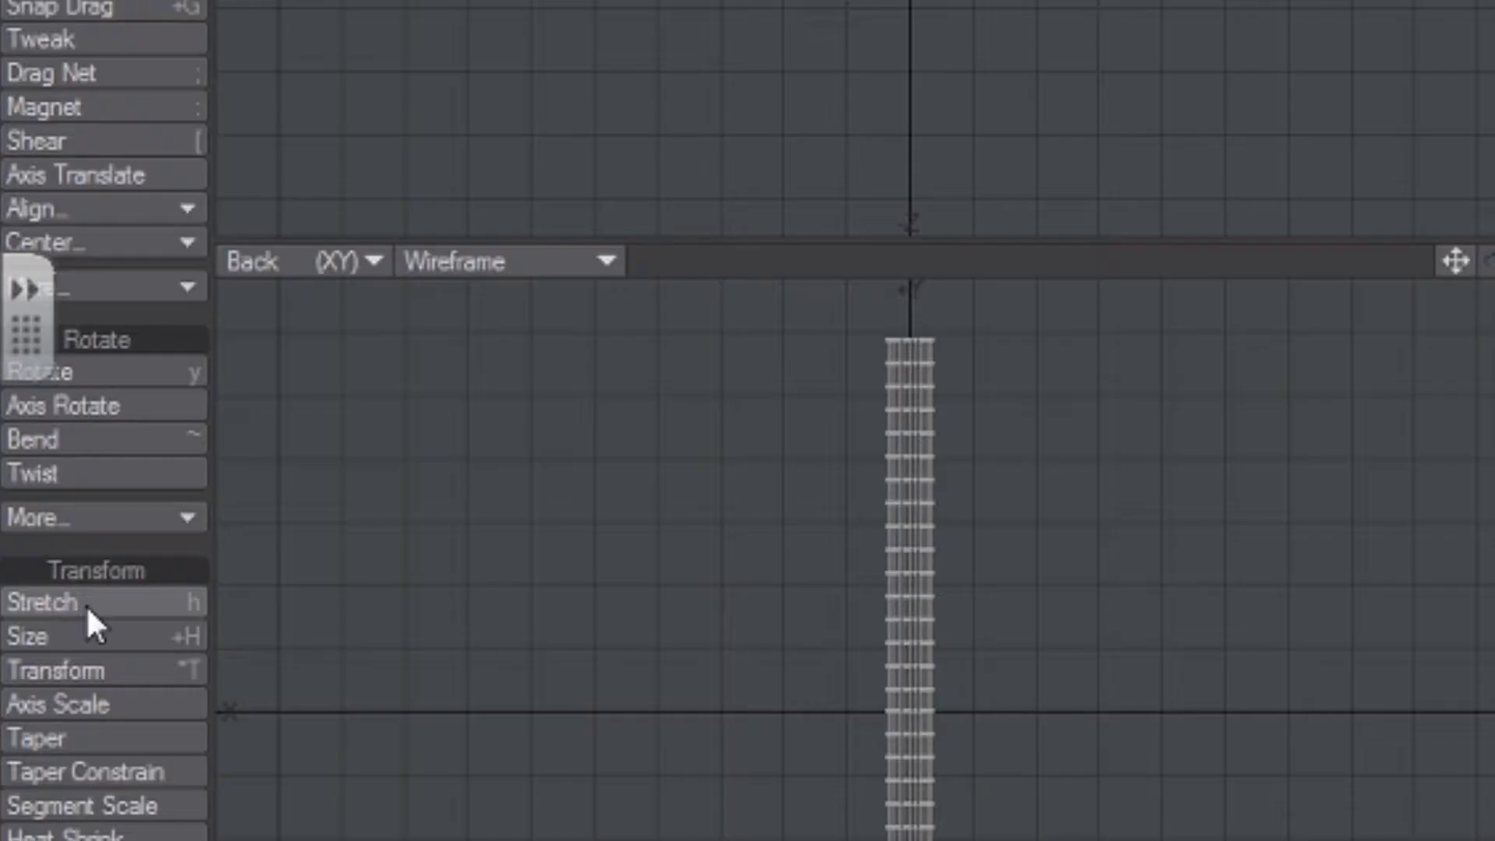
click(43, 594)
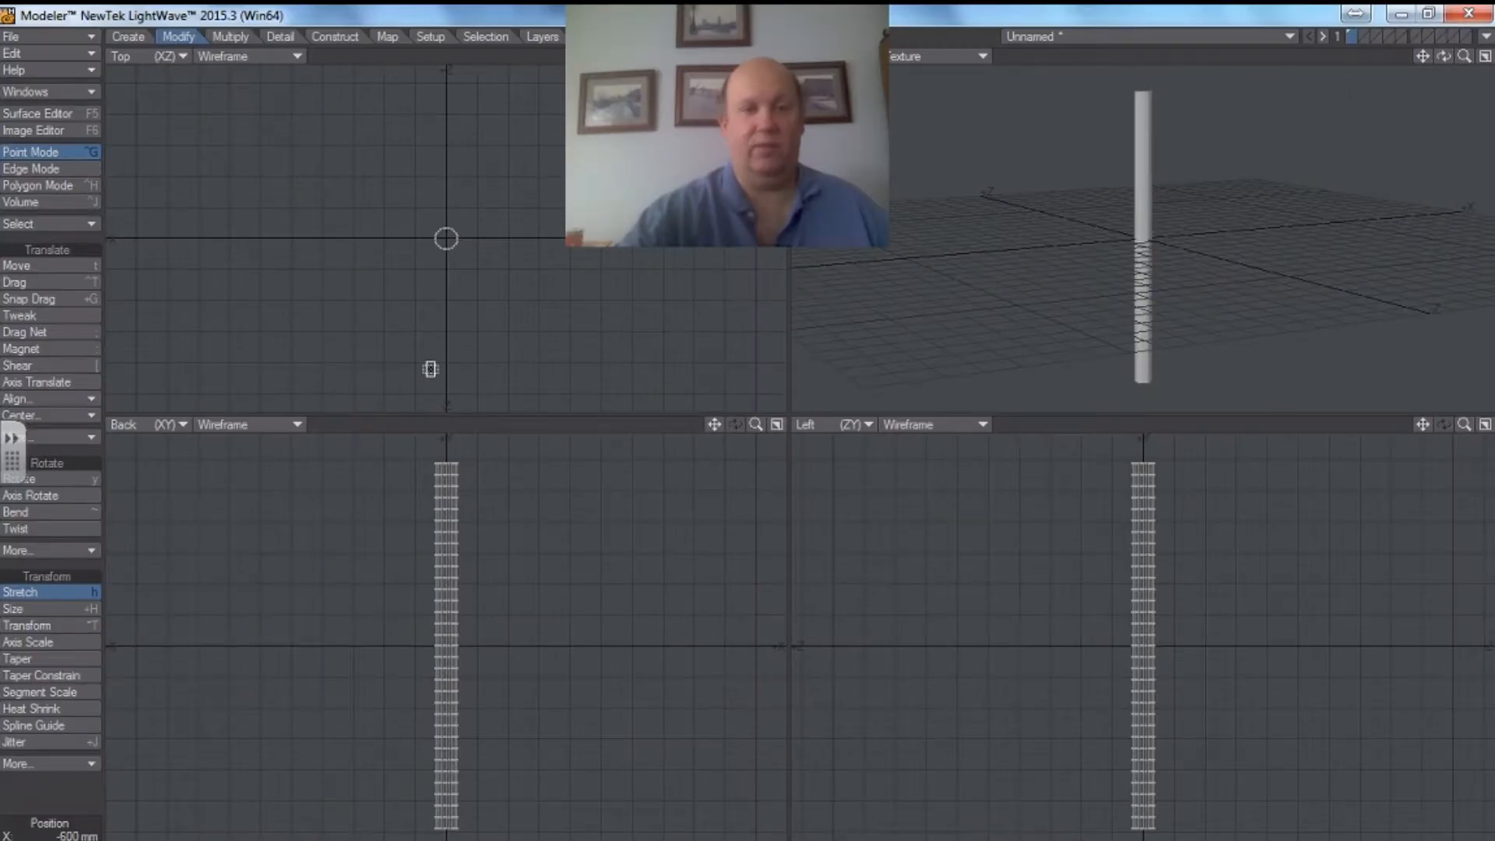
mouse_move(461, 241)
mouse_down()
mouse_move(458, 272)
mouse_move(471, 243)
mouse_up()
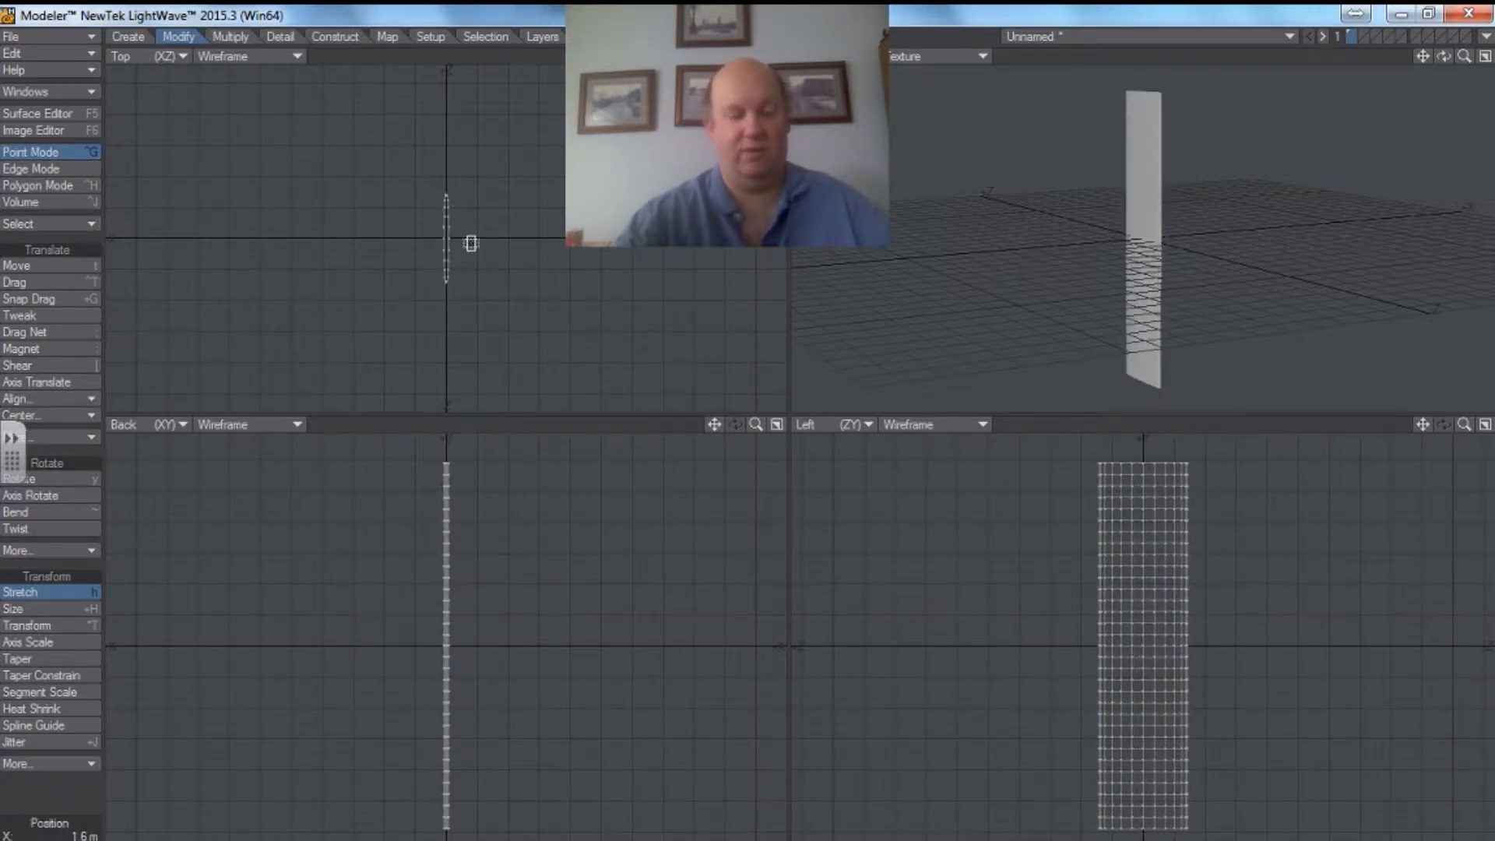
key(u)
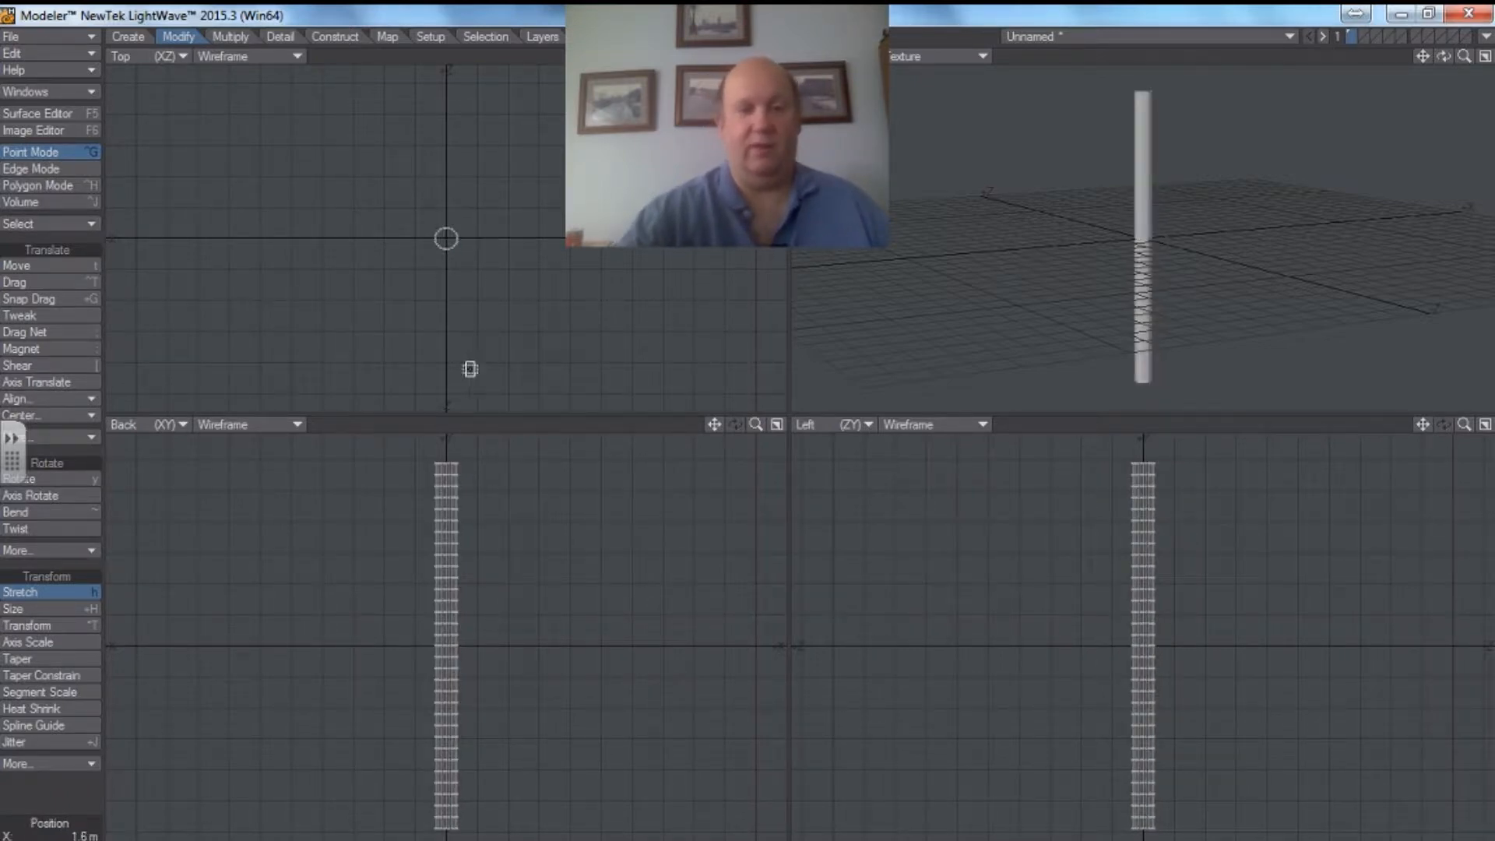
drag(493, 477, 494, 495)
key(u)
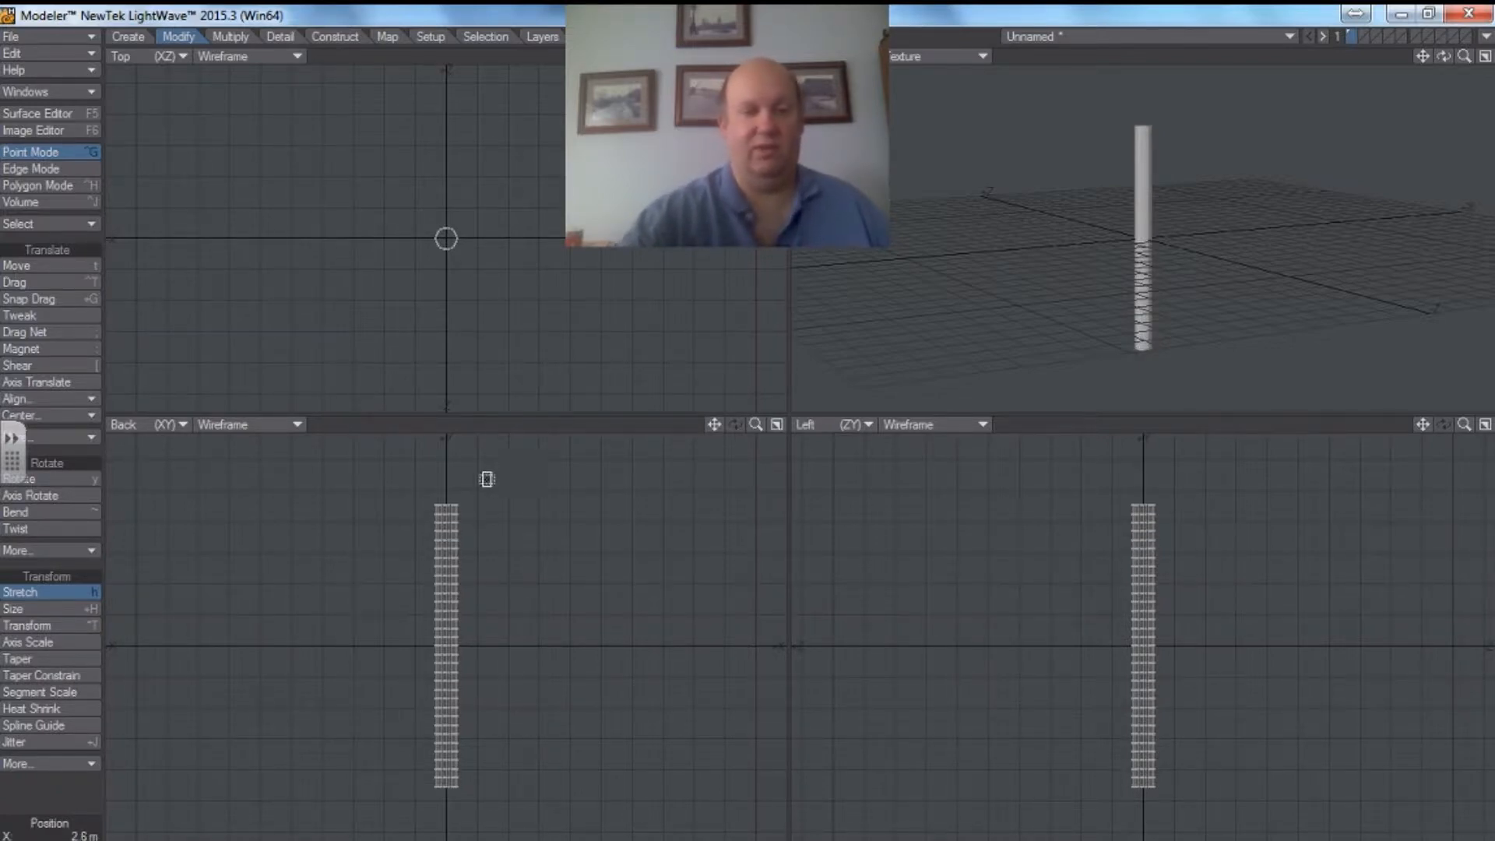
click(39, 595)
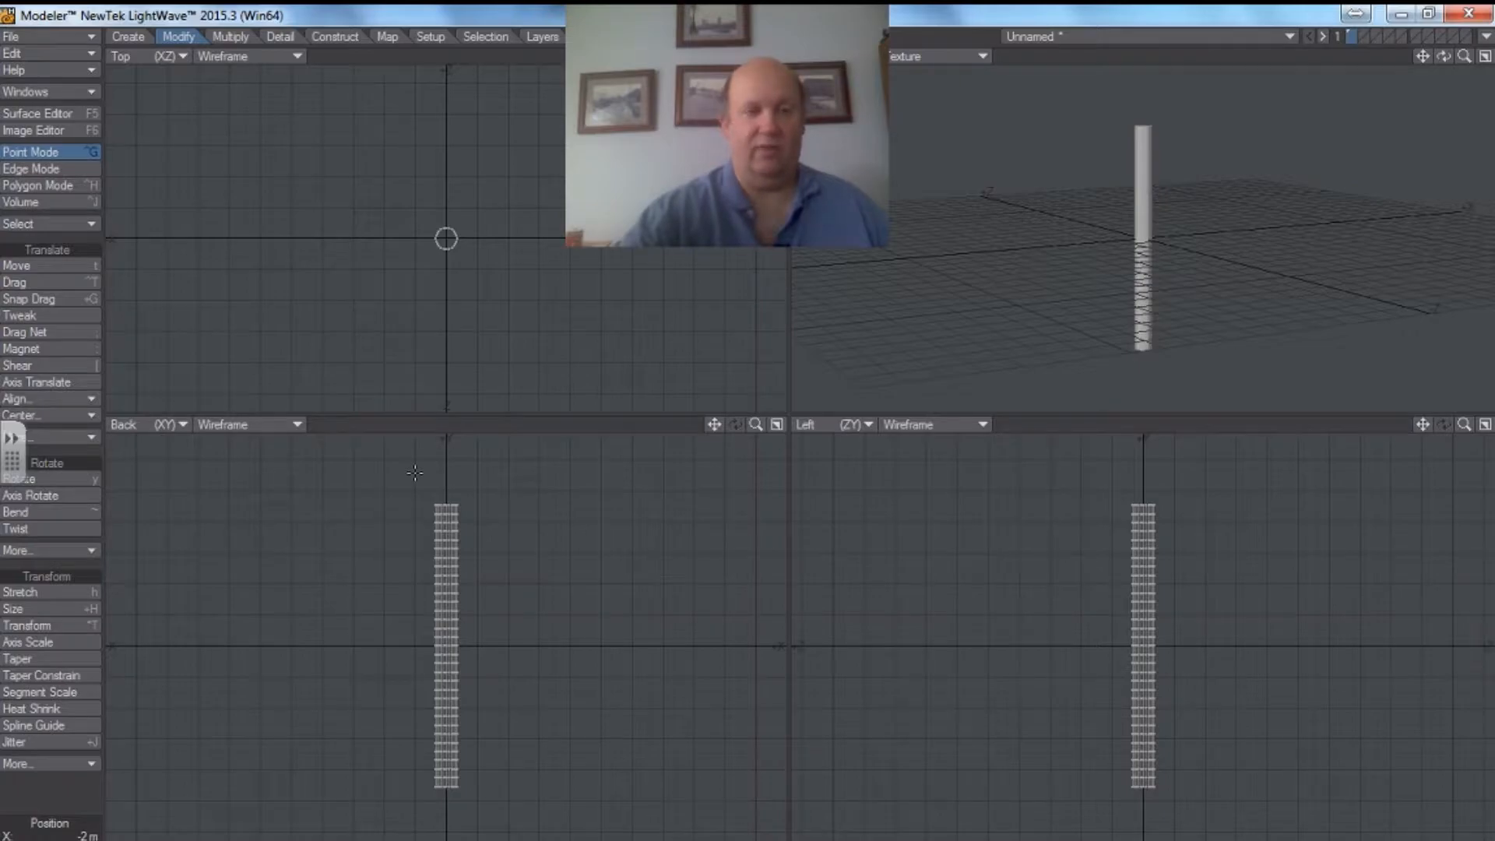
Step: Lasso the points of the cylinder's upper half and taper them evenly so the cylinder narrows toward its top end
mouse_move(414, 477)
mouse_down()
mouse_move(380, 570)
mouse_move(389, 611)
mouse_move(455, 634)
mouse_up()
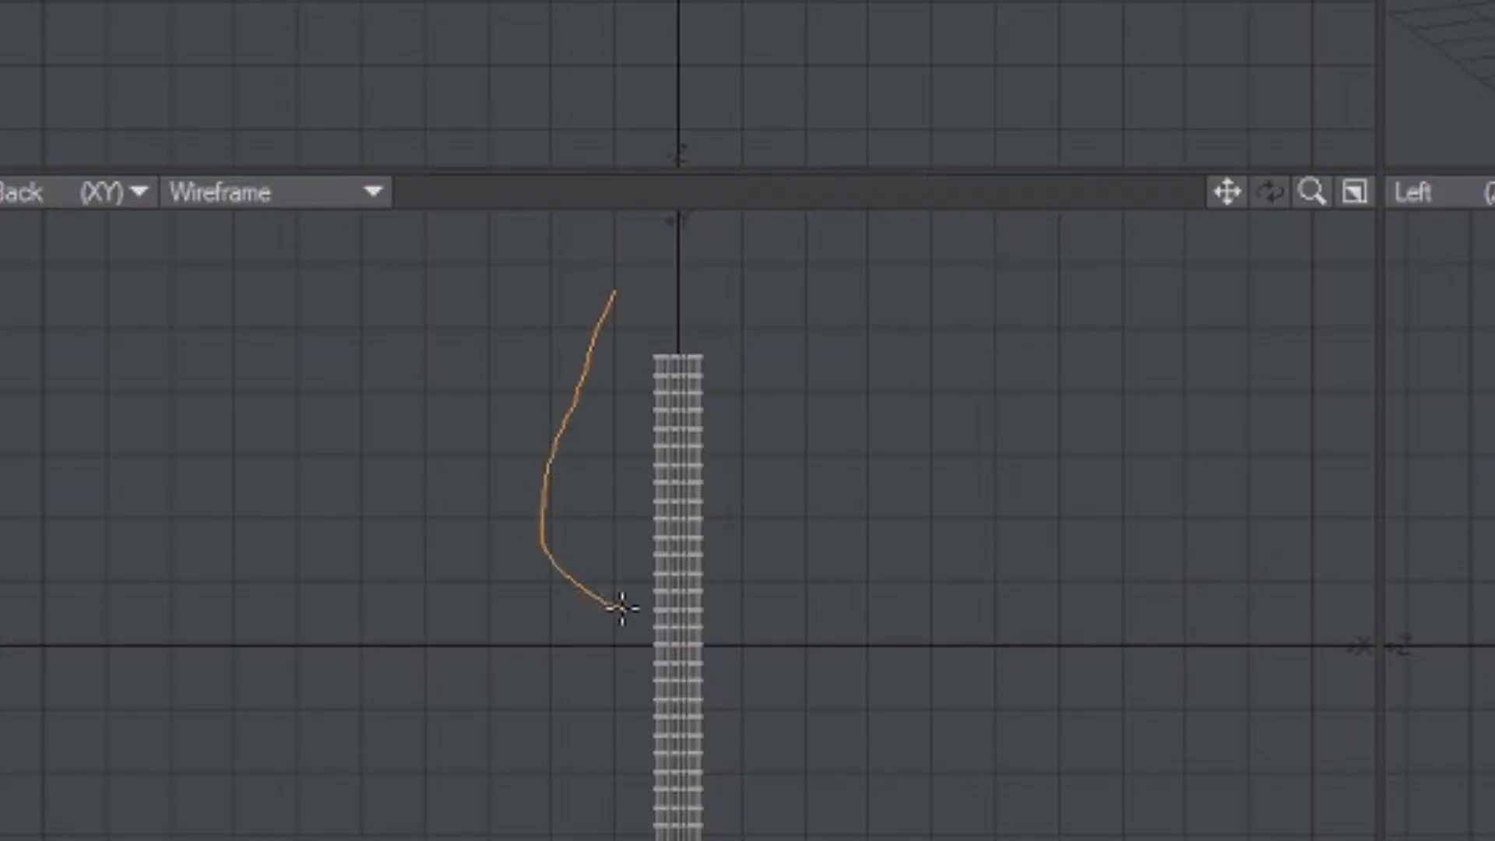
mouse_move(696, 621)
right_down()
mouse_move(868, 427)
mouse_move(624, 287)
mouse_move(618, 304)
right_up()
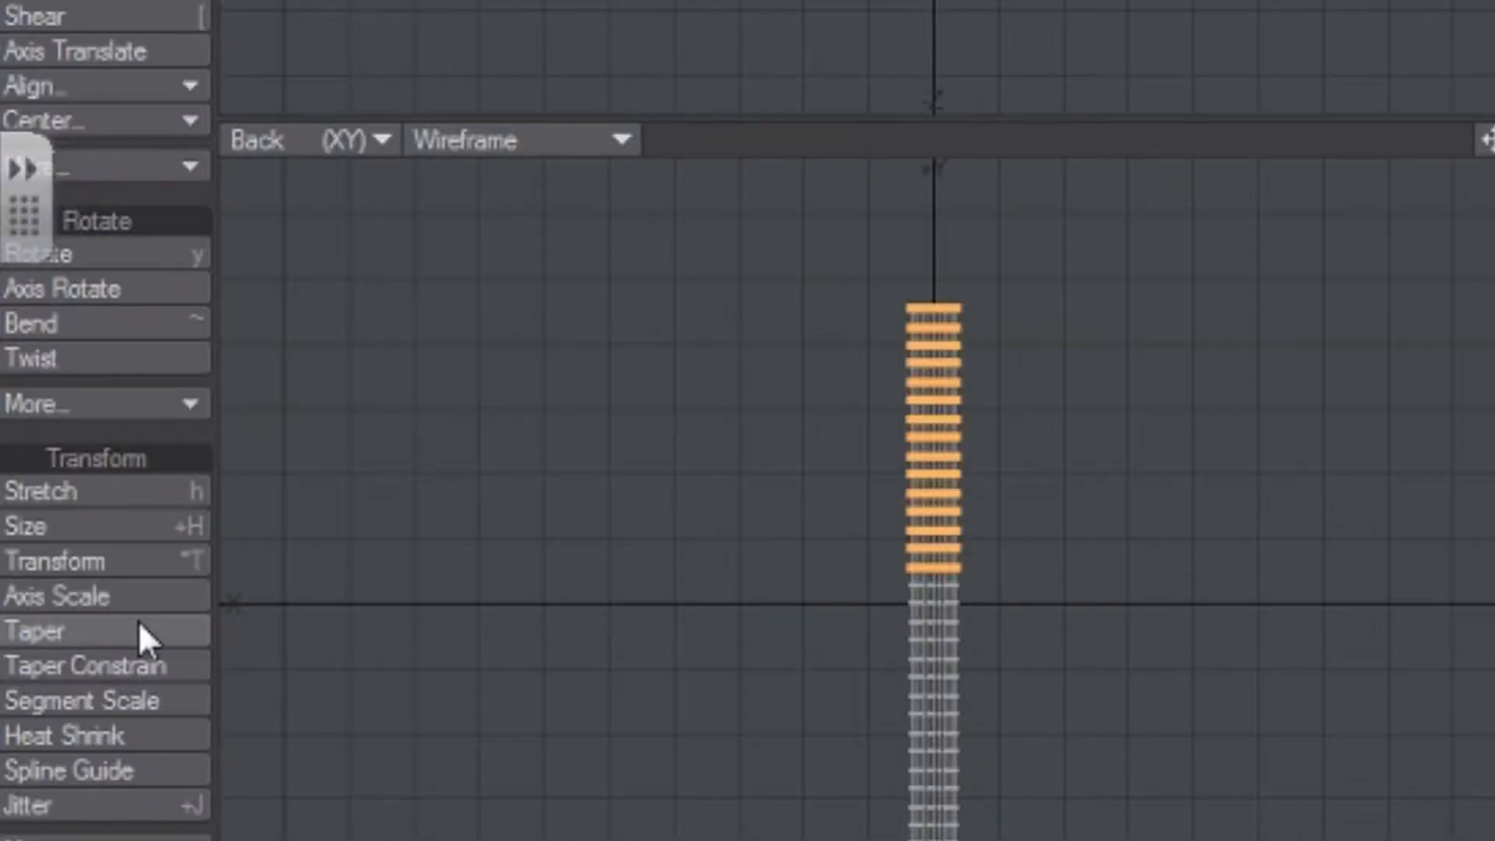
click(144, 633)
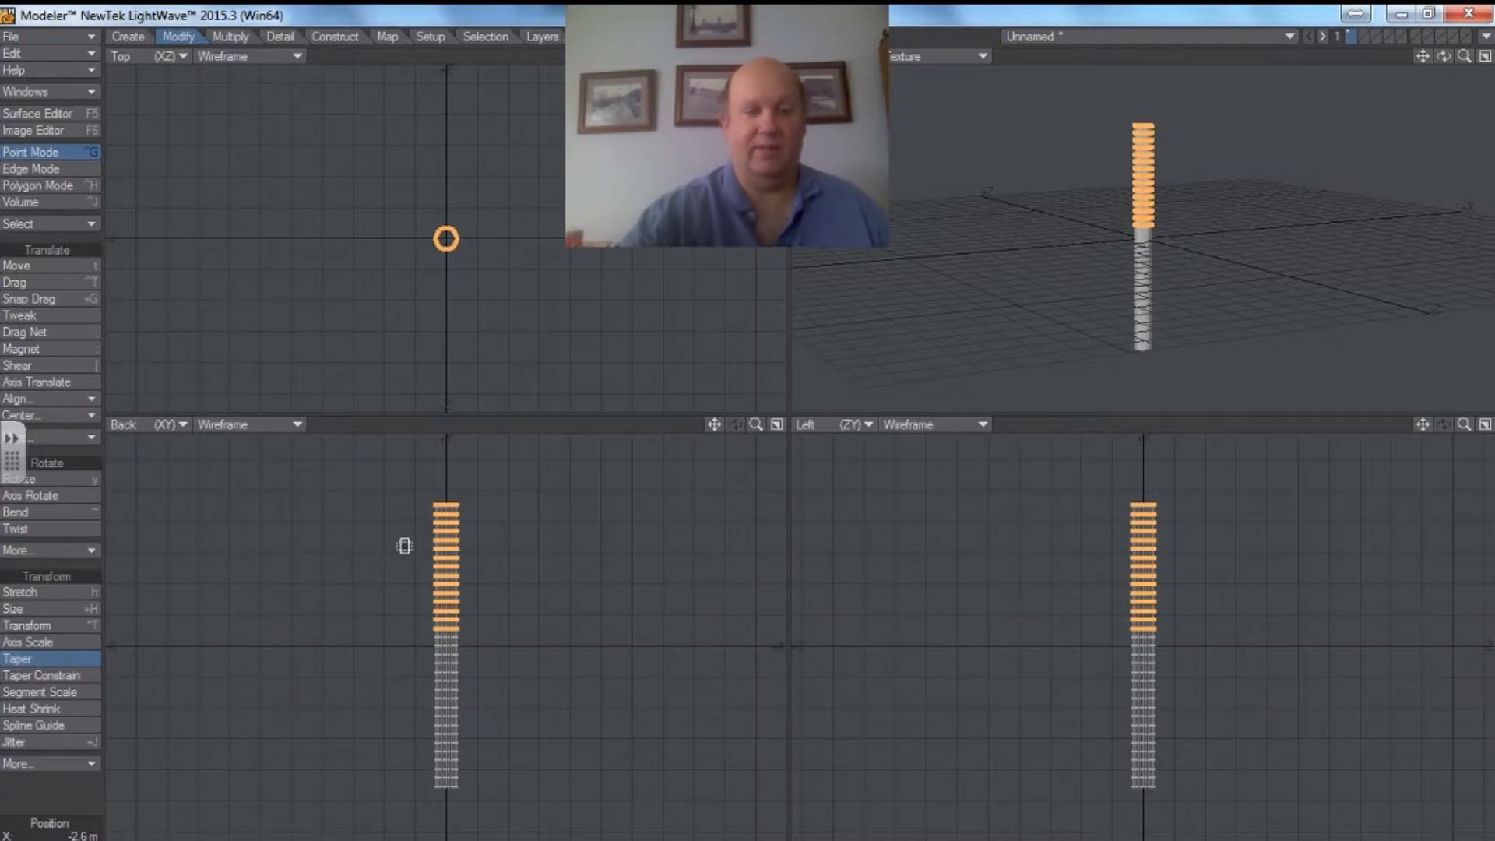
mouse_move(577, 528)
mouse_down()
mouse_move(533, 540)
mouse_move(530, 523)
mouse_move(554, 563)
mouse_move(550, 531)
mouse_move(552, 548)
mouse_move(575, 526)
mouse_up()
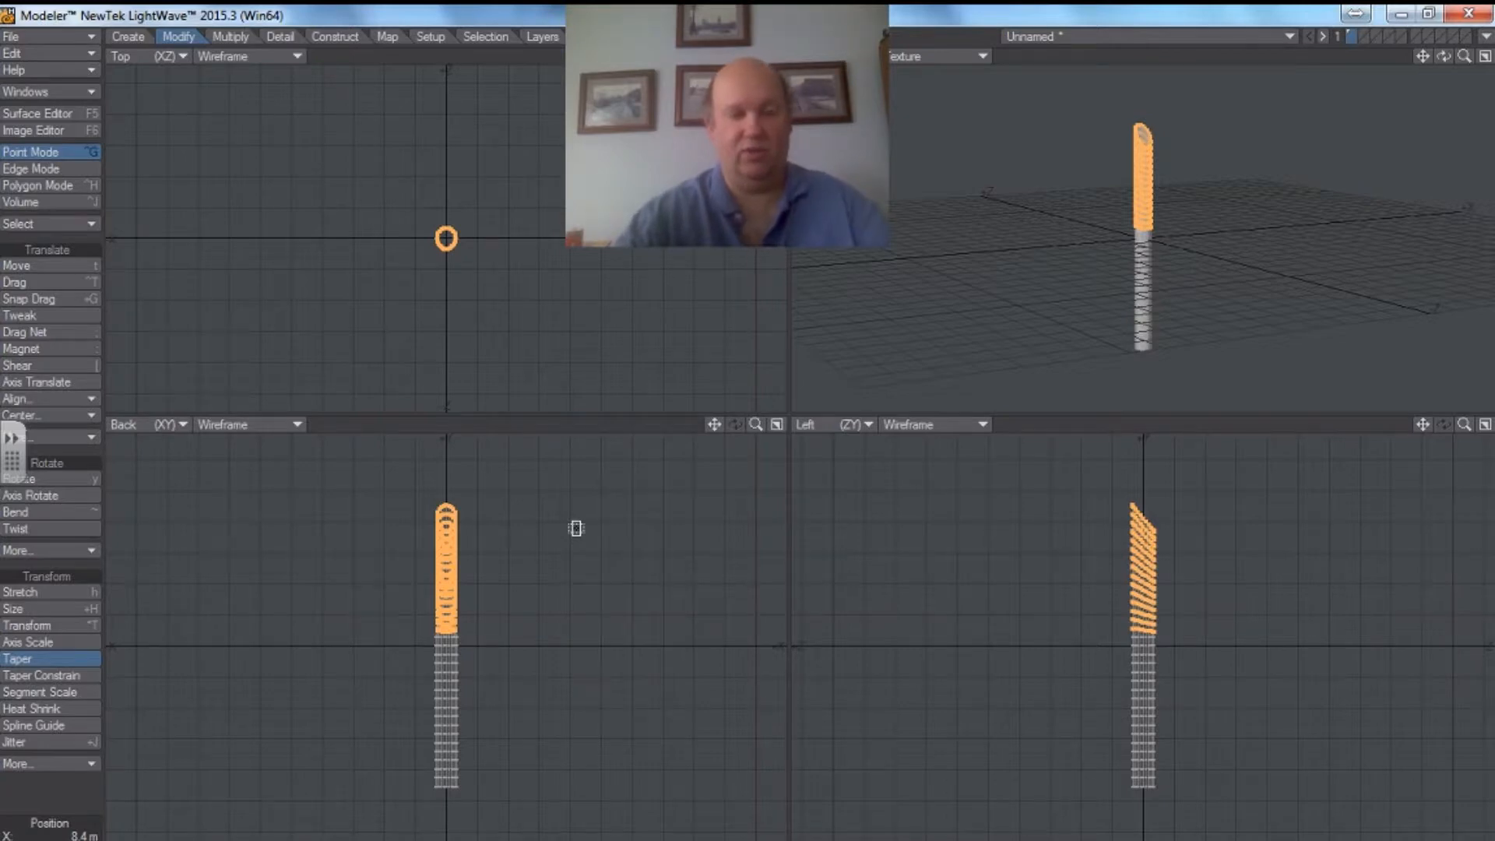
key(u)
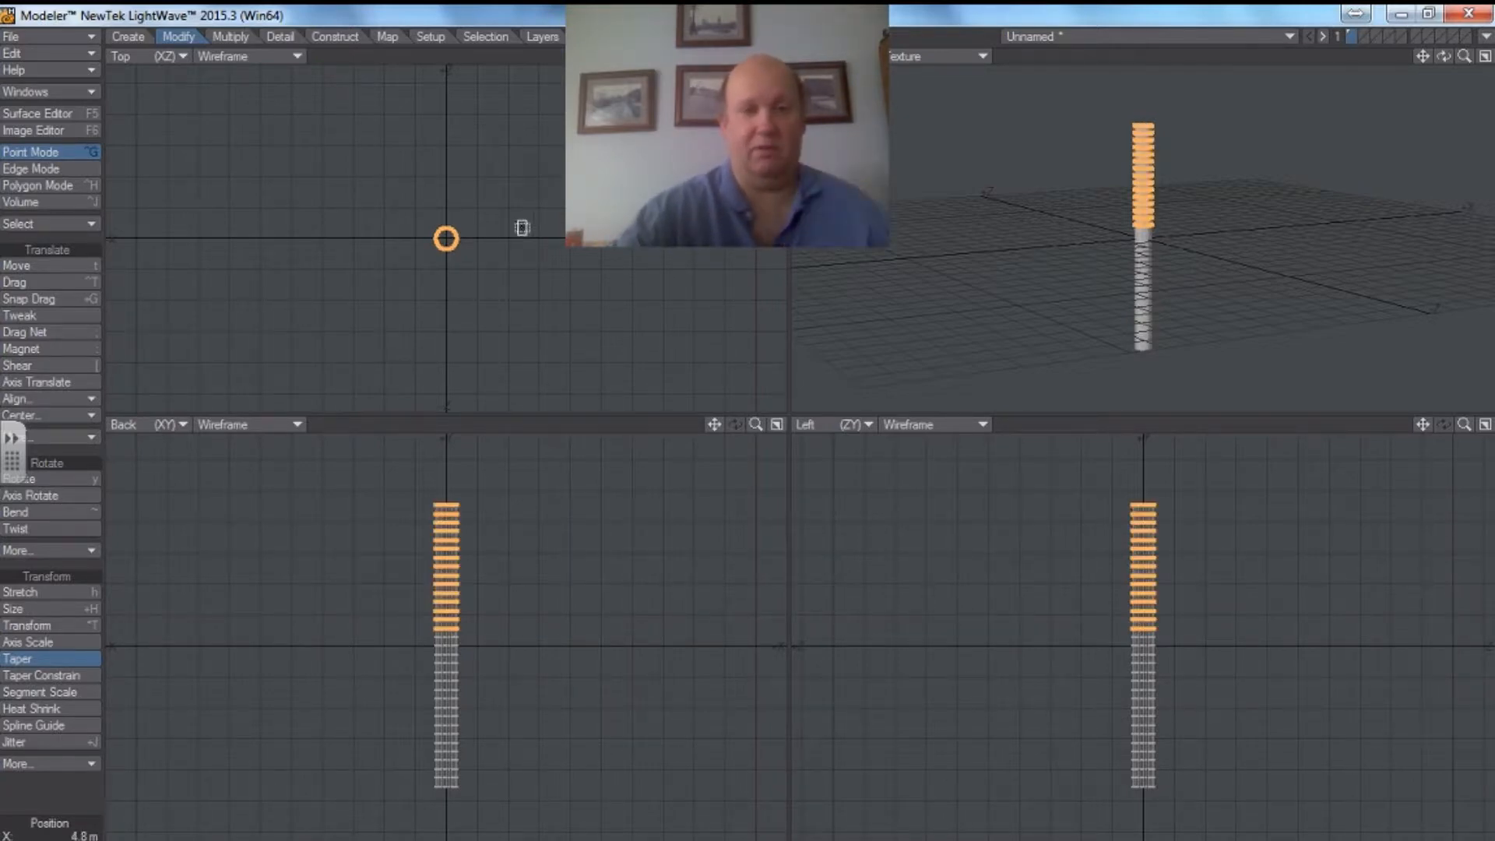
drag(615, 207, 578, 209)
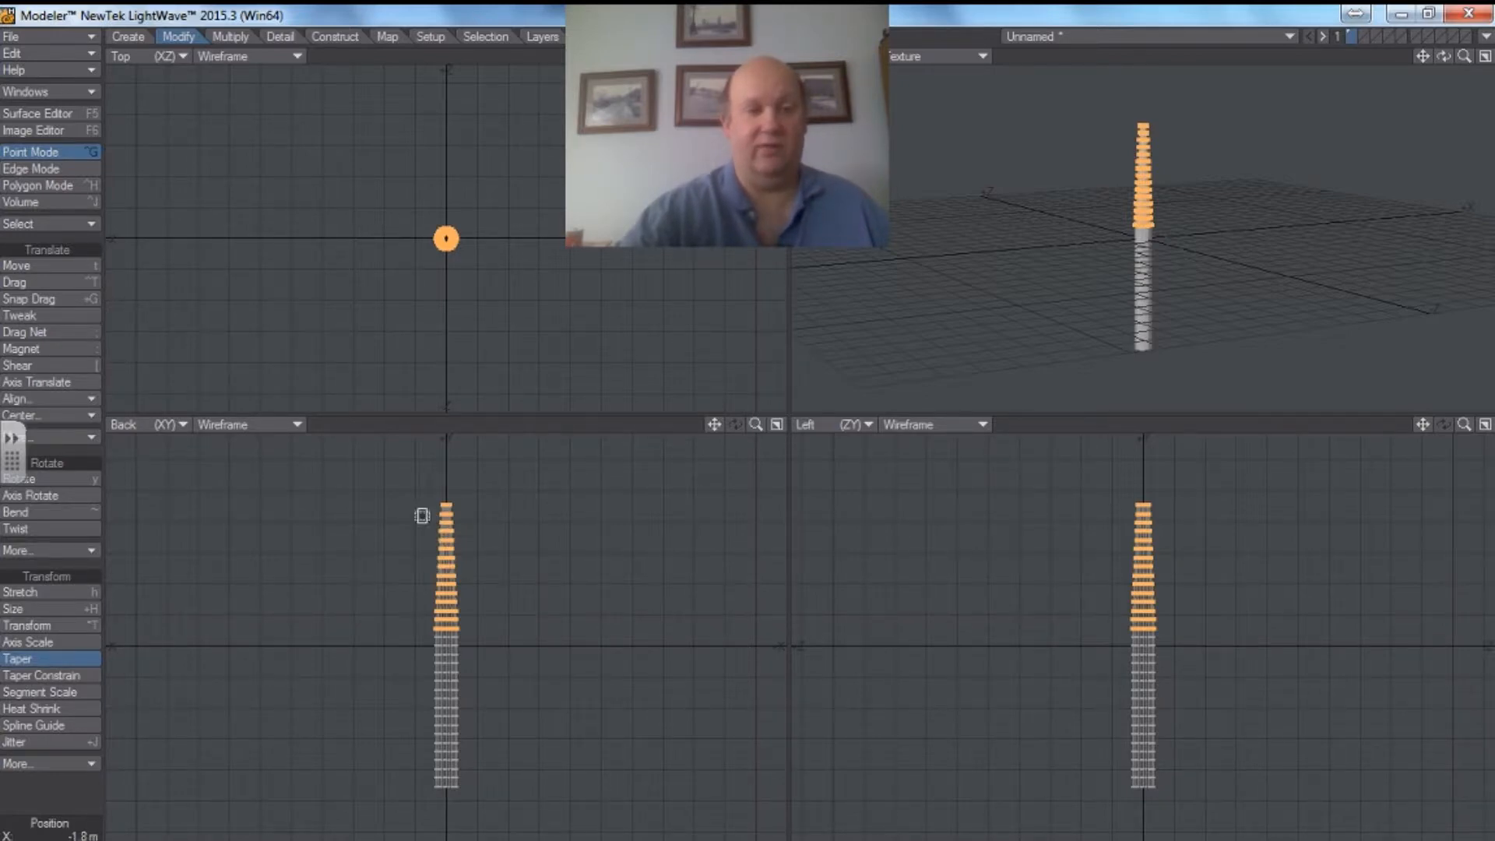
click(22, 662)
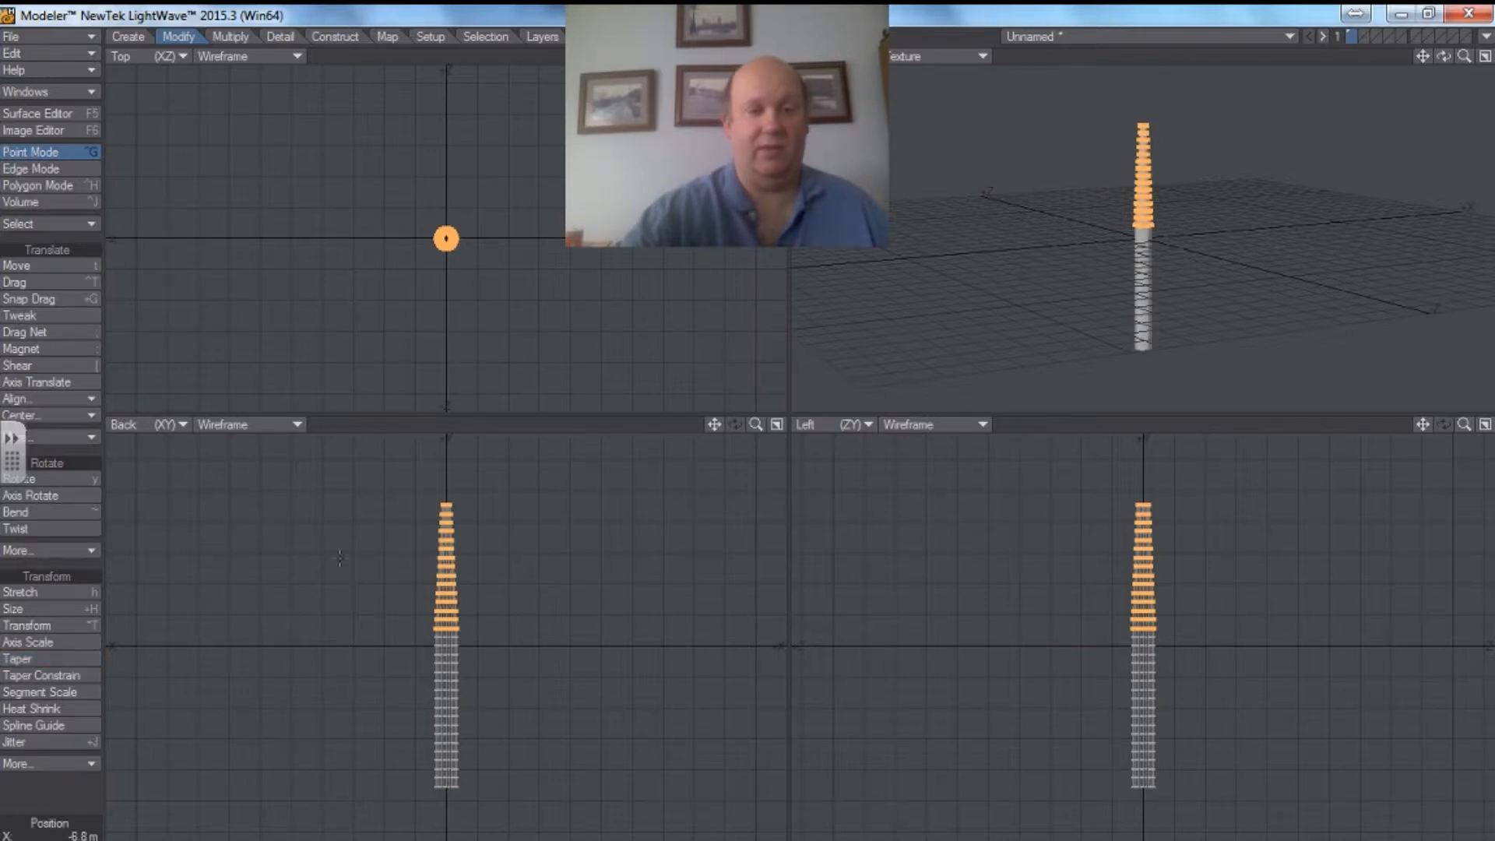
Step: Lasso the points of the cylinder's lower half and try tapering them from the Top view
mouse_move(419, 484)
right_down()
mouse_move(427, 654)
mouse_move(546, 483)
mouse_move(397, 467)
right_up()
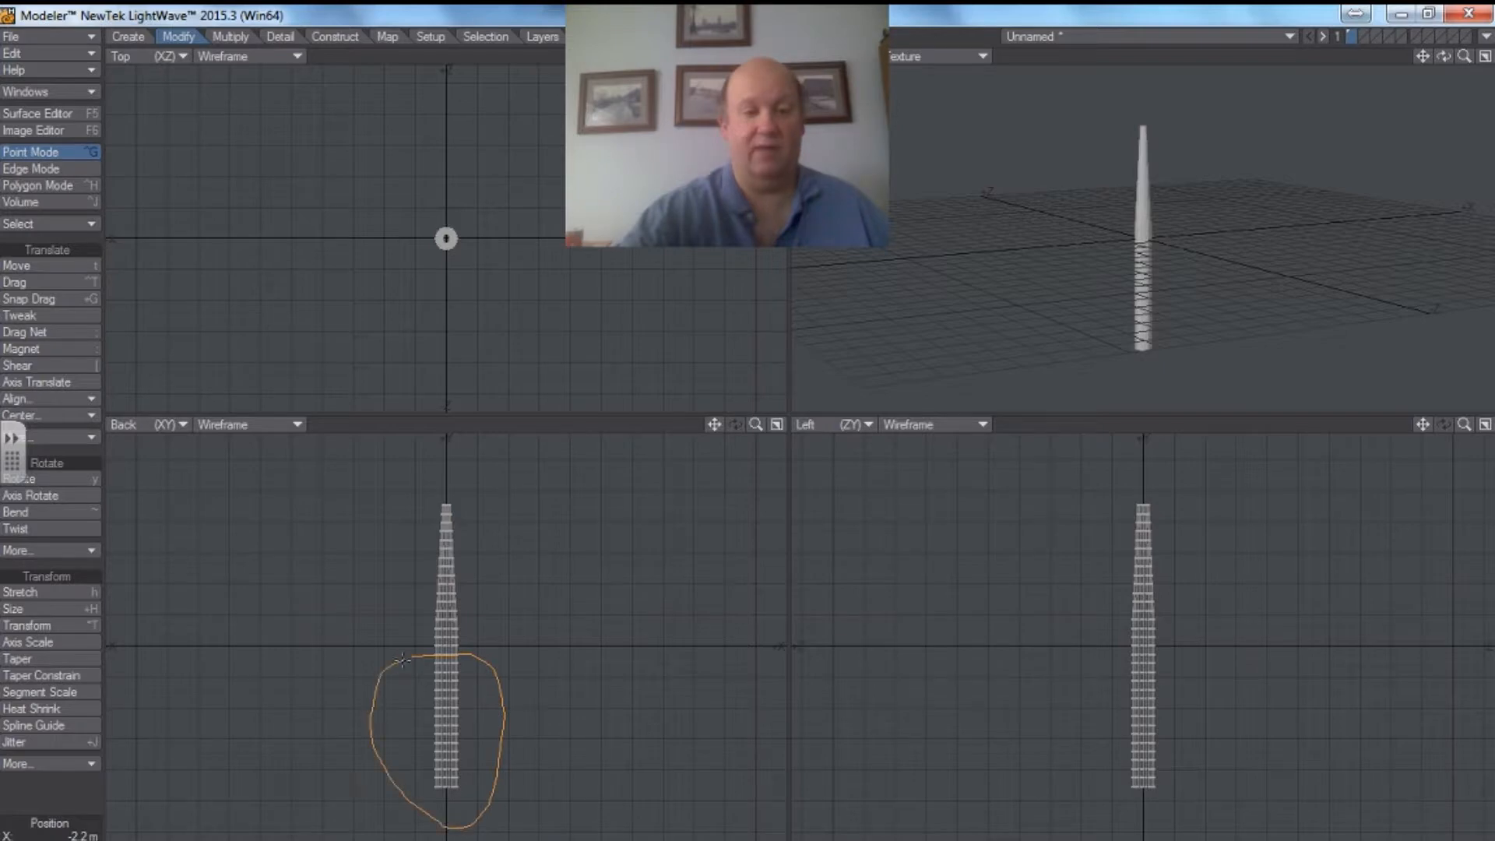
right_drag(395, 664, 401, 652)
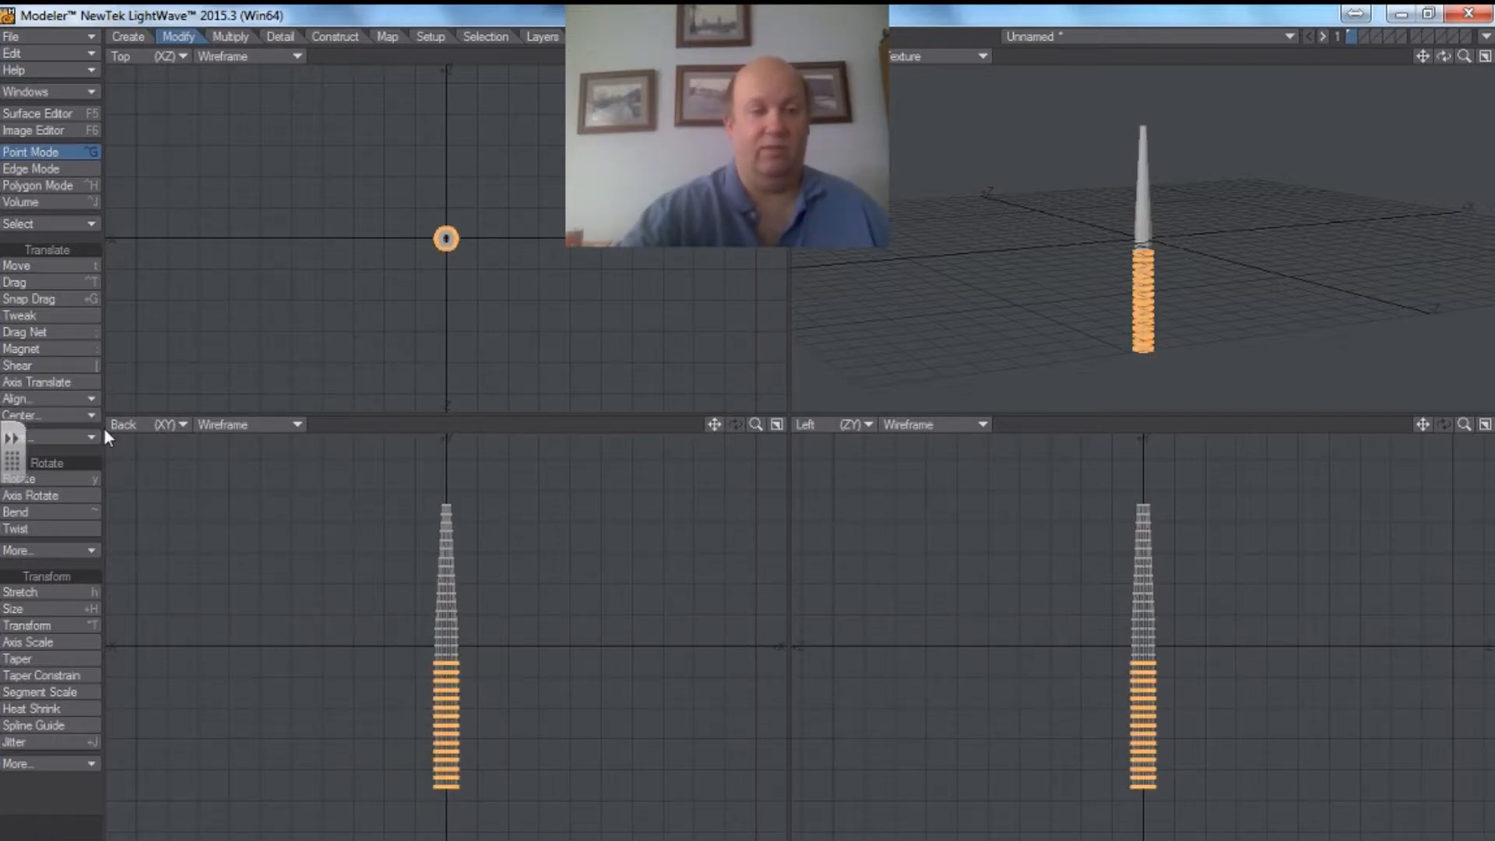
click(56, 664)
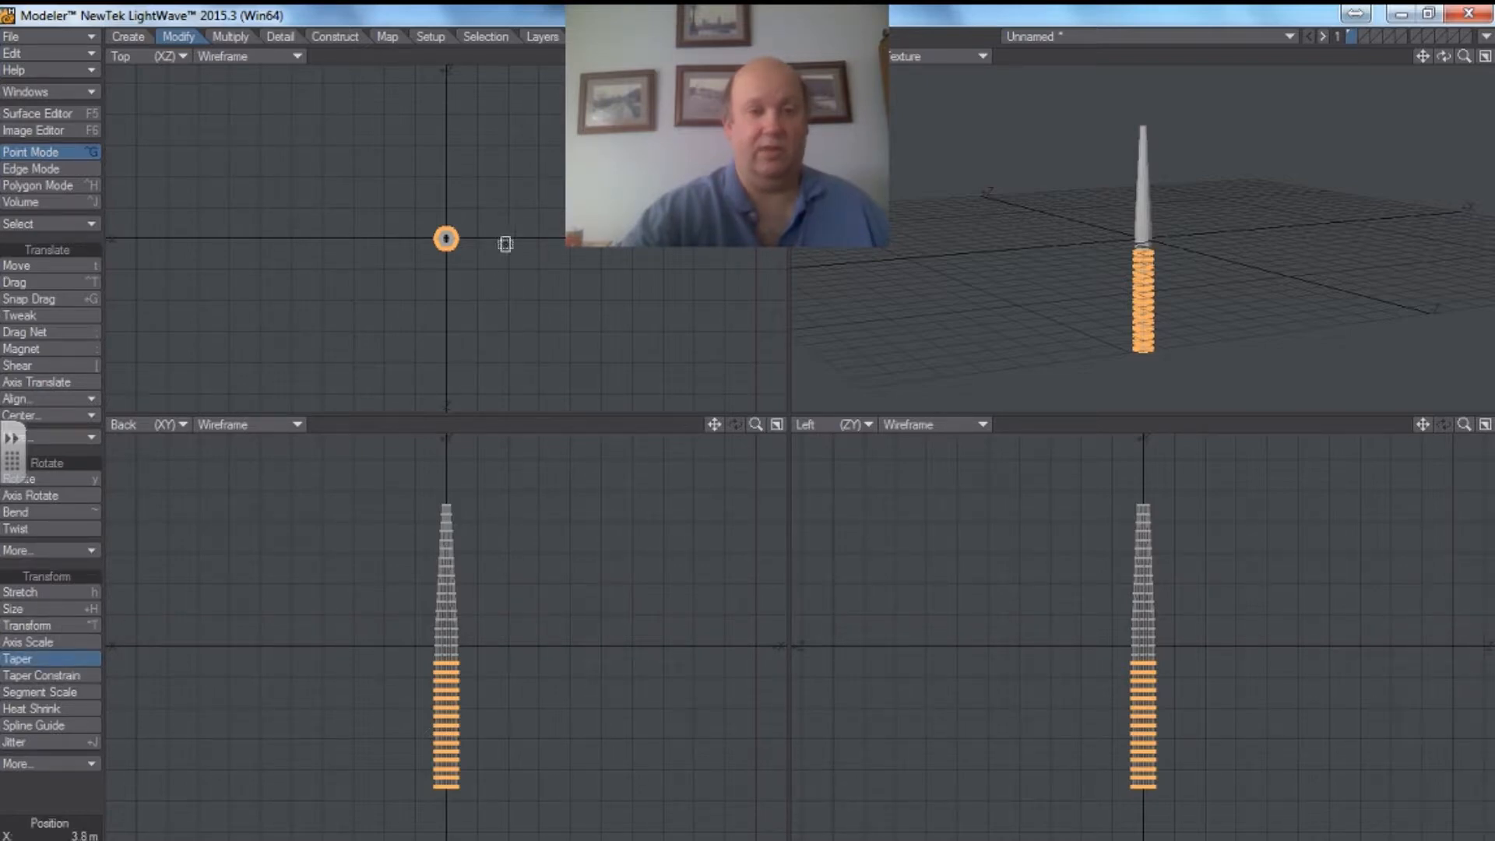
drag(528, 189, 639, 190)
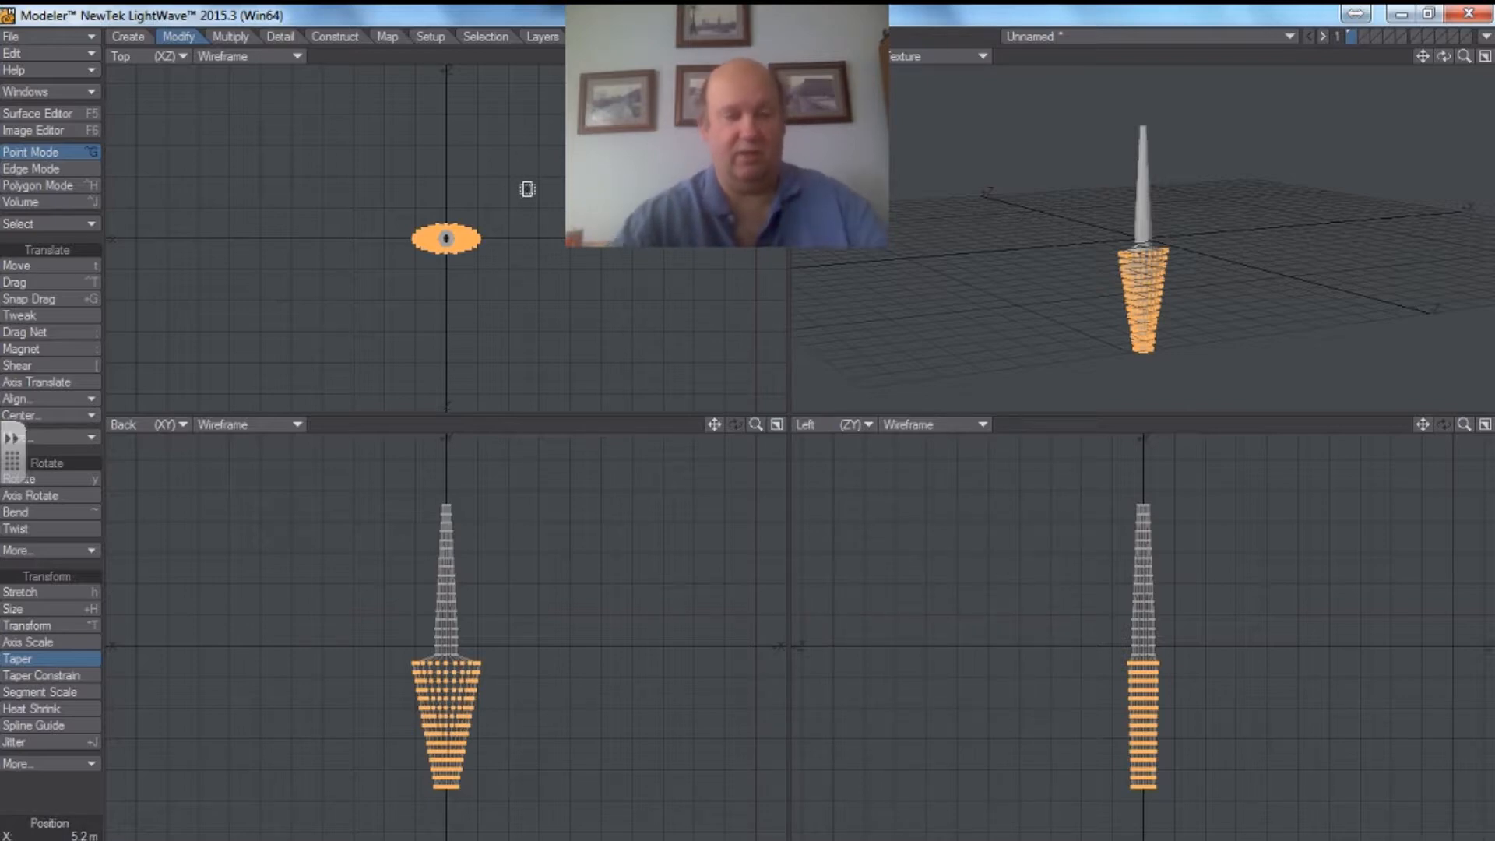
key(ctrl+z)
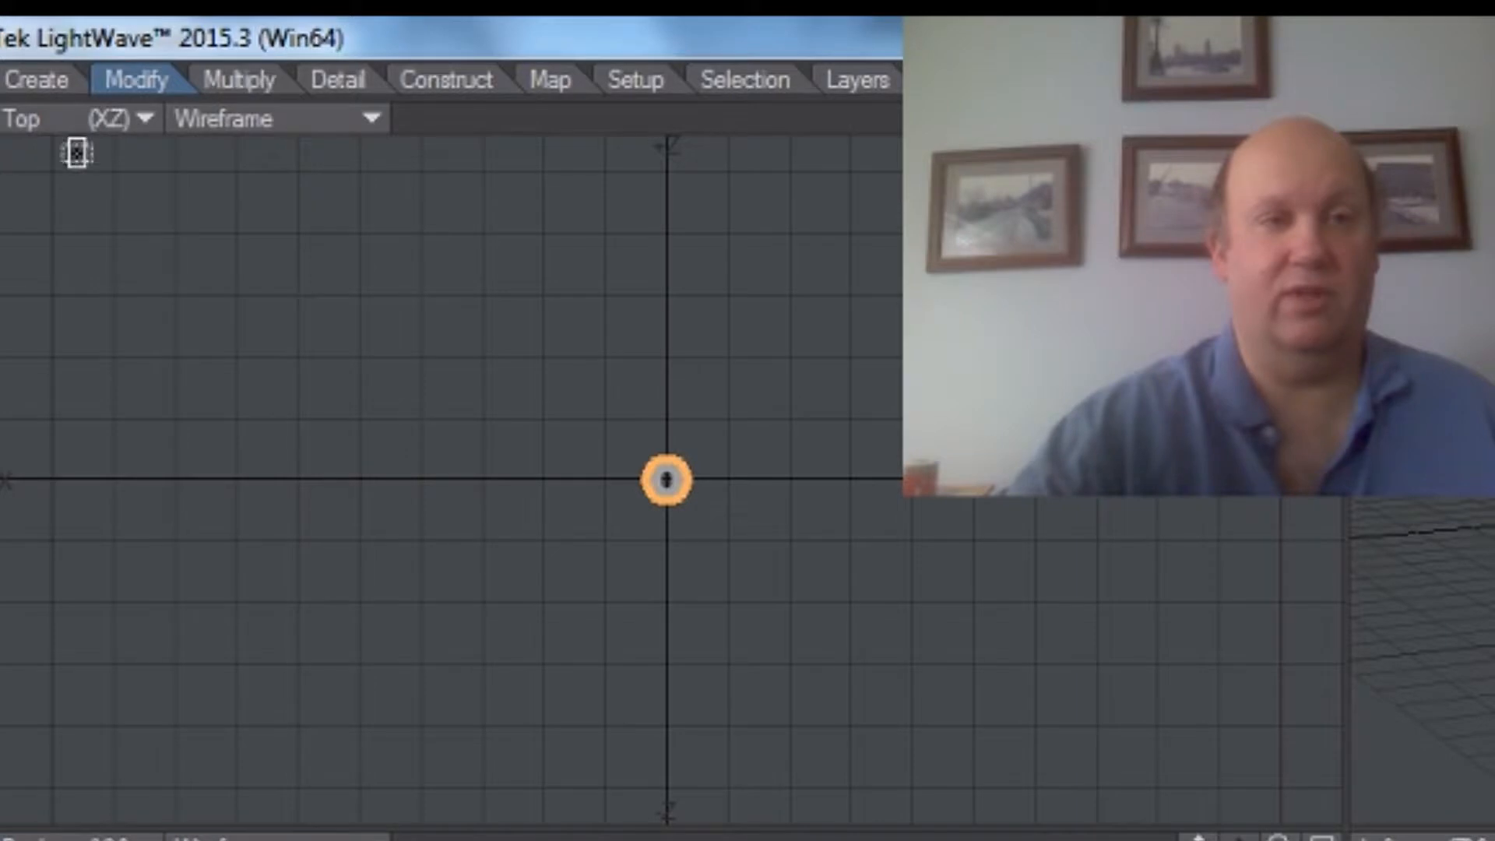
Step: Taper the lower half evenly toward its bottom end from a Bottom view, deselect the points, and restore the Top view
click(151, 119)
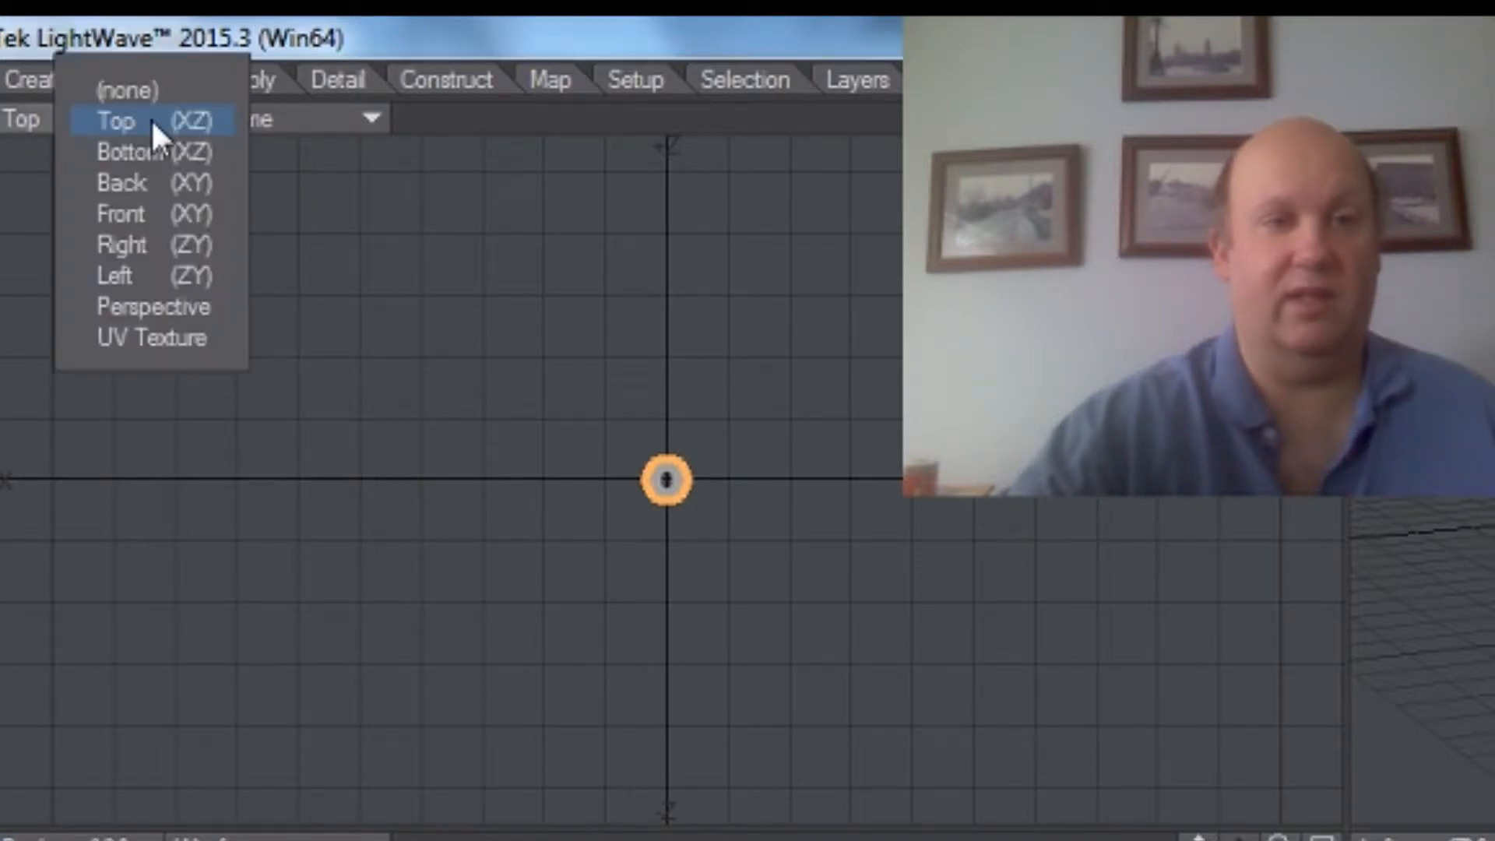
click(165, 152)
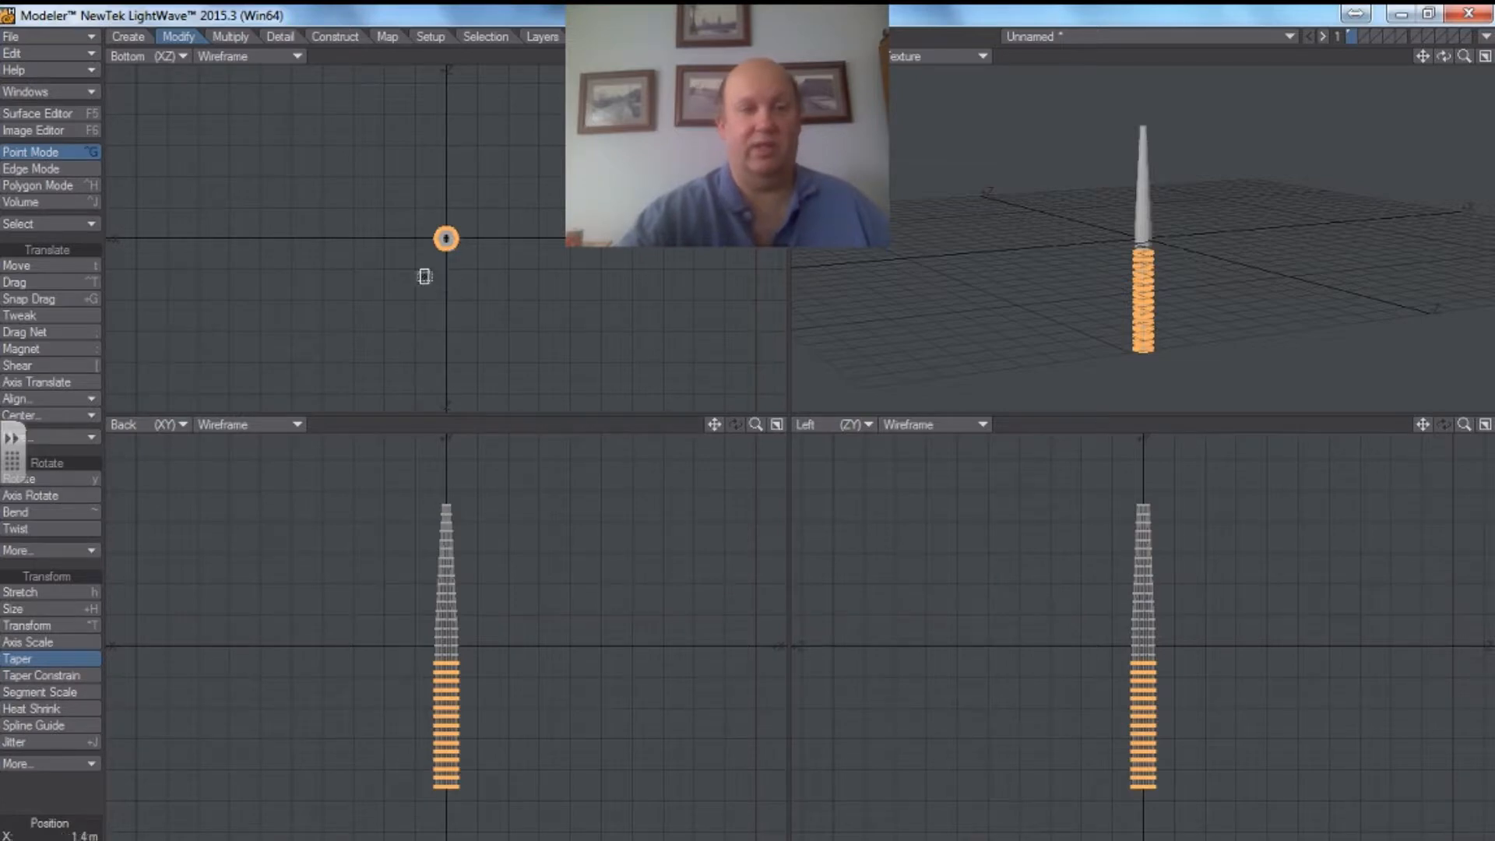
drag(446, 239, 406, 238)
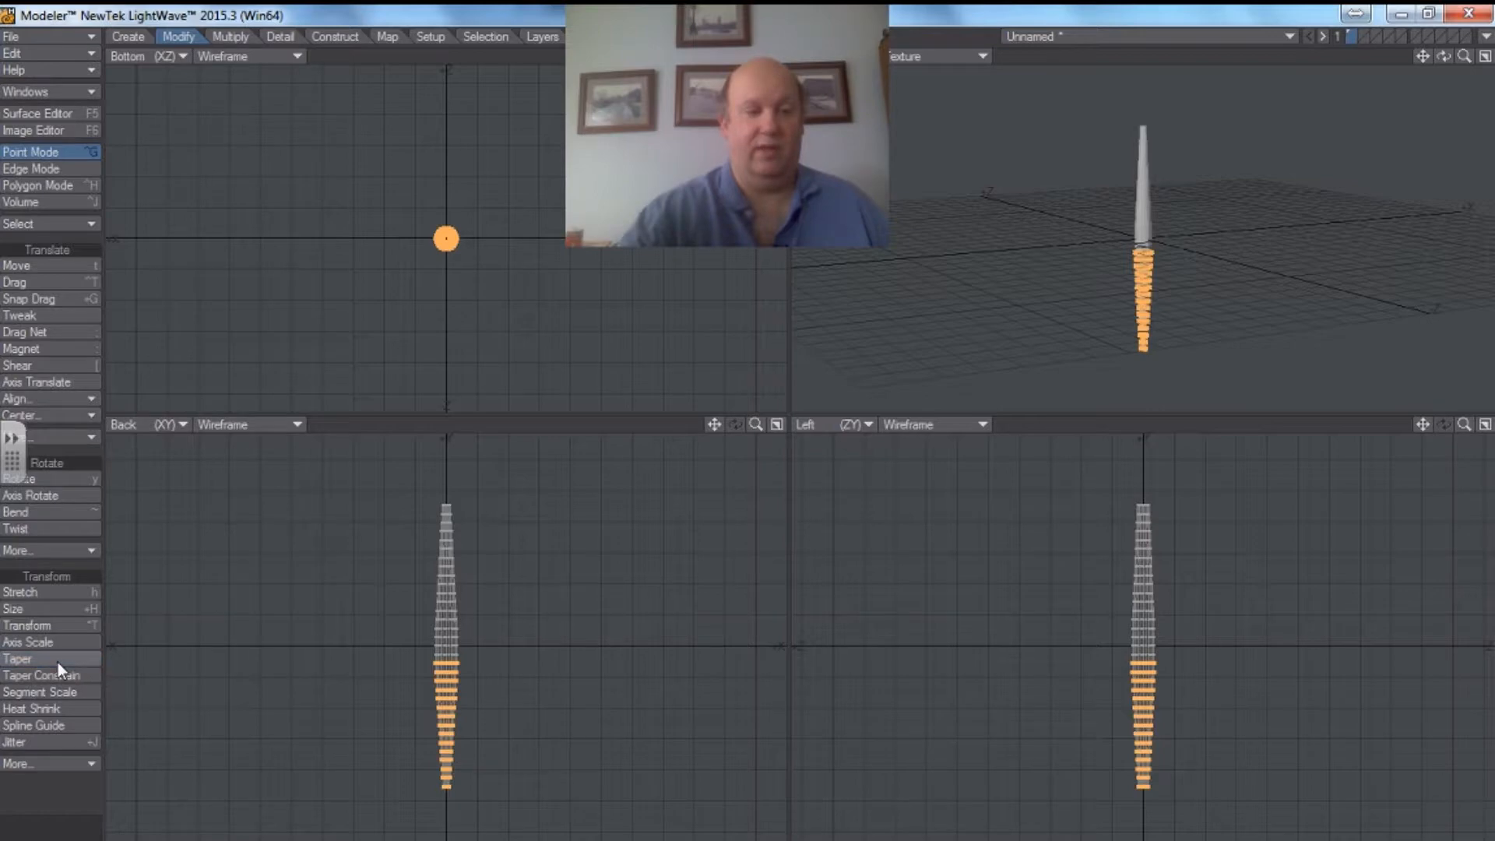
mouse_move(530, 267)
right_down()
mouse_move(426, 191)
mouse_move(531, 251)
right_up()
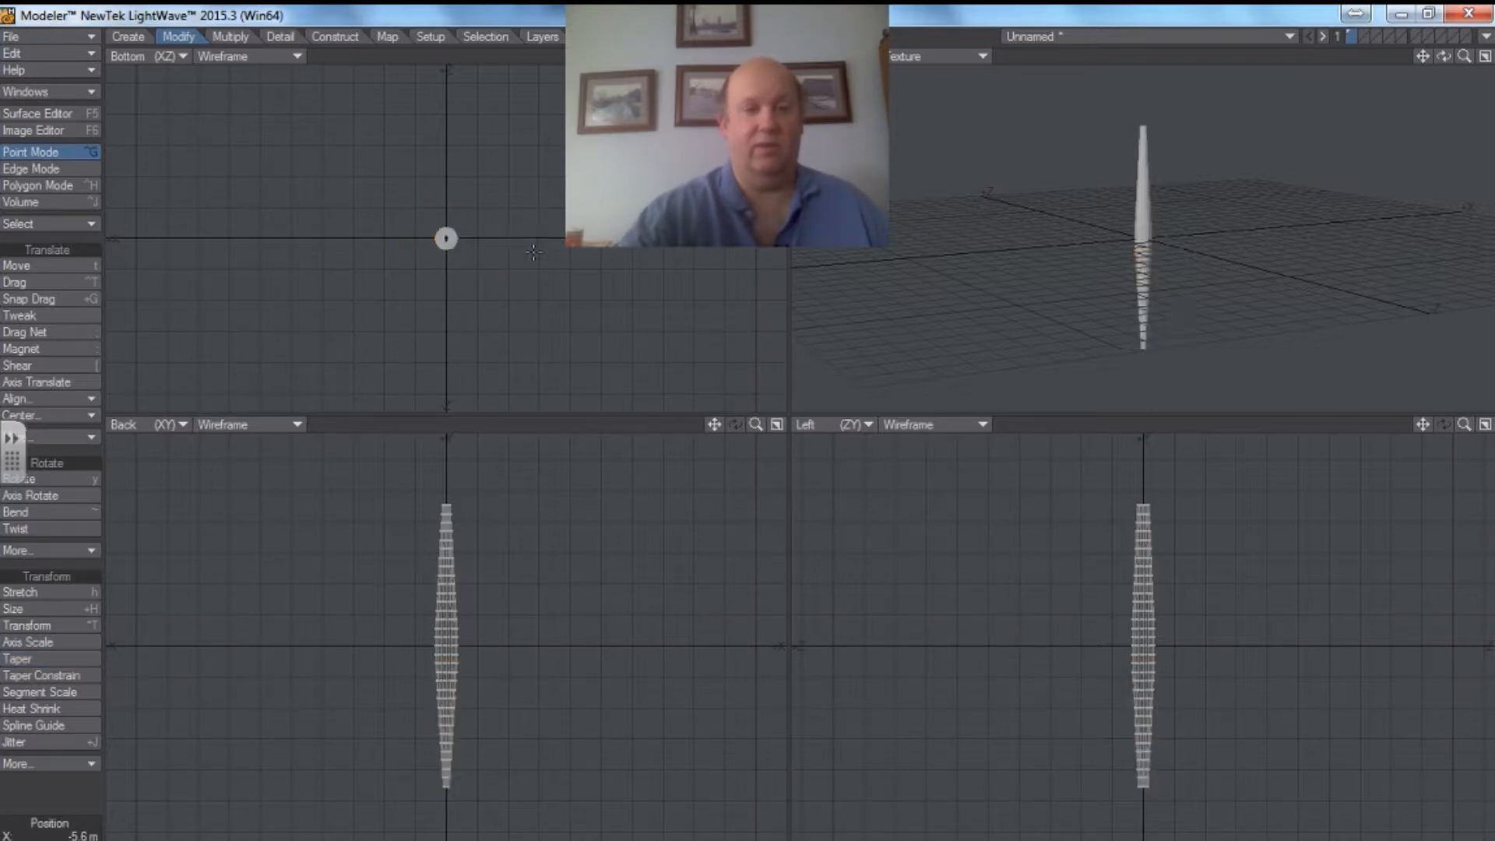
click(182, 57)
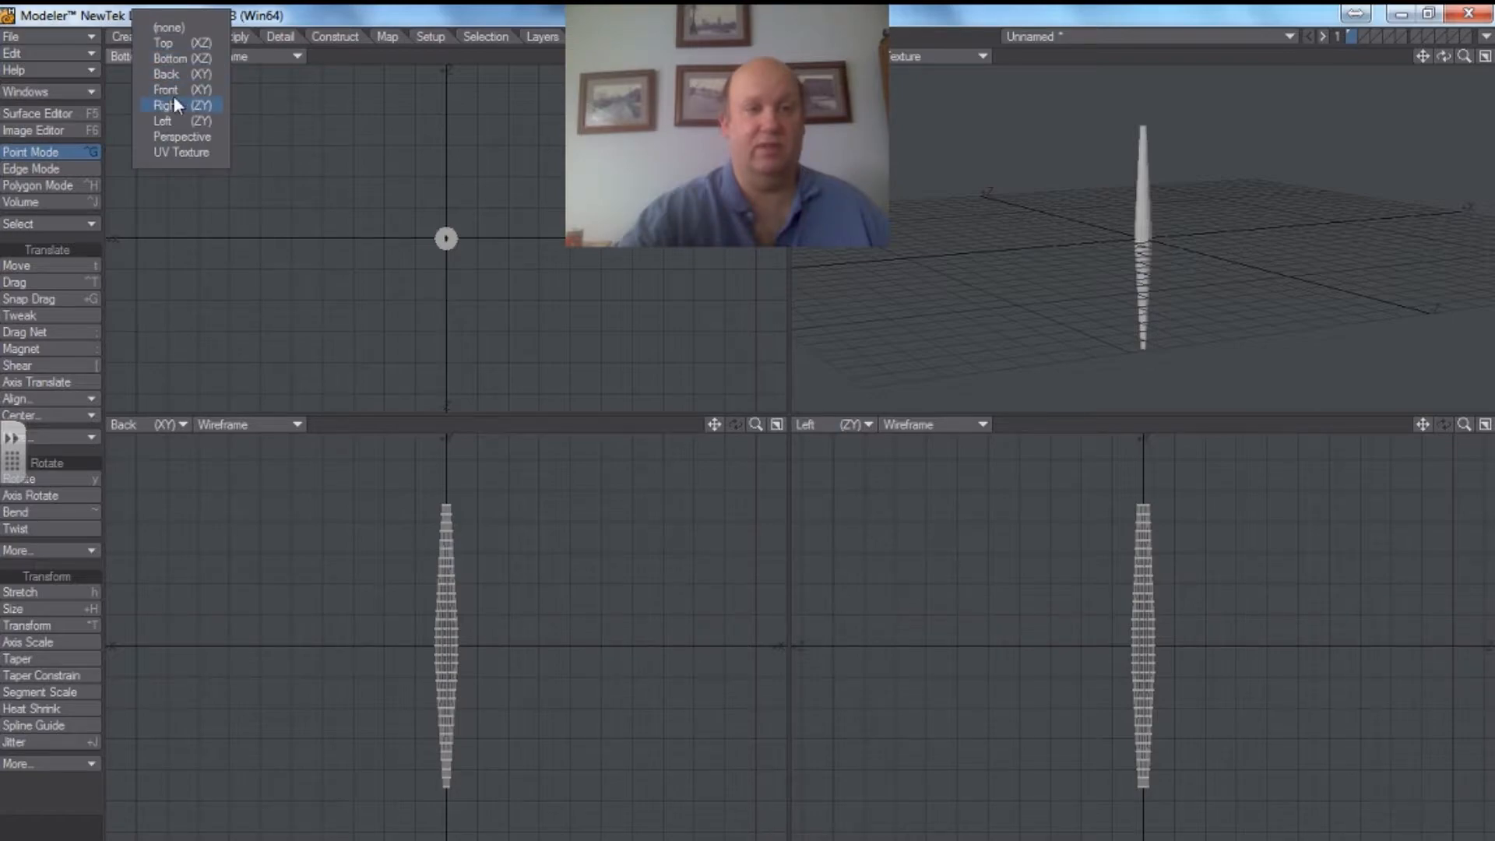
click(180, 45)
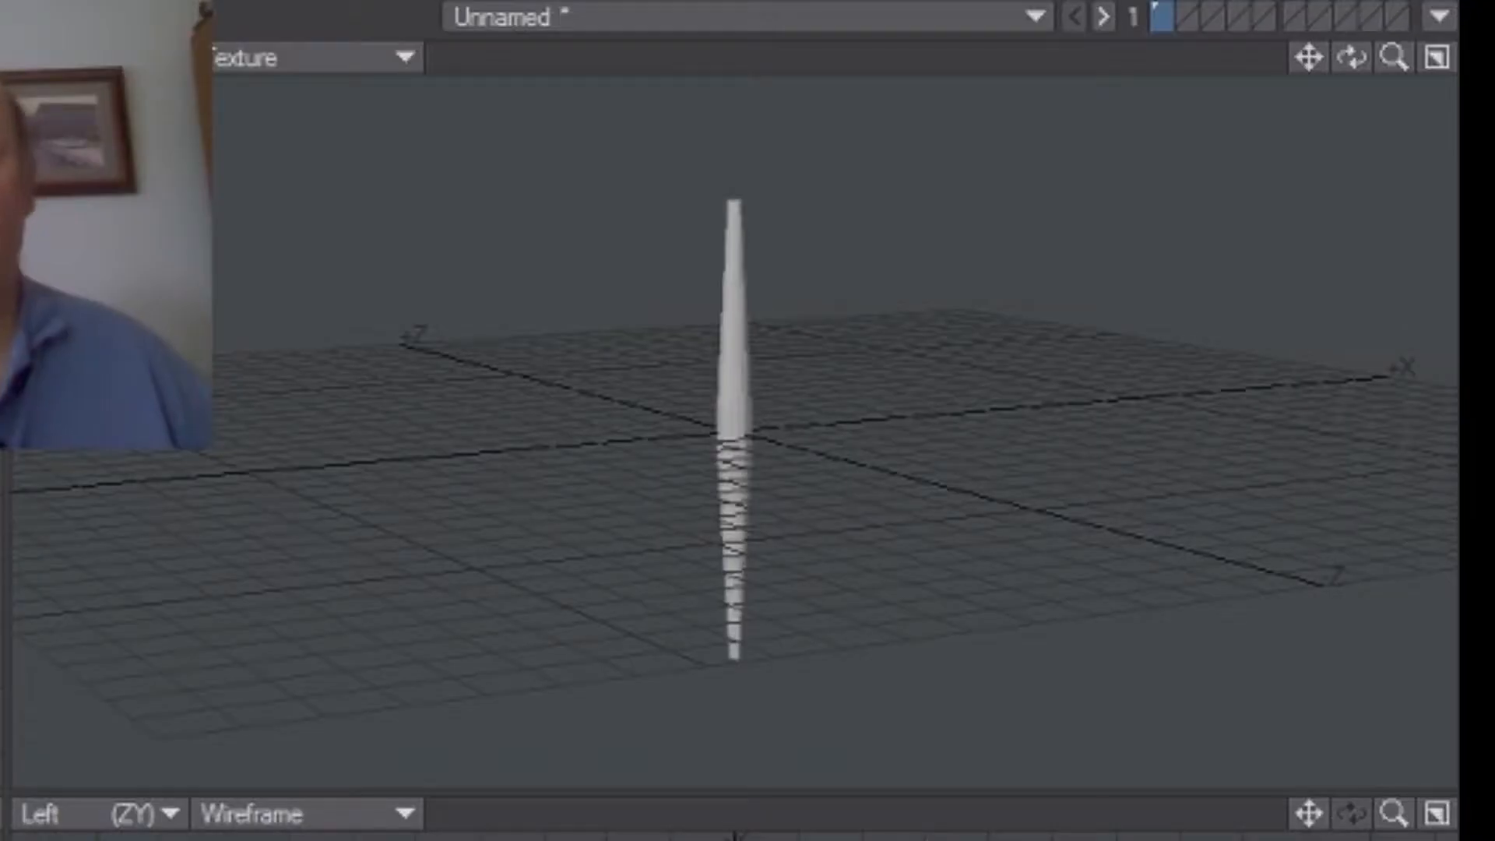
Step: Make the empty second layer active and show the tapered cylinder's layer in the background
drag(1359, 64, 1430, 165)
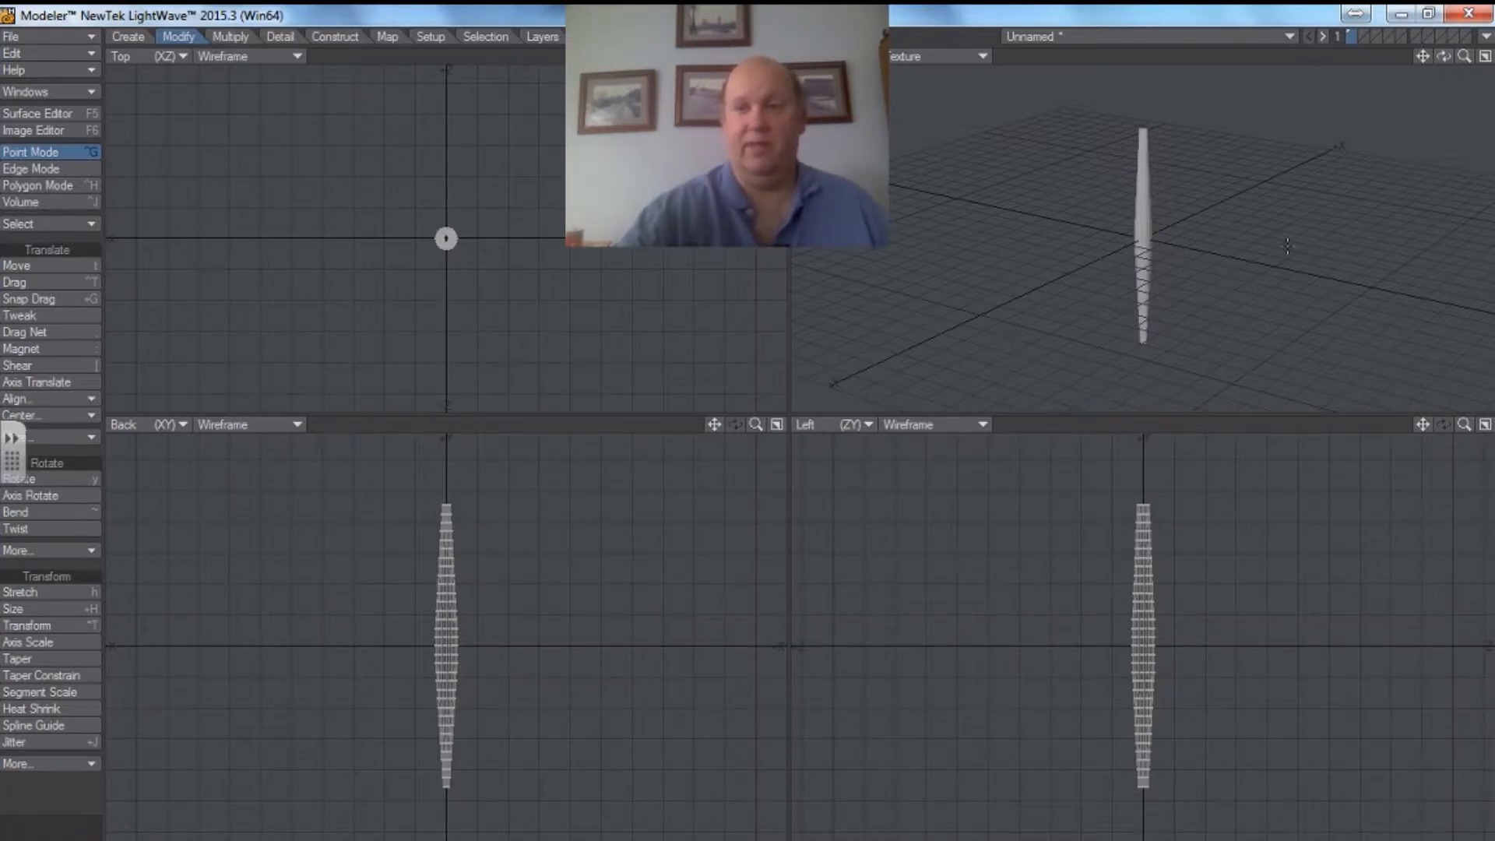
click(1365, 36)
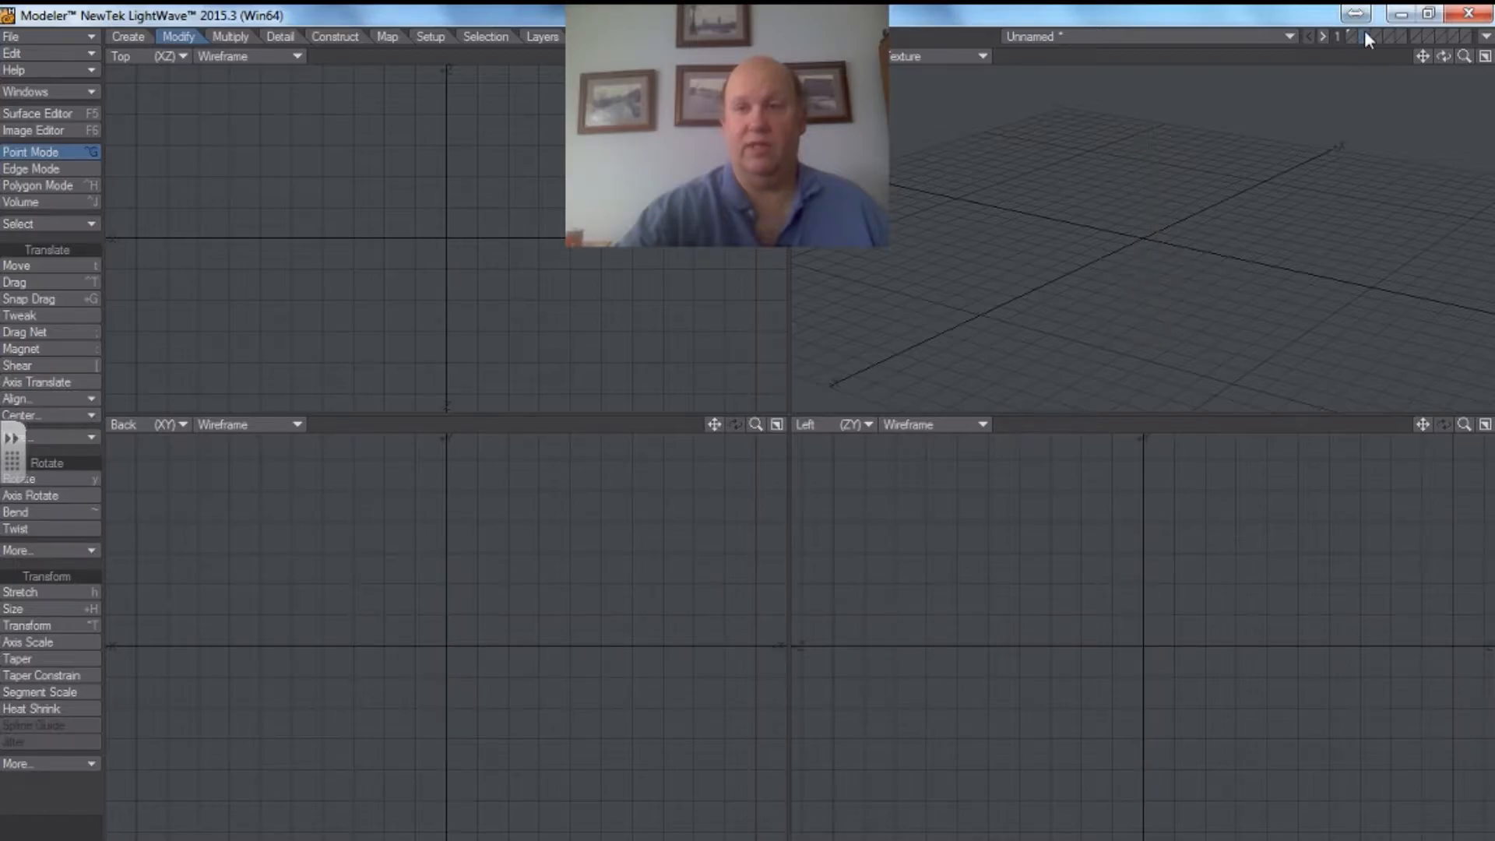
click(1168, 45)
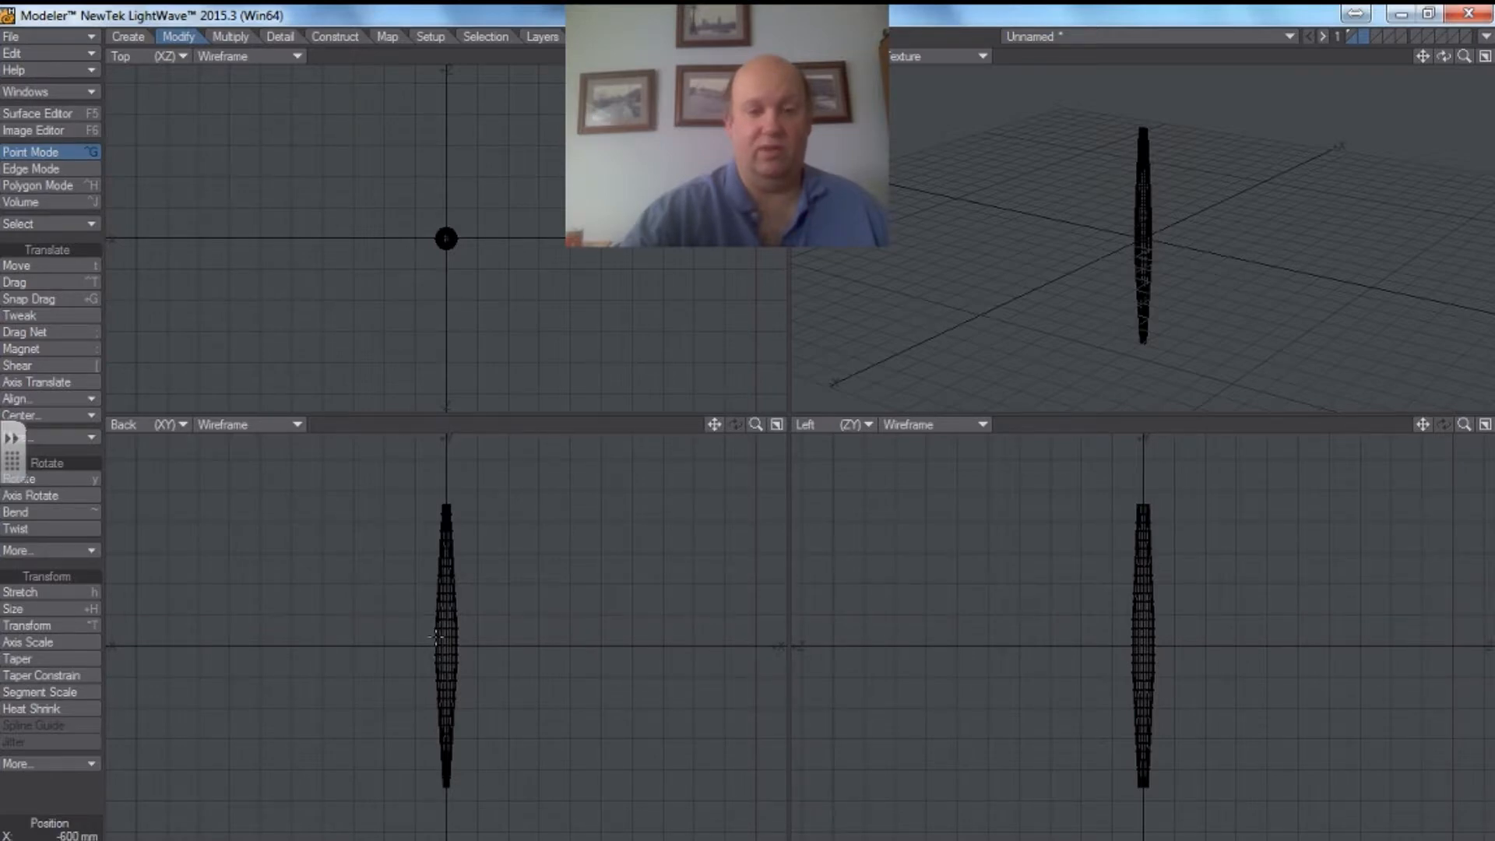
drag(756, 426, 803, 425)
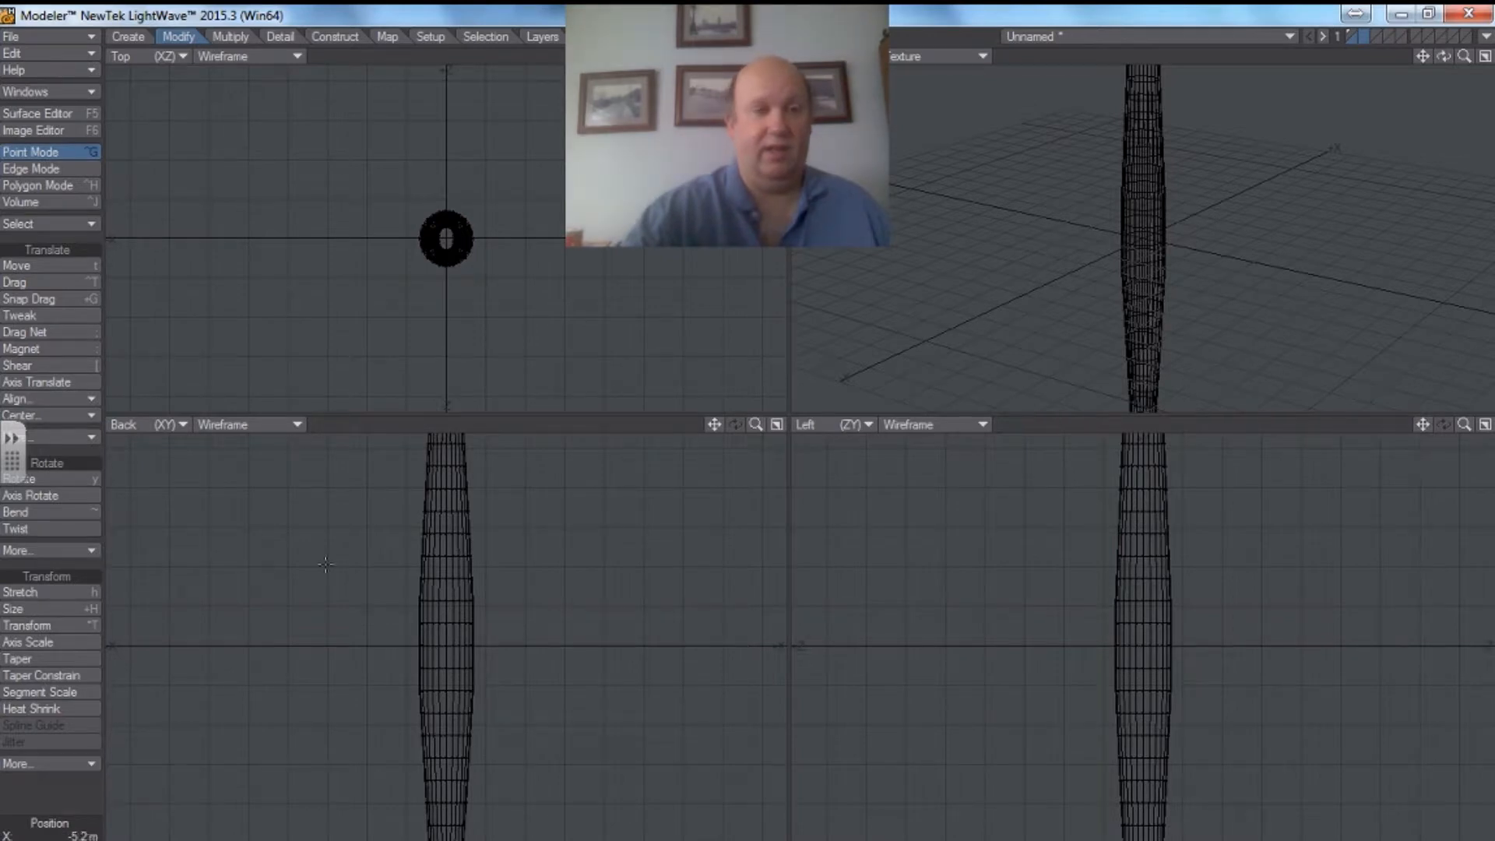
Step: Draw a disc at the tapered cylinder's centre in the Back view and extend it along Z in both directions
click(130, 37)
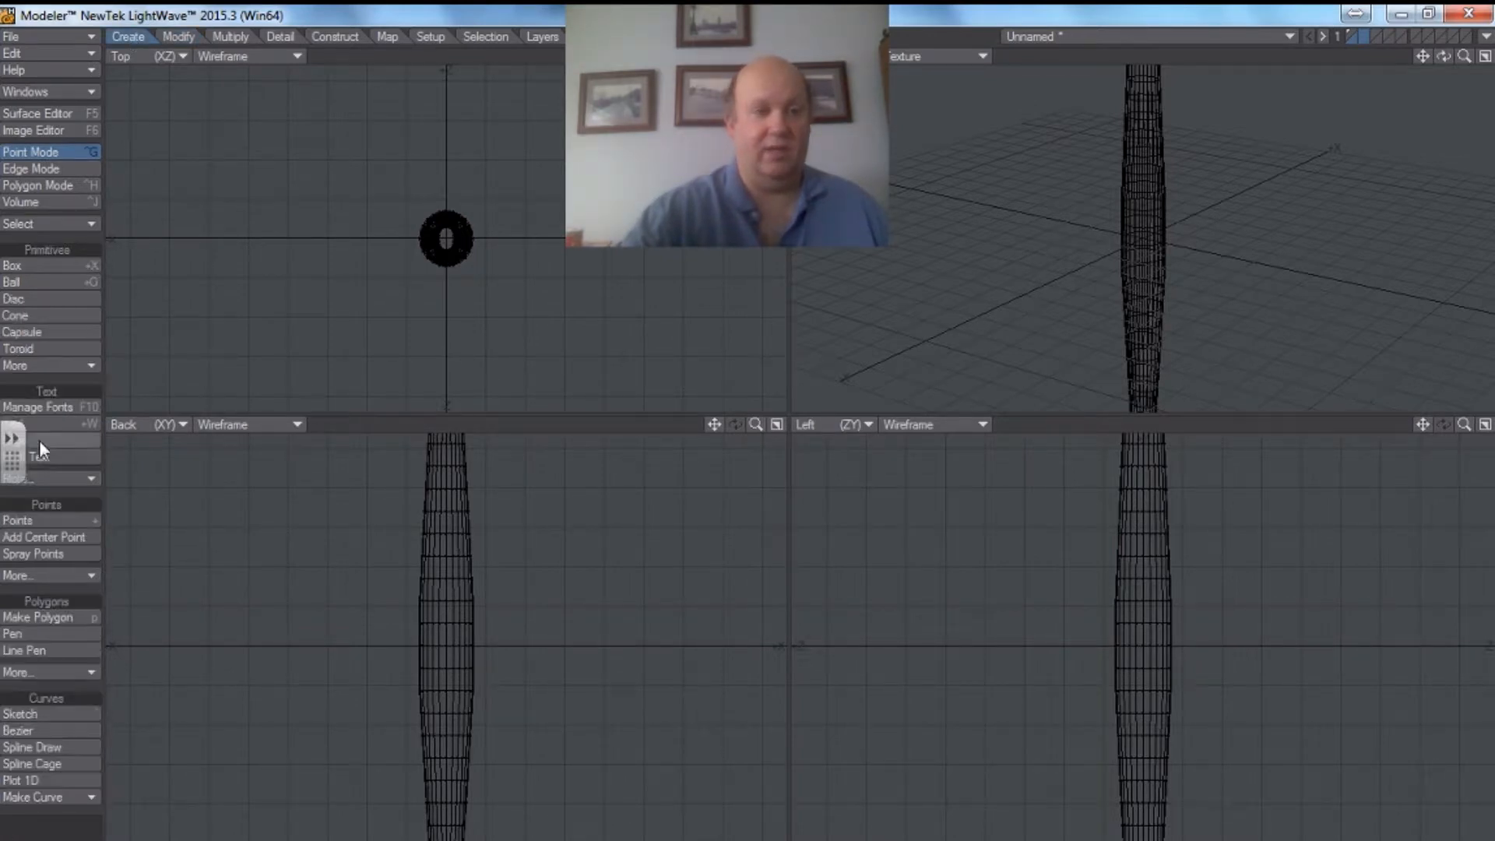
click(25, 303)
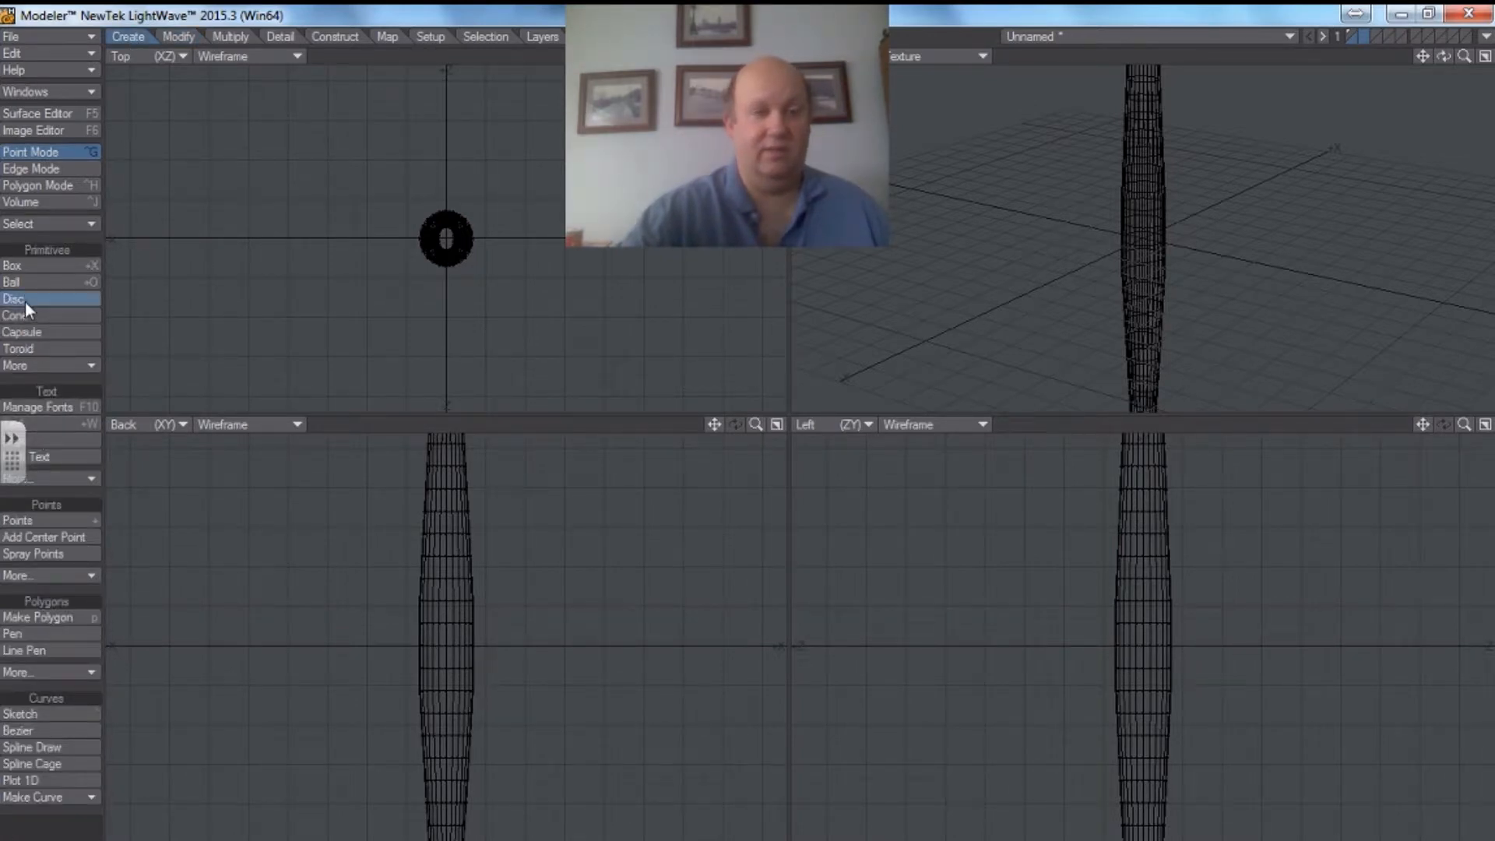
drag(441, 649, 469, 620)
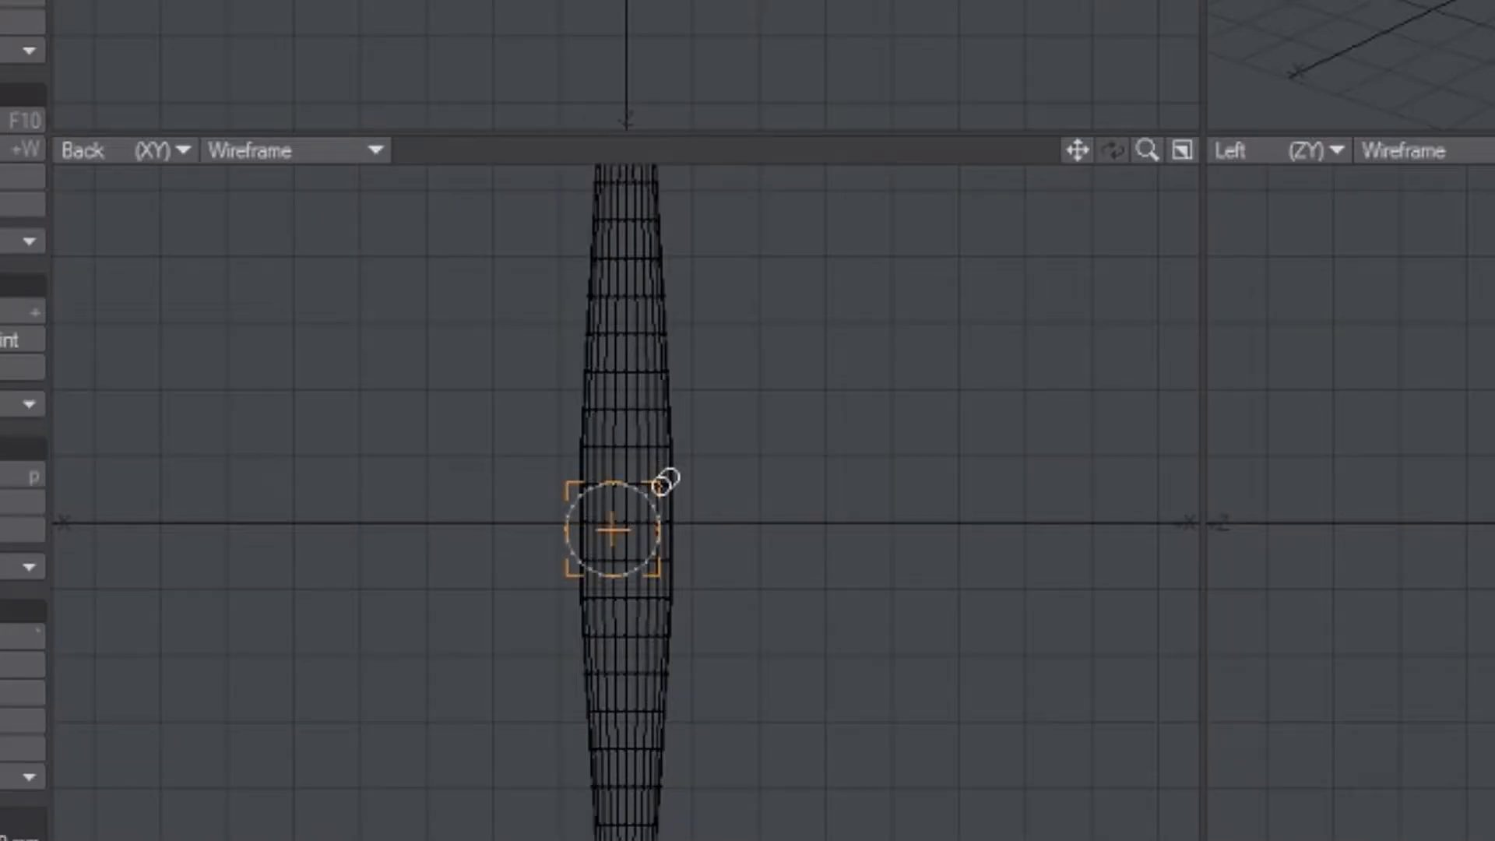
drag(448, 644, 450, 646)
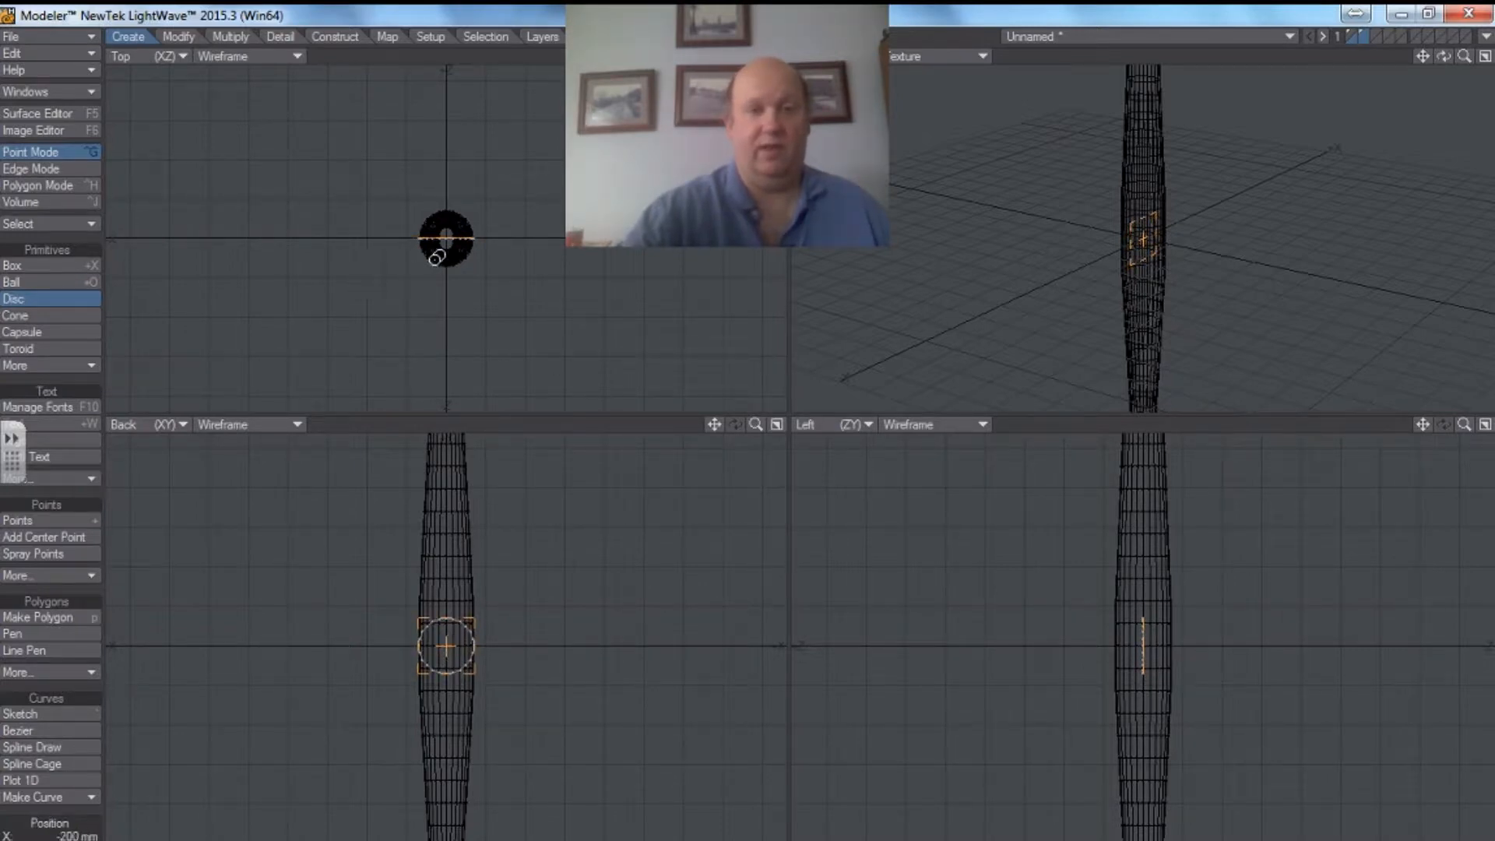
drag(447, 238, 454, 379)
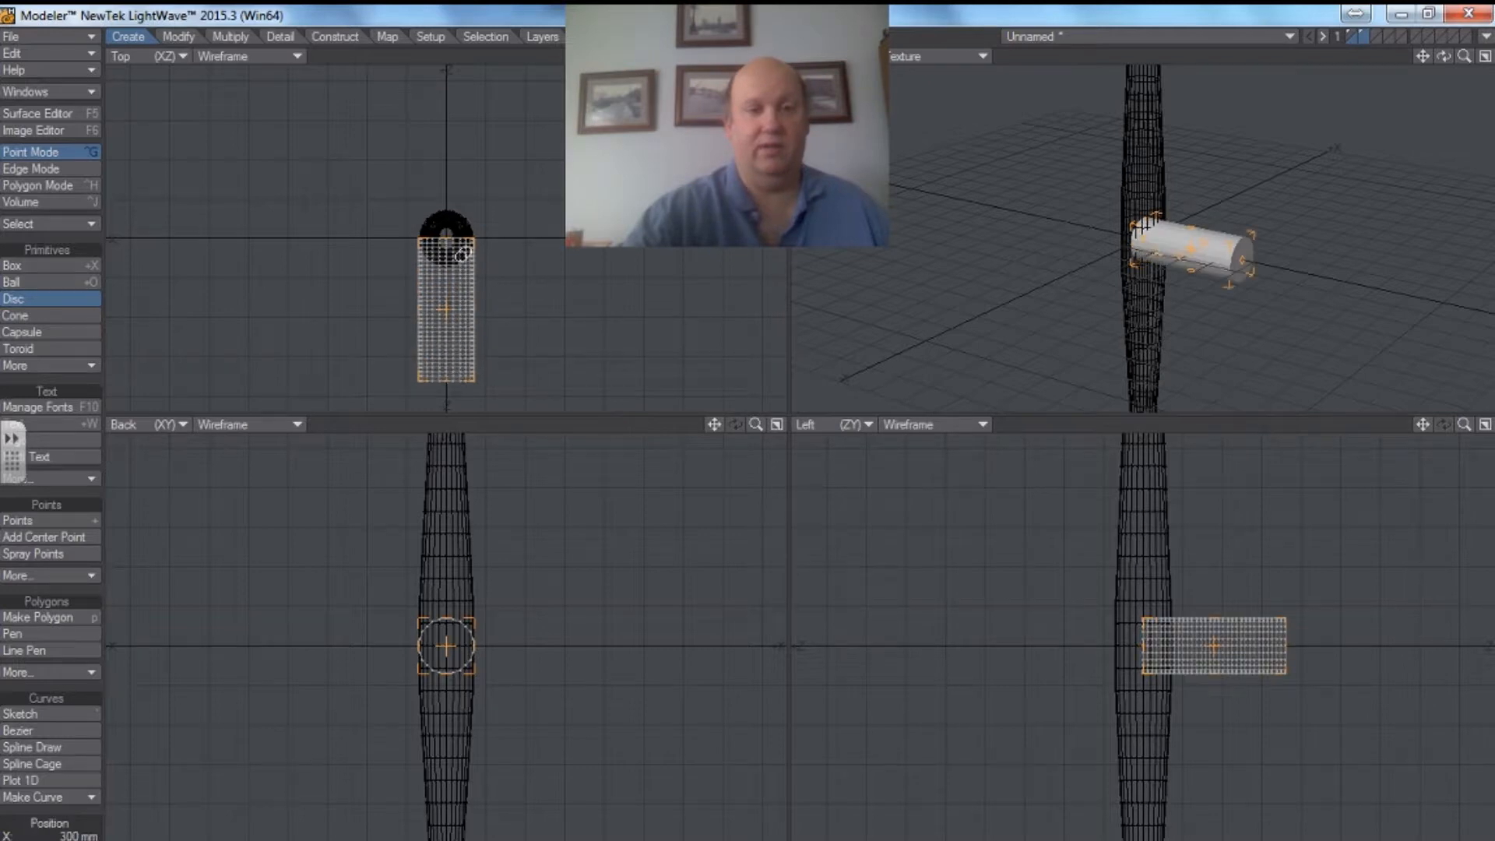
drag(448, 240, 441, 111)
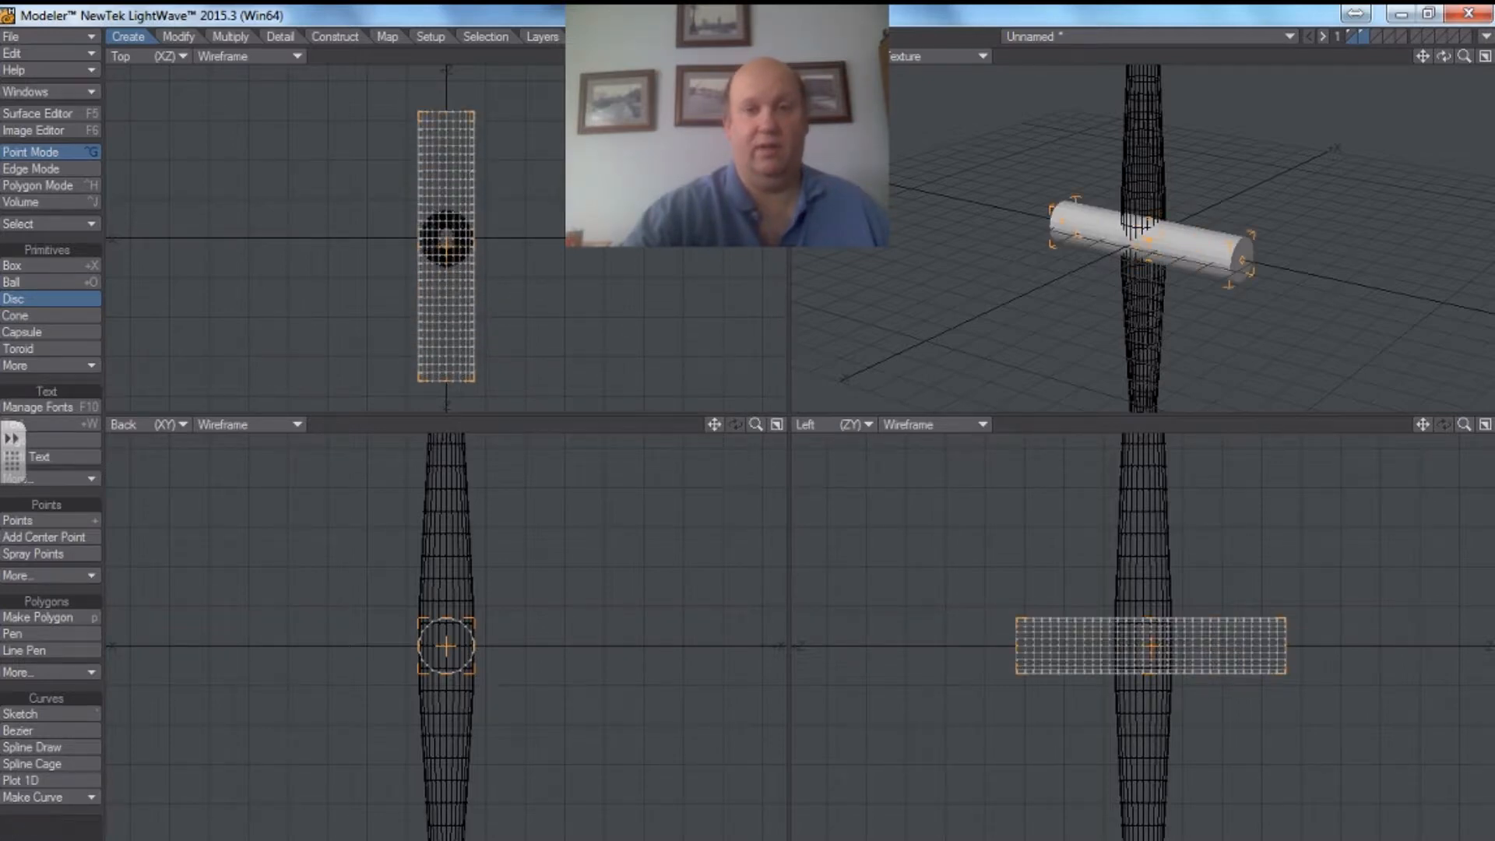
Step: Lengthen the horizontal disc along Z so it runs from about -8 m to 7.5 m through the tapered cylinder
key(a)
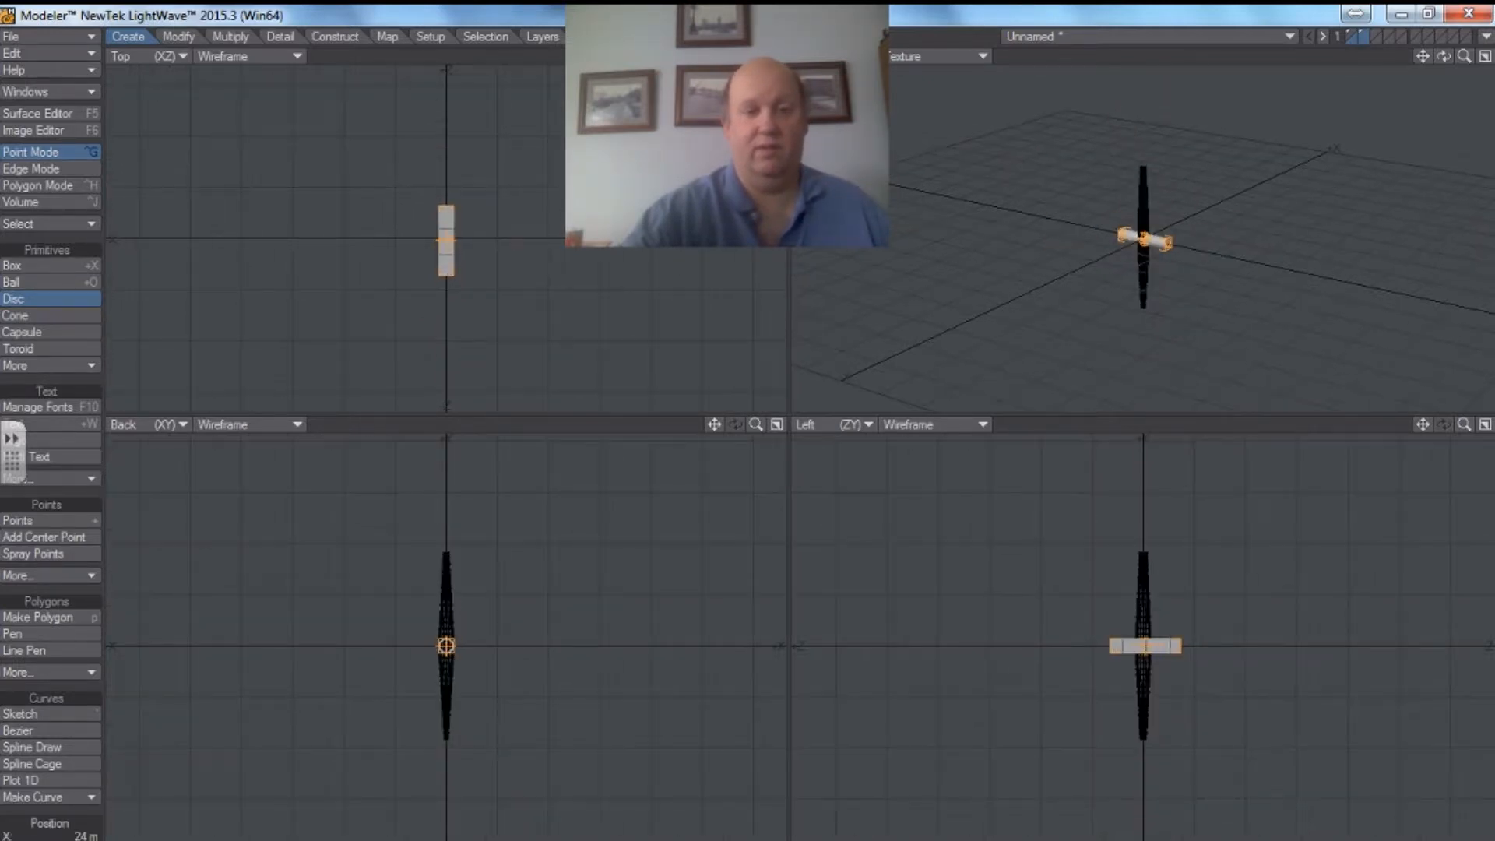
drag(447, 208, 454, 123)
drag(454, 260, 451, 348)
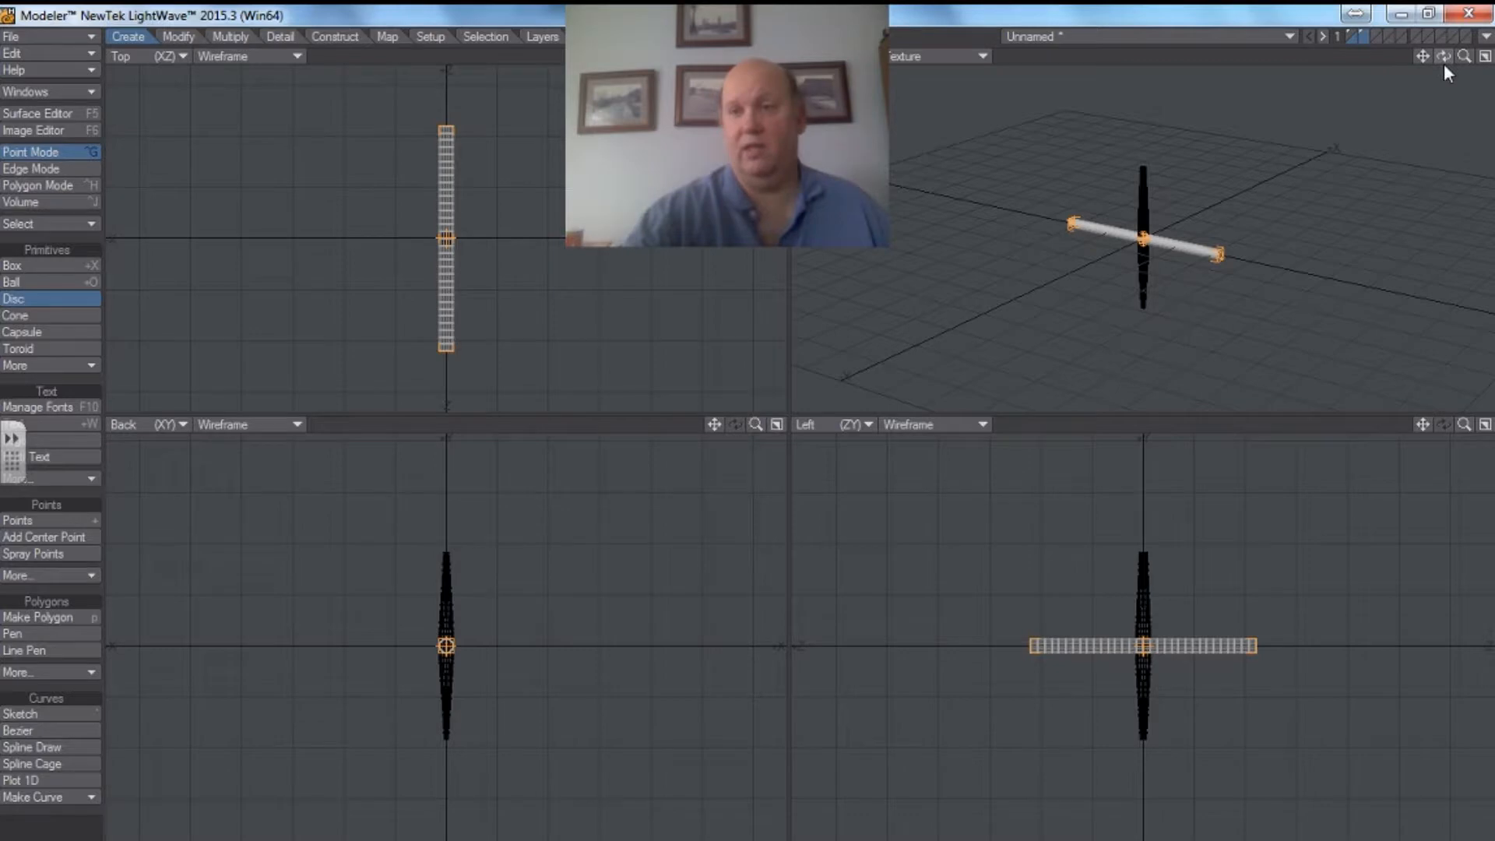
drag(1444, 56, 1390, 62)
drag(442, 126, 441, 147)
drag(450, 344, 445, 316)
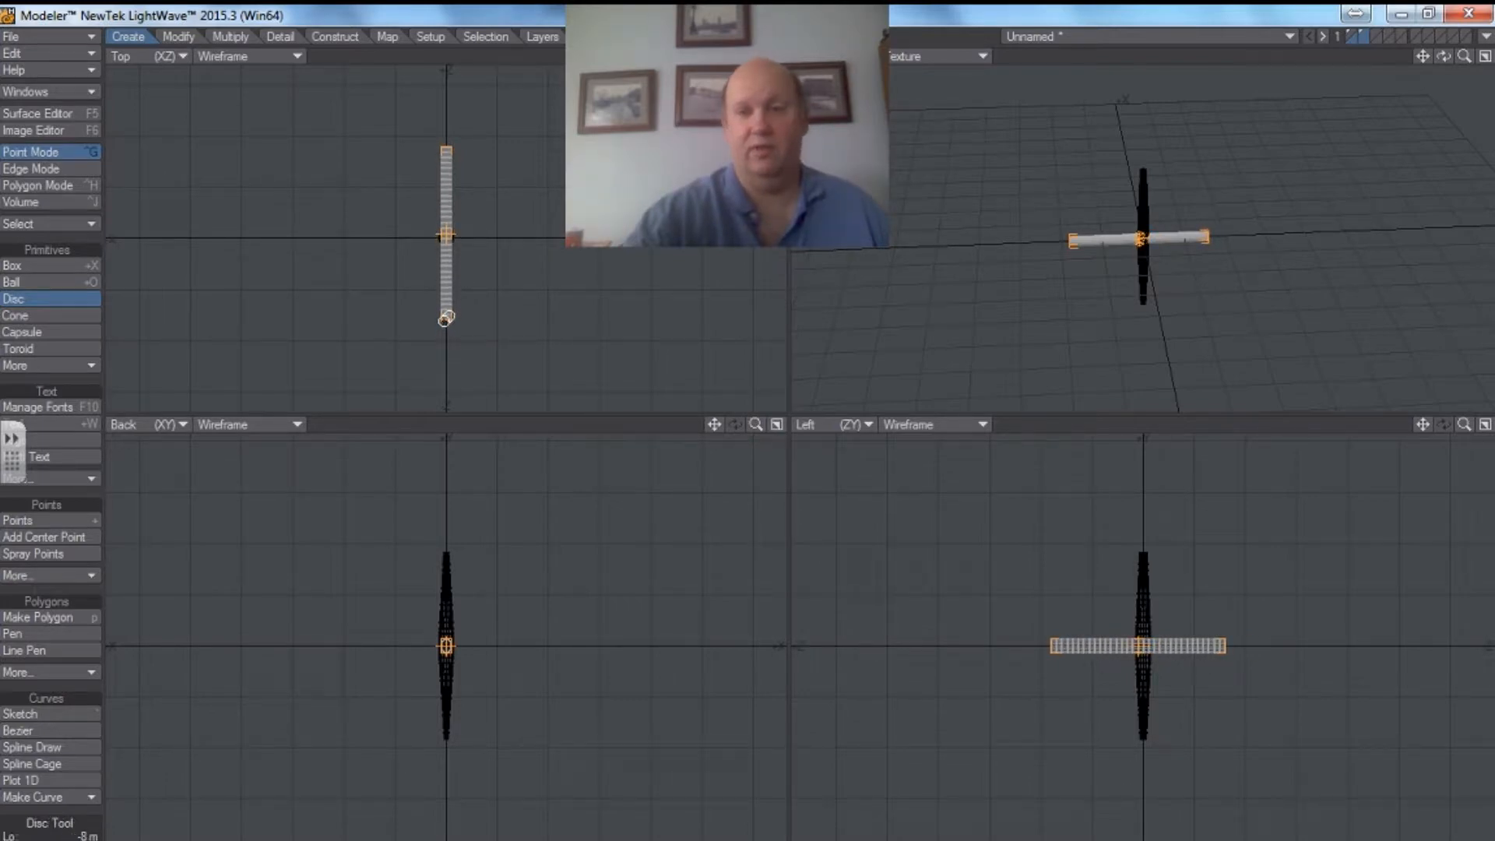
drag(449, 147, 445, 162)
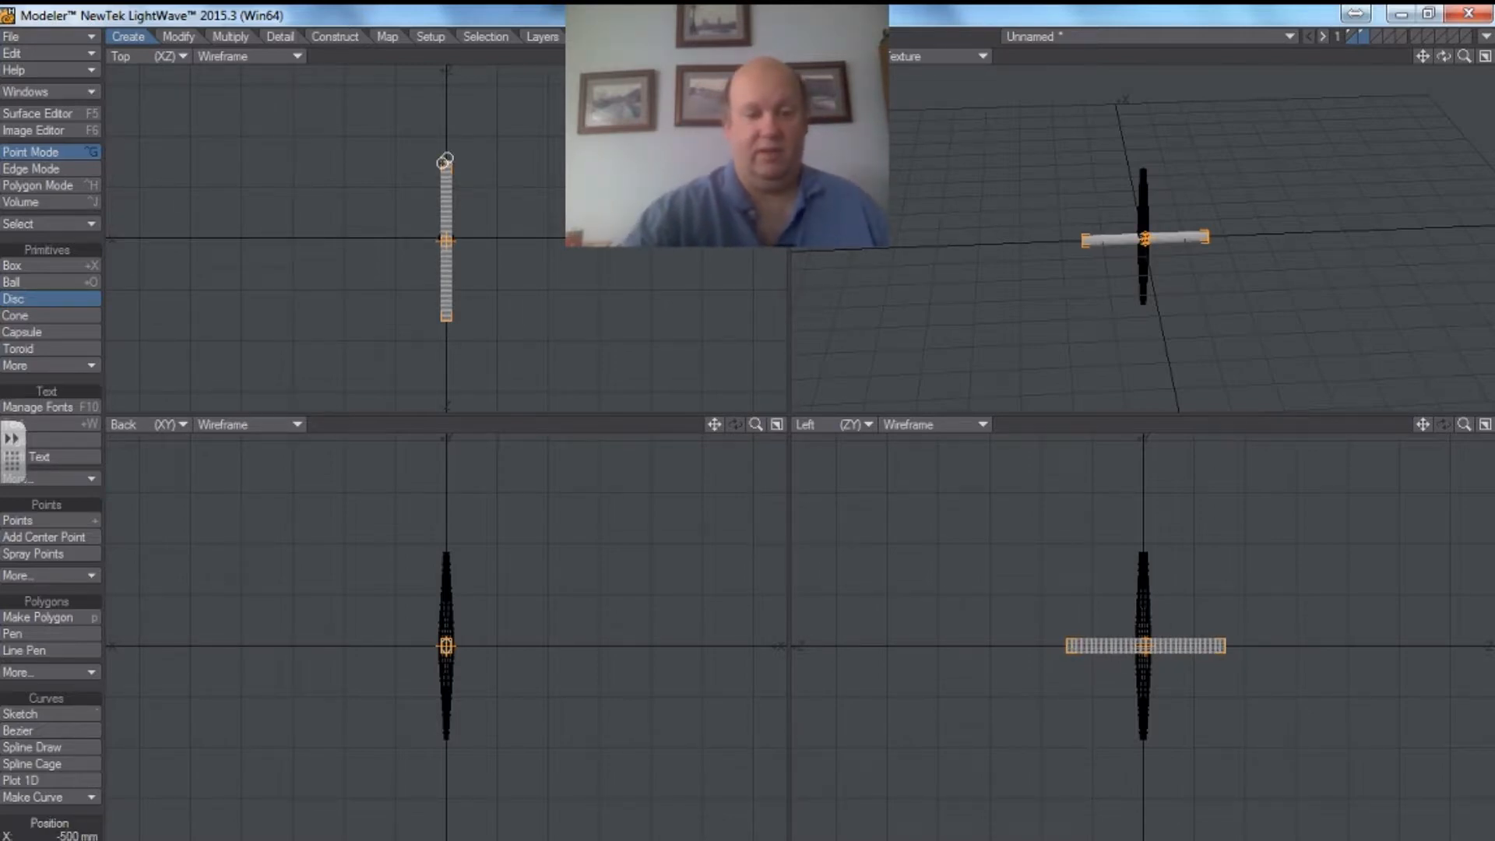
Step: Set the horizontal cylinder's X radius to 700 mm in the Disc tool's numeric settings
key(n)
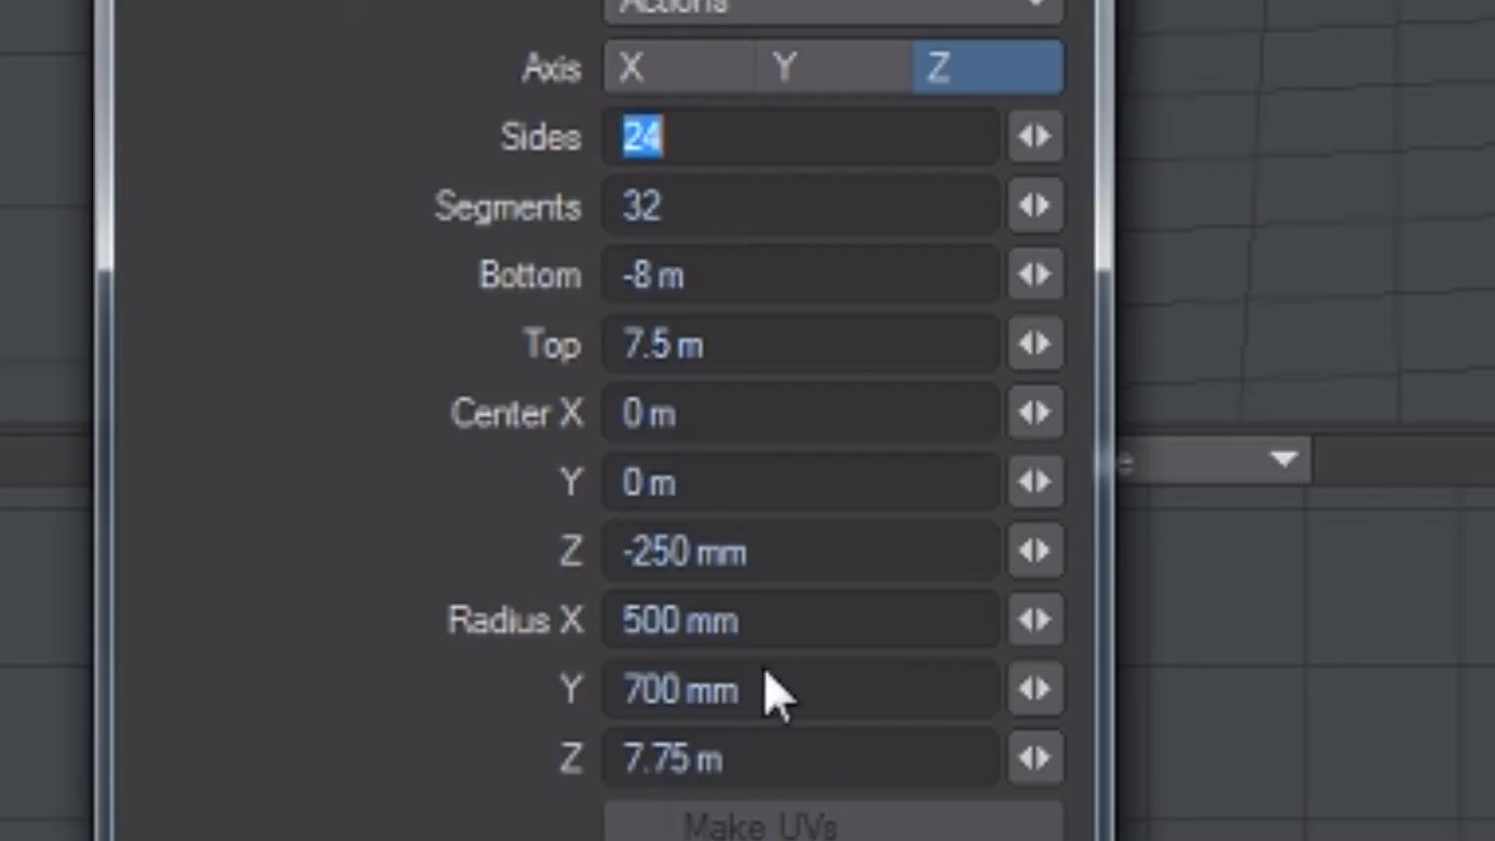
double_click(670, 621)
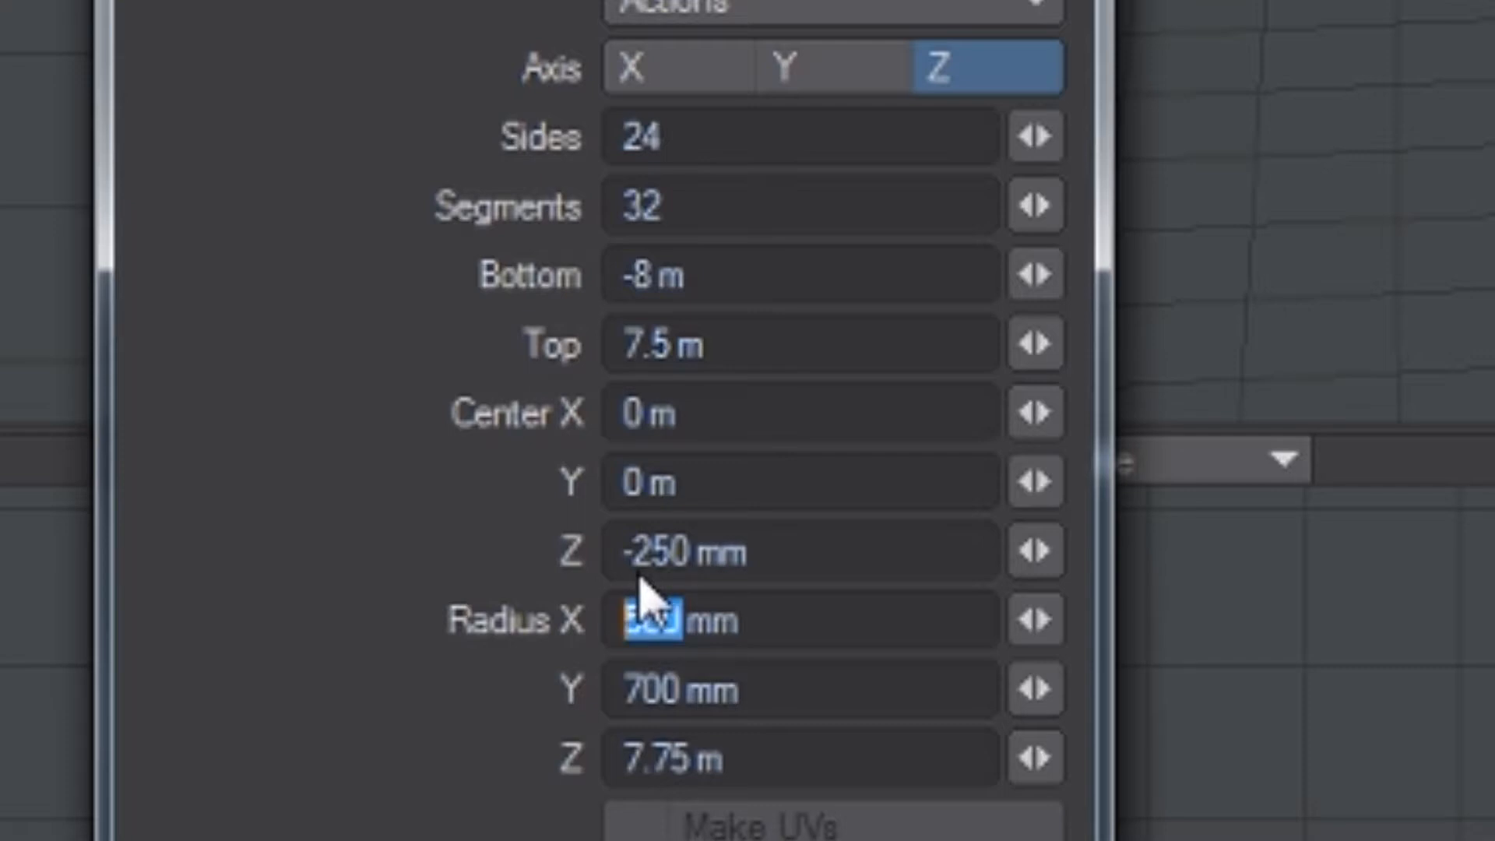
text(700)
click(848, 691)
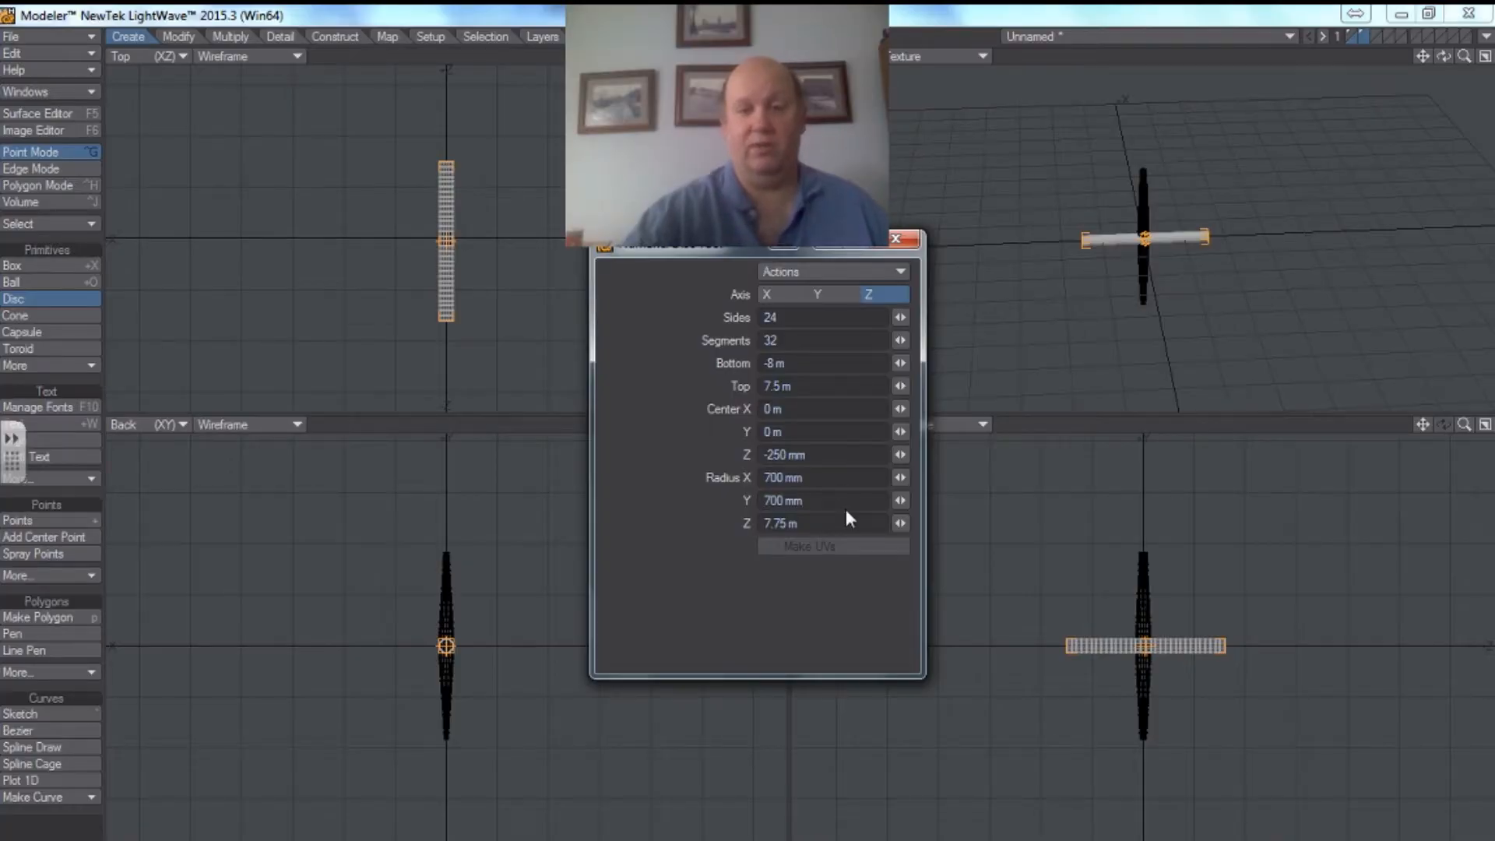
click(900, 241)
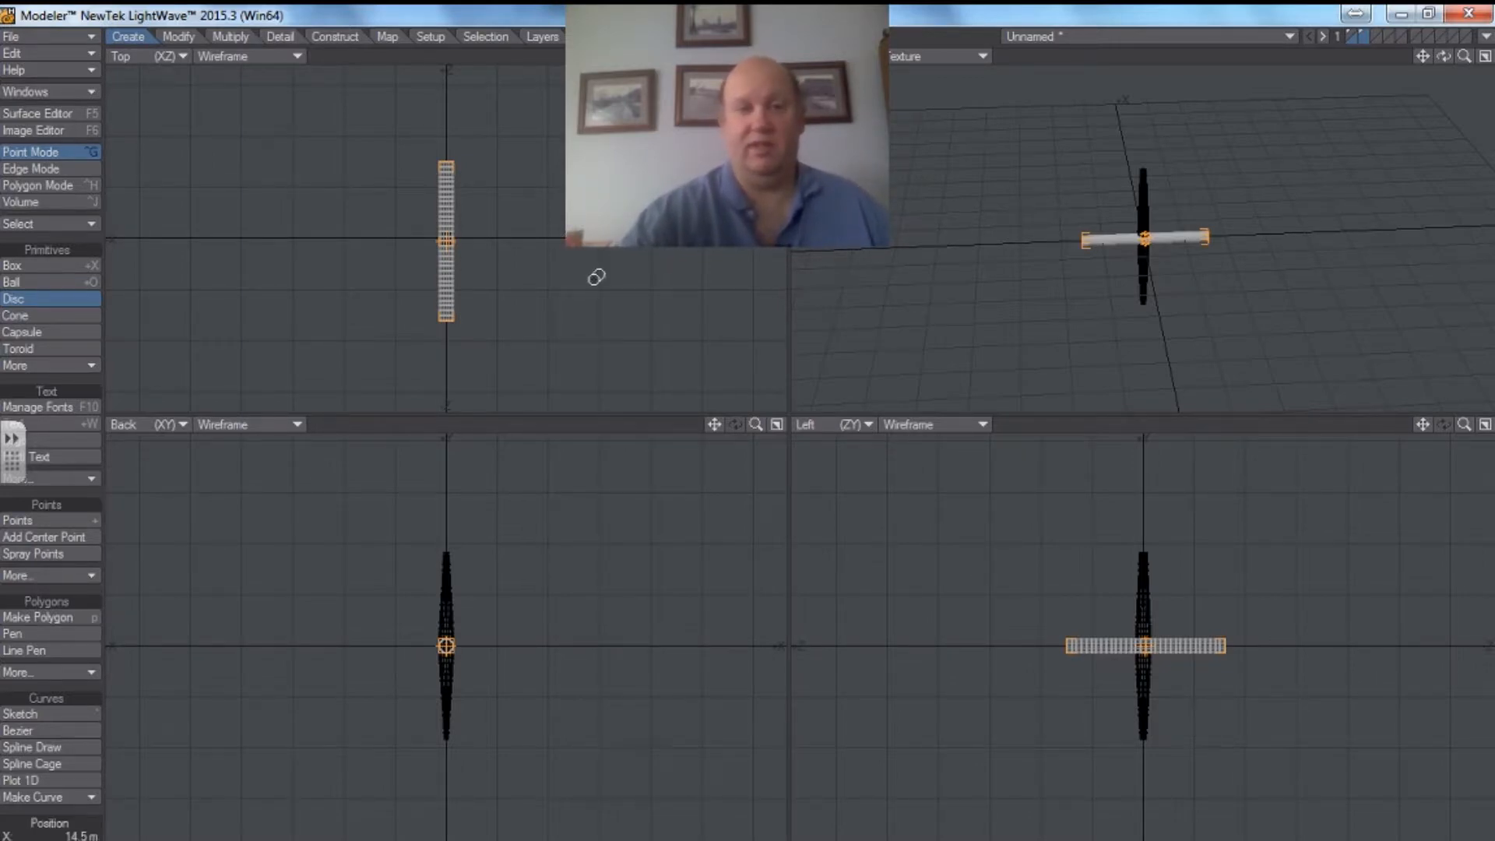
Step: Finish the Disc tool and make the tapered cylinder's layer active with the horizontal cylinder's layer in the background
click(335, 36)
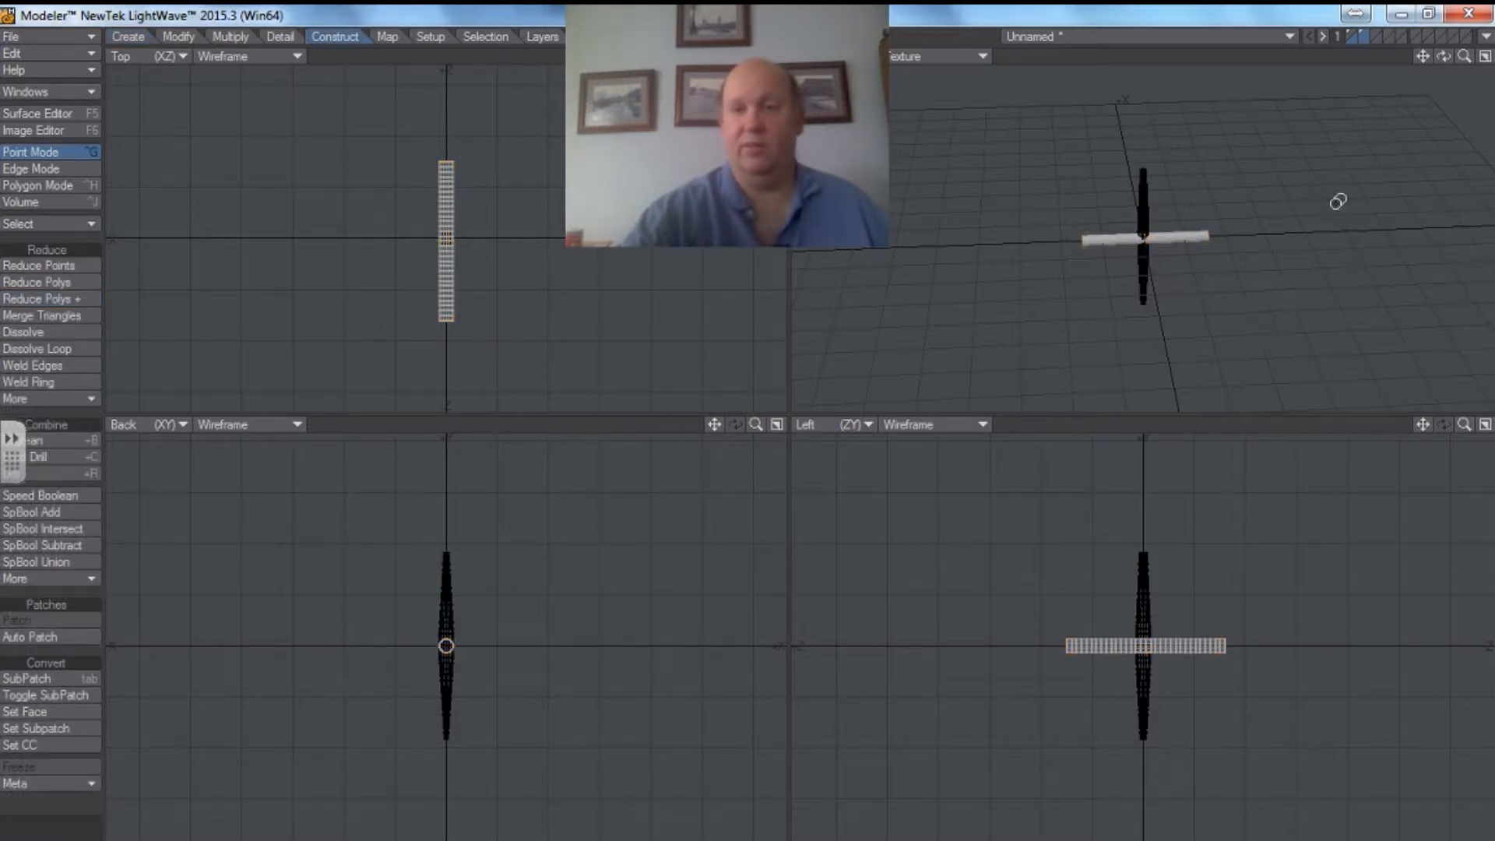
click(1351, 34)
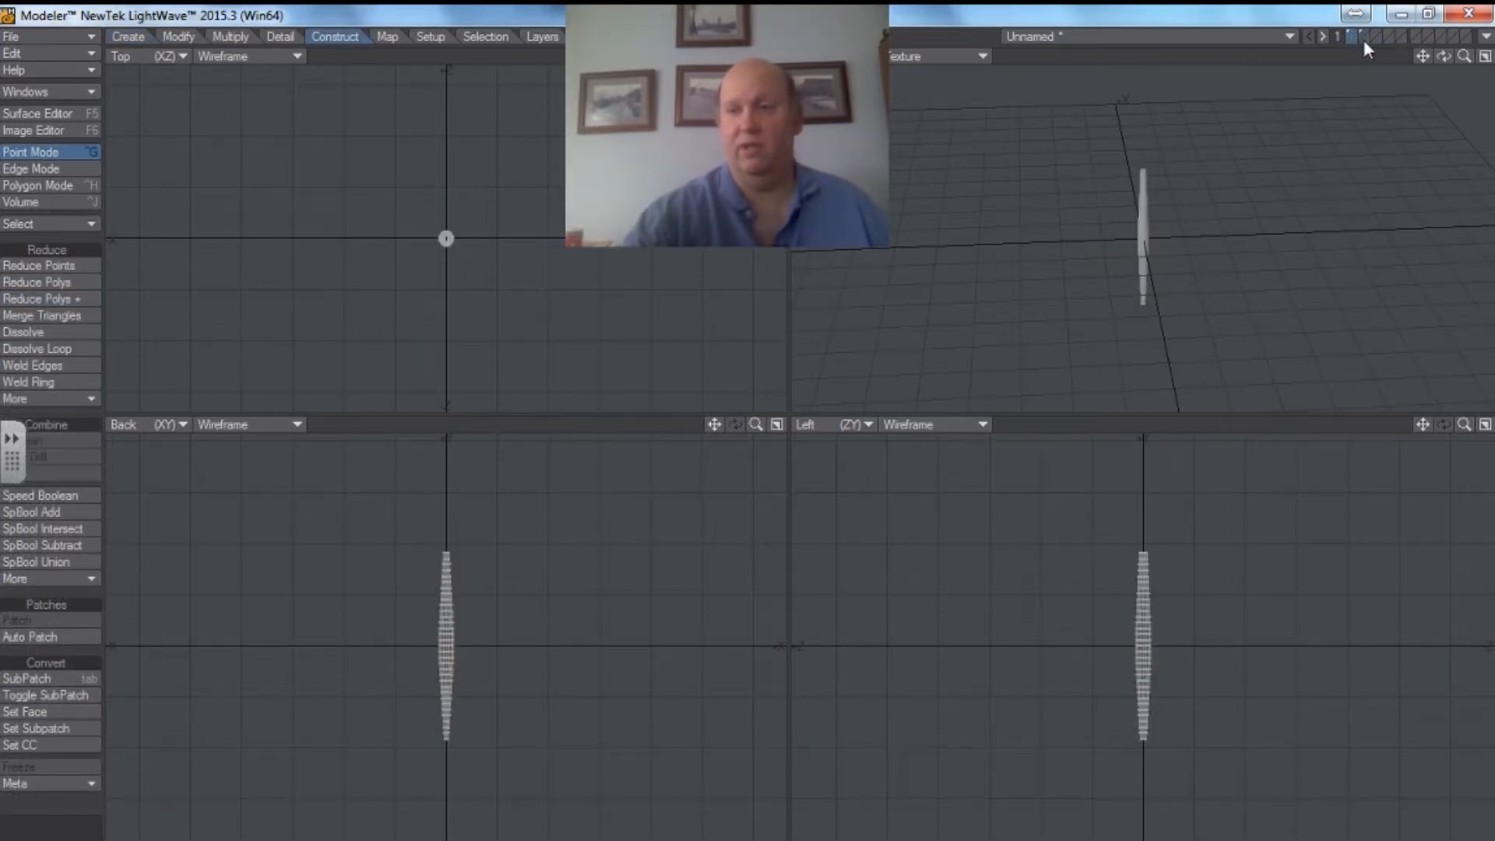
click(1364, 43)
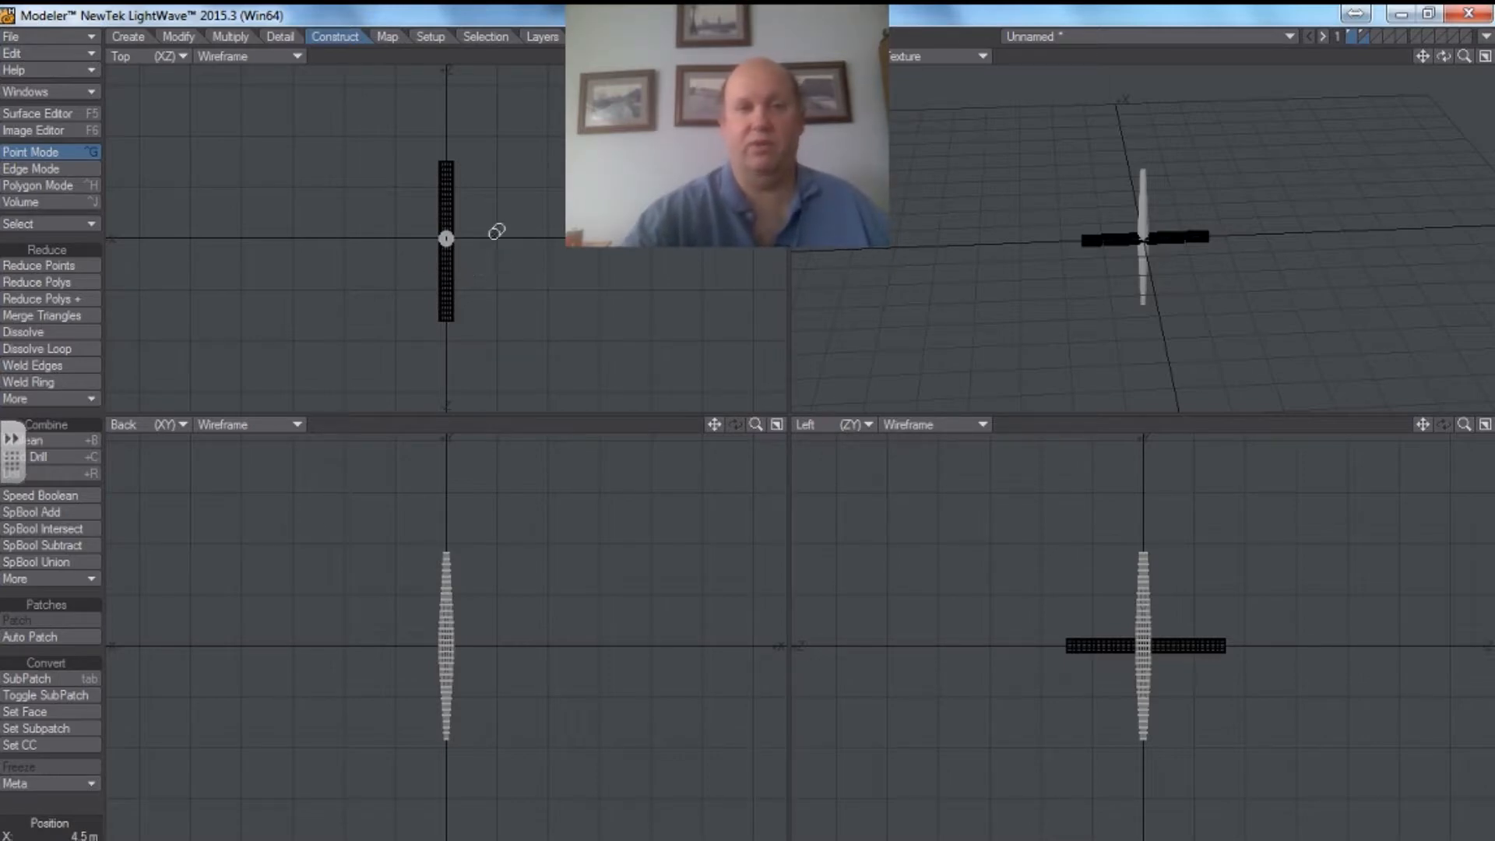
Step: Combine the horizontal cylinder with the tapered cylinder using a Boolean Add operation
click(60, 441)
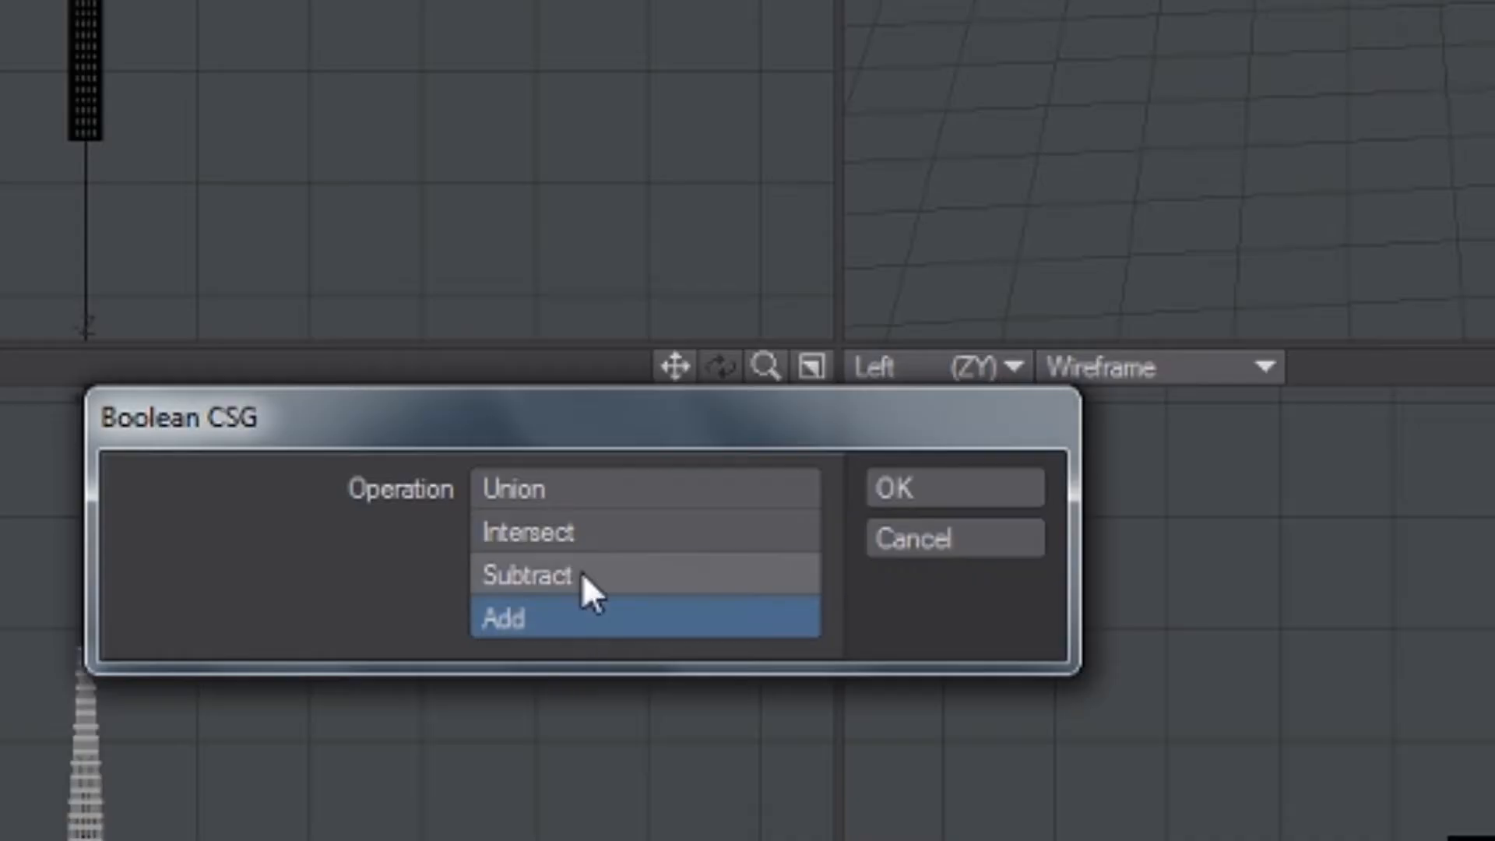
click(672, 519)
click(571, 618)
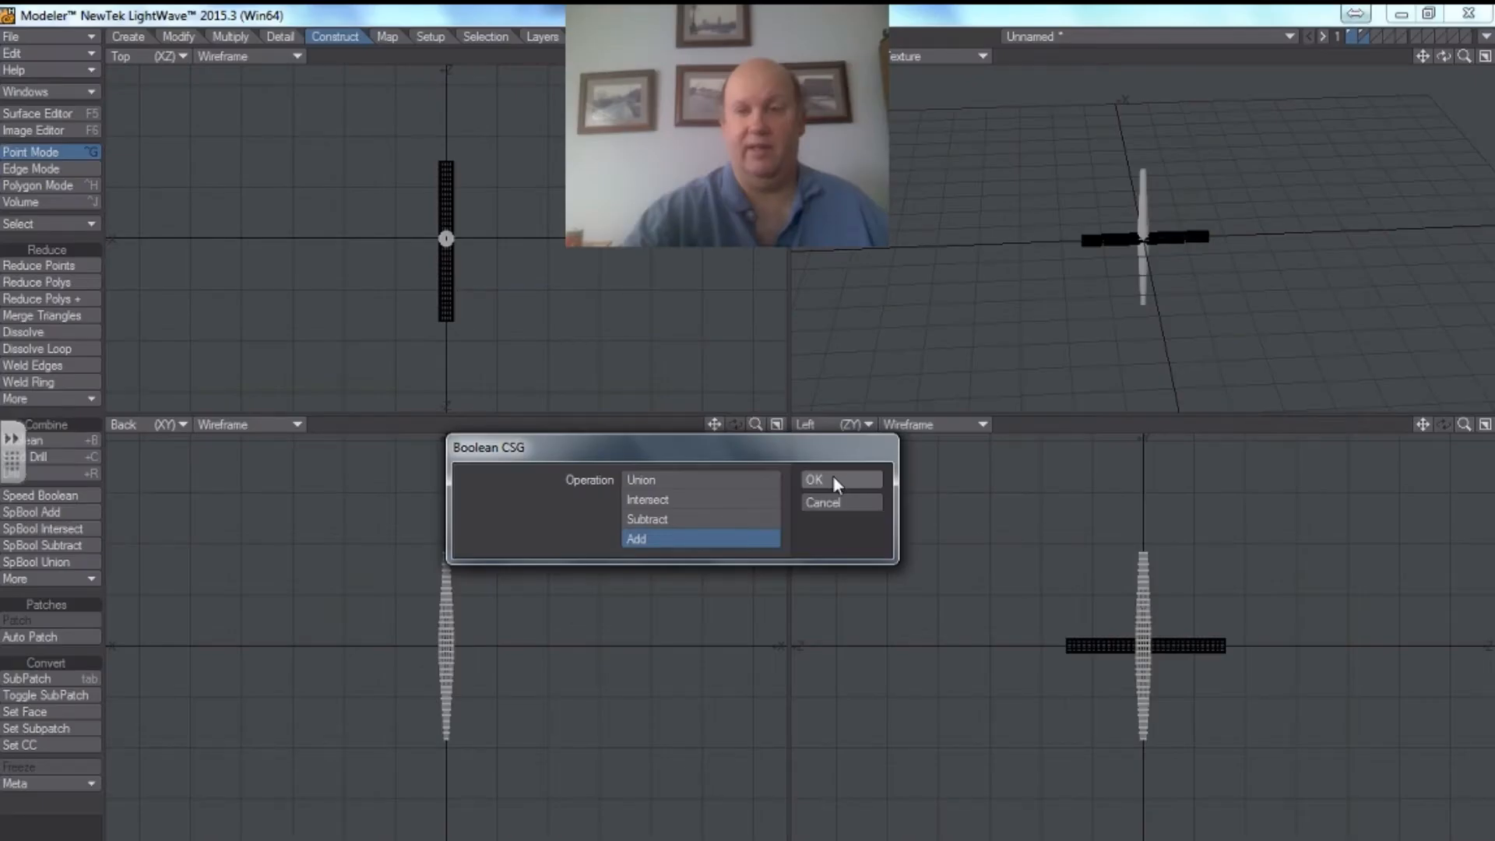
click(833, 480)
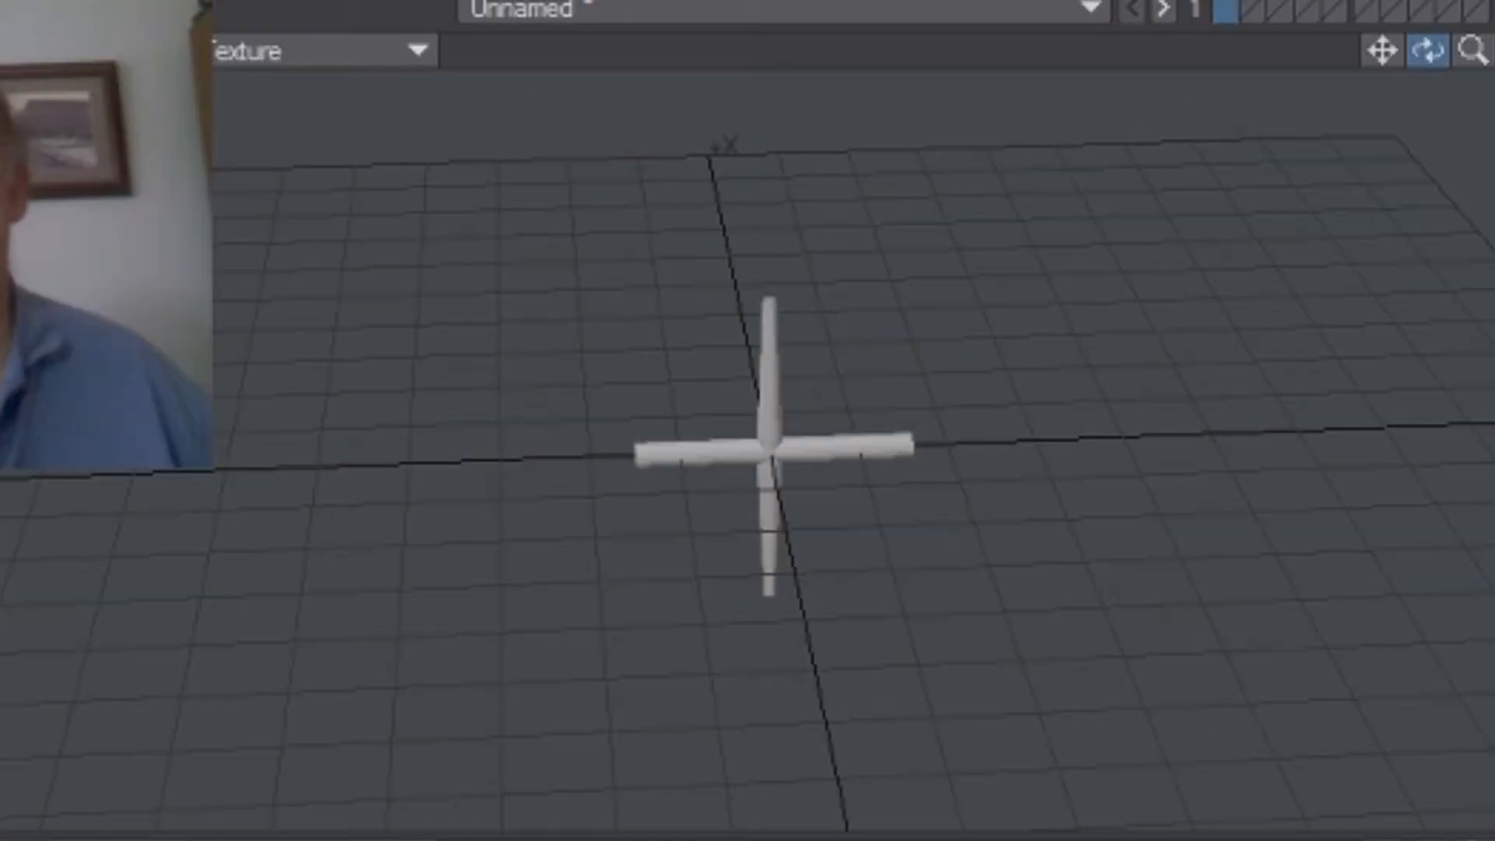
Step: Activate the horizontal cylinder's layer with the joined model in the background, and rotate the cylinder 90° about Y to lie along X
mouse_move(1428, 51)
mouse_down()
mouse_move(1468, 47)
mouse_move(1483, 101)
mouse_move(1441, 58)
mouse_move(1484, 86)
mouse_move(1437, 27)
mouse_move(1429, 66)
mouse_move(1464, 58)
mouse_move(1410, 39)
mouse_move(1445, 58)
mouse_up()
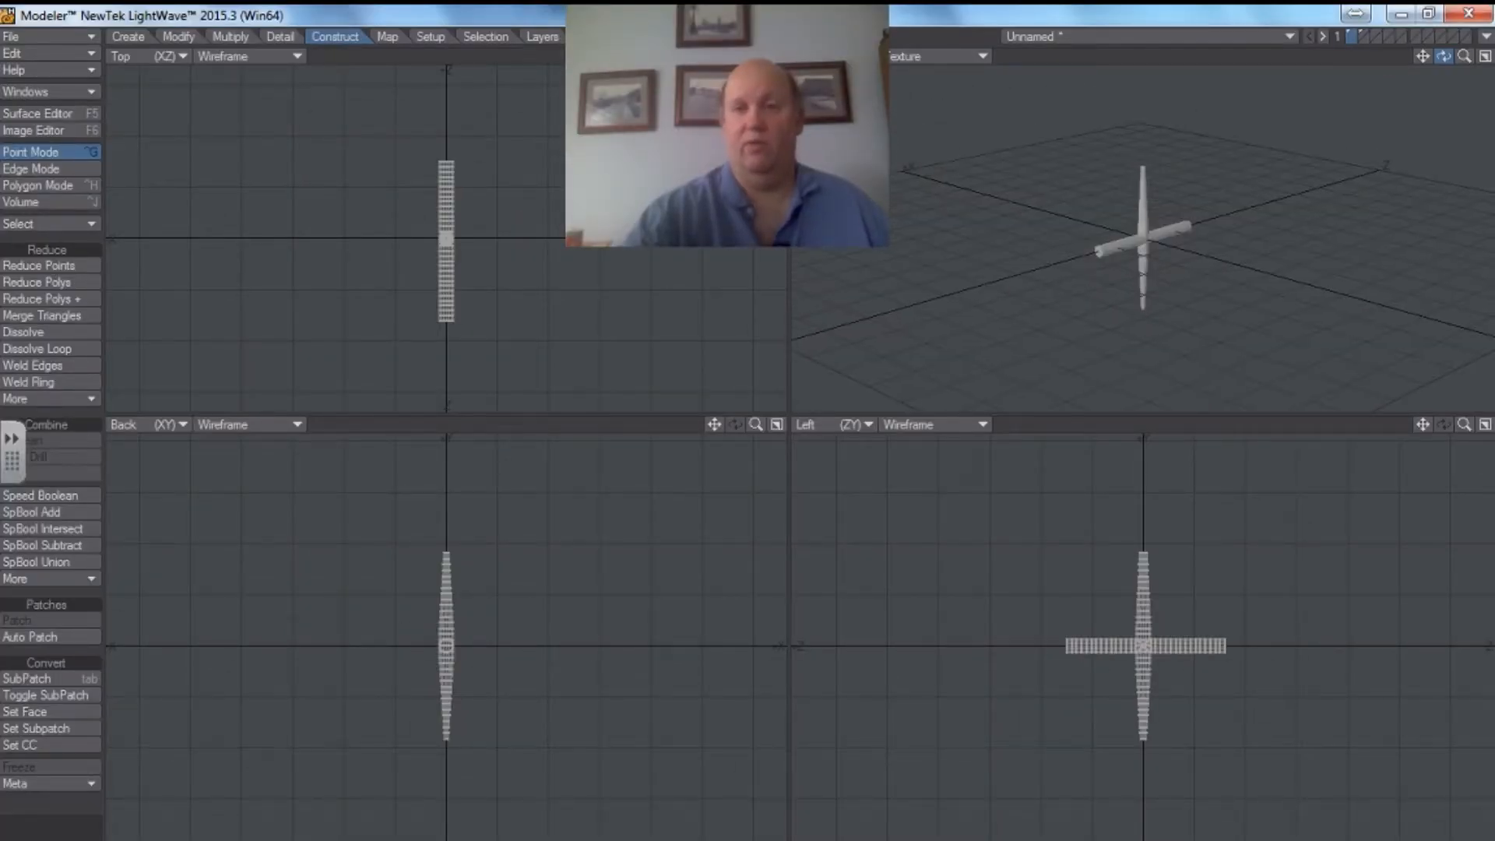
click(1363, 33)
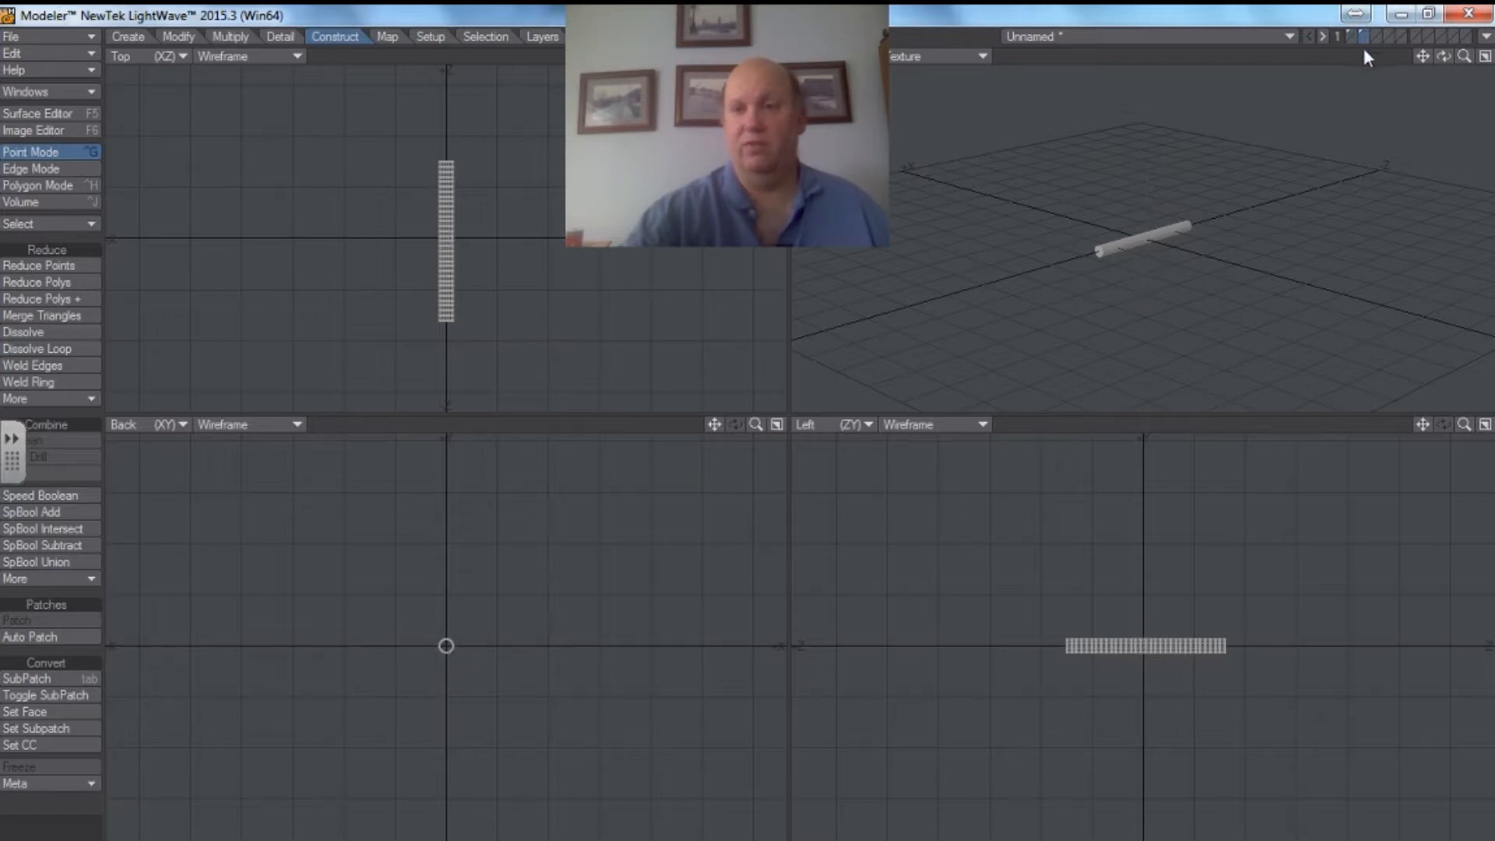
click(1357, 40)
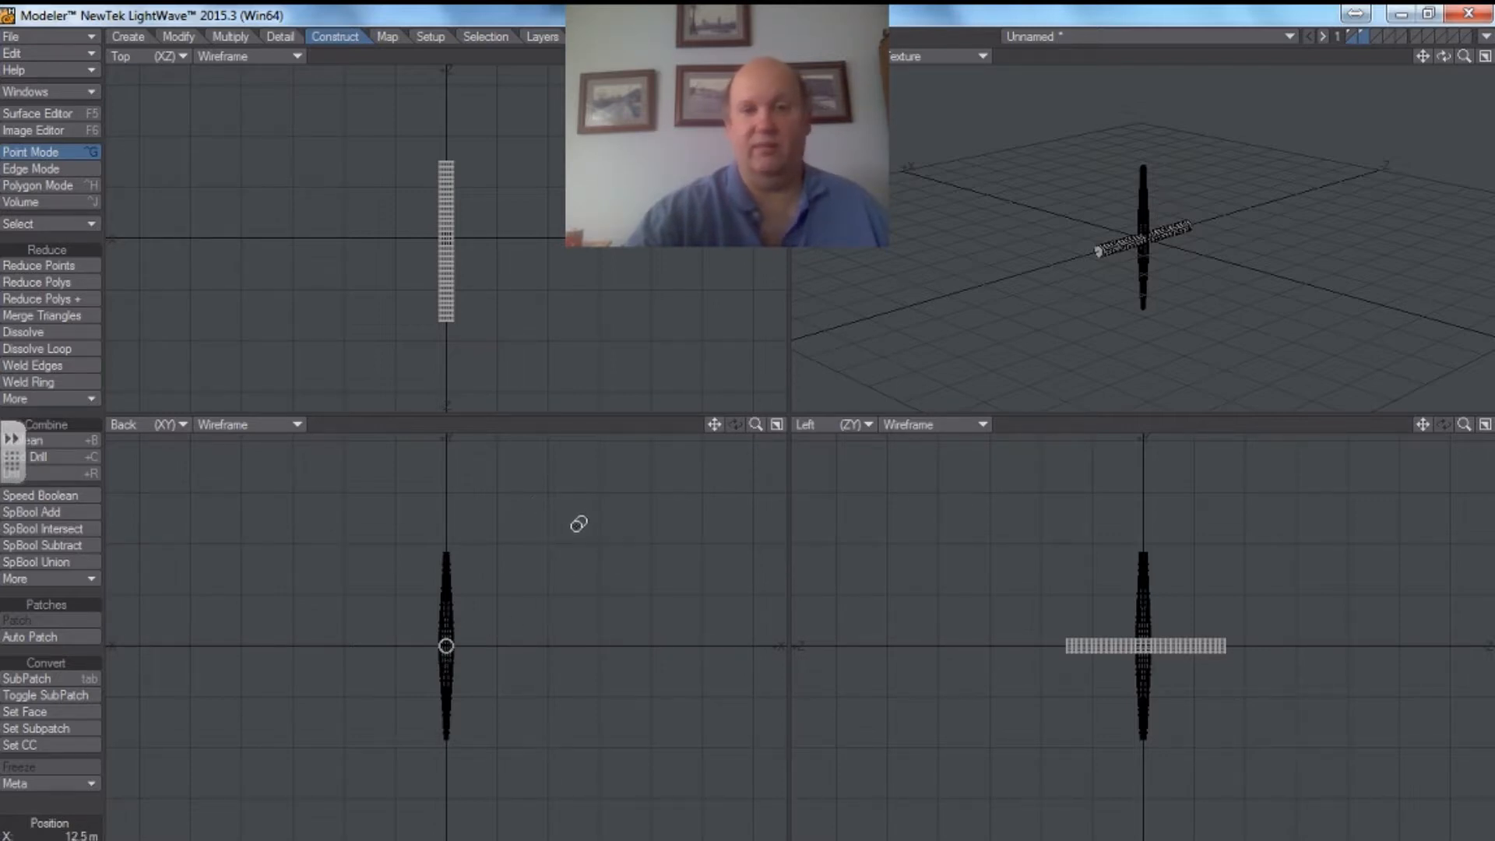
key(y)
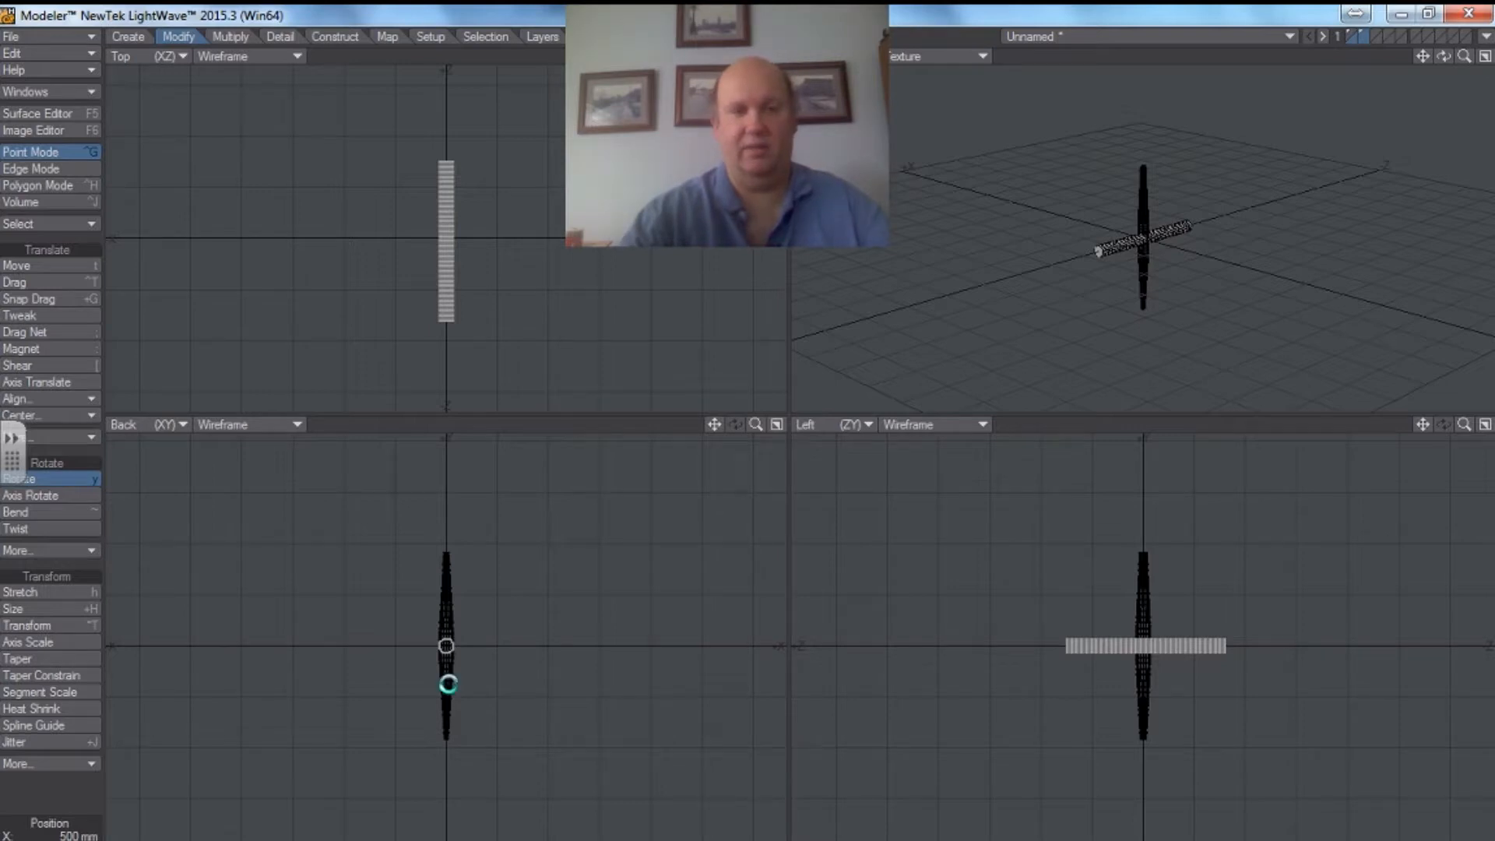
drag(1166, 659, 1197, 680)
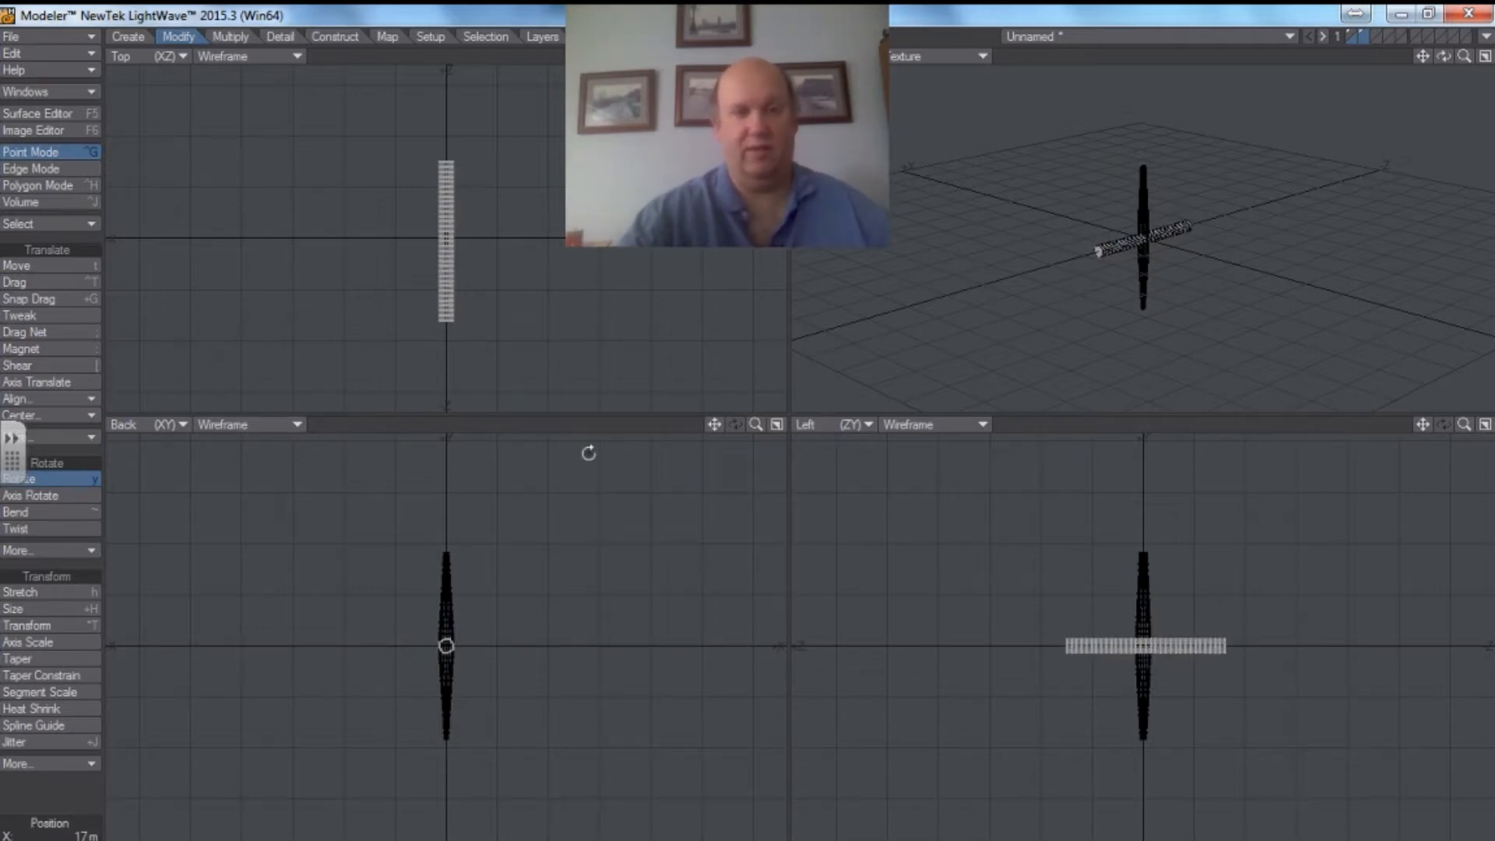
drag(541, 210, 462, 210)
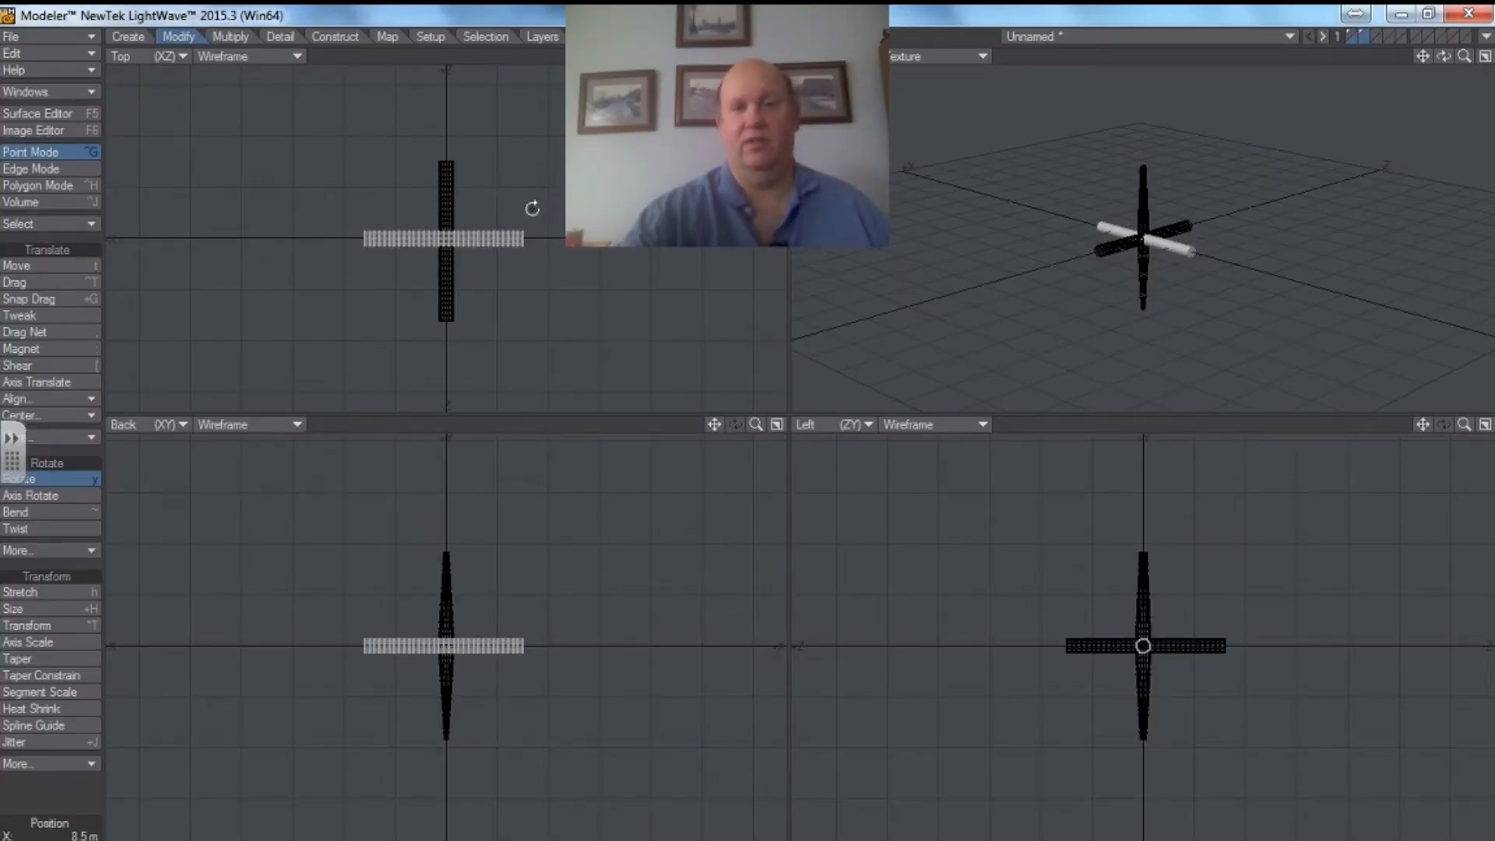
Step: Make the cross-shaped model the active layer with the rotated cylinder in the background, and combine them using a Boolean Add operation
click(1350, 33)
click(1365, 40)
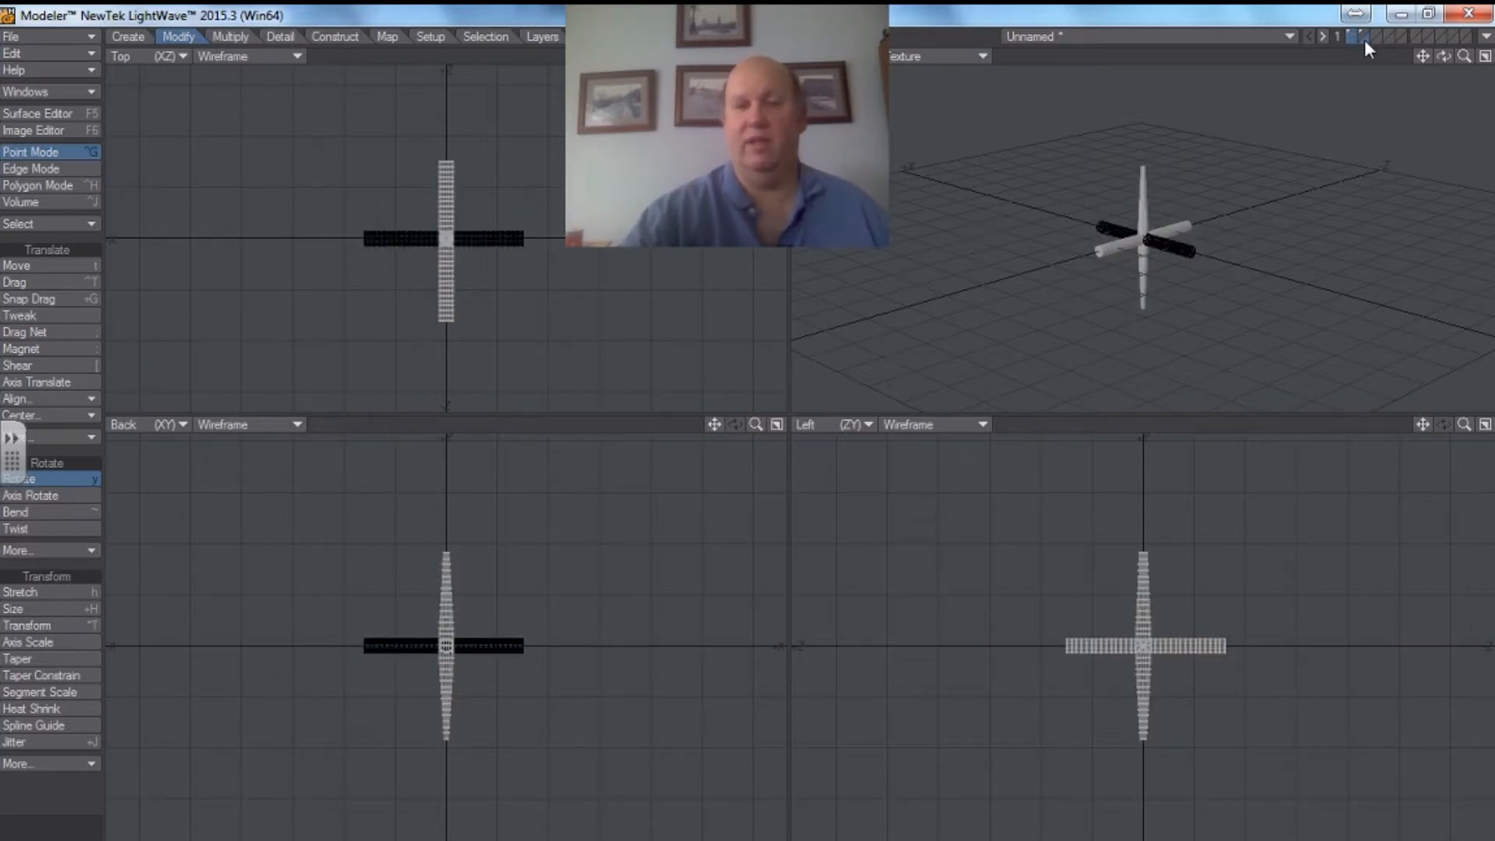
click(333, 38)
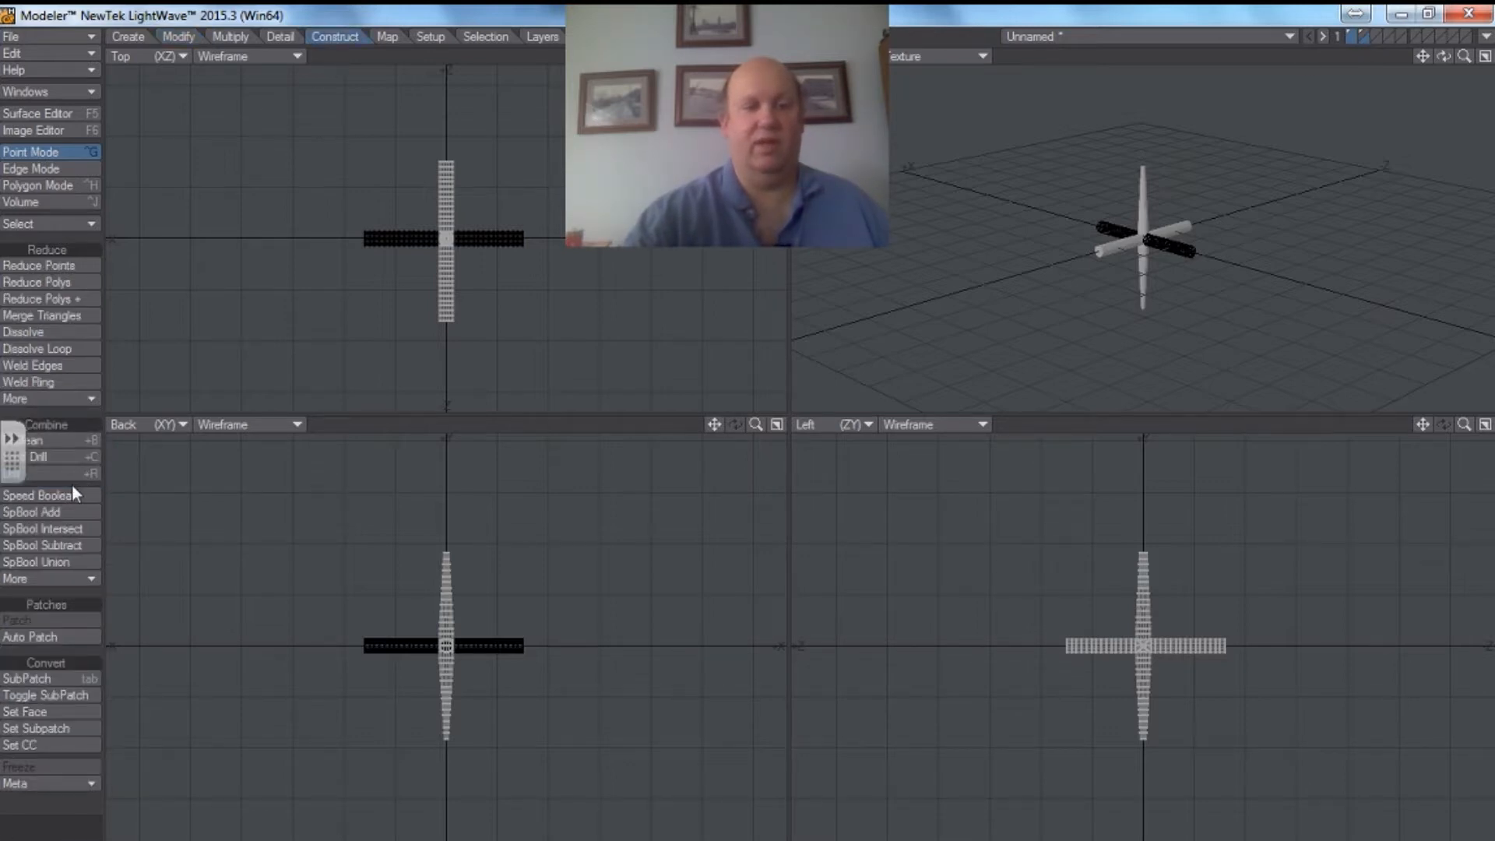
click(66, 442)
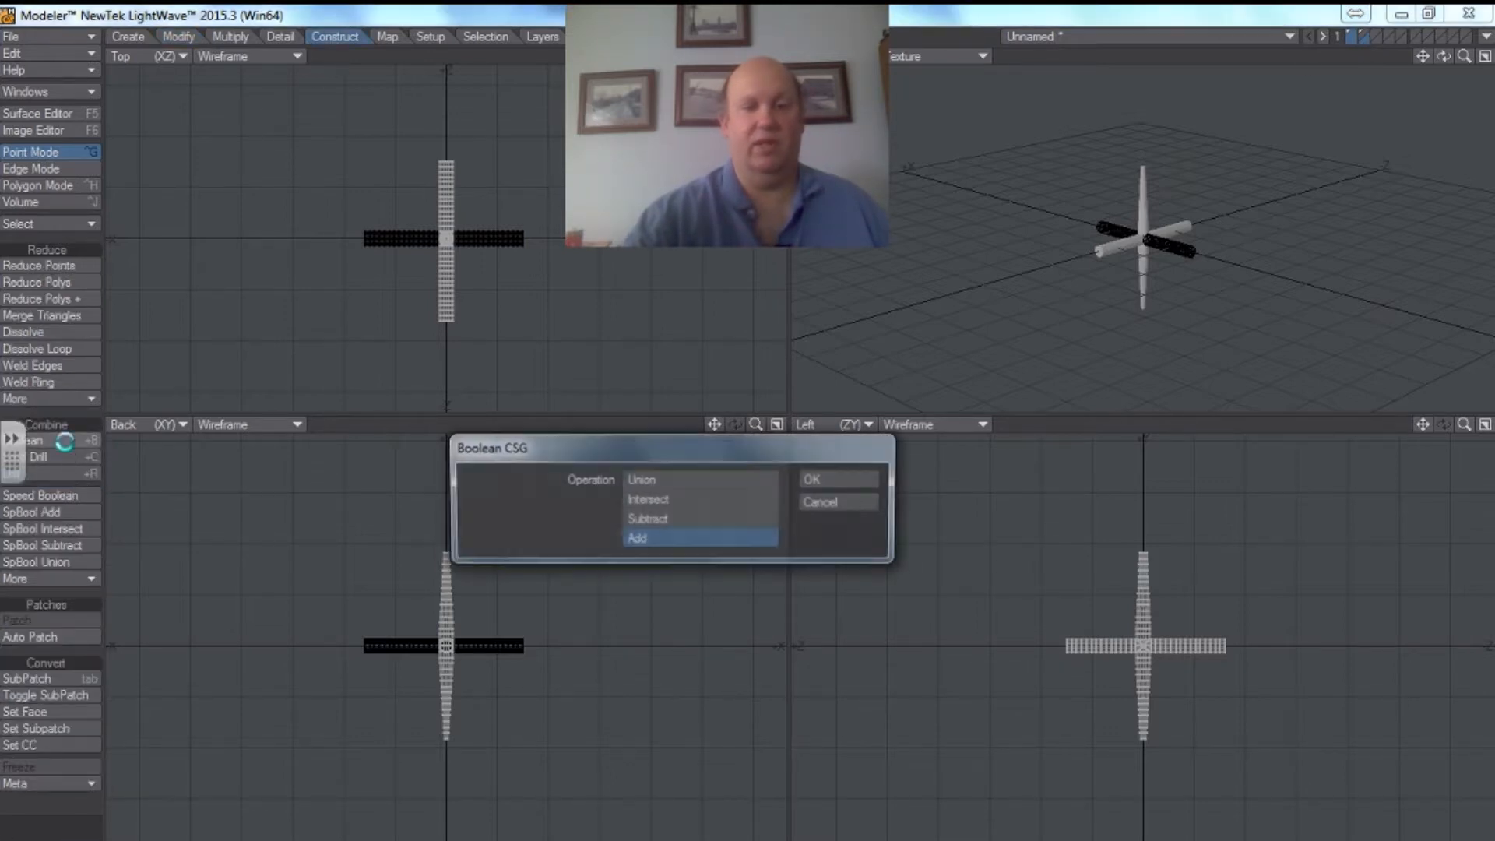
click(836, 476)
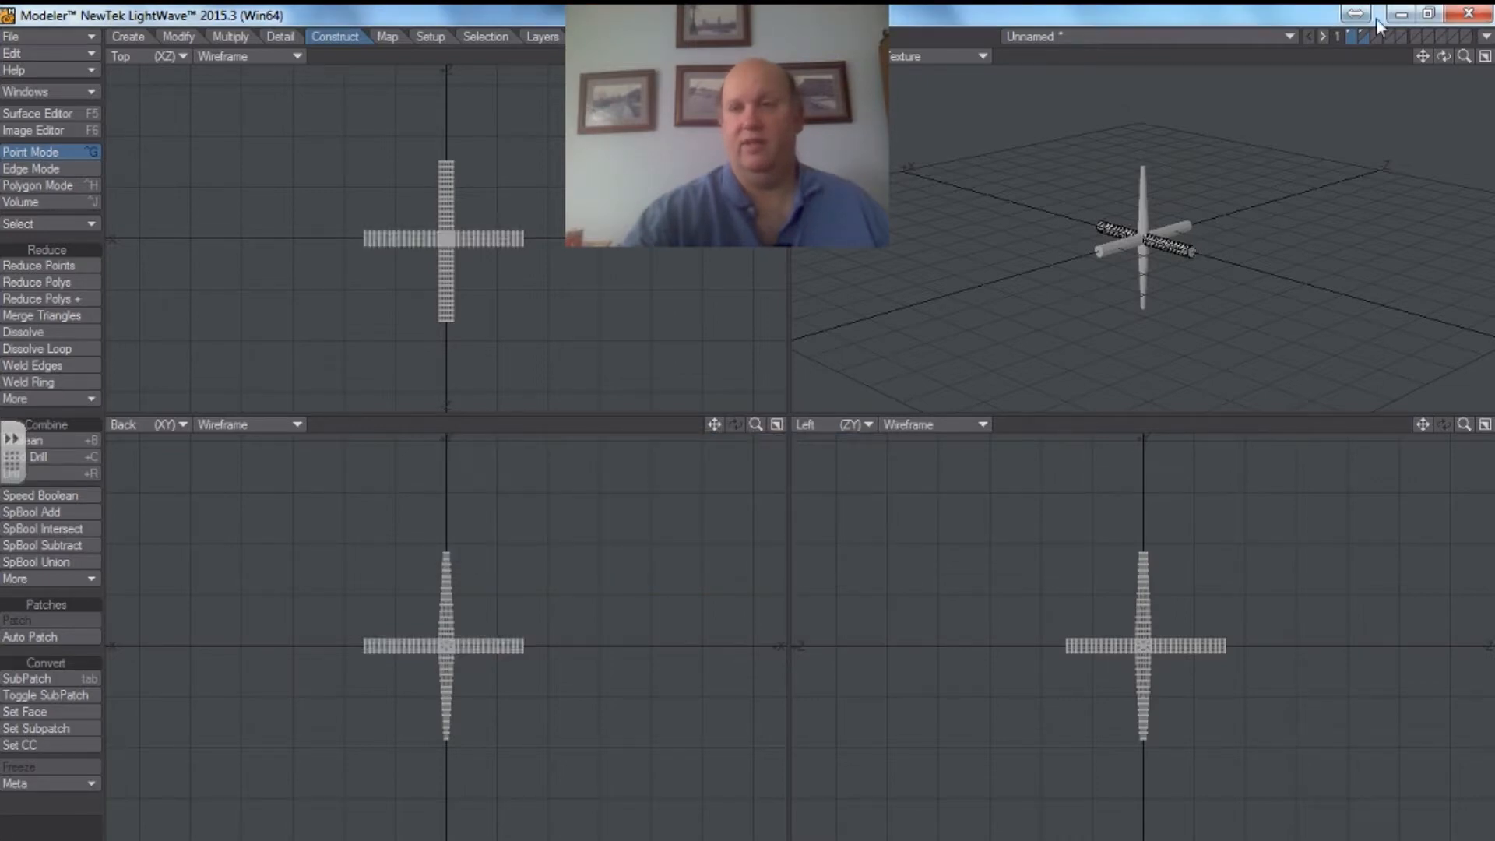
click(1350, 35)
drag(1444, 59, 1426, 101)
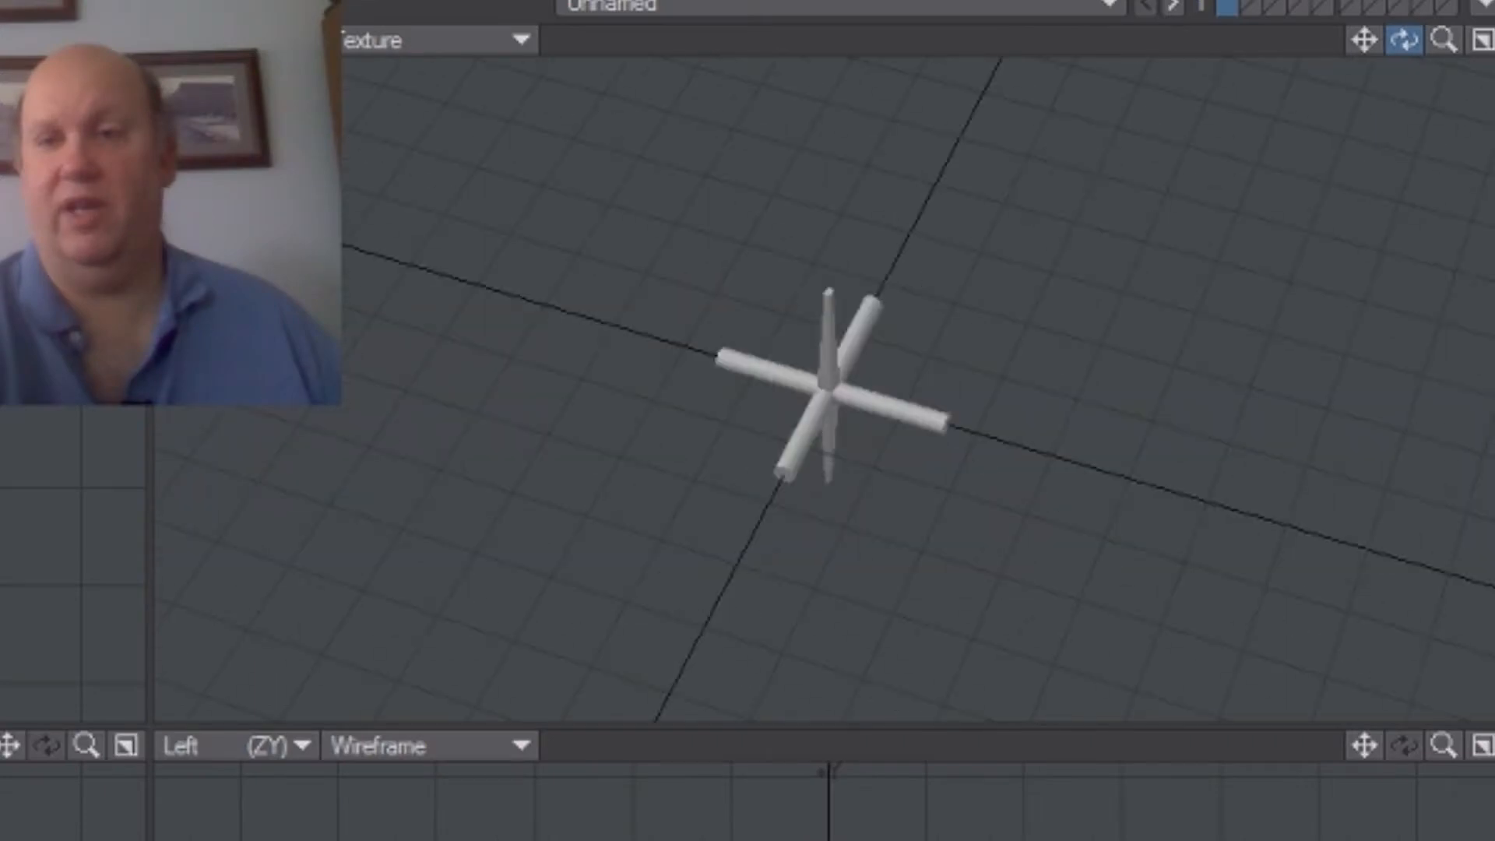
drag(1404, 40, 1338, 7)
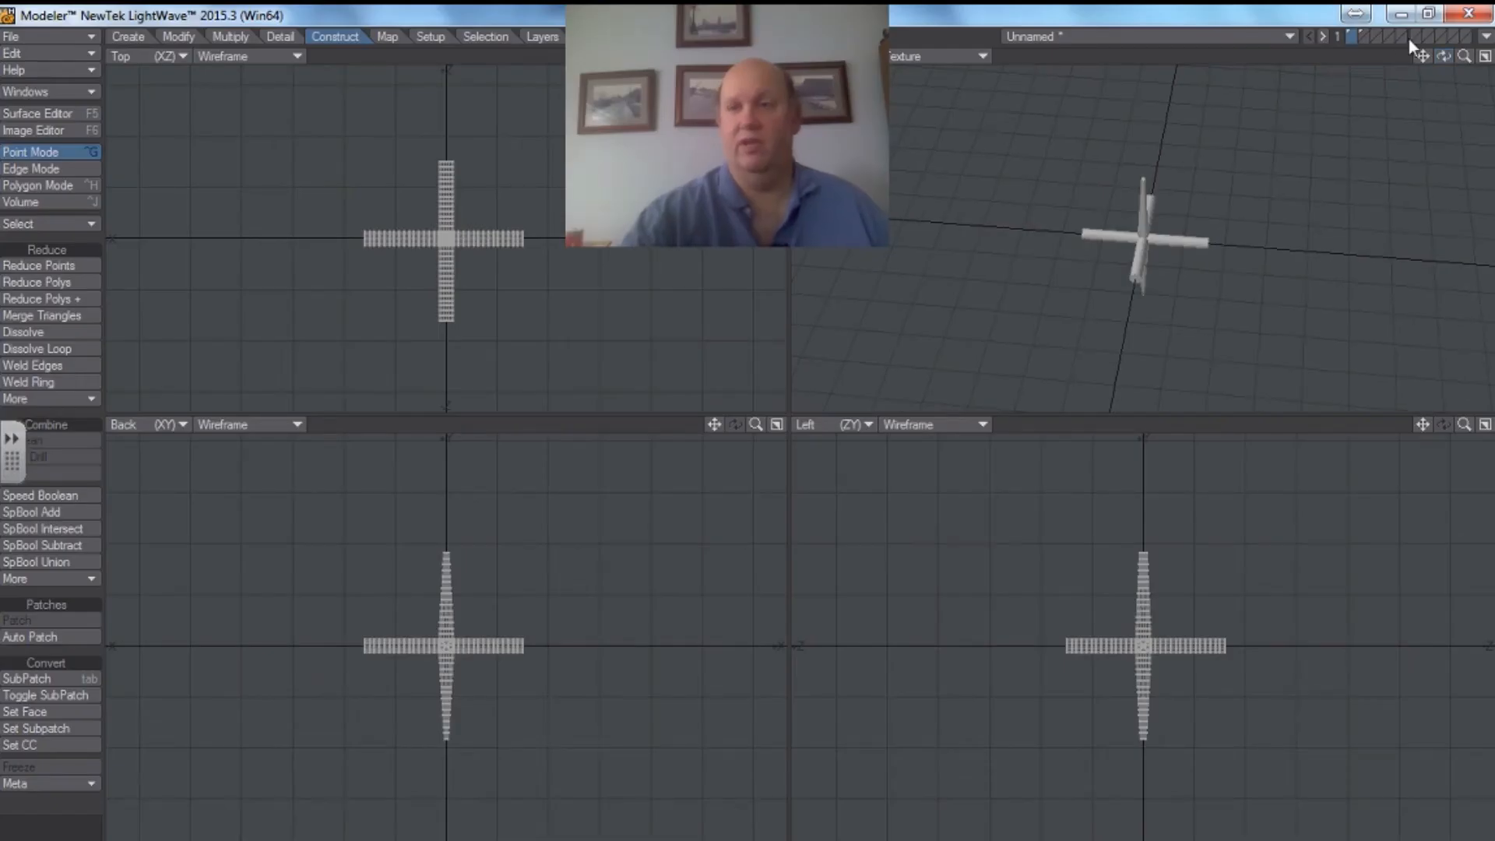
Step: Delete the rotated cylinder from the second layer and show the joined model as its background layer
click(1362, 34)
key(Delete)
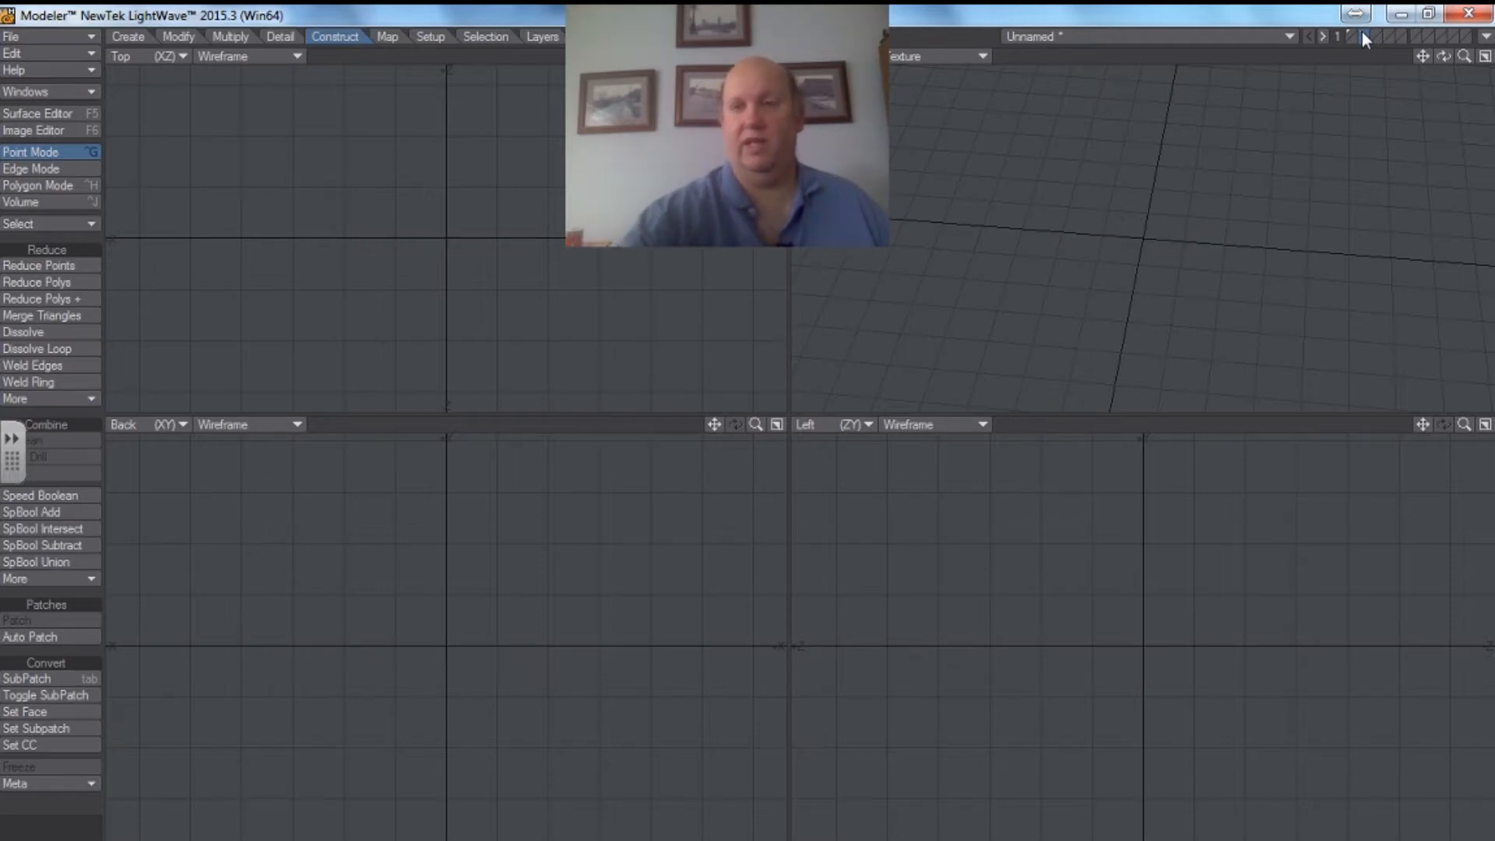
click(1353, 37)
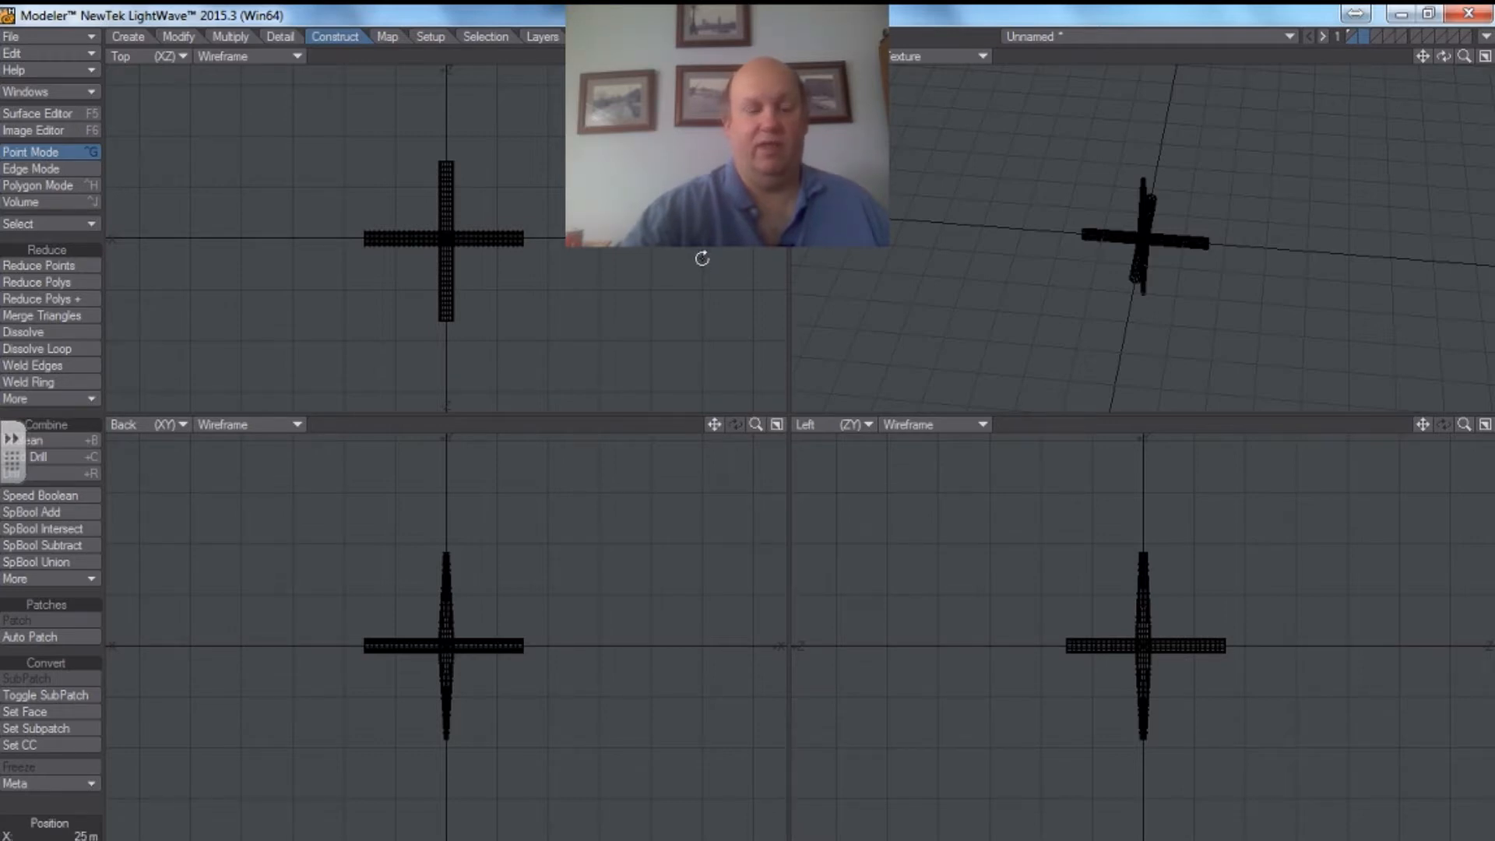
Step: Create a ball with a 2 m radius on all axes at the +X end of the horizontal cylinder
click(128, 36)
click(46, 281)
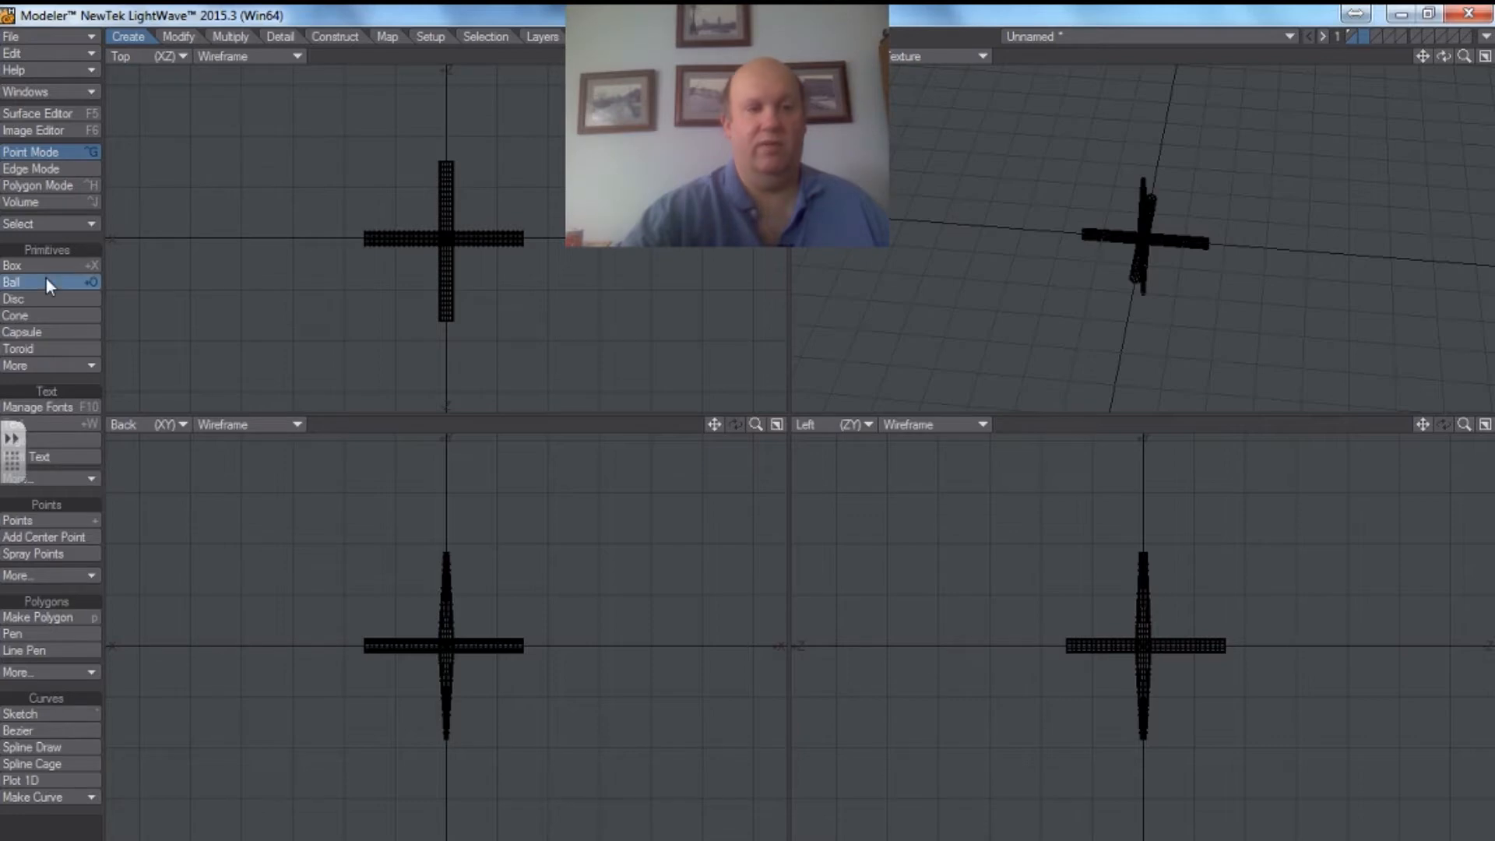
drag(531, 643, 550, 627)
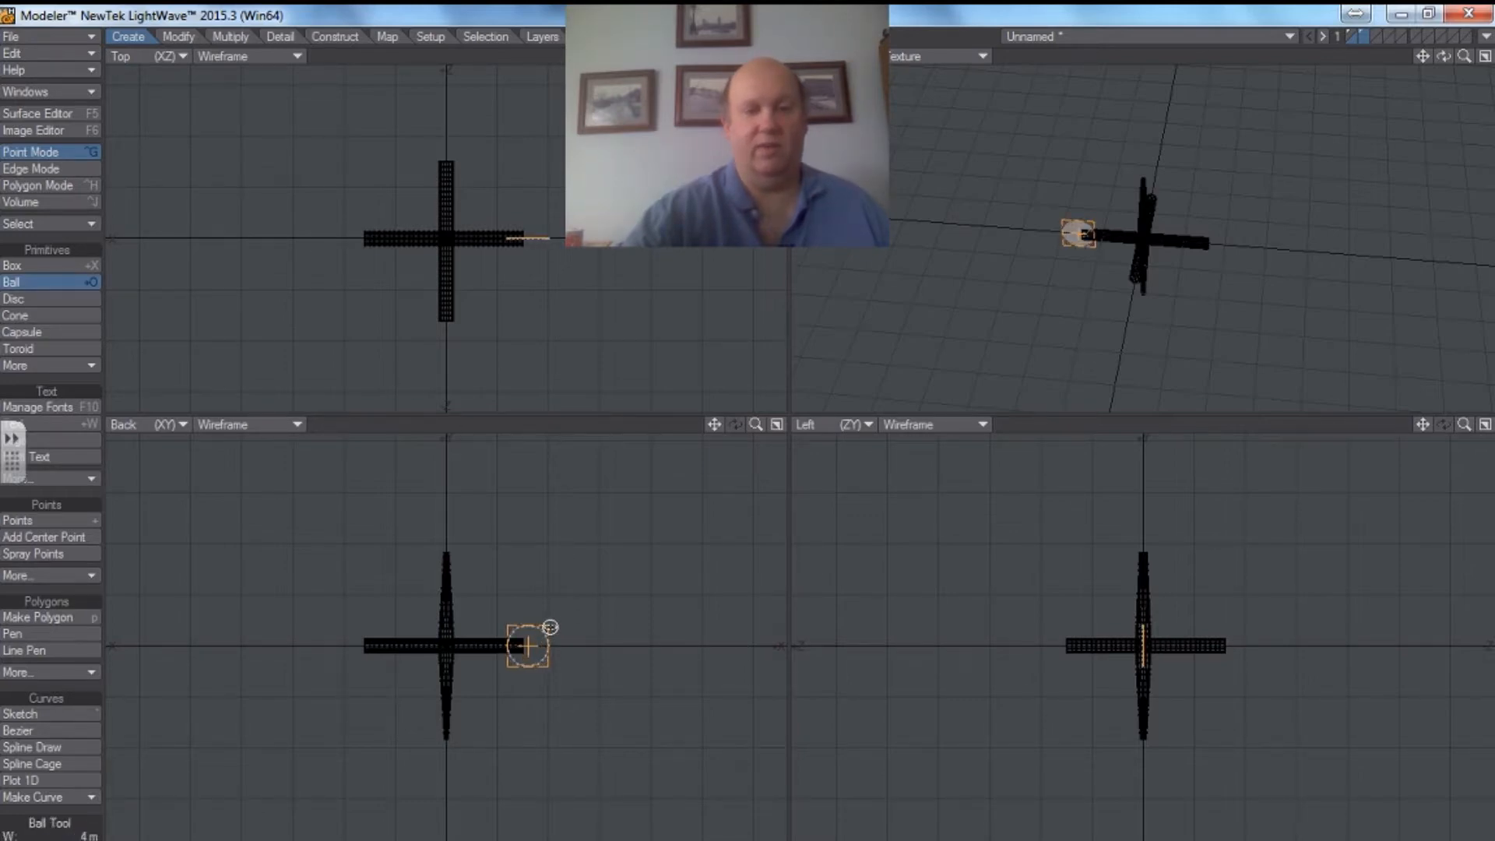
mouse_move(531, 242)
mouse_down()
mouse_move(529, 258)
mouse_move(529, 233)
mouse_up()
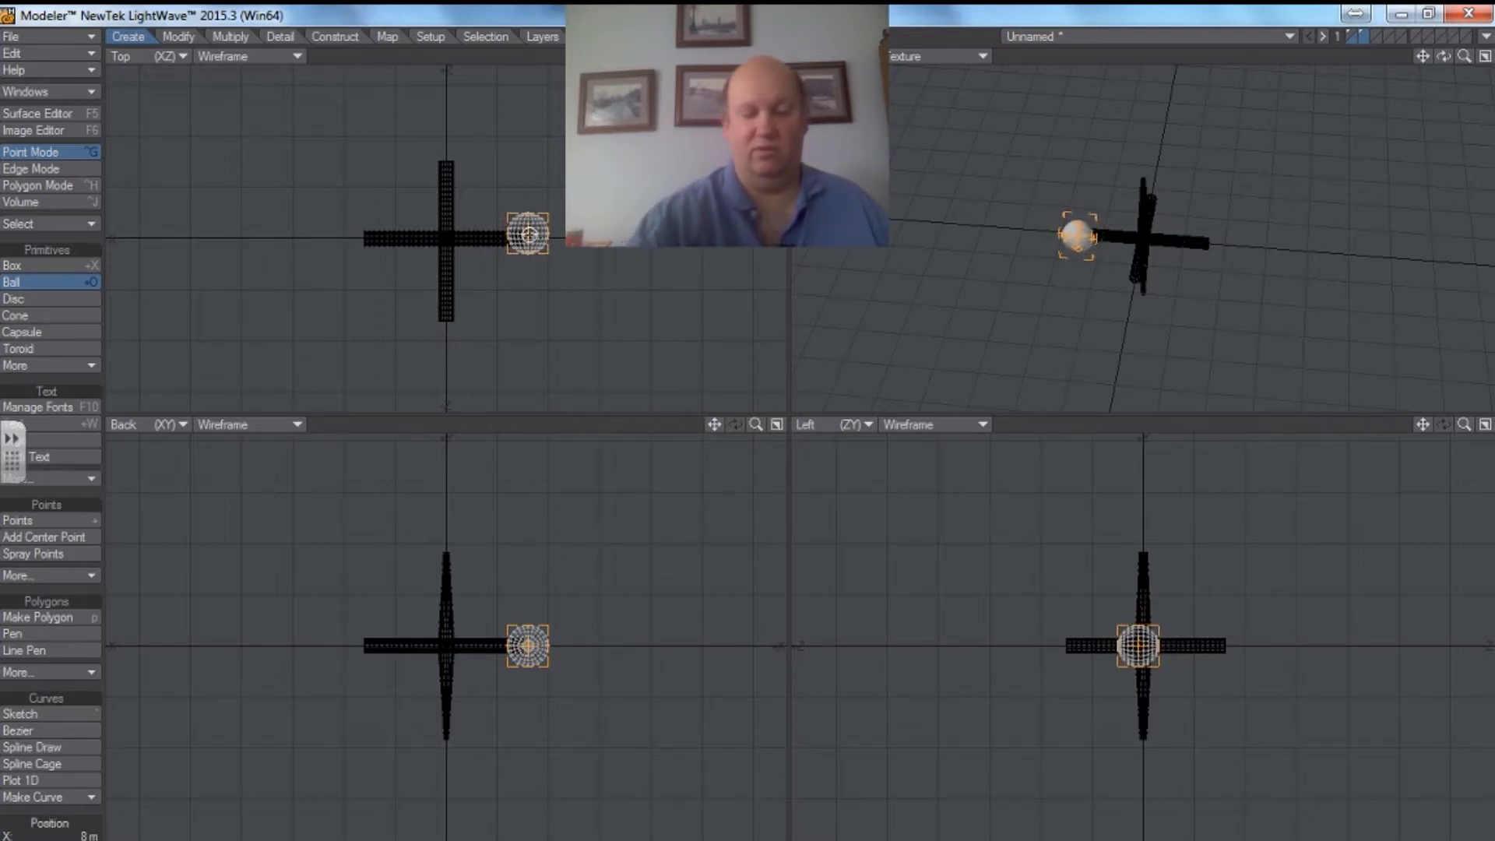
Step: Set the ball's center X and Z to 0 m, and move the ball along X to the cylinder's +X end
key(n)
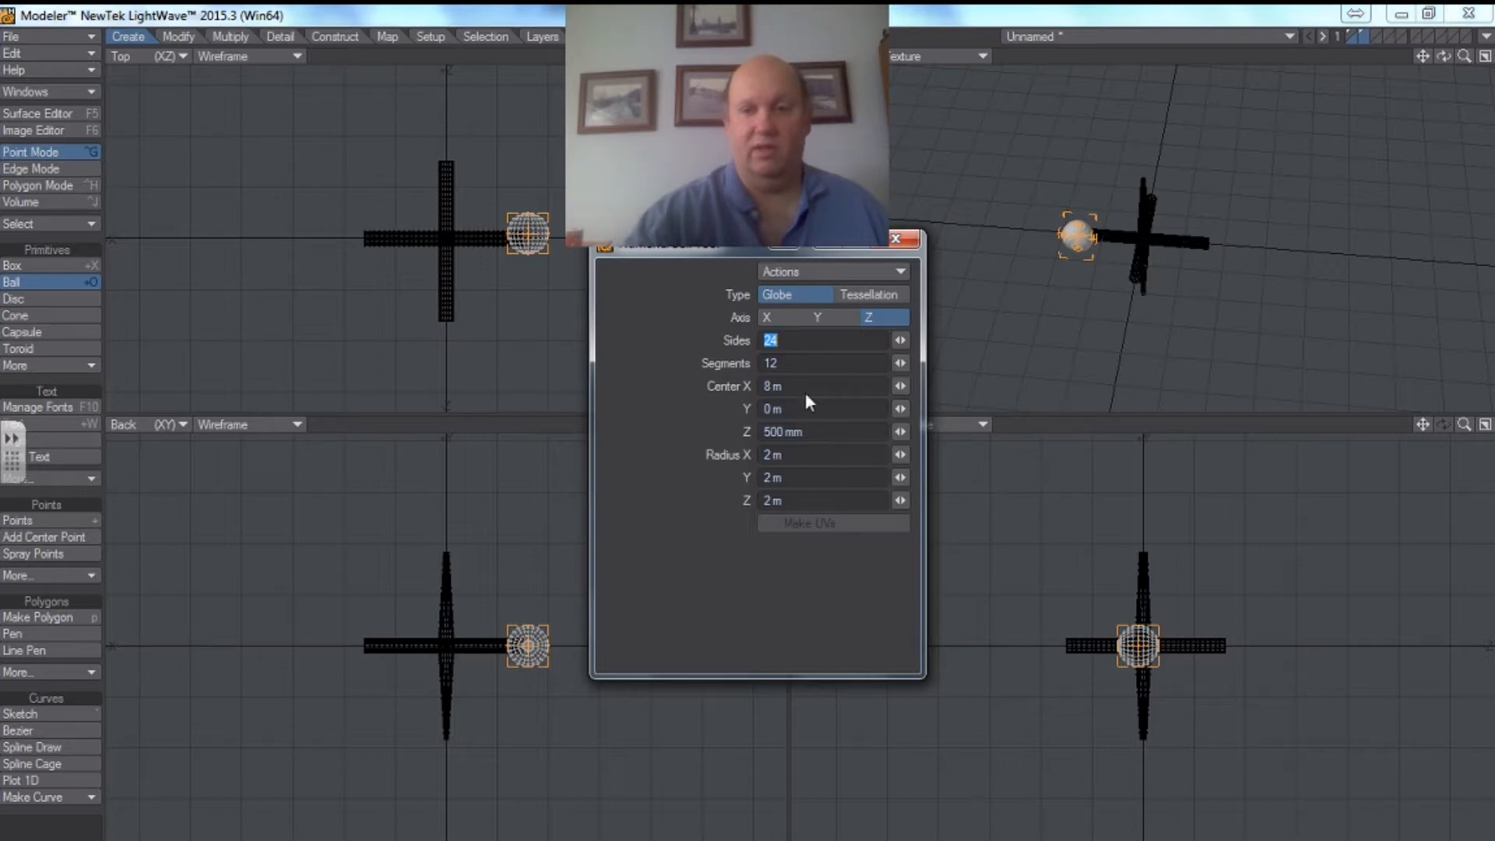
drag(817, 383, 736, 385)
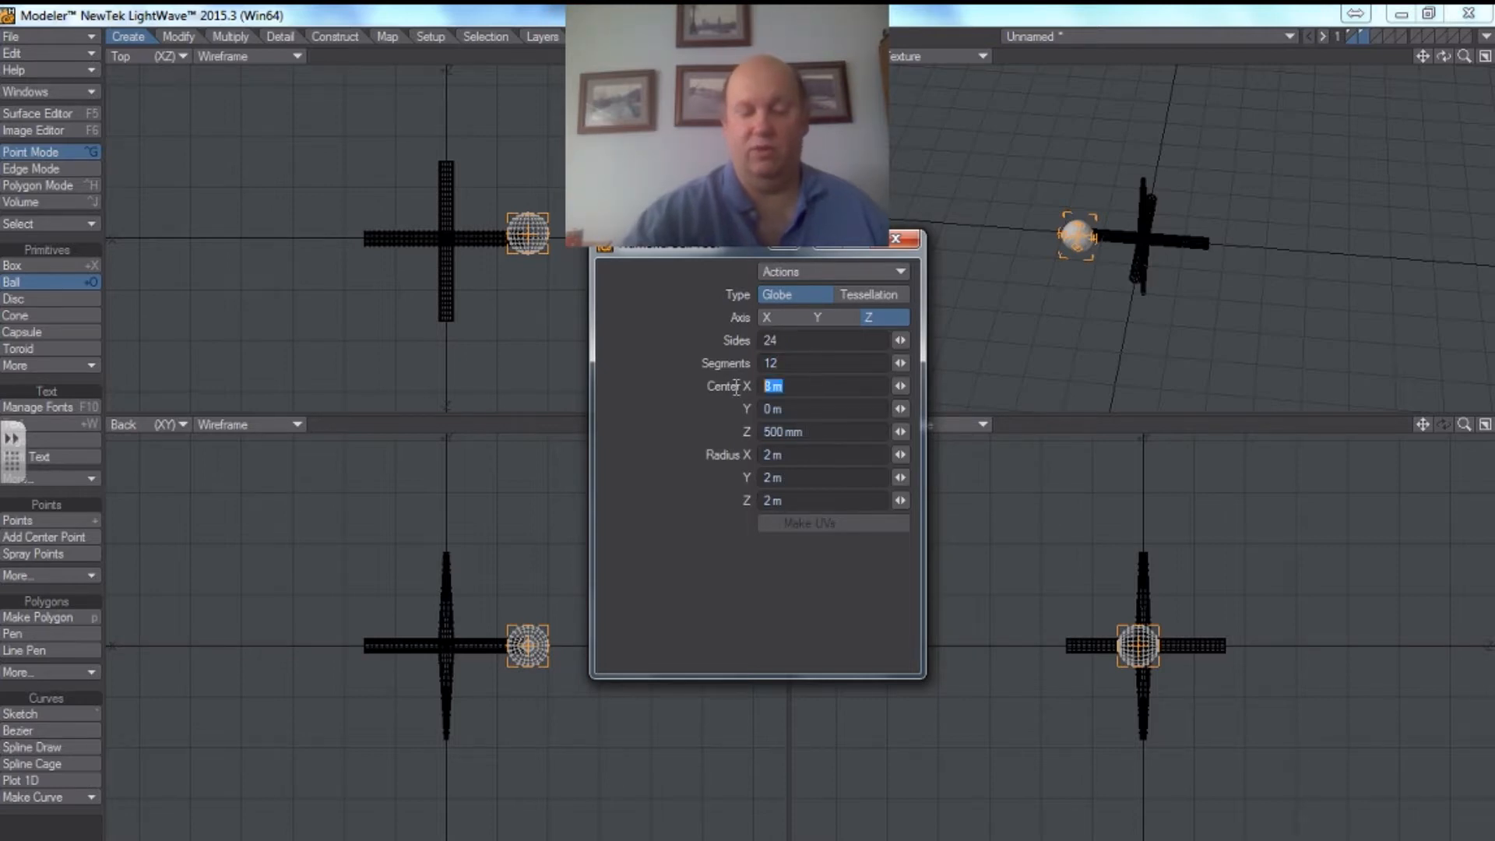
text(0)
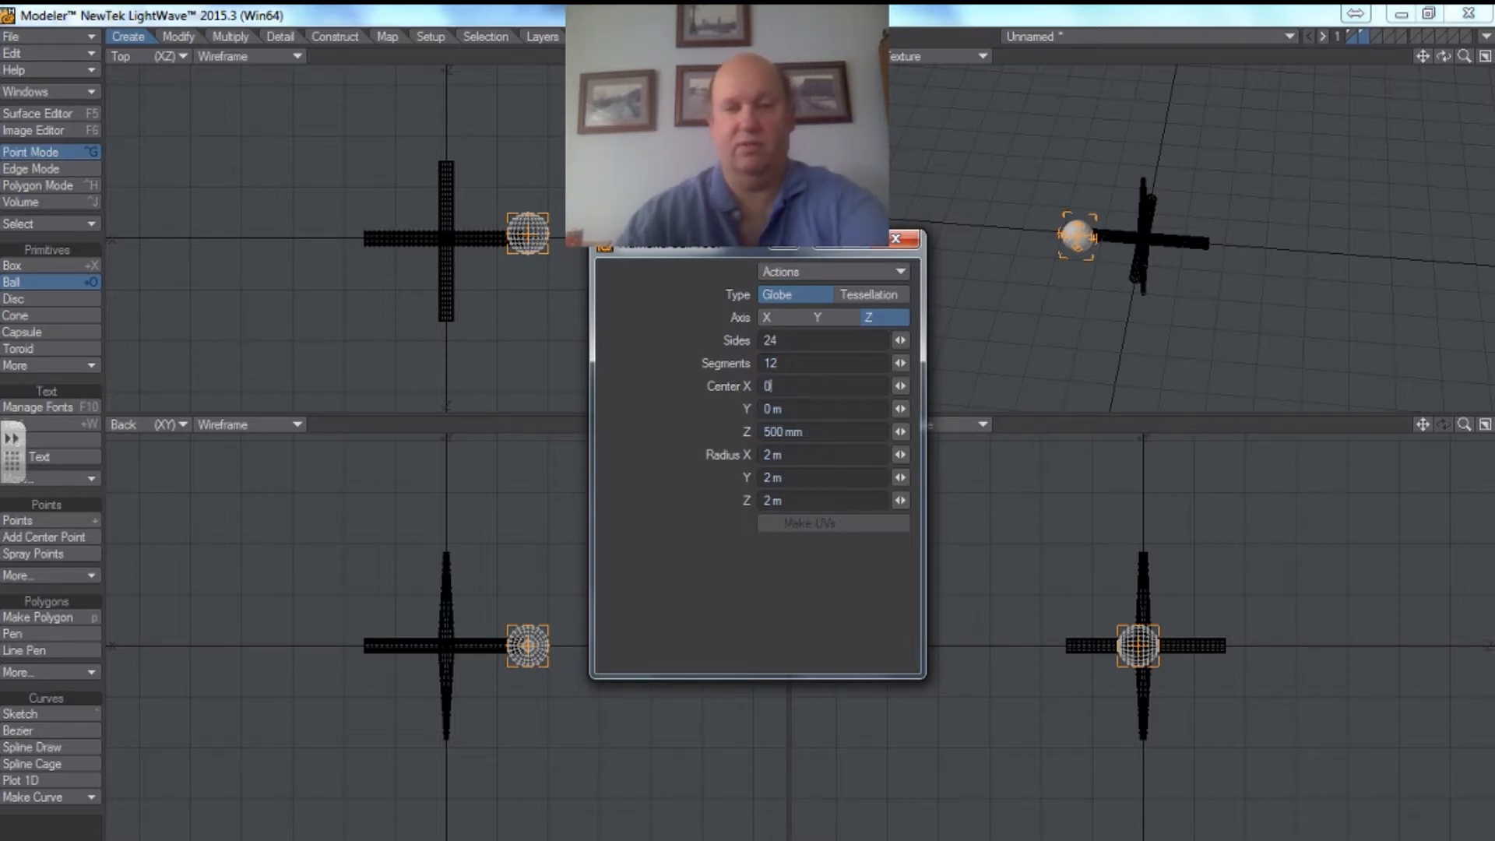
drag(828, 433, 741, 439)
text(0)
click(812, 406)
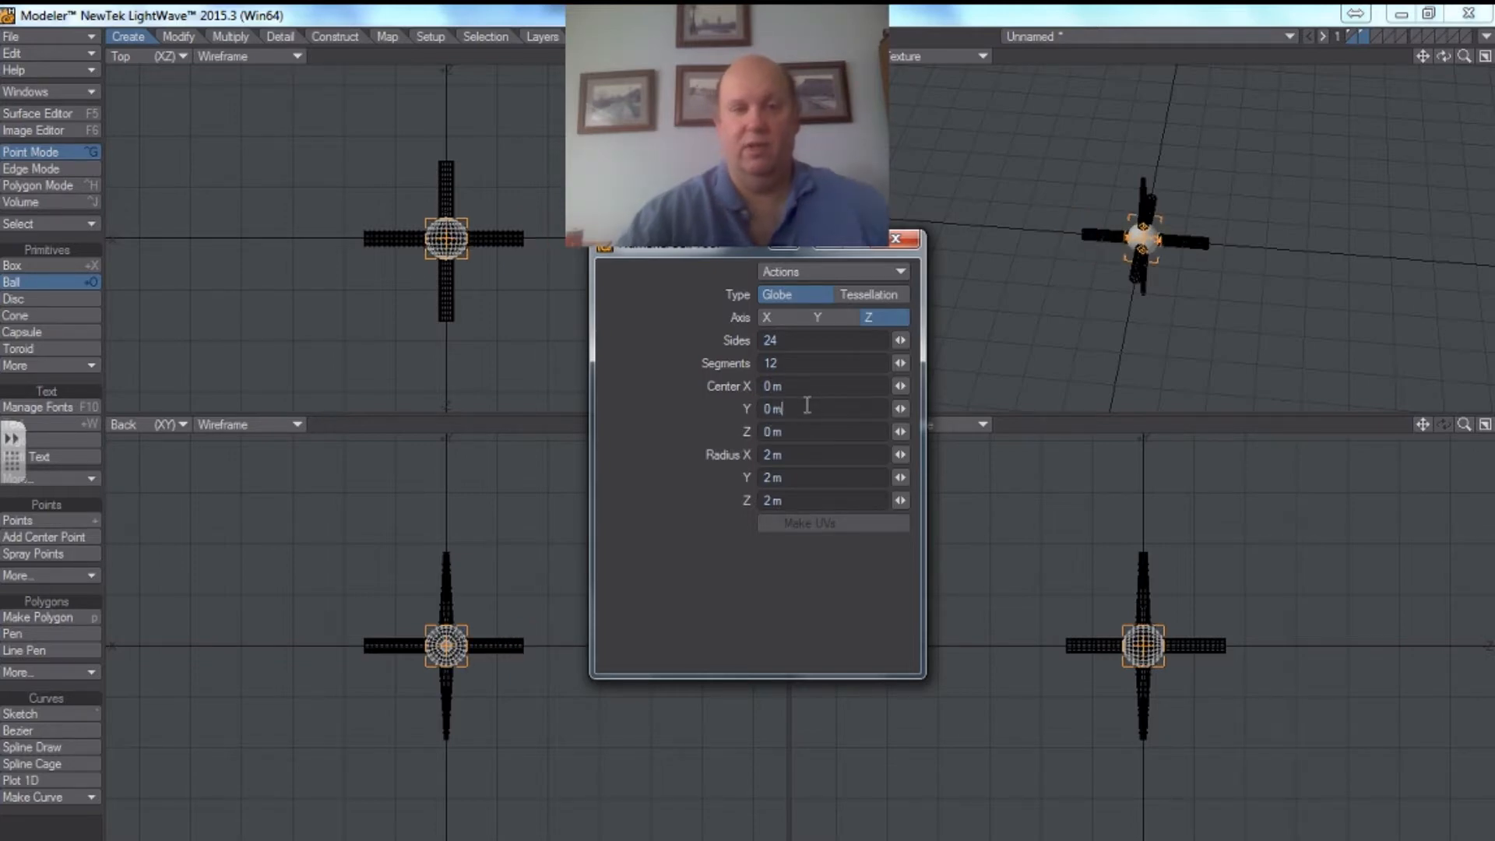
click(896, 239)
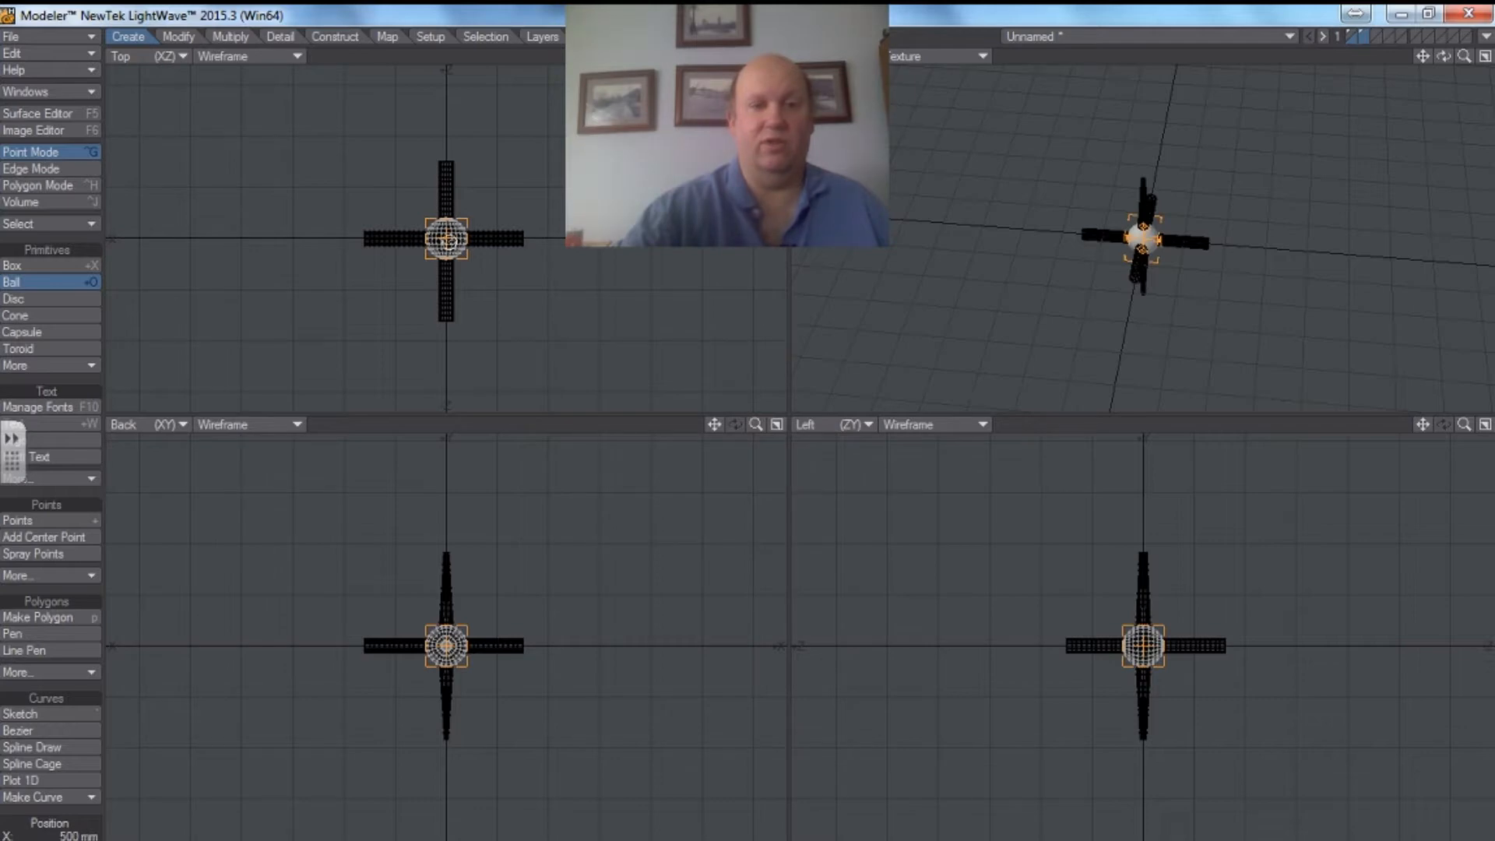
drag(446, 239, 522, 239)
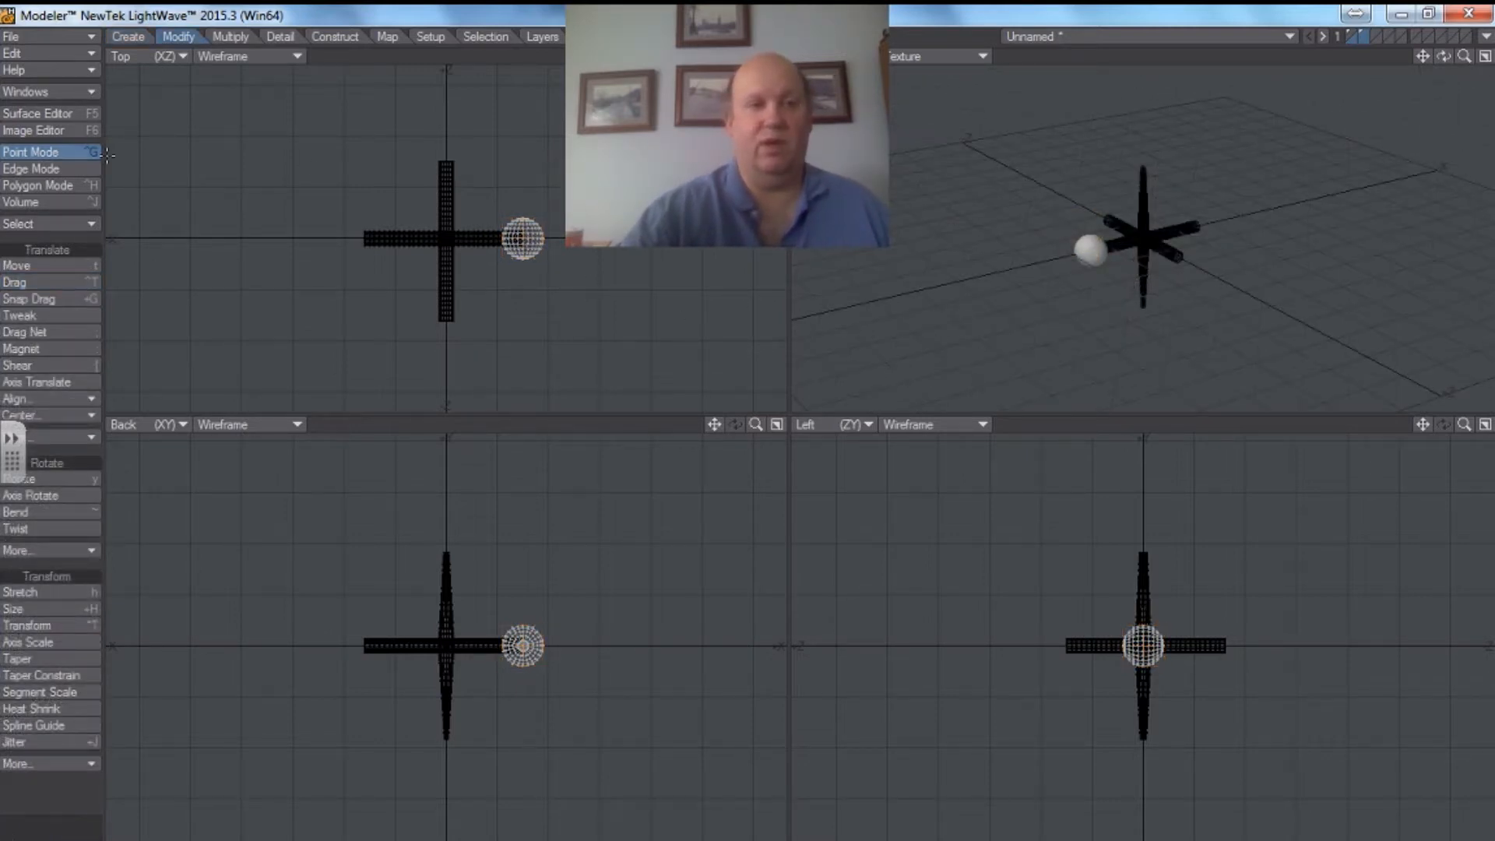
Step: Select all of the ball's polygons, then copy and paste them in place as a duplicate
click(59, 188)
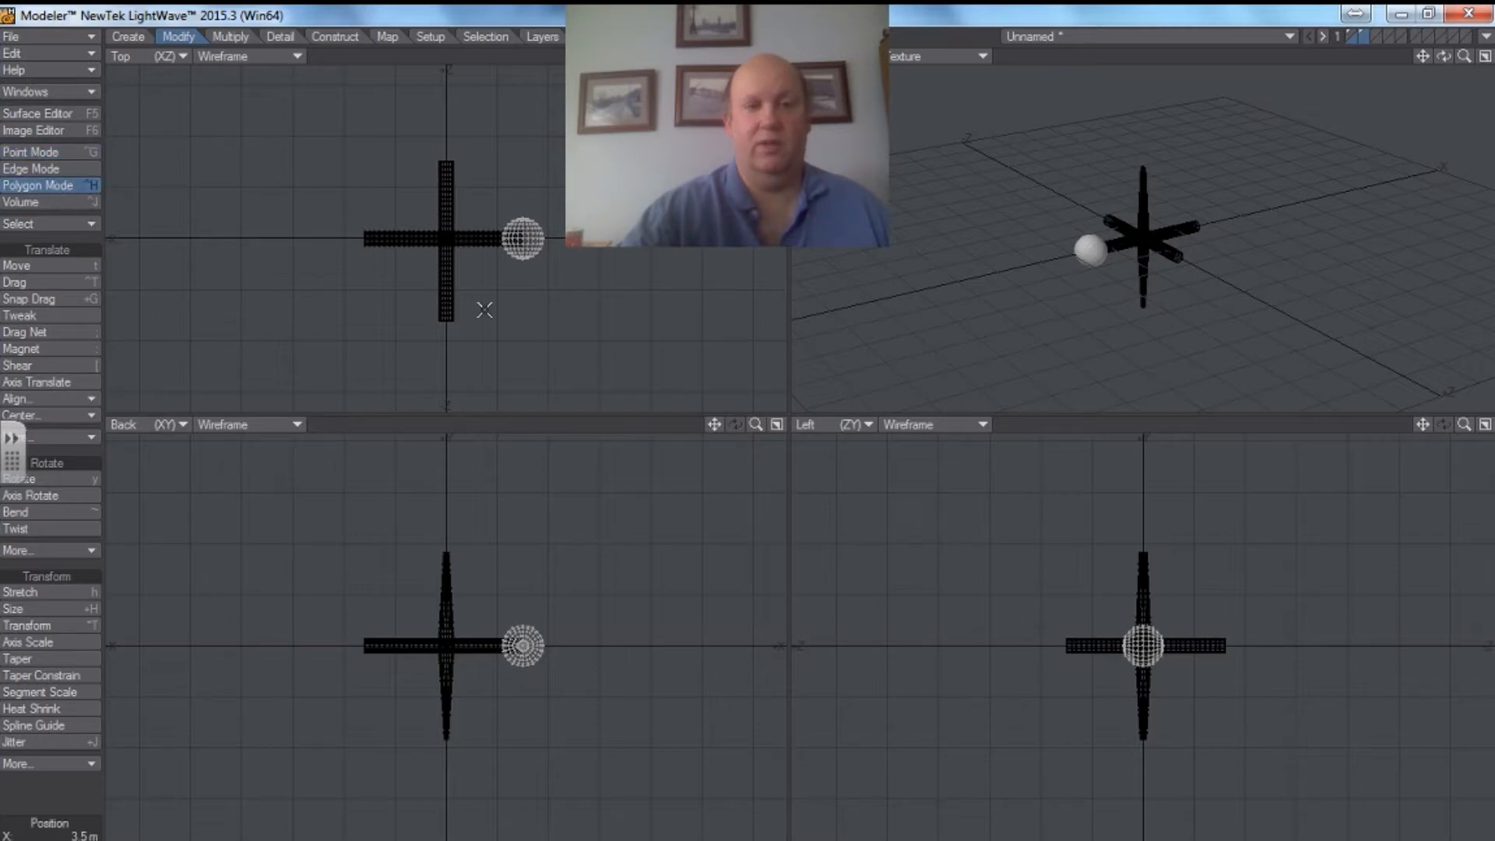
right_drag(494, 184, 545, 282)
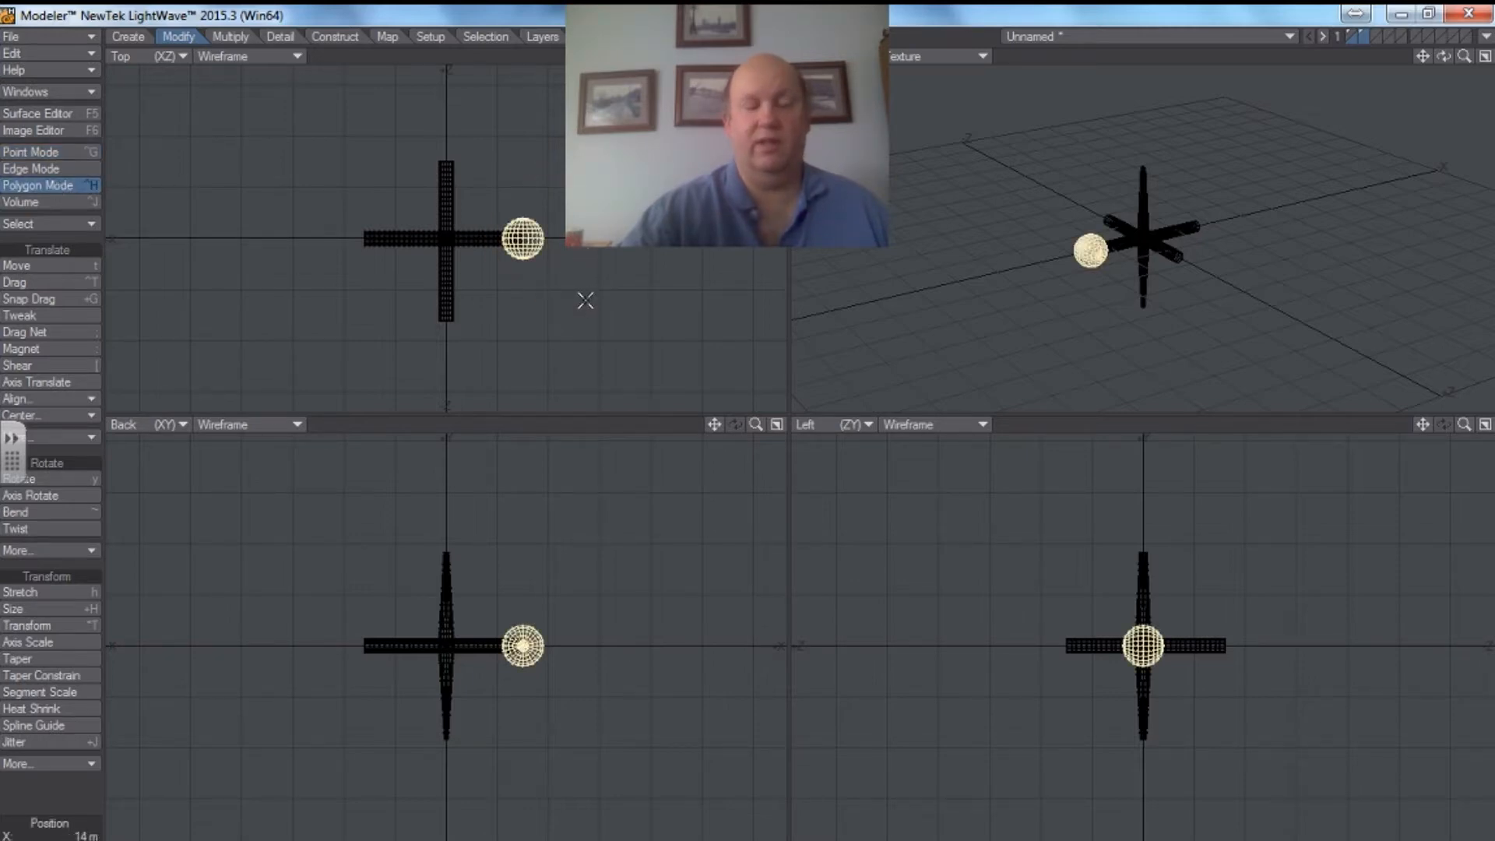
click(78, 53)
click(79, 54)
click(81, 51)
click(82, 69)
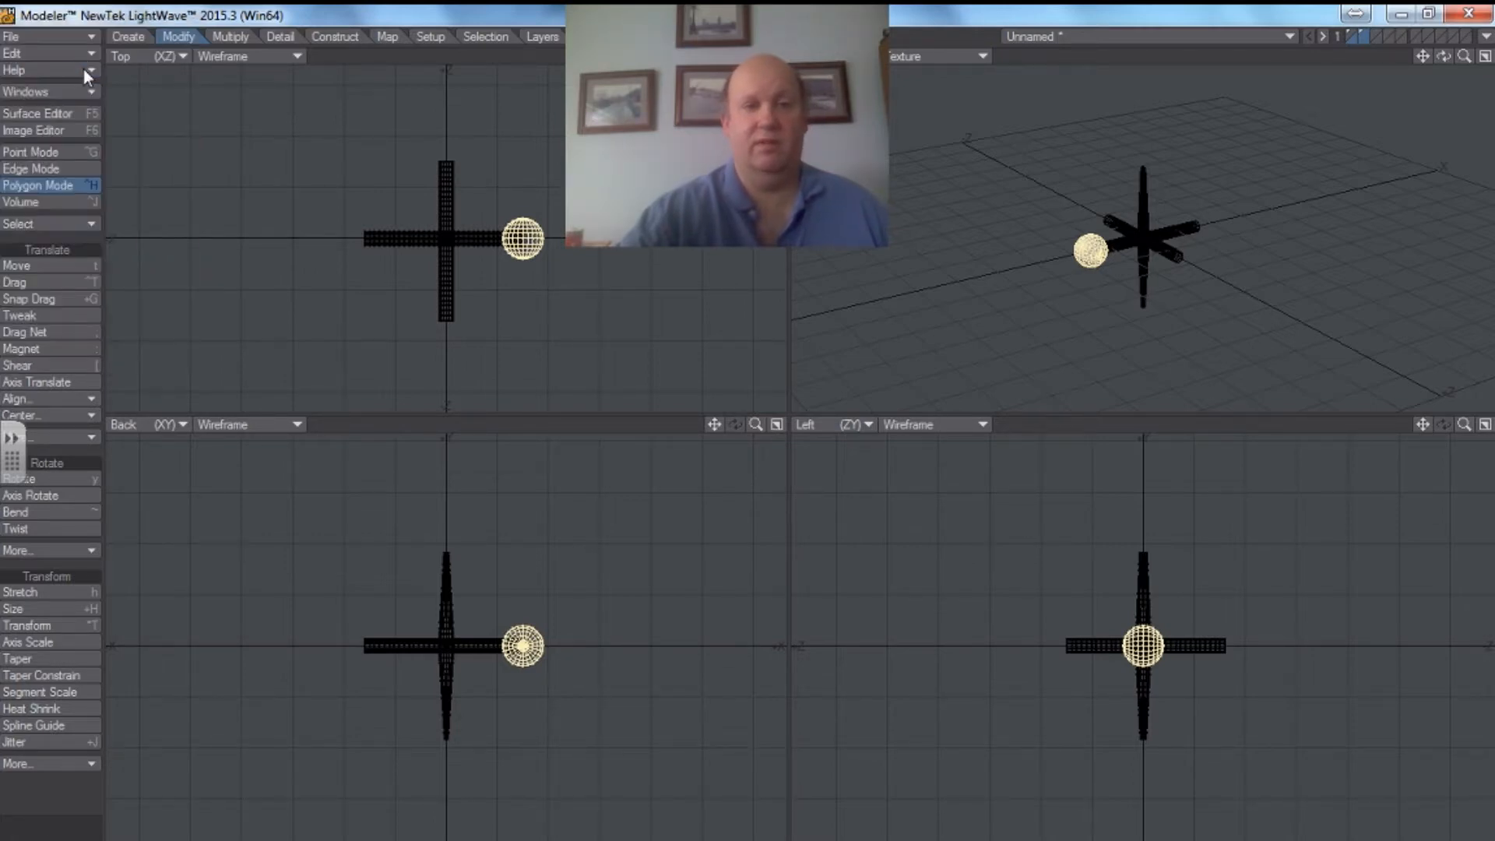
Step: Move the selected ball about -14.5 m along X to the cylinder's opposite end and clear the polygon selection
click(58, 264)
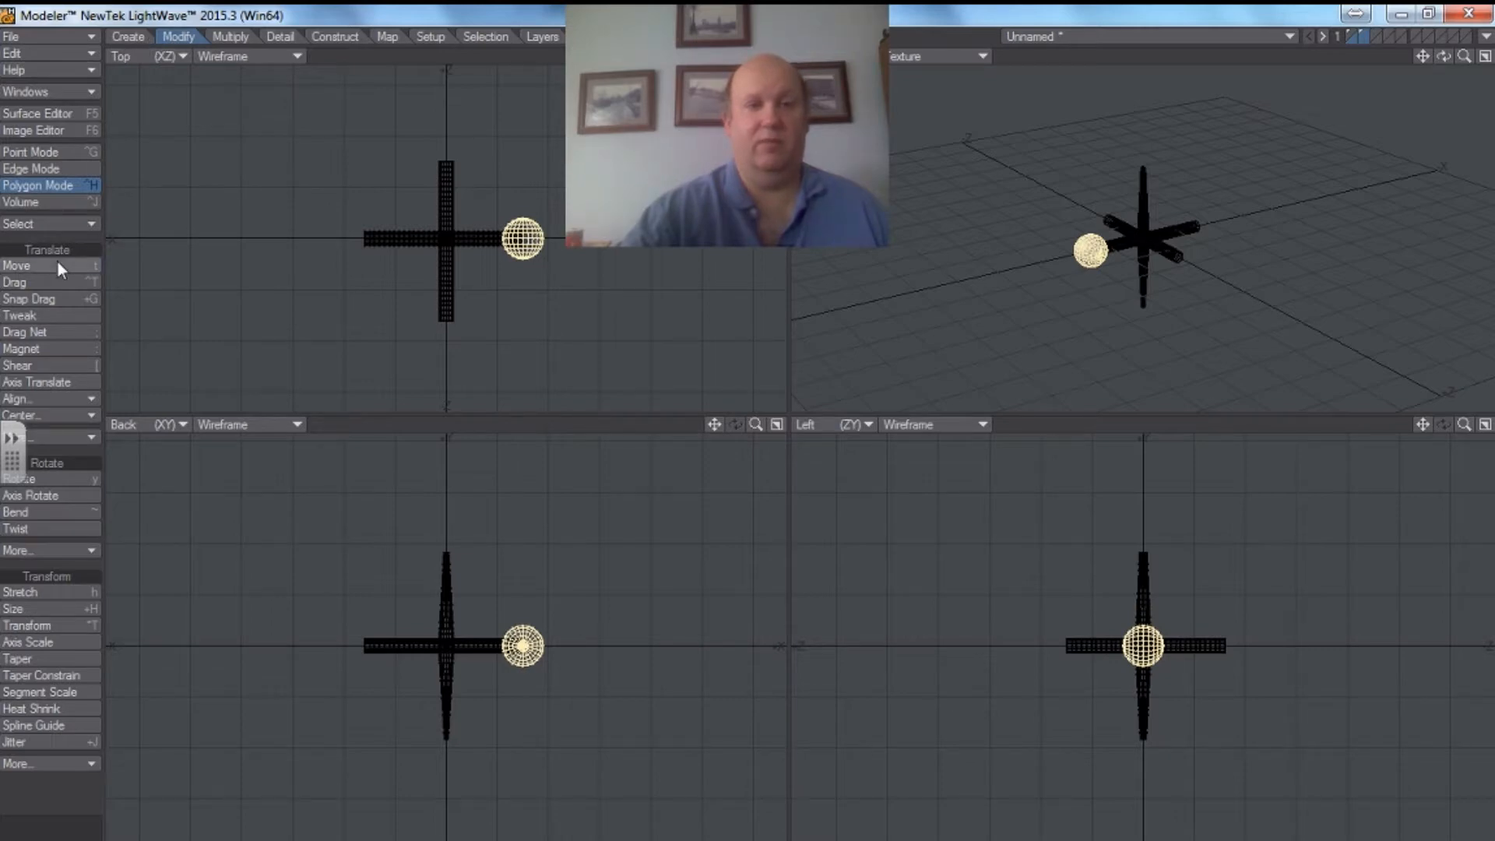
drag(523, 239, 374, 239)
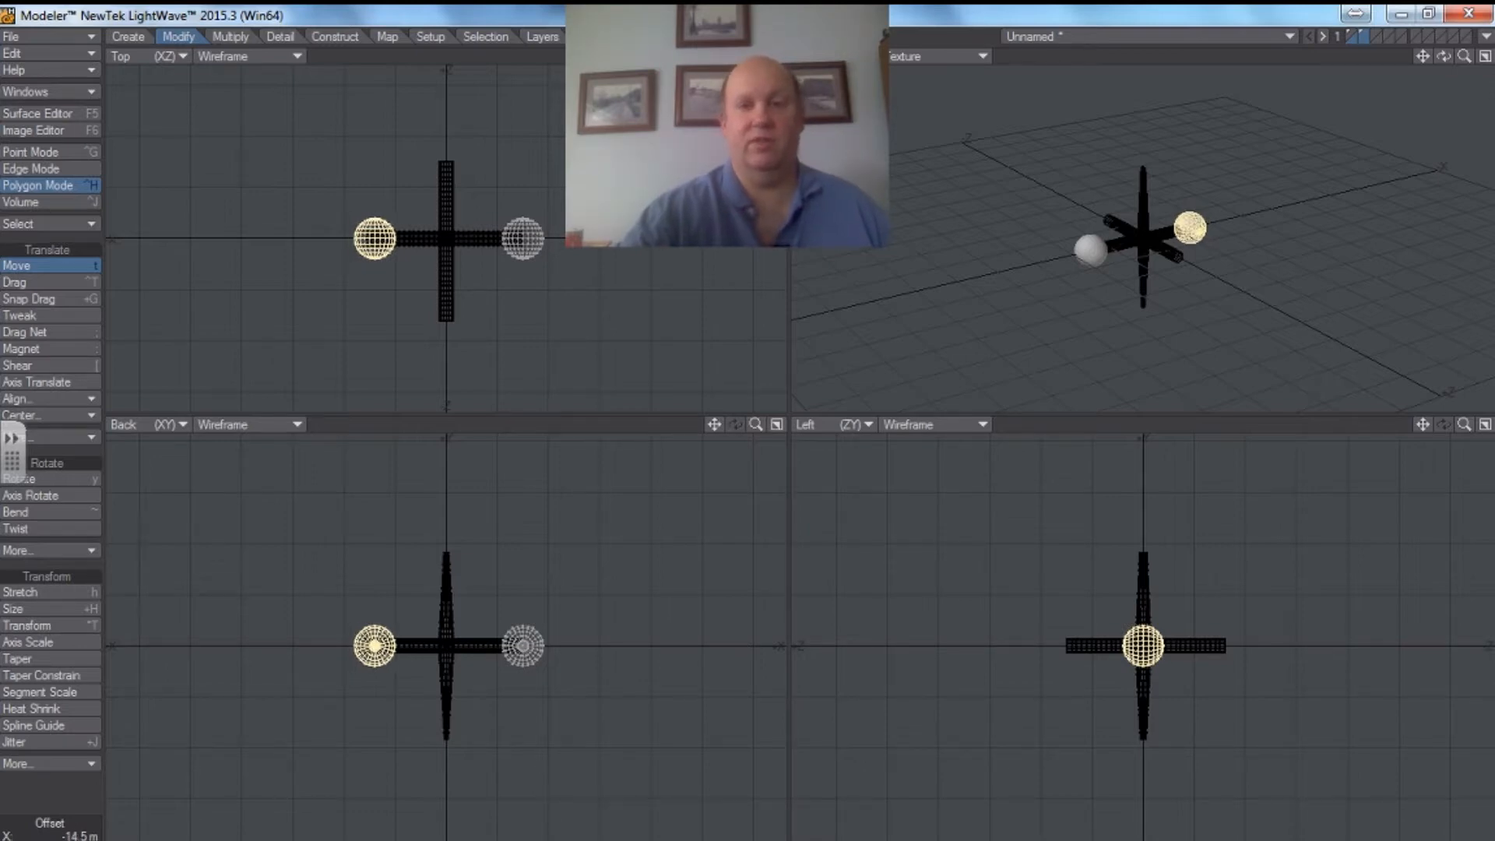
key(space)
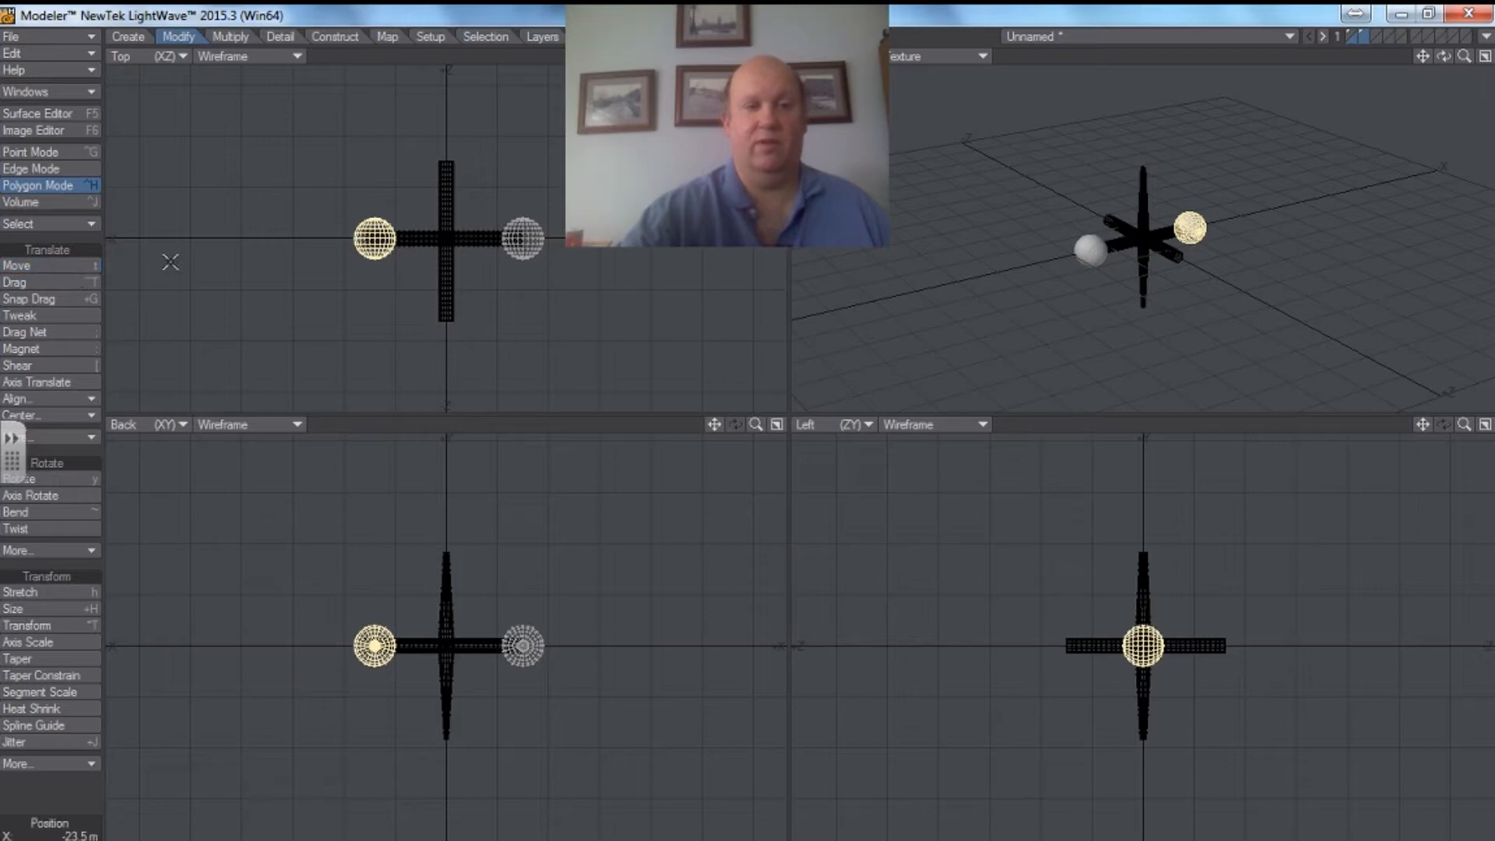
mouse_move(355, 188)
right_down()
mouse_move(423, 279)
mouse_move(343, 190)
right_up()
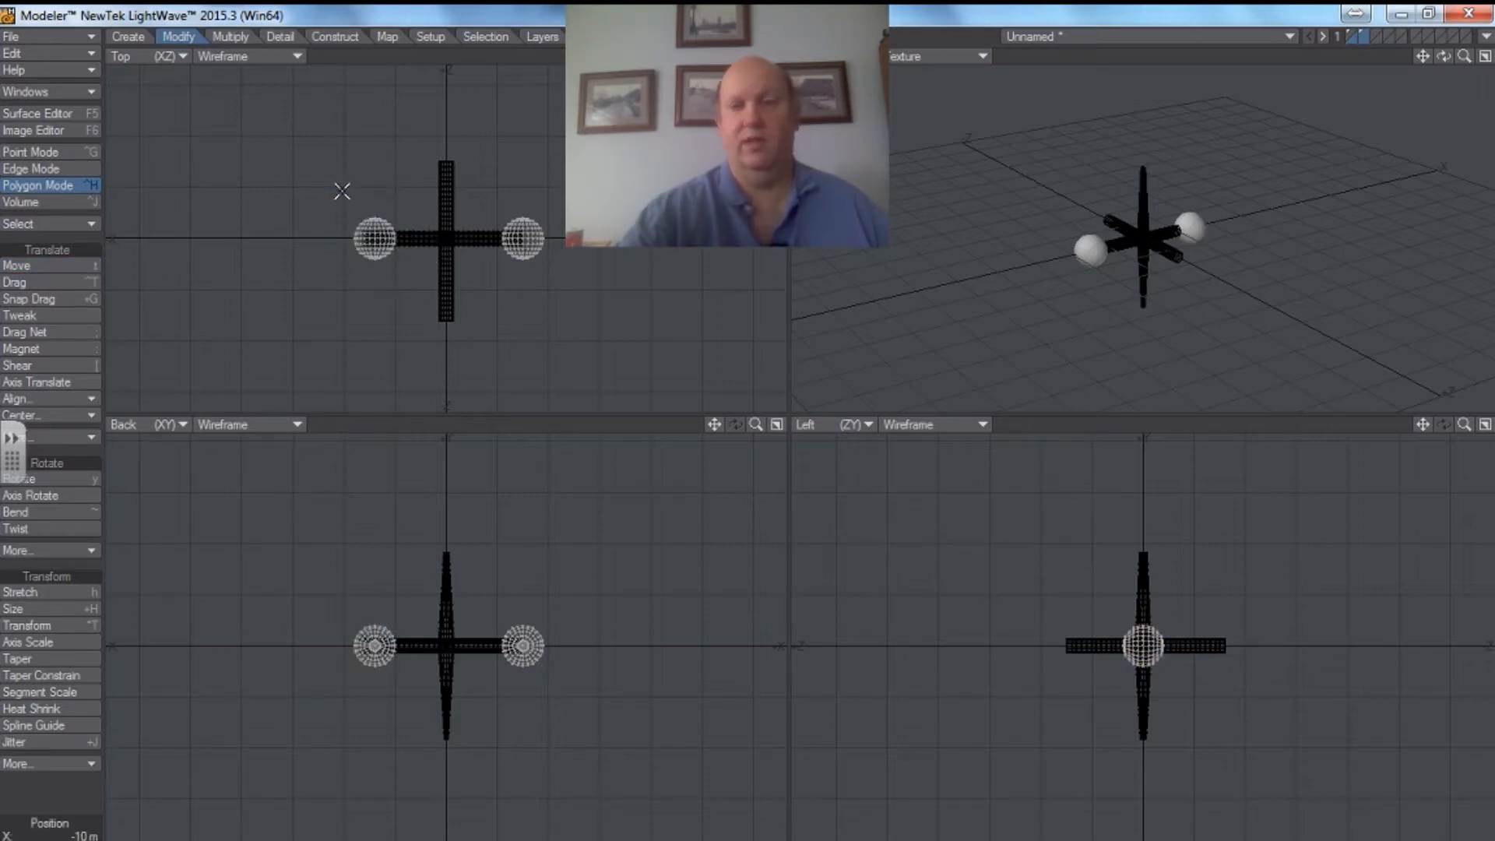
Step: Make the three-cylinder model's layer active with the two balls in the background, and merge the balls into it using Boolean Add
click(1353, 31)
click(1367, 40)
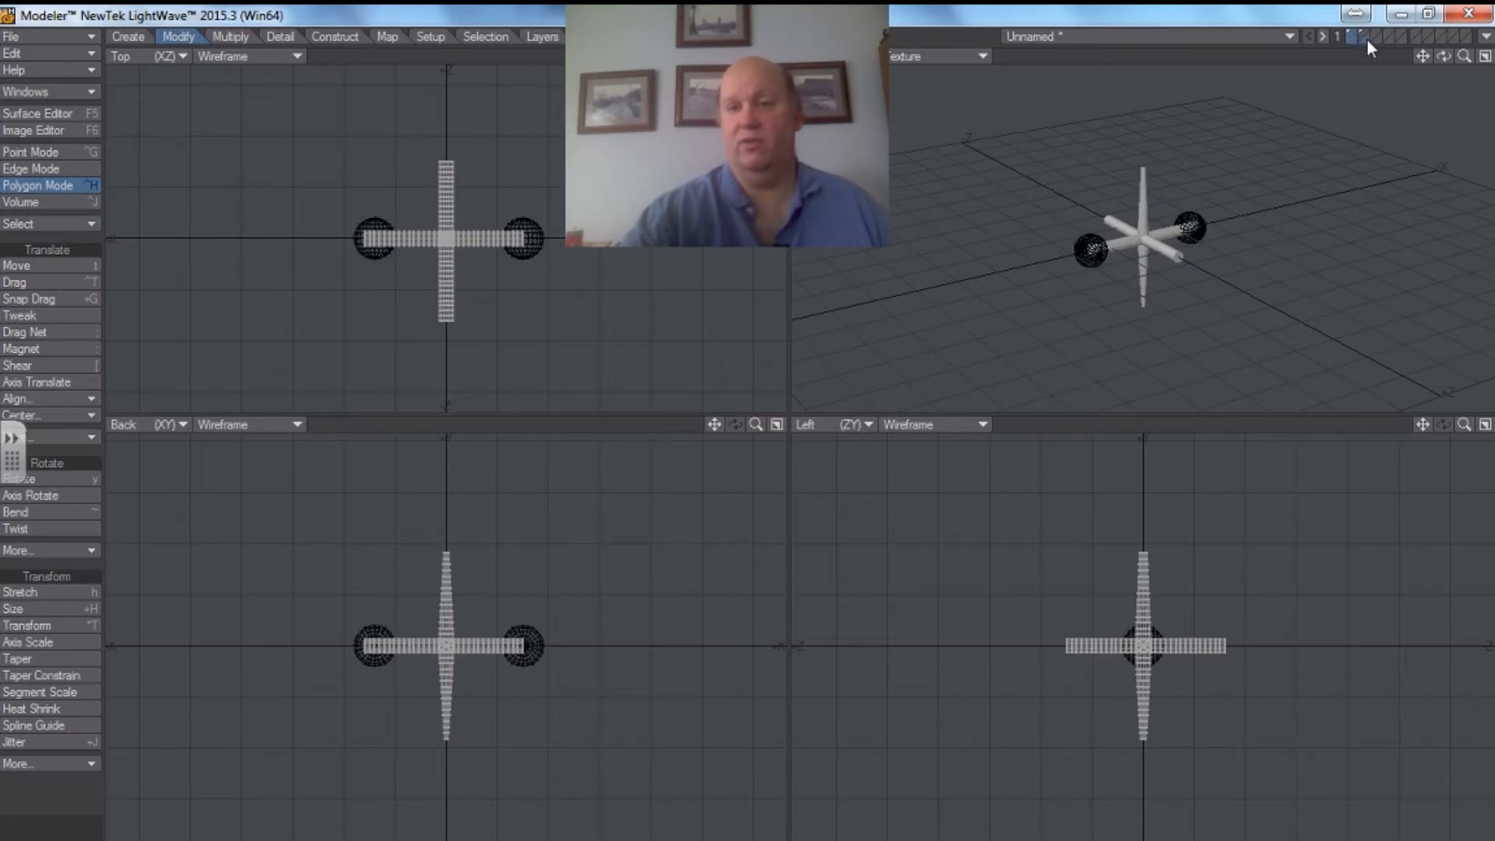
click(338, 36)
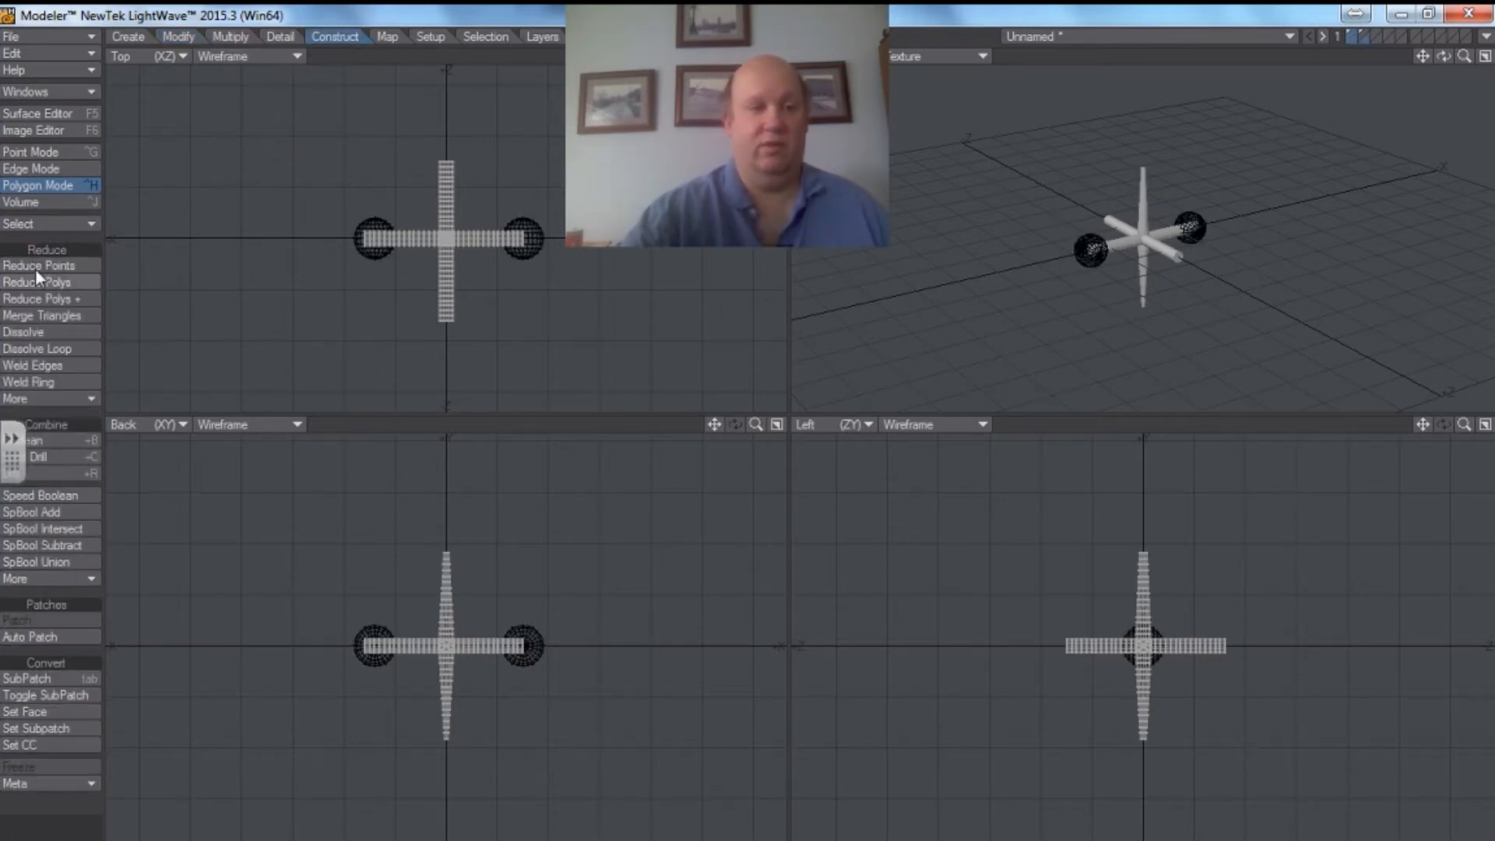
click(40, 441)
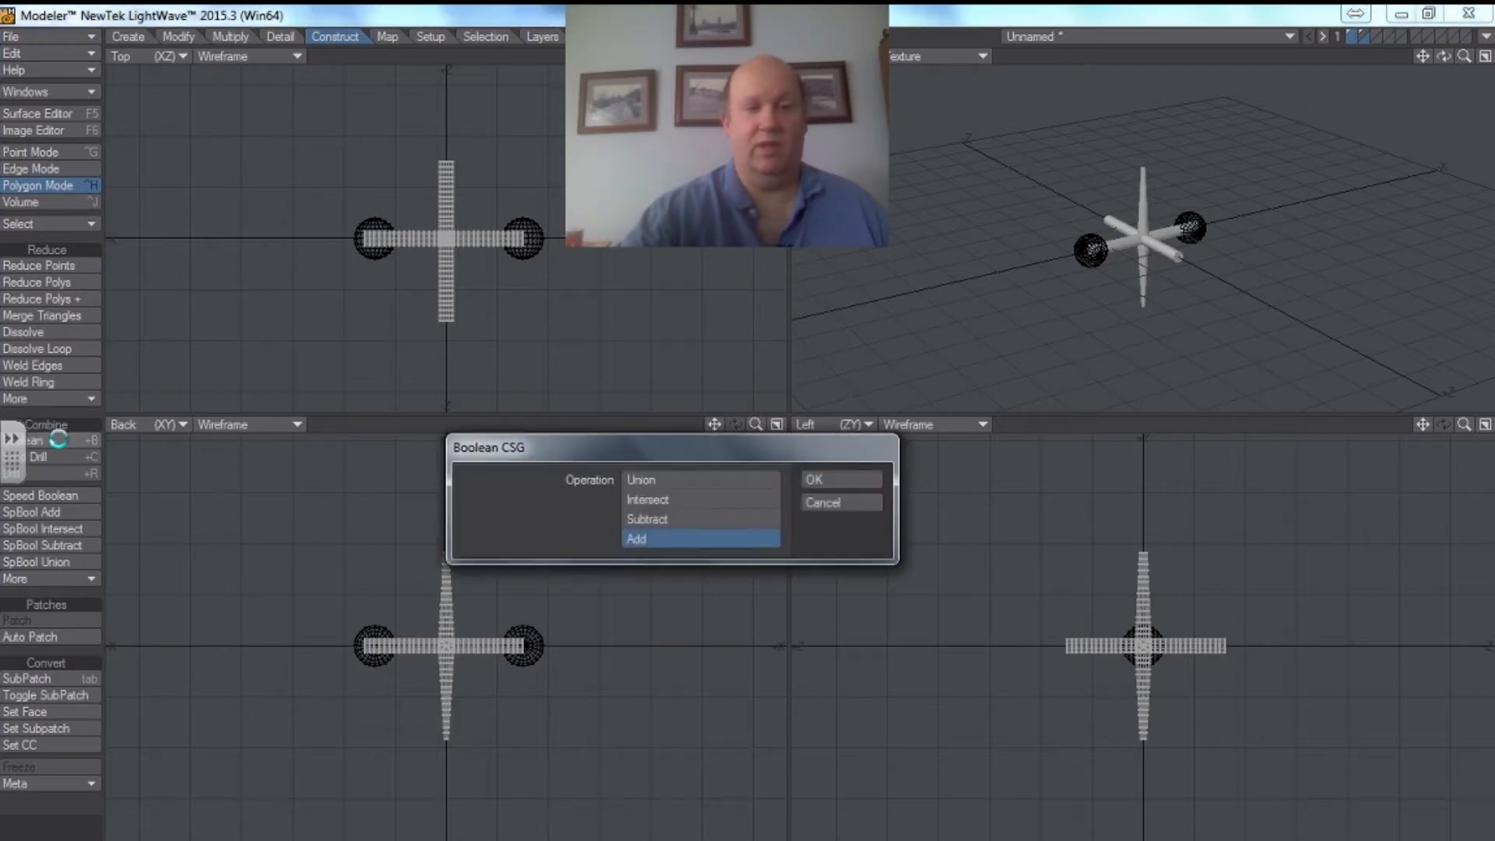
click(815, 478)
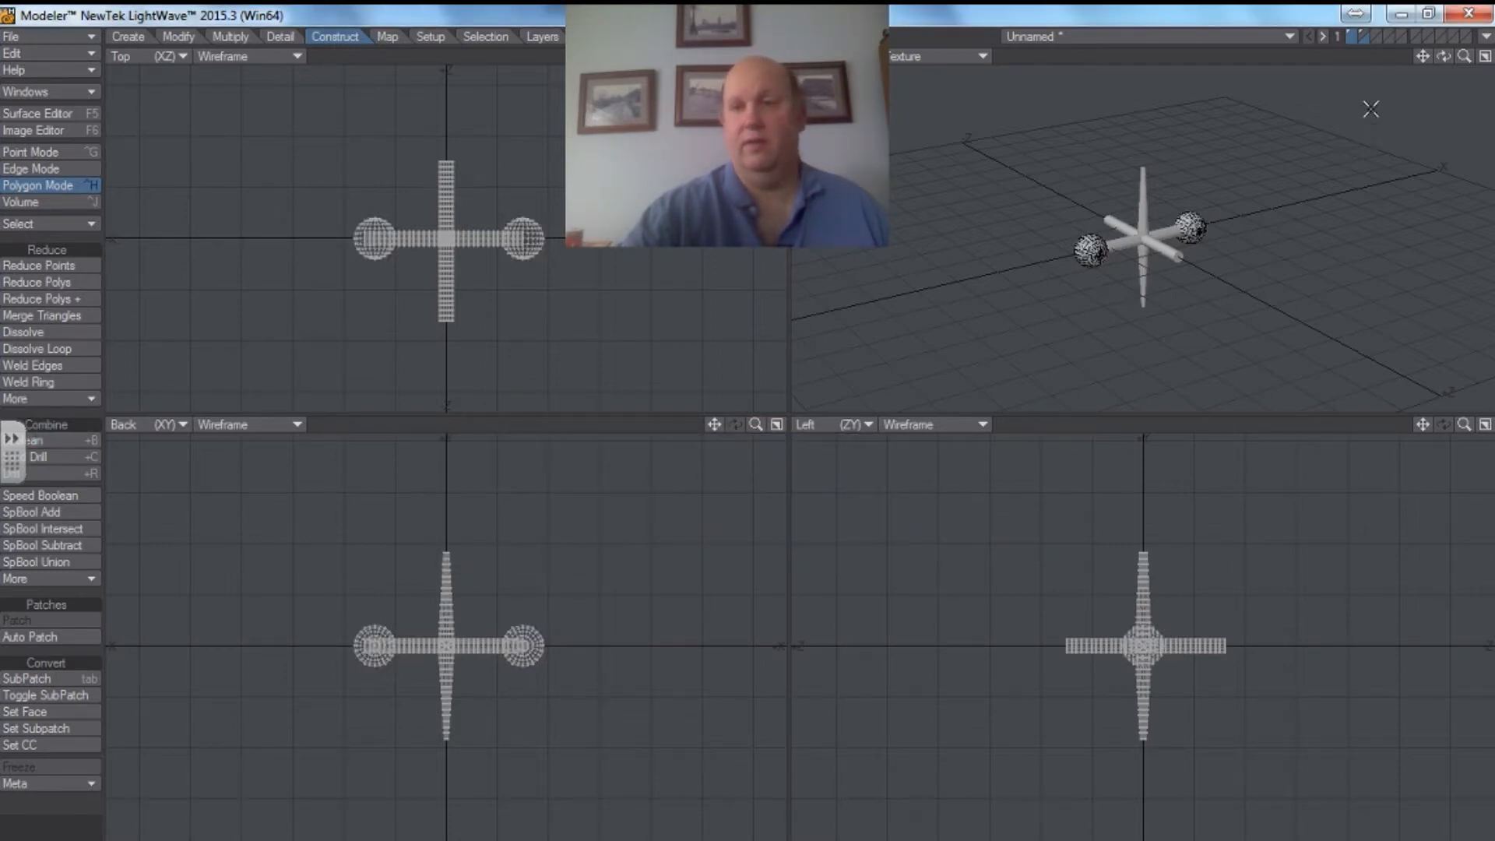
click(1349, 32)
mouse_move(1444, 56)
mouse_down()
mouse_move(1407, 43)
mouse_move(1479, 52)
mouse_move(1449, 87)
mouse_move(1438, 70)
mouse_up()
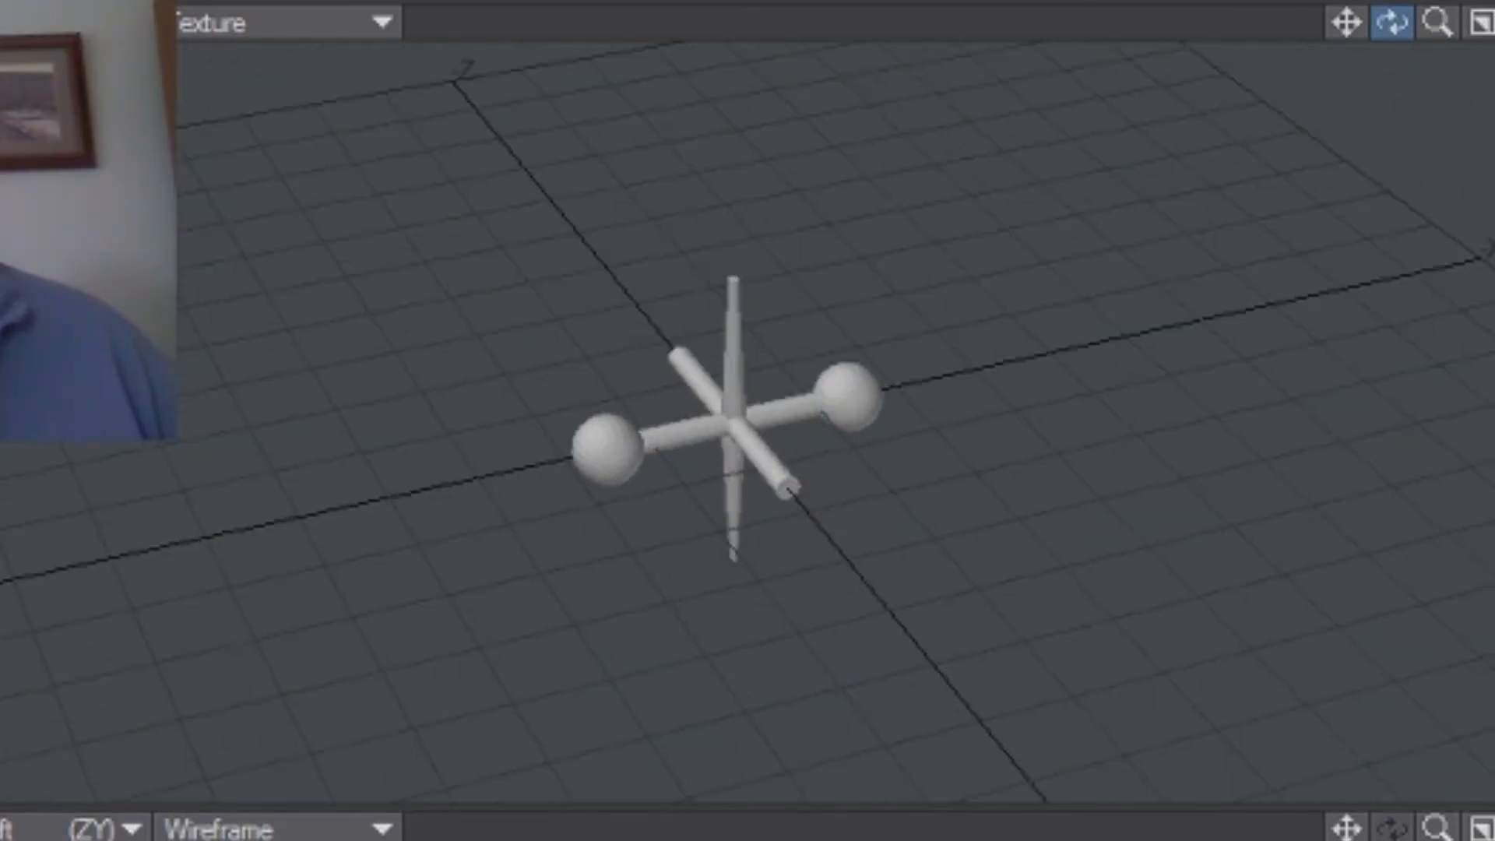
Step: Make the two-ball layer active with the model in the background, and rotate the balls a quarter turn onto the ends of the Z-axis cylinder
drag(1392, 24, 1419, 32)
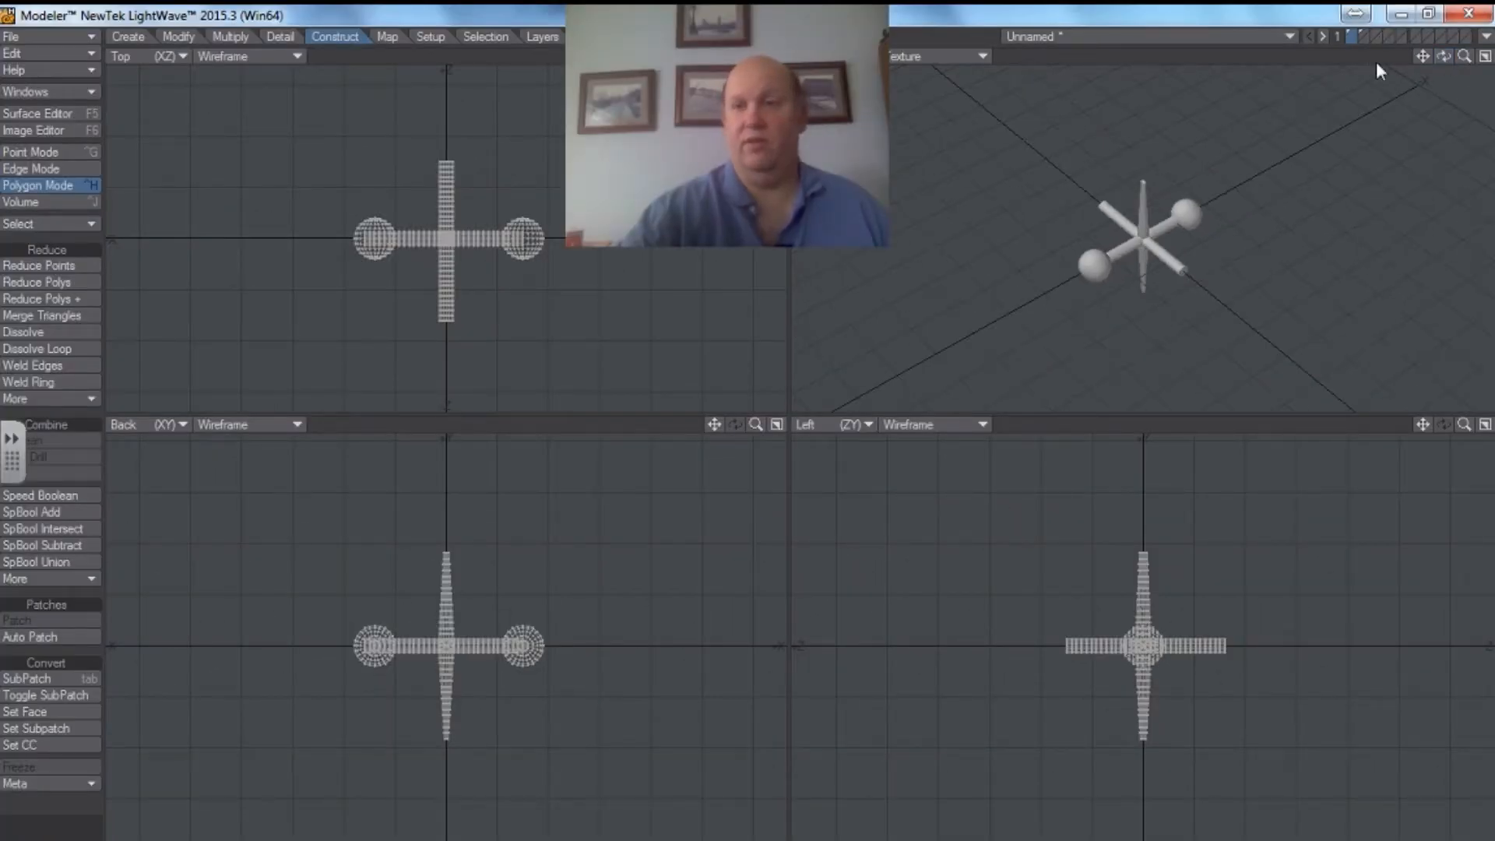
click(1358, 31)
click(1352, 39)
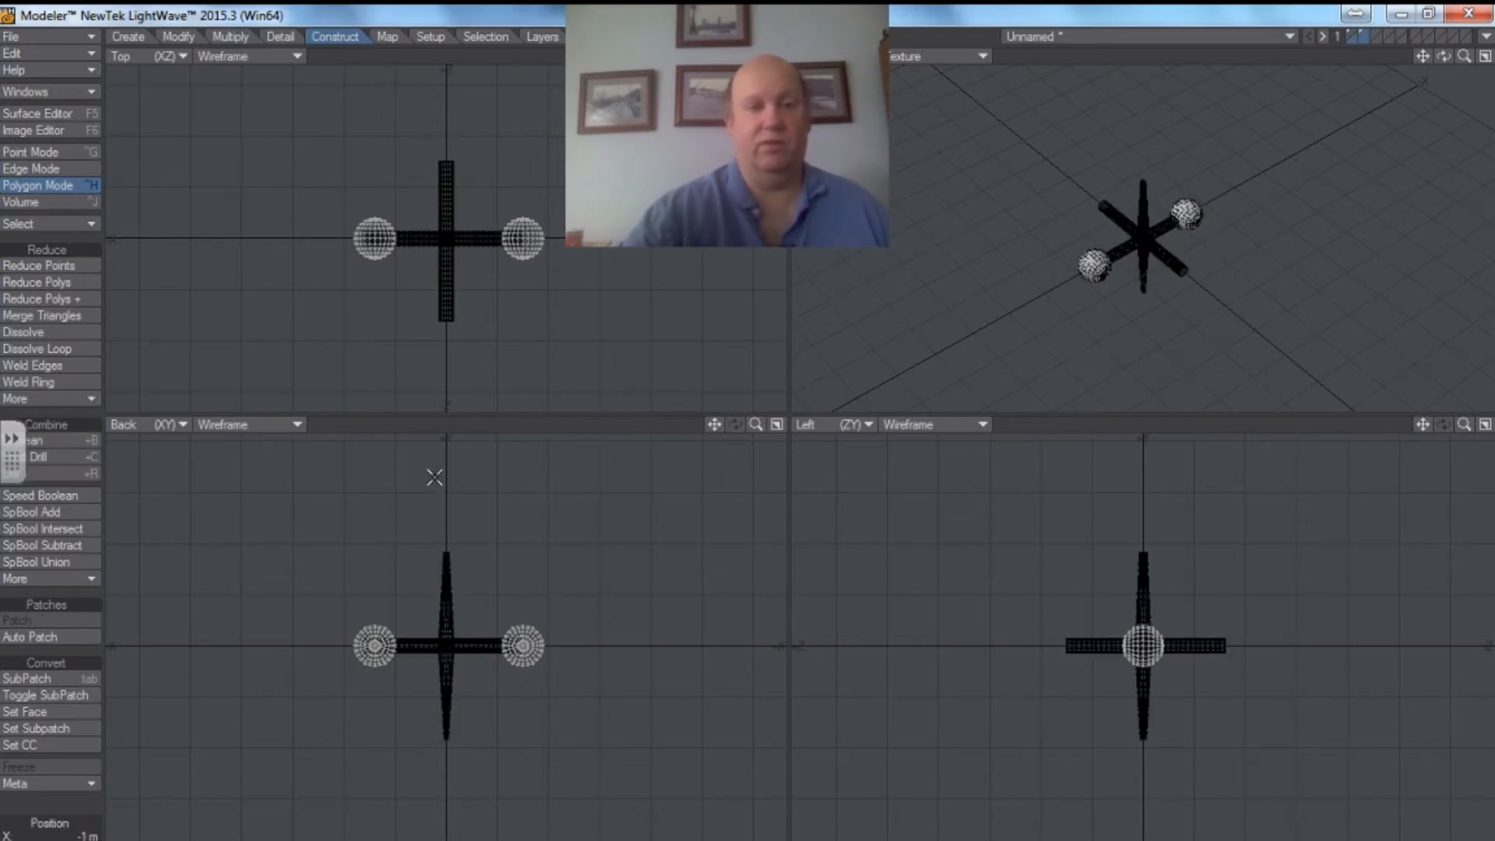
click(179, 37)
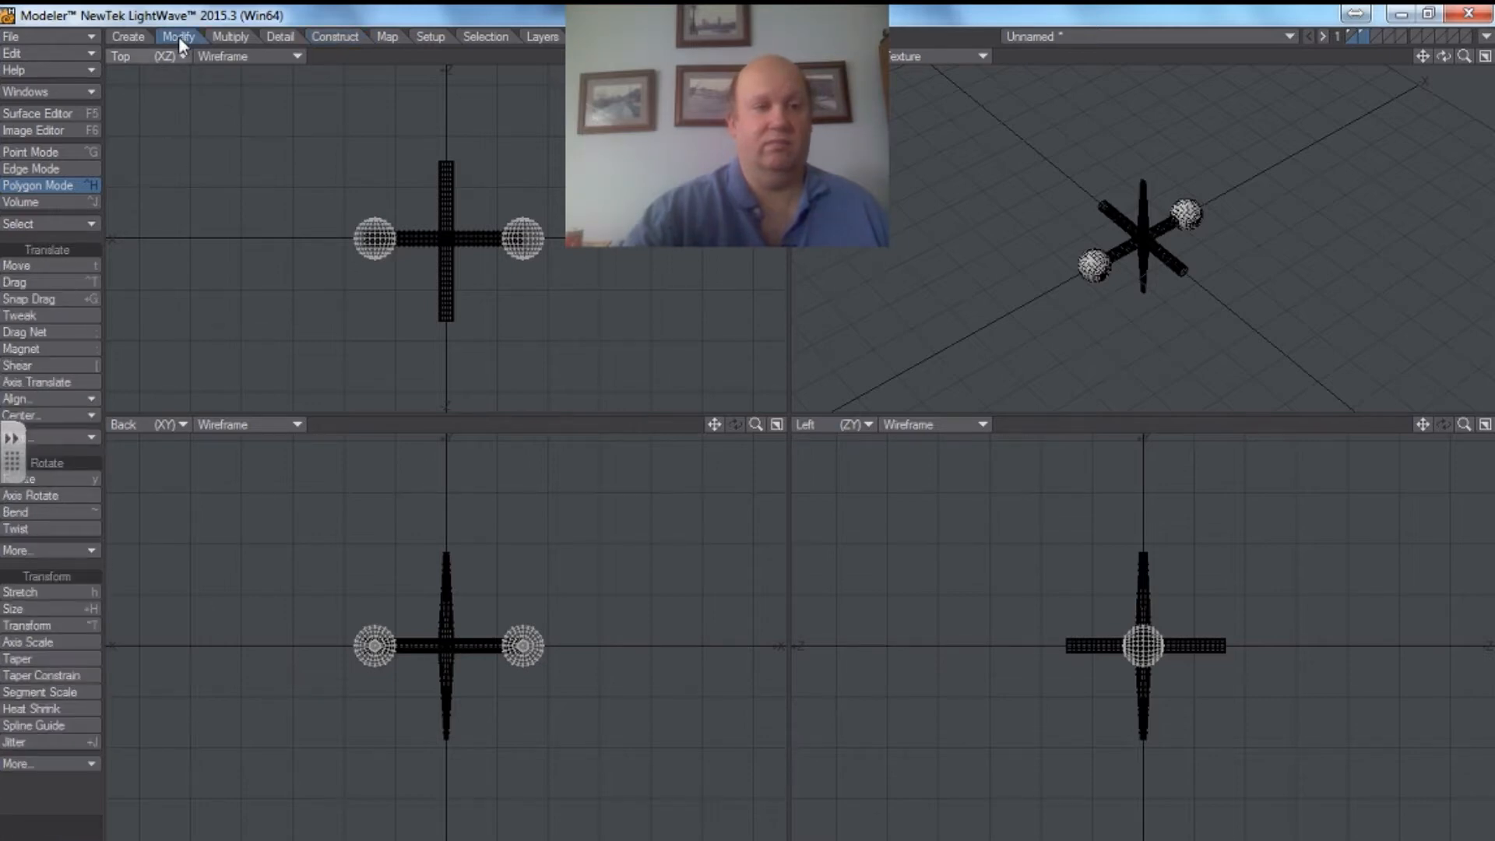
click(69, 479)
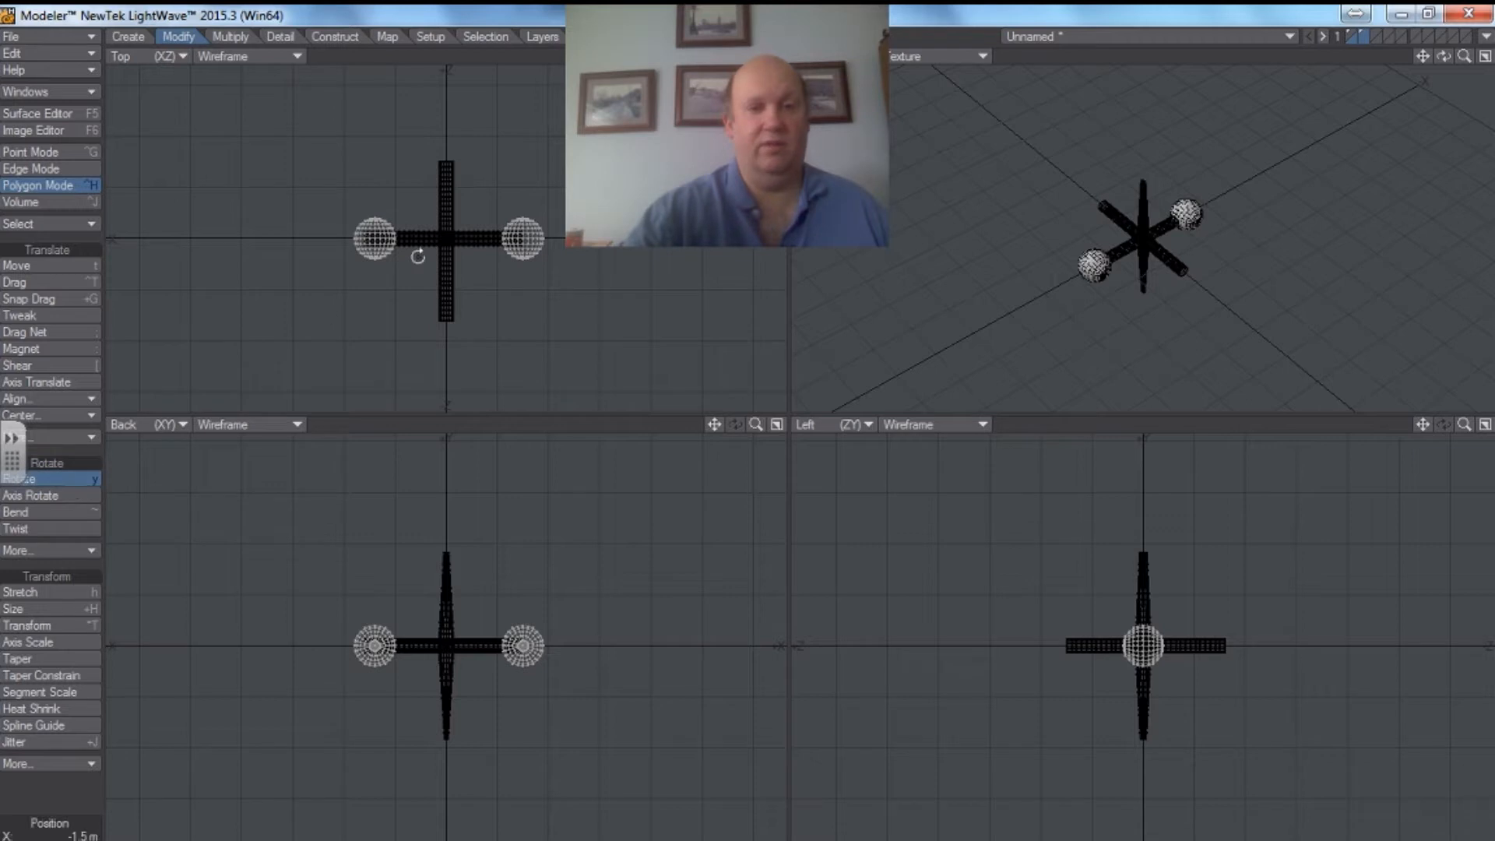
drag(418, 255, 328, 260)
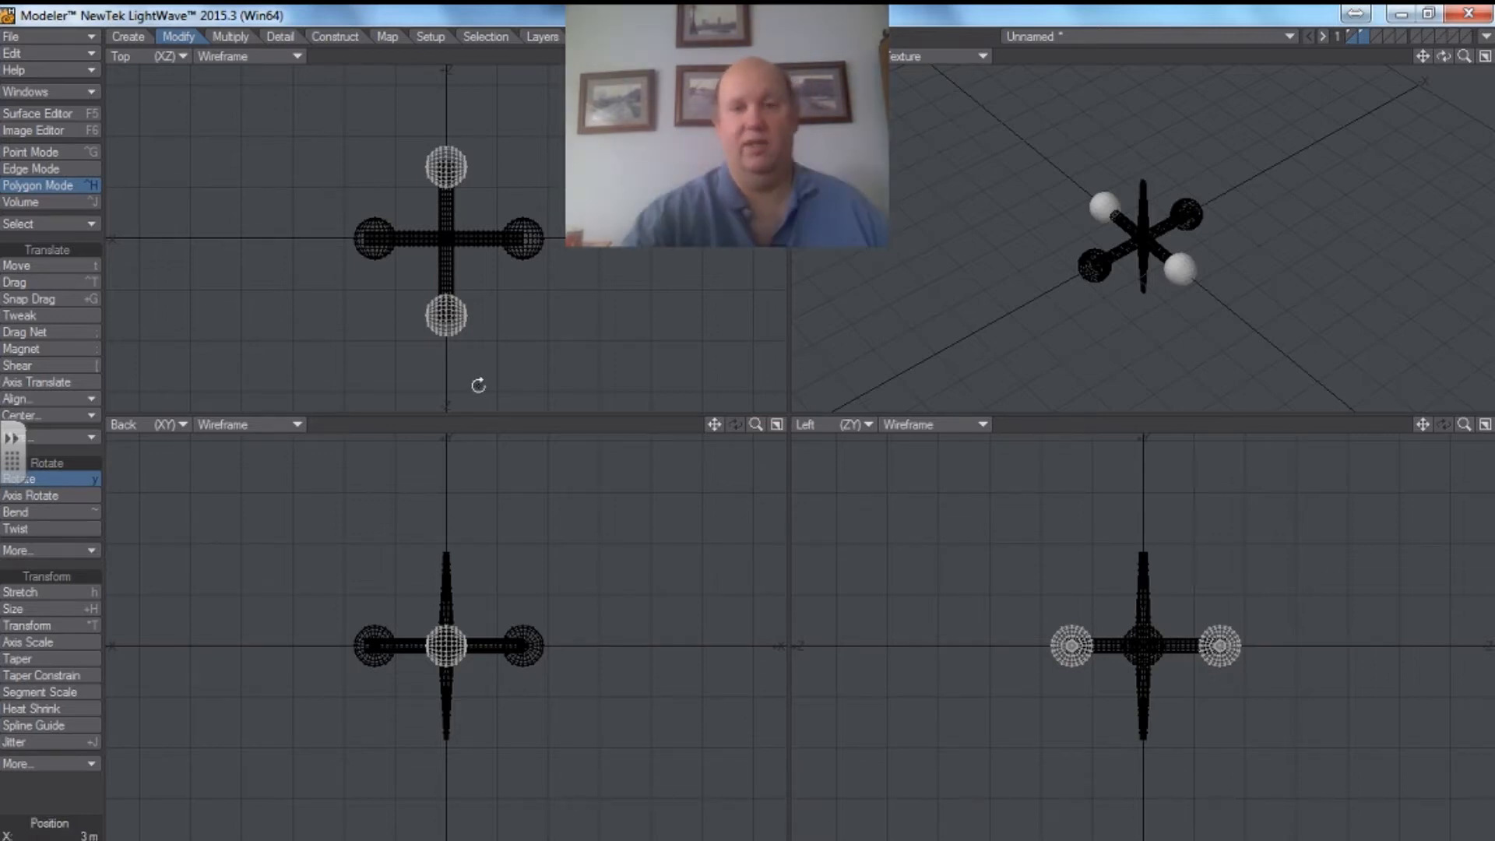
Step: Make the model's layer active with the rotated balls in the background, and merge them into the model using Boolean Add
click(1352, 32)
click(1365, 40)
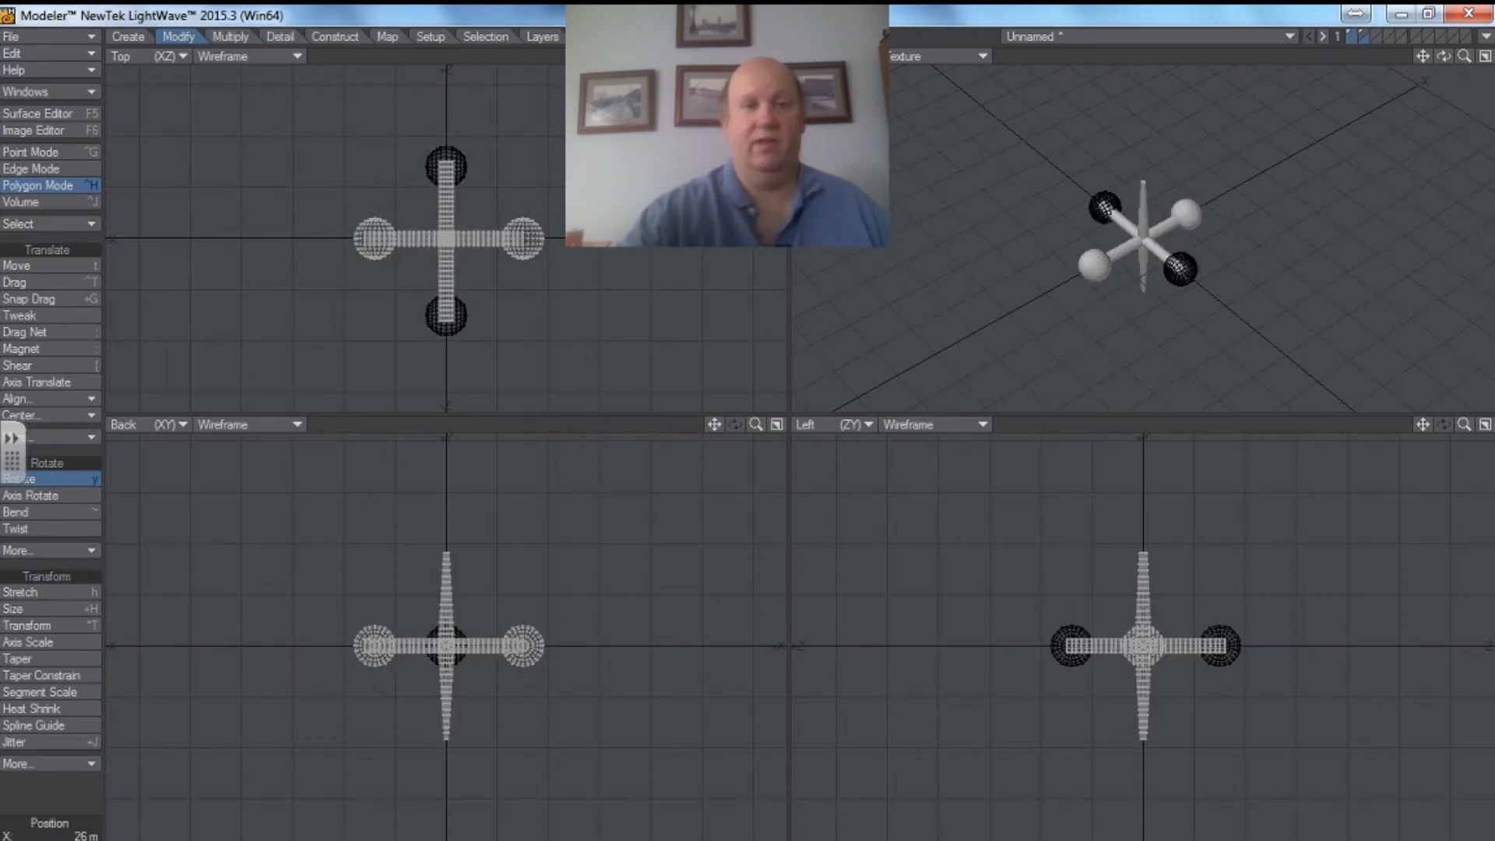
click(335, 36)
click(54, 440)
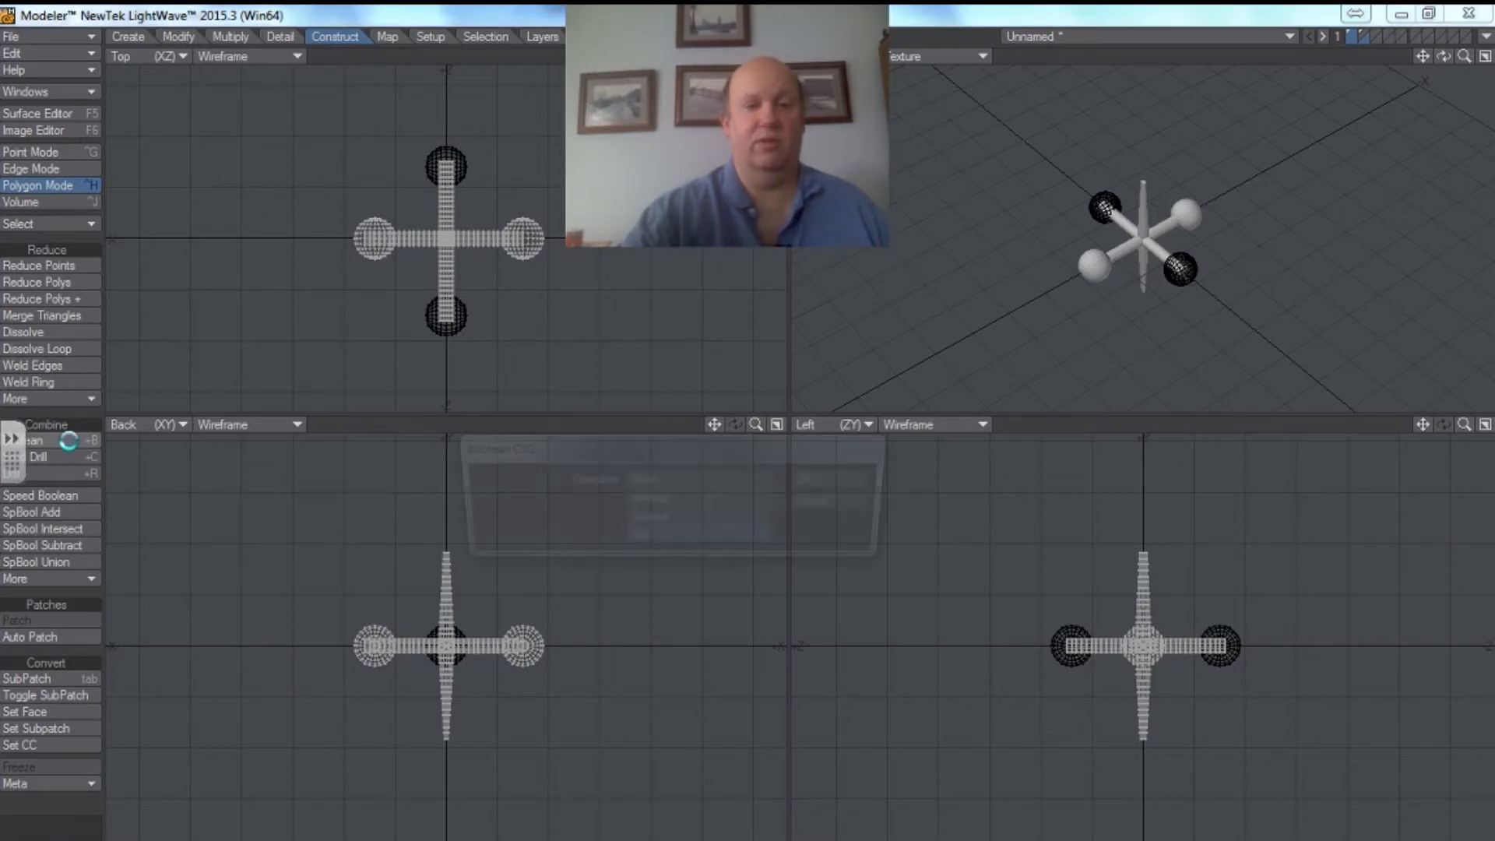
click(819, 479)
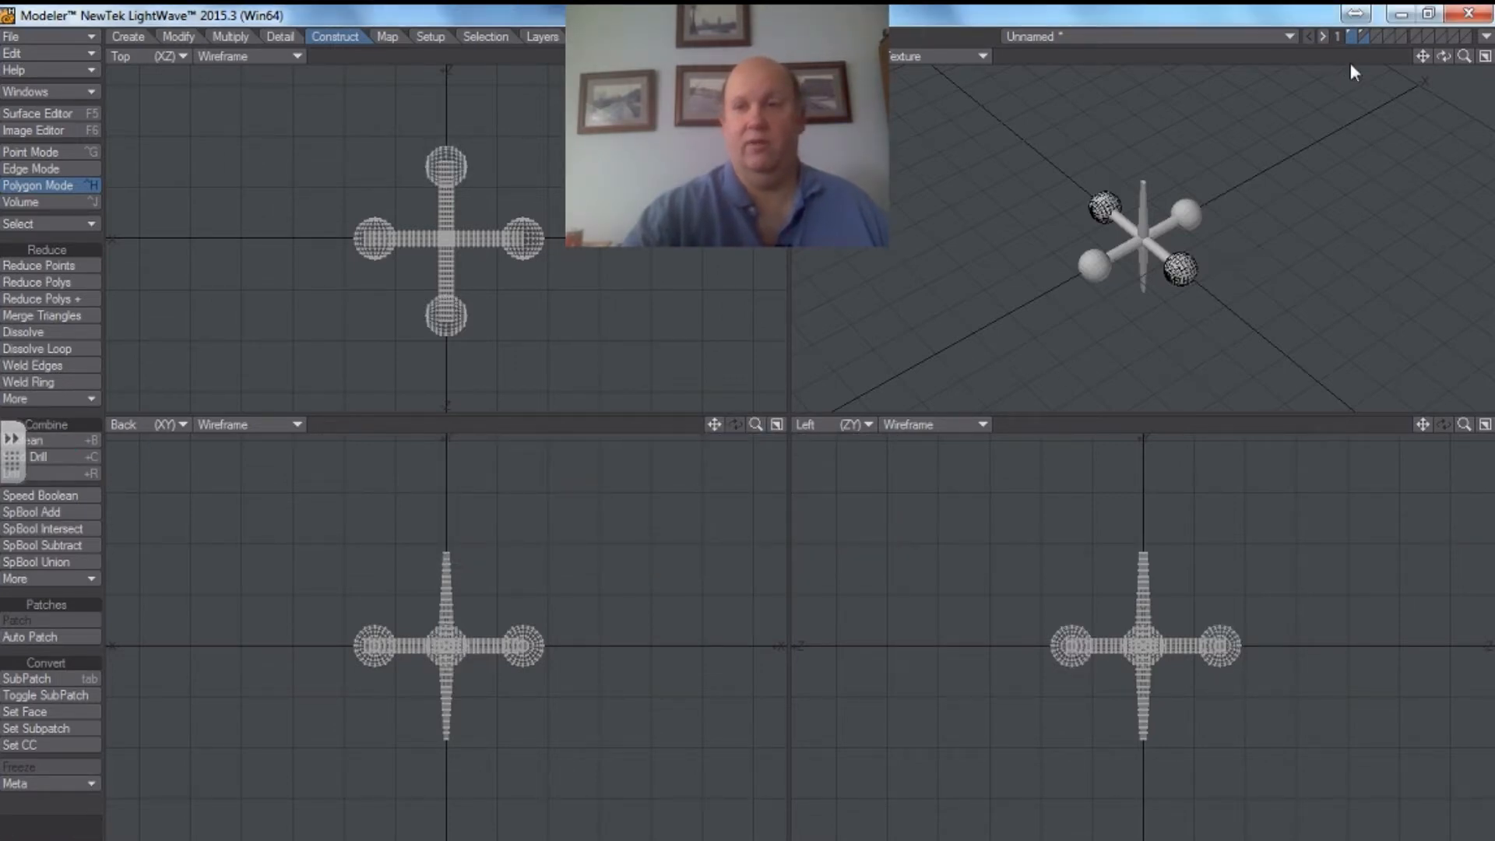
Step: Delete the leftover pair of balls from the second layer and return to the first layer holding the merged model
click(1362, 35)
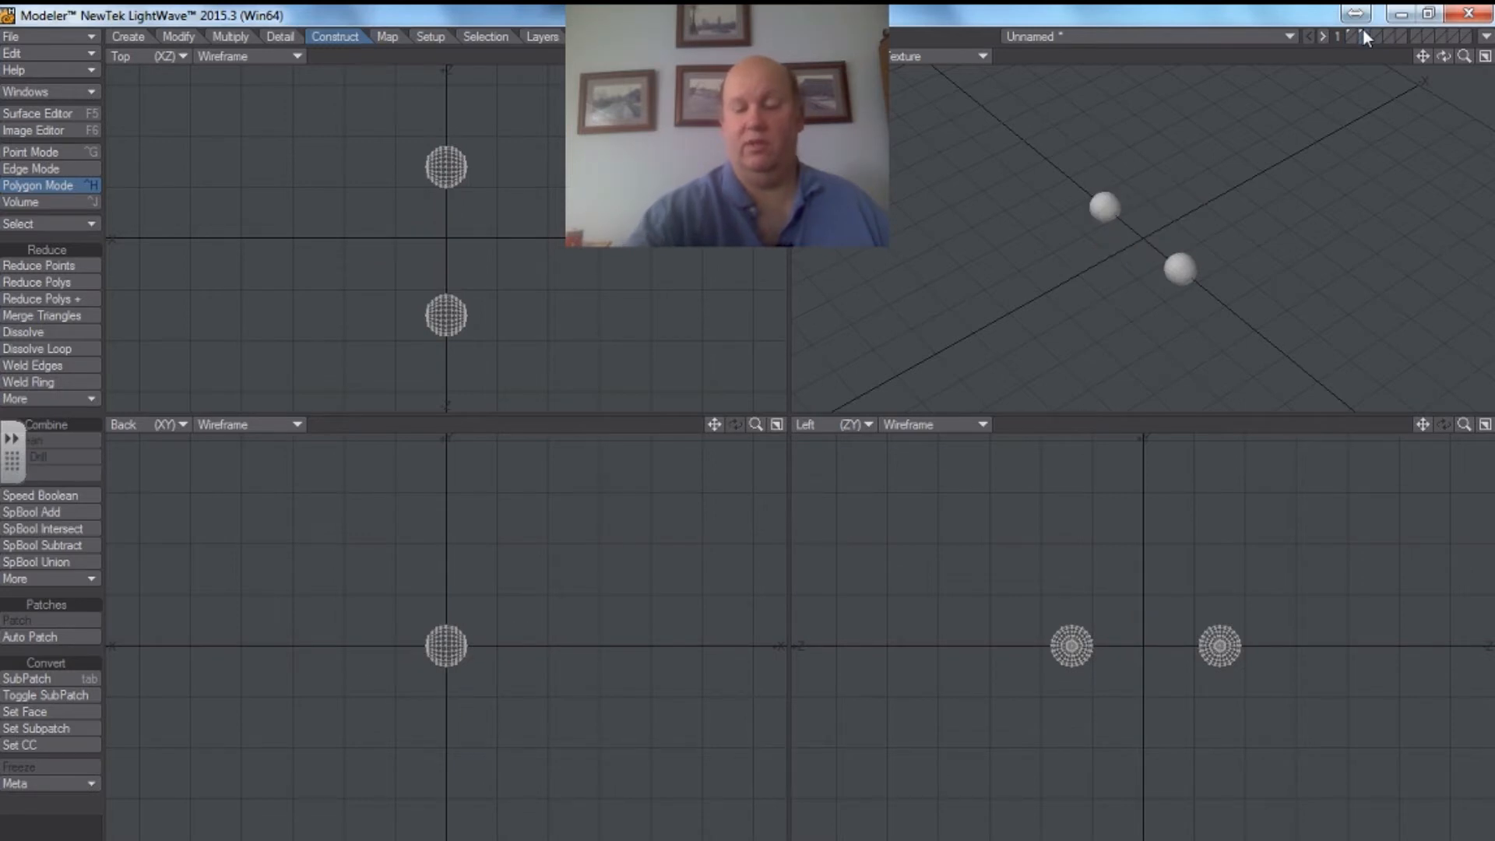
key(Delete)
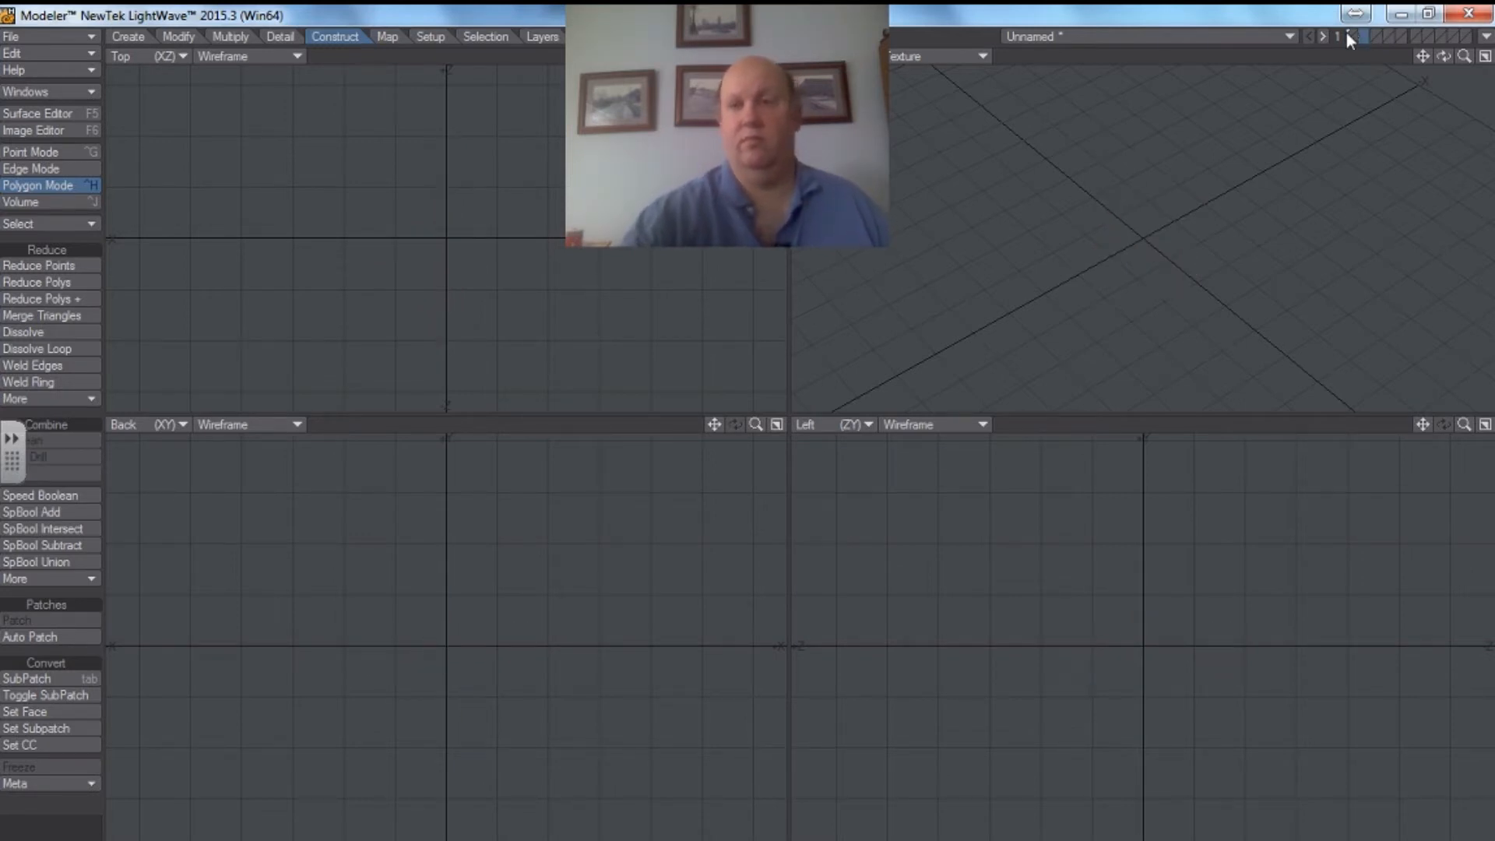
click(1349, 35)
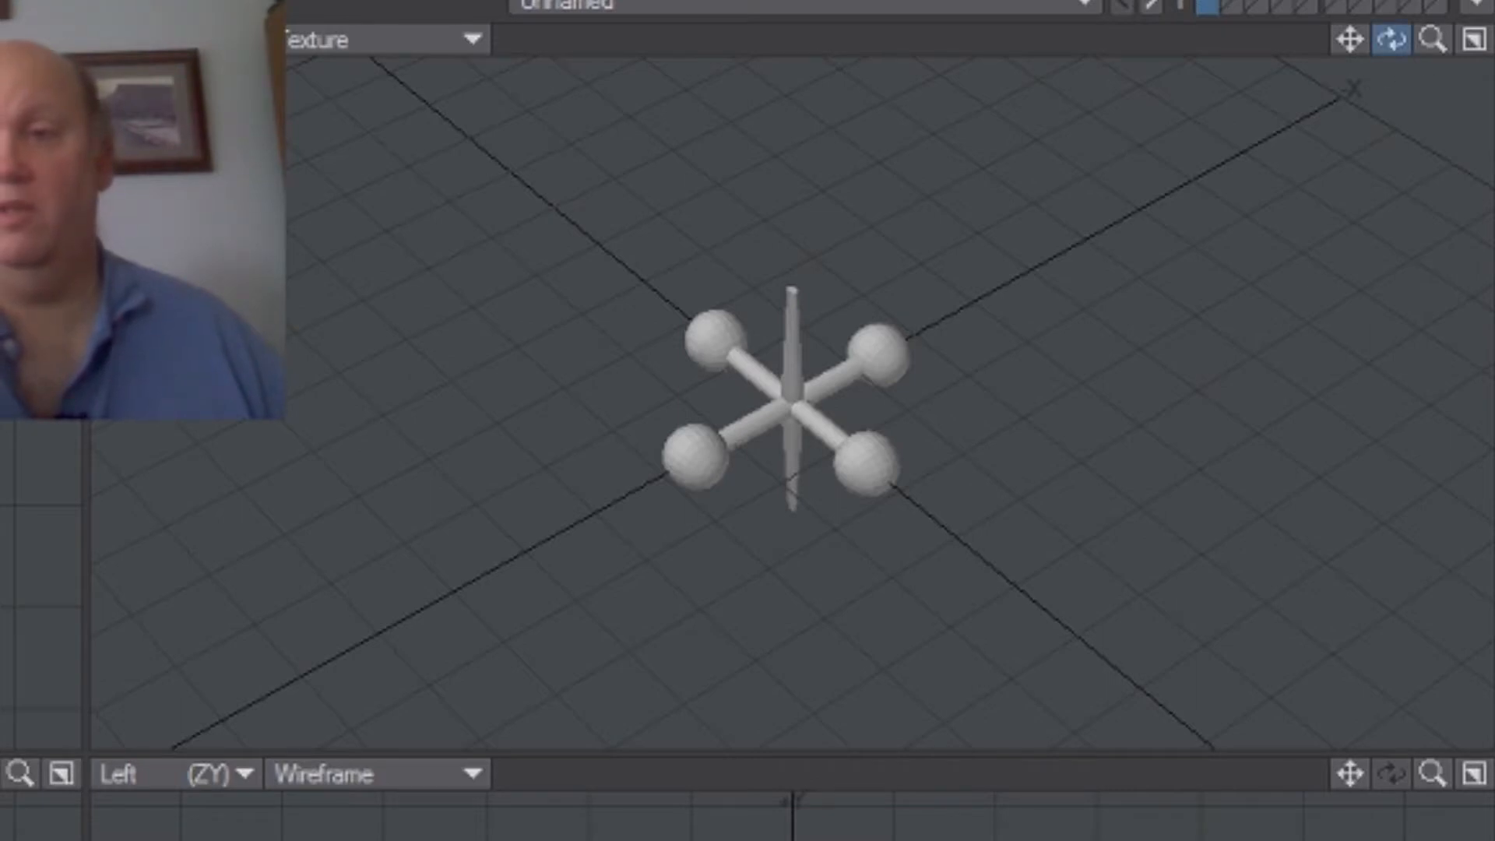
mouse_move(1392, 39)
mouse_down()
mouse_move(1399, 16)
mouse_move(1433, 15)
mouse_move(1448, 70)
mouse_move(1441, 8)
mouse_move(1402, 28)
mouse_move(1433, 54)
mouse_move(1396, 43)
mouse_up()
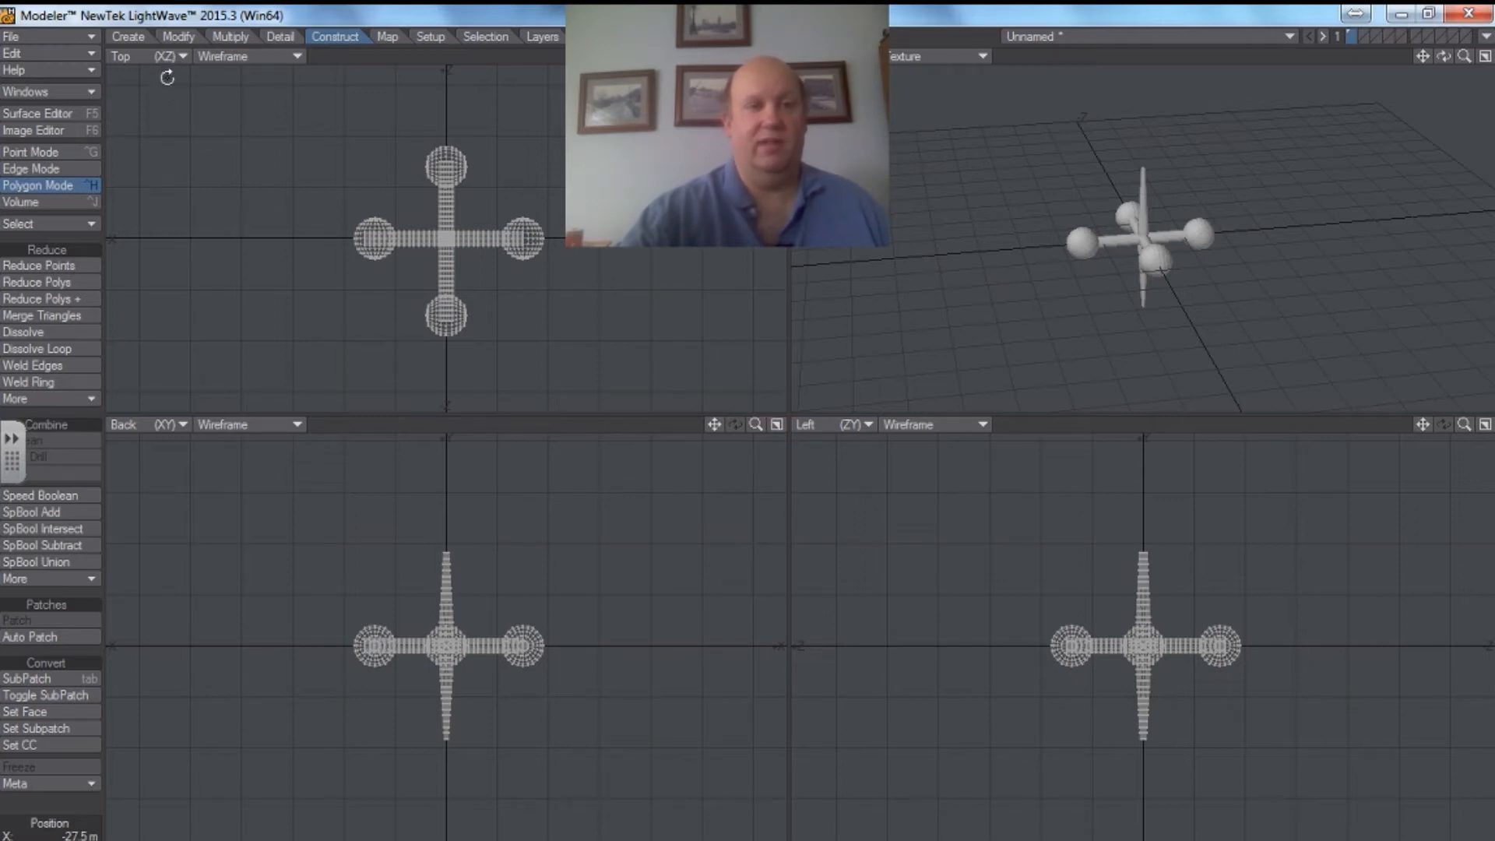
Step: Select all of the model's polygons, assign them a surface named jack, and clear the selection
click(173, 34)
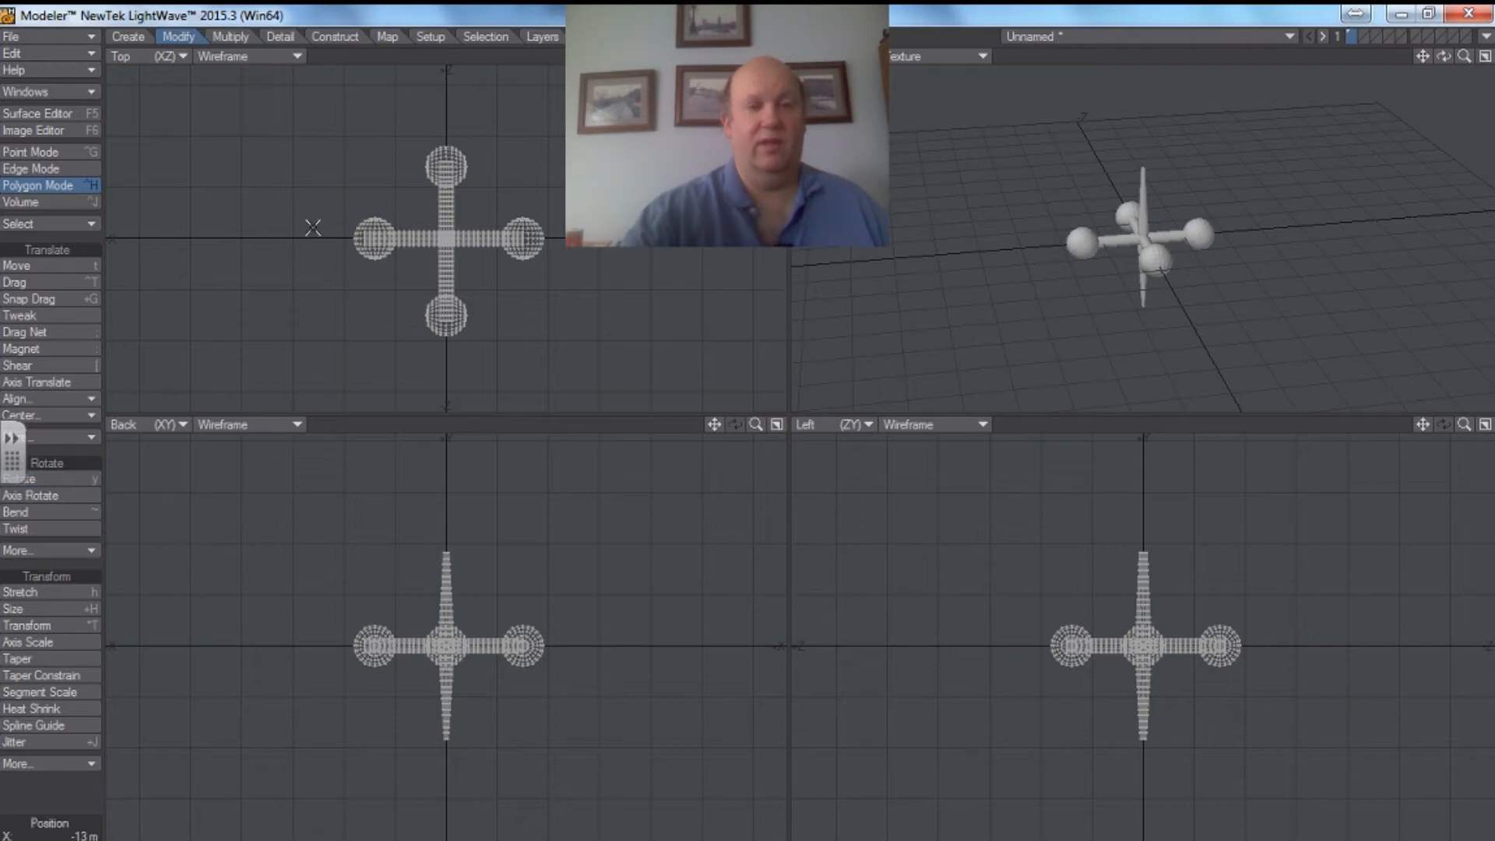
mouse_move(310, 188)
right_down()
mouse_move(333, 352)
mouse_move(678, 249)
mouse_move(304, 184)
right_up()
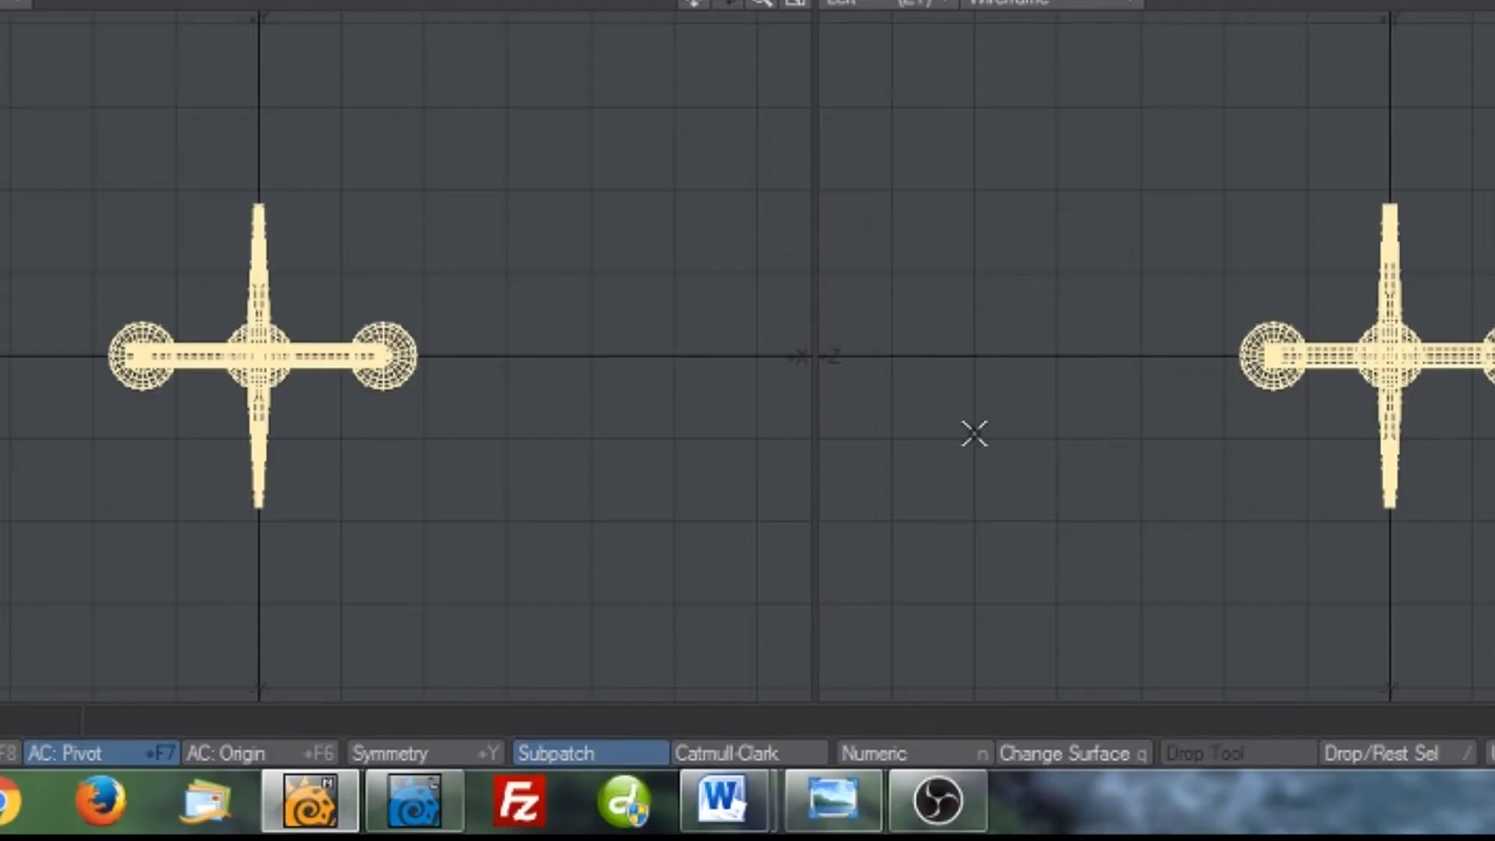
click(949, 840)
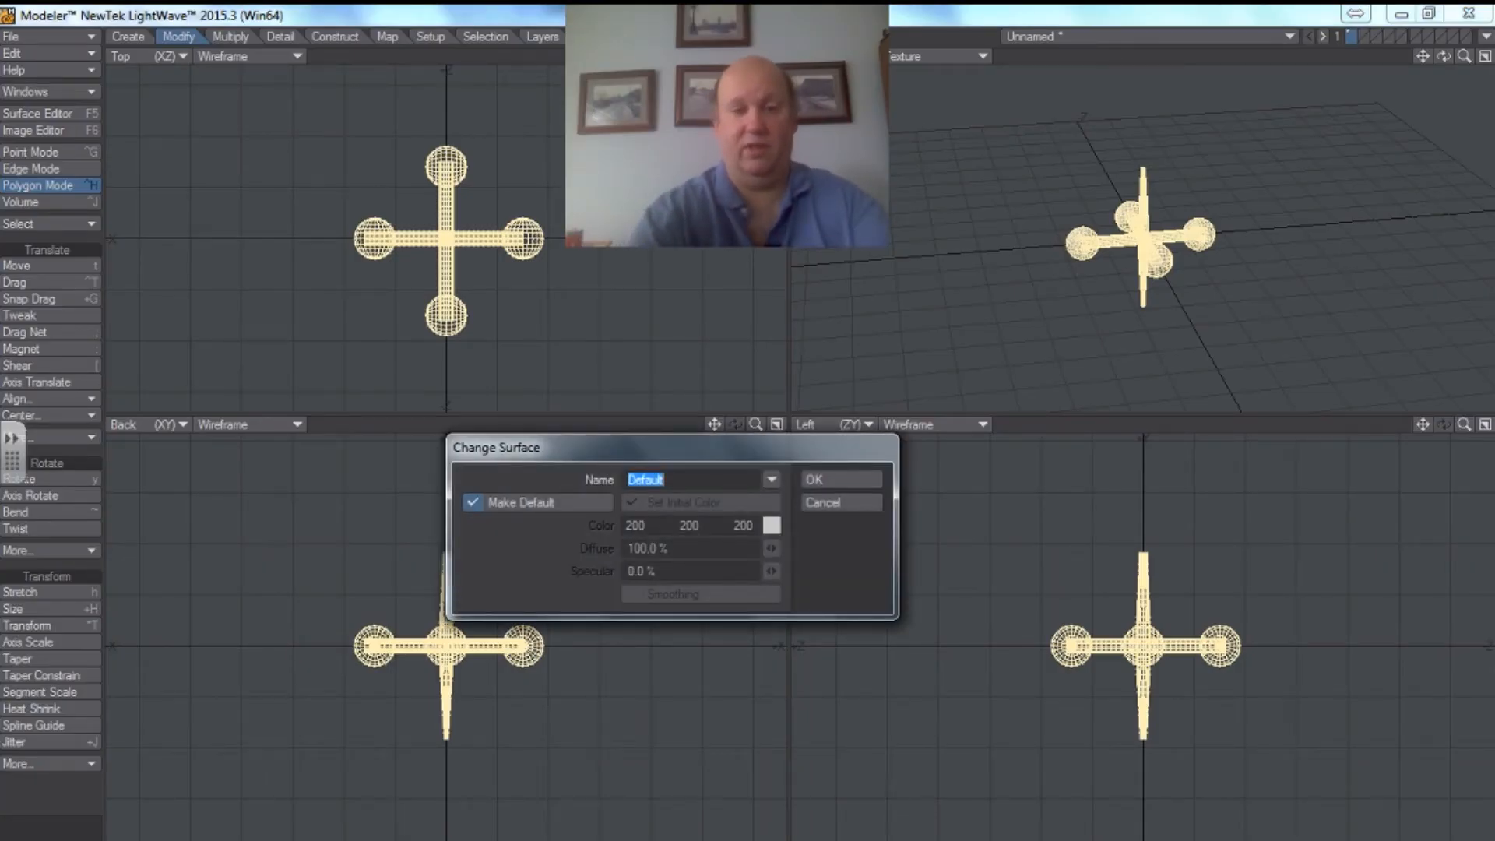
text(jack)
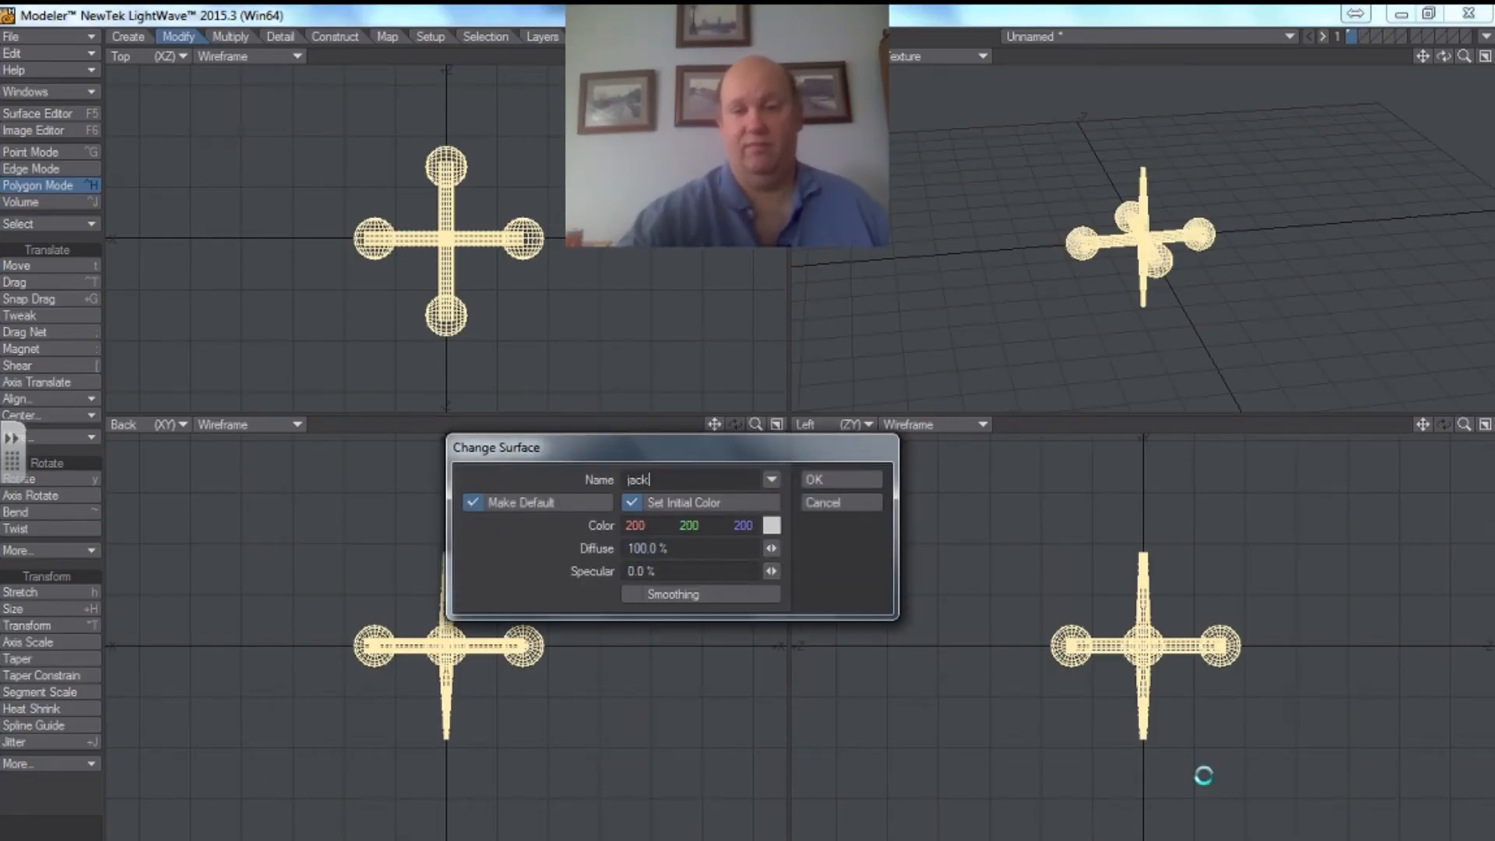
click(865, 478)
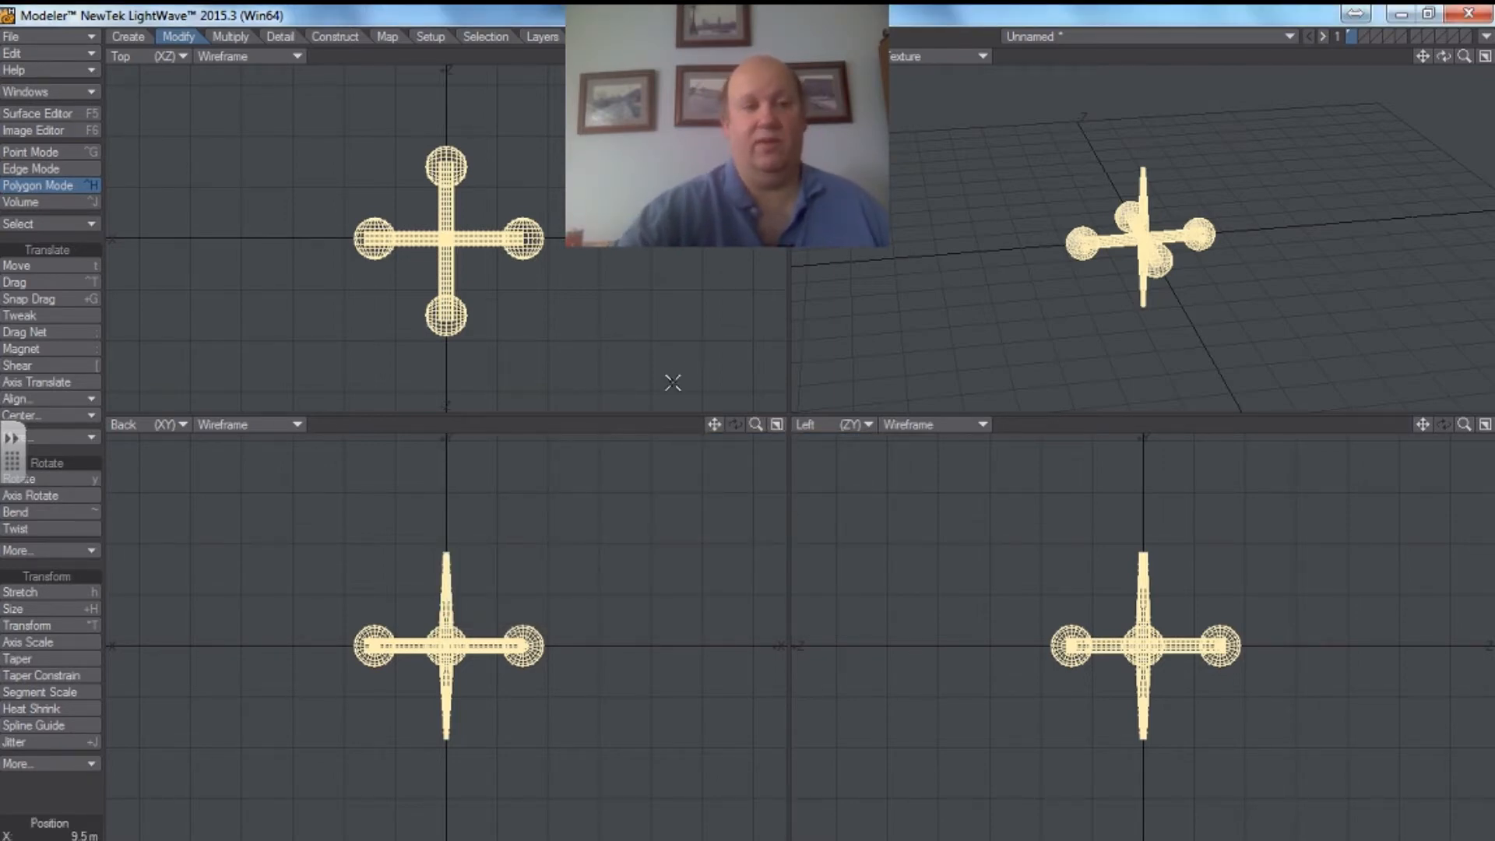
mouse_move(270, 188)
right_down()
mouse_move(551, 355)
mouse_move(310, 151)
mouse_move(261, 250)
right_up()
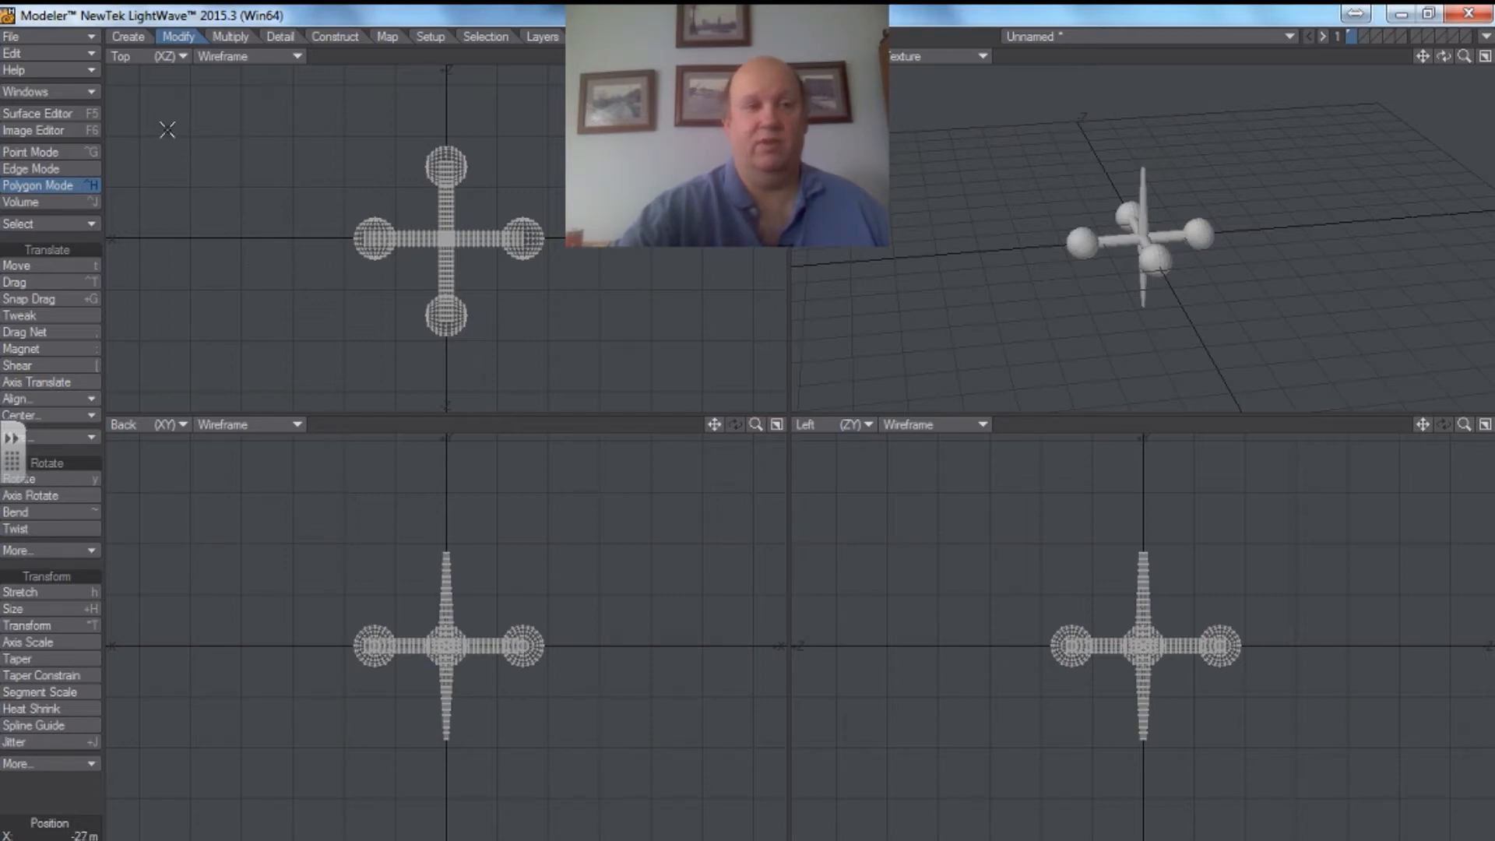
Step: Create a new object and draw a ball around the origin with radii of about 50 m in X, 45 m in Y and 41.5 m in Z
click(91, 41)
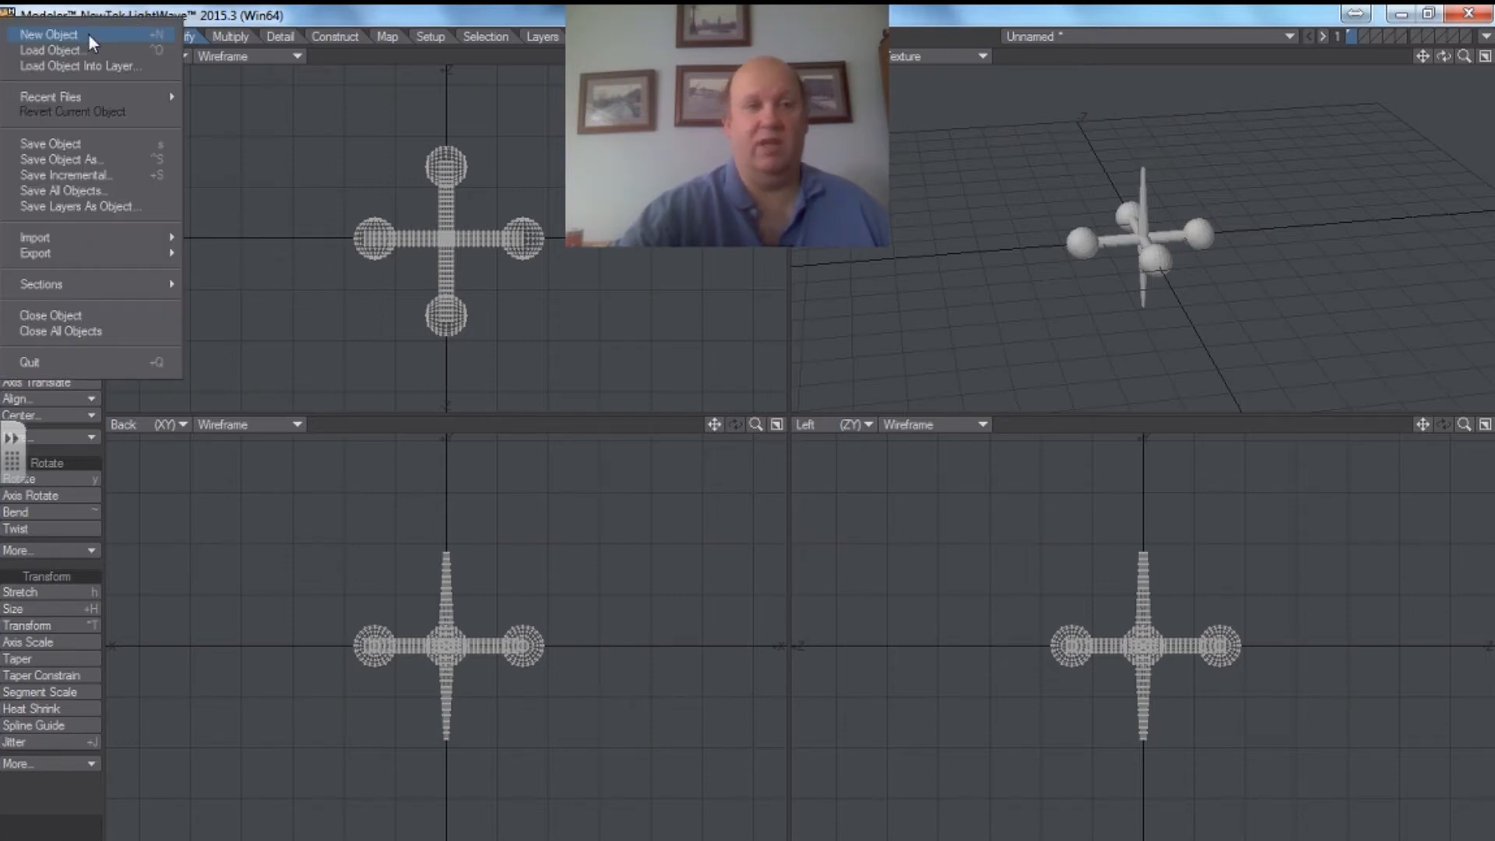
click(89, 35)
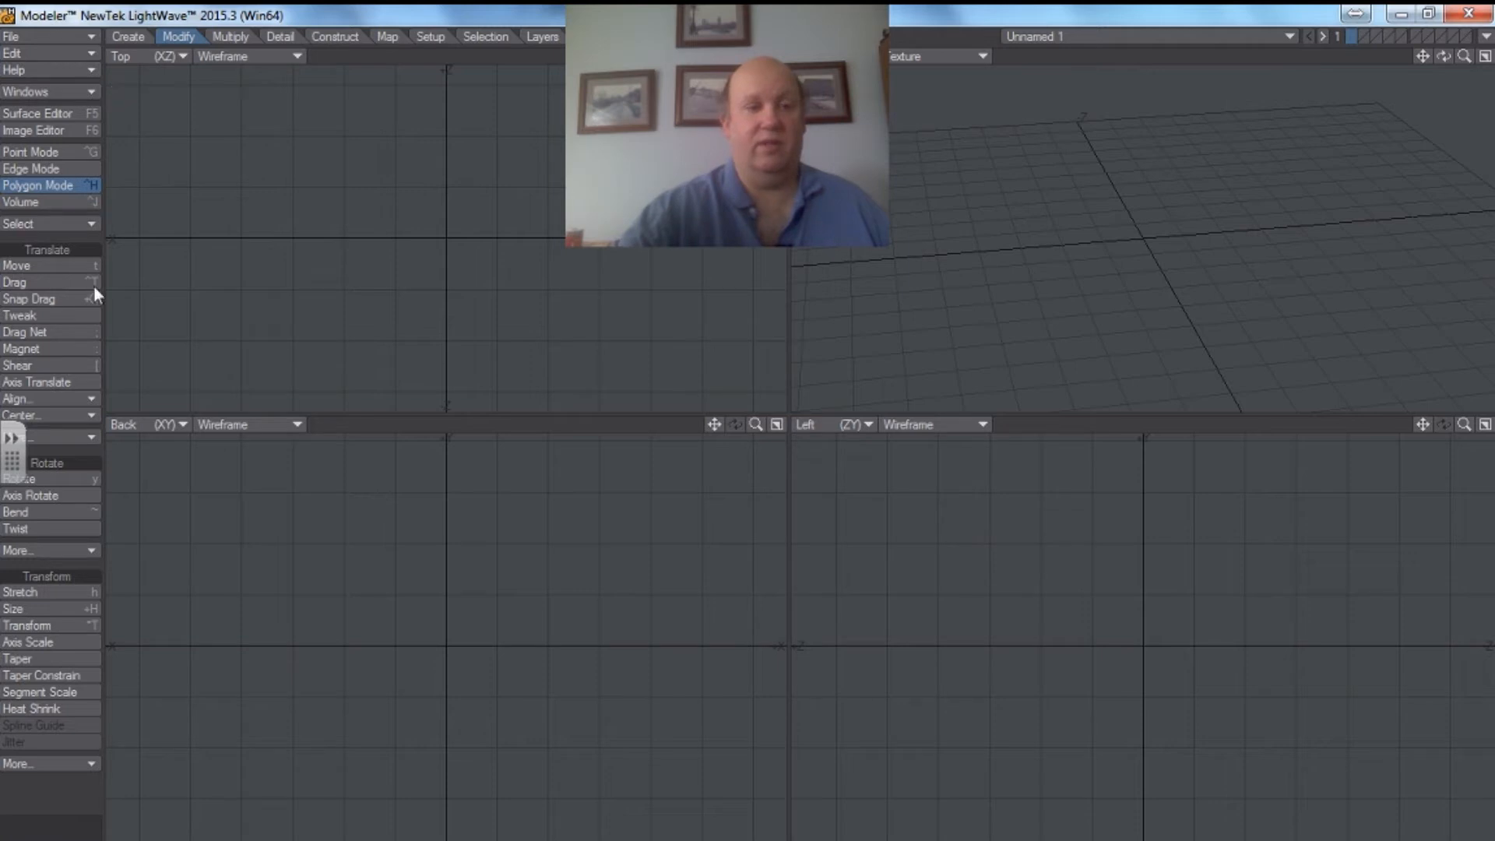
click(127, 37)
click(37, 284)
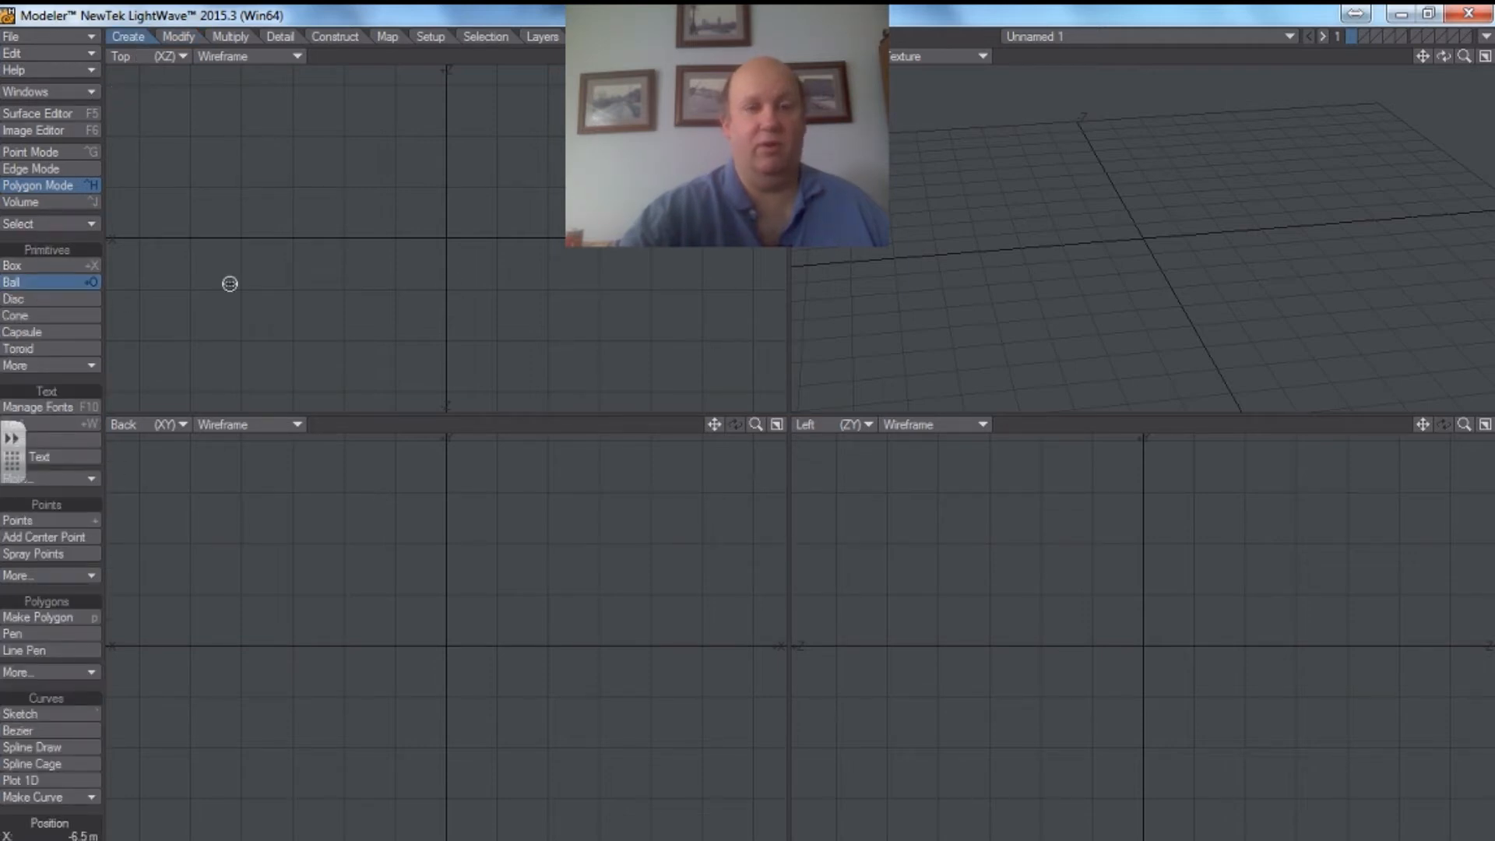
drag(446, 234, 621, 382)
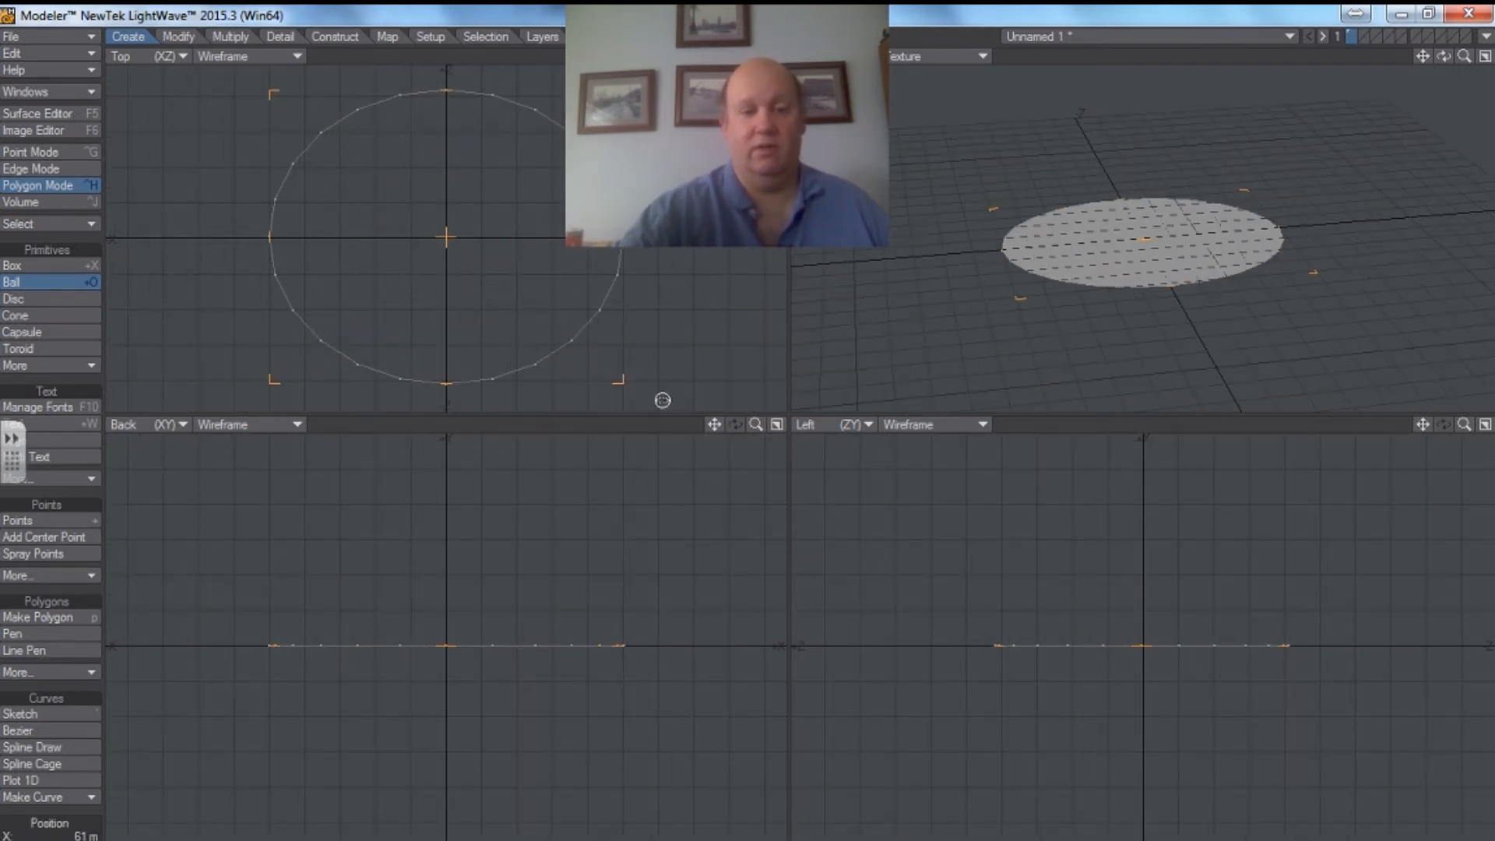
drag(484, 640, 465, 485)
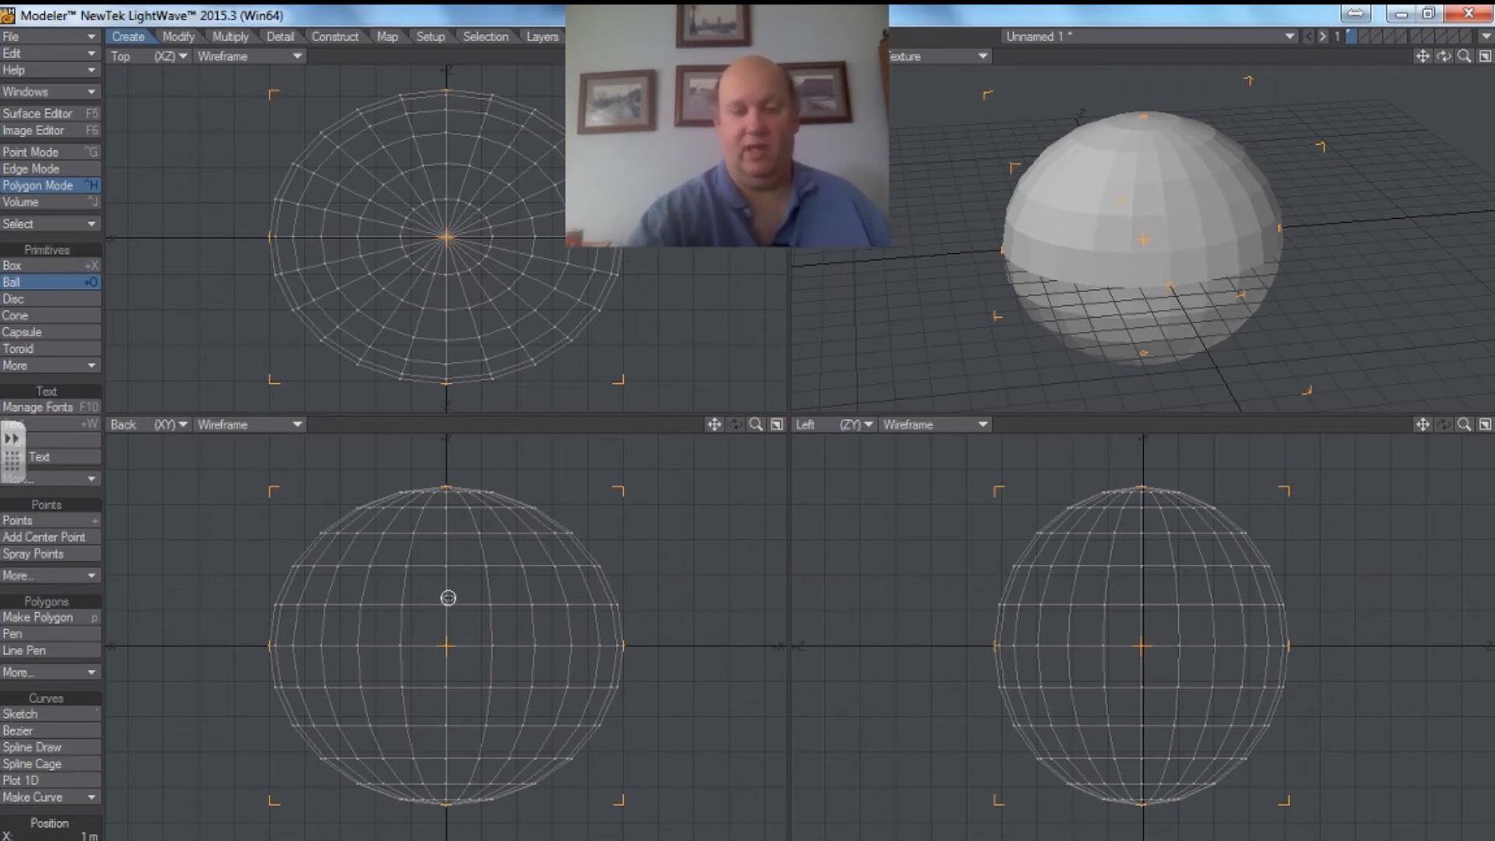
Step: Set the ball's Y and Z radii to 50 m and its center Z to 0 m
key(n)
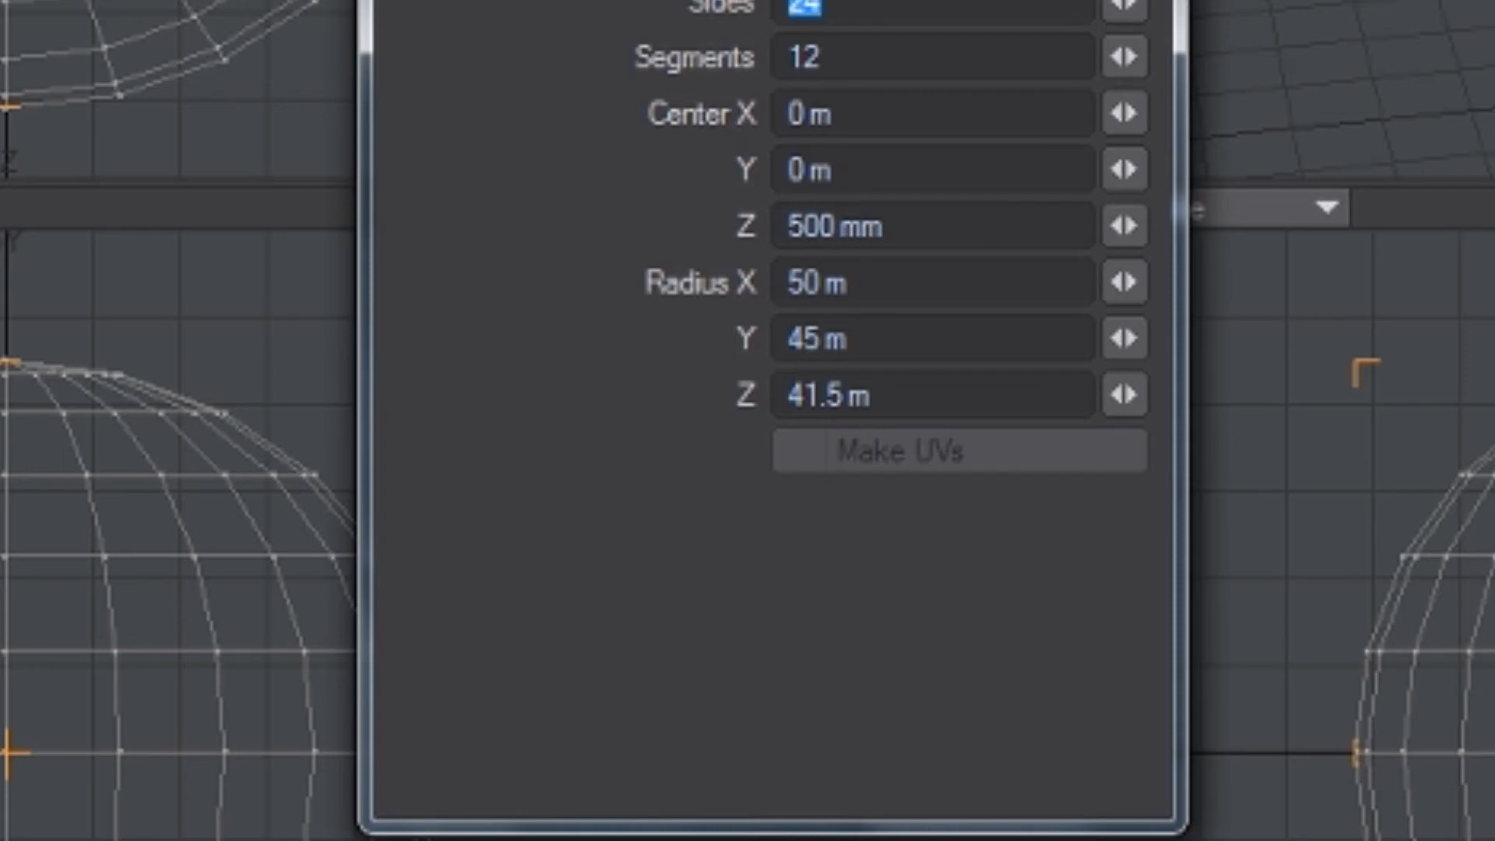
drag(688, 0, 793, 20)
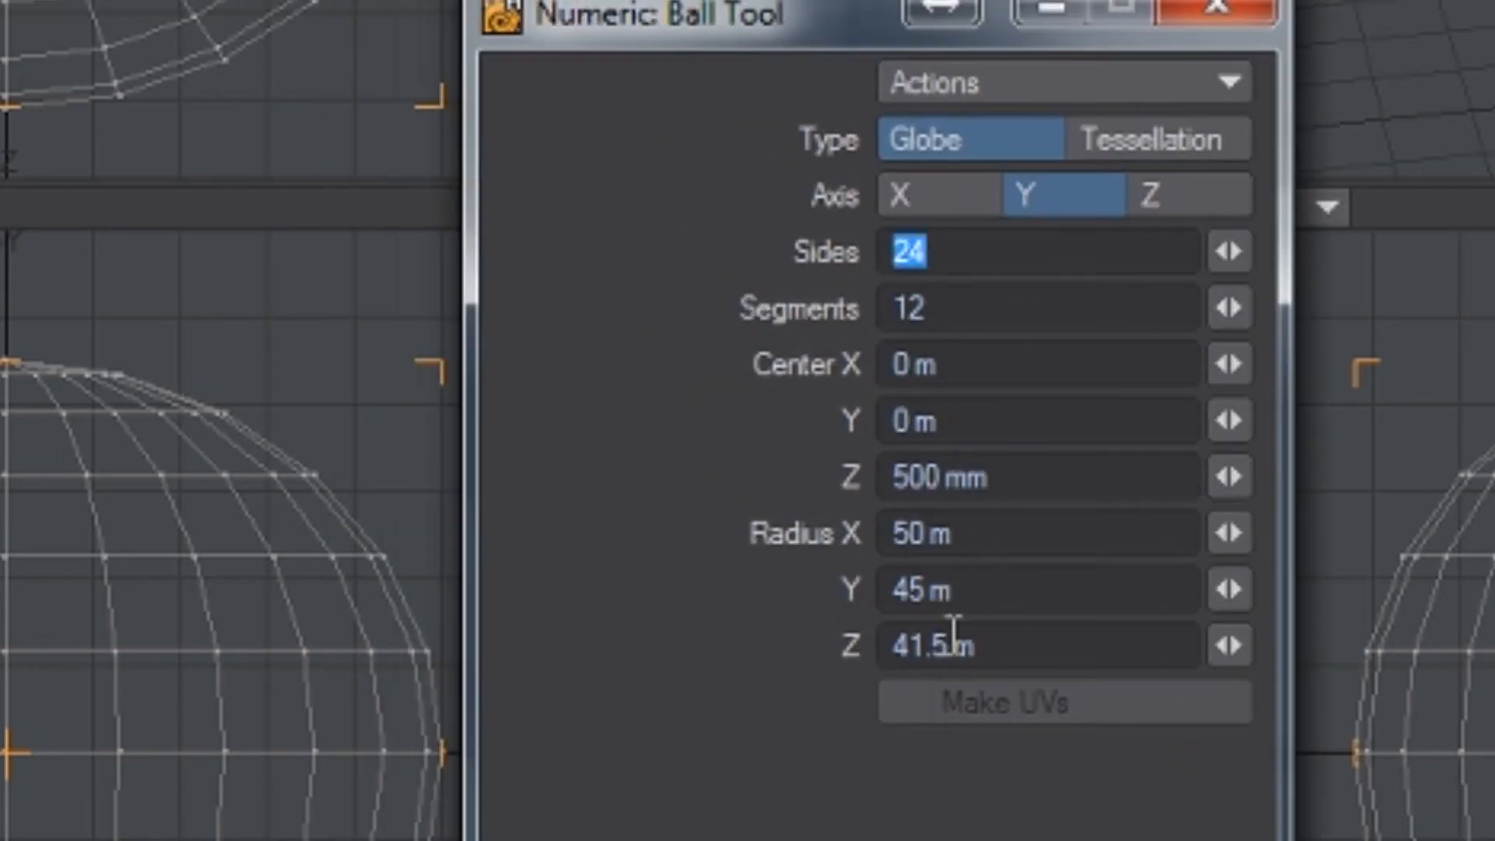
drag(975, 592, 789, 578)
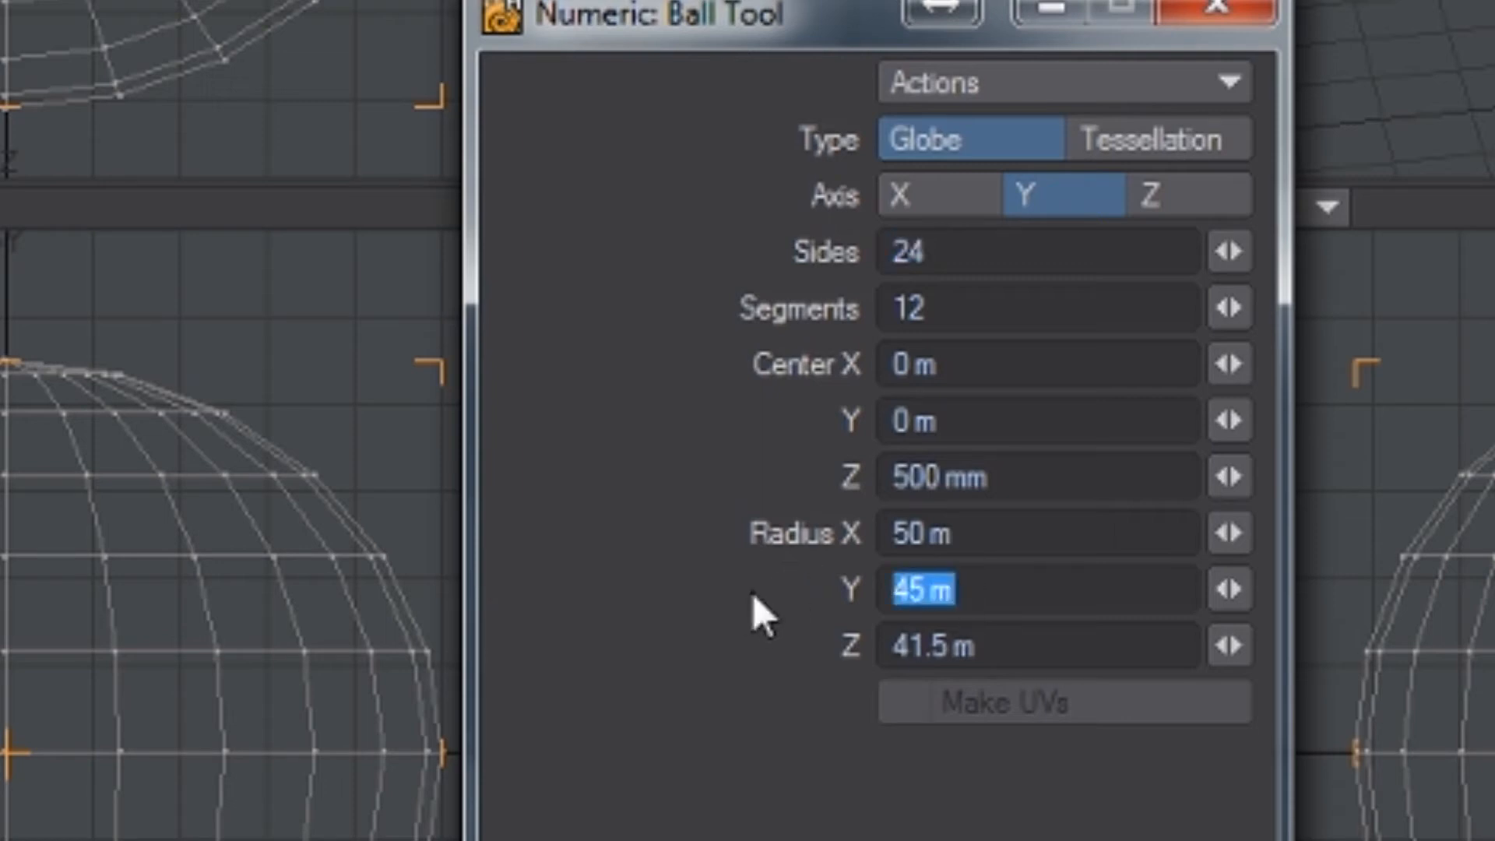
text(50m)
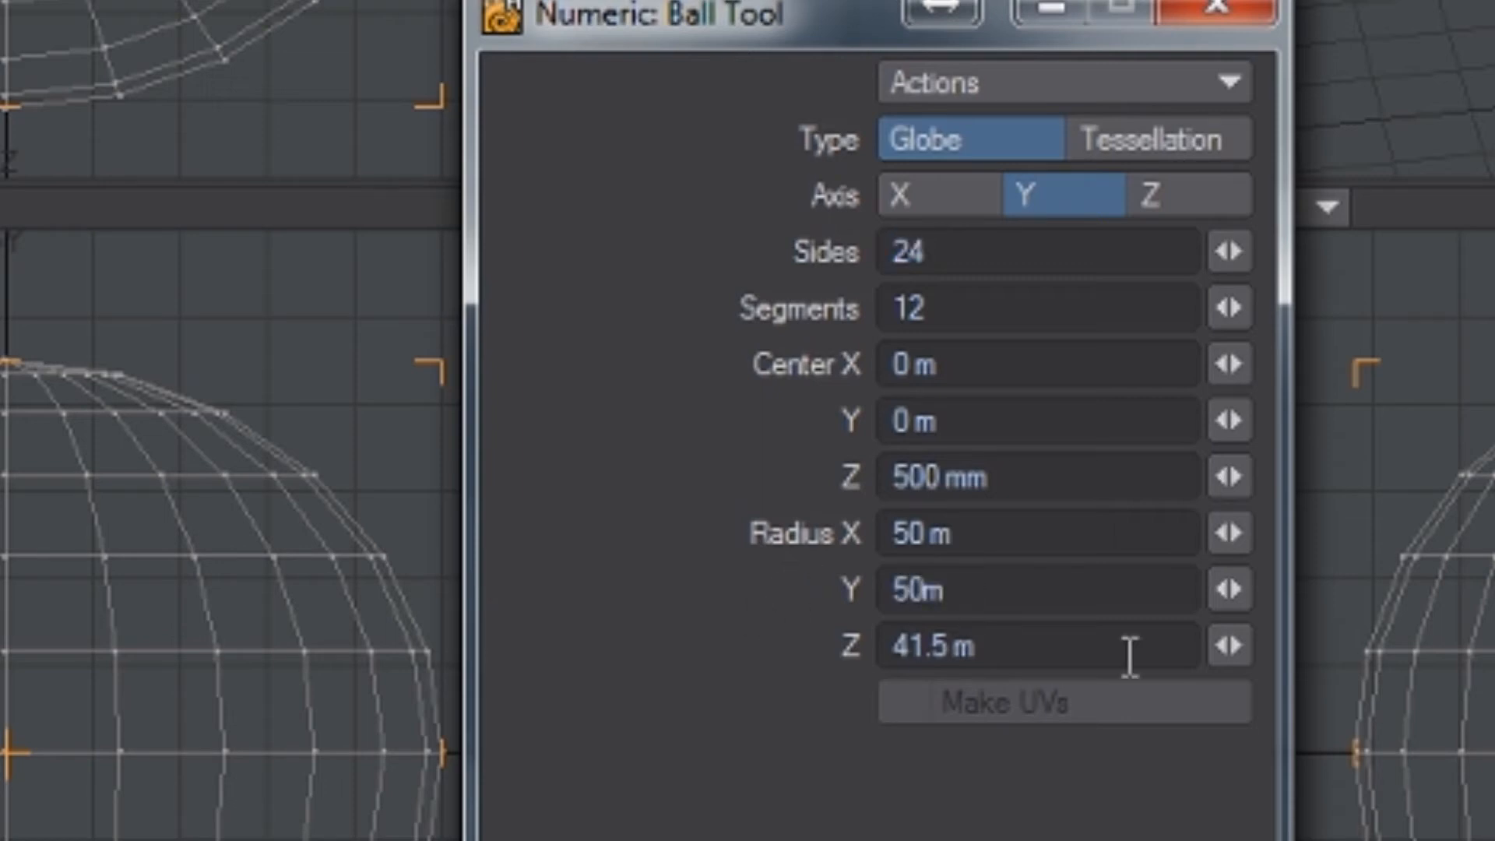
click(1025, 646)
drag(1025, 642, 875, 661)
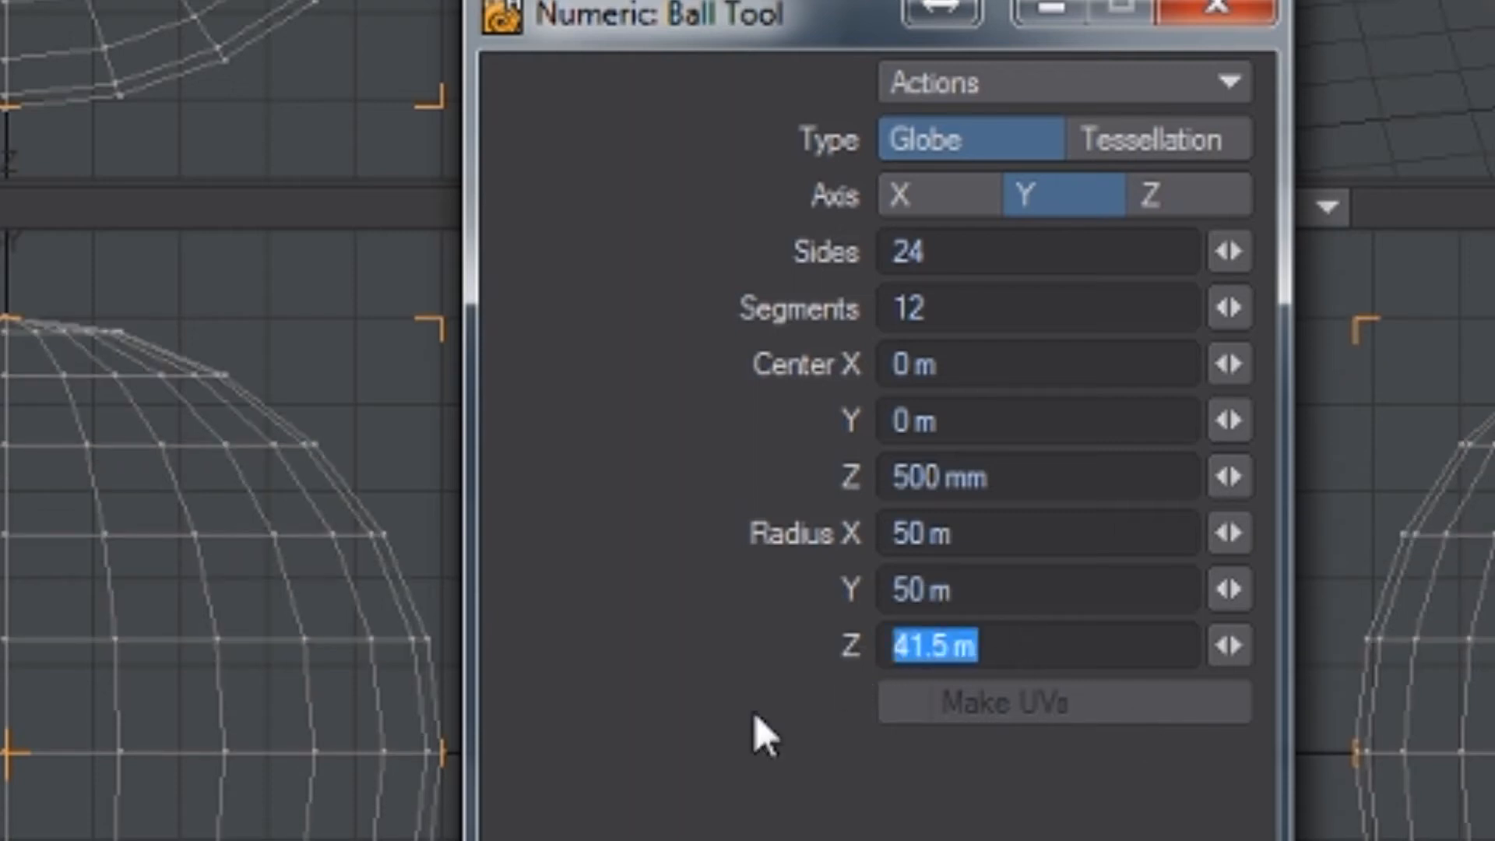
text(50m)
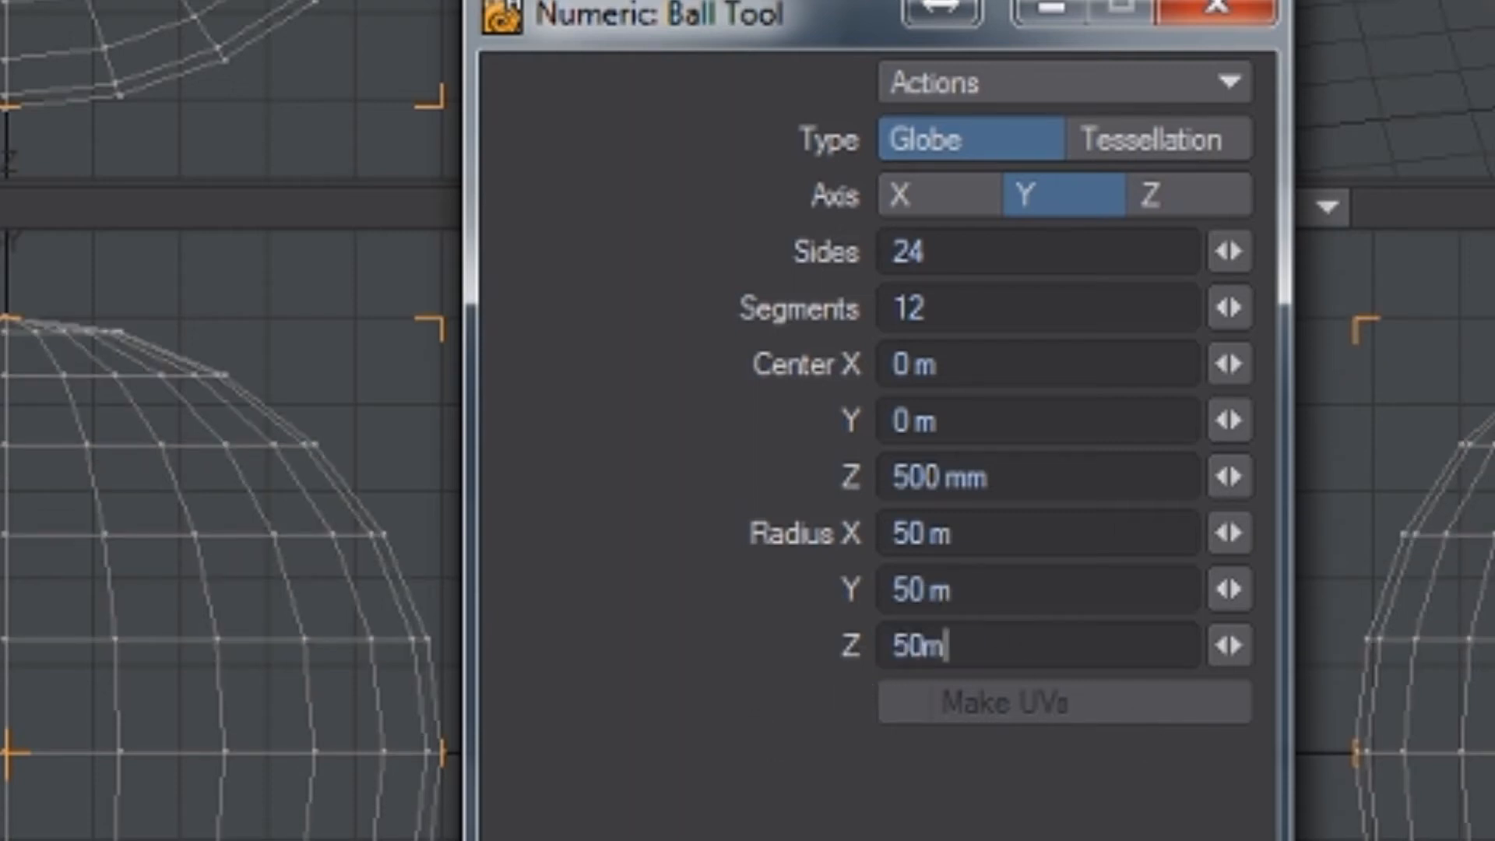
click(1055, 594)
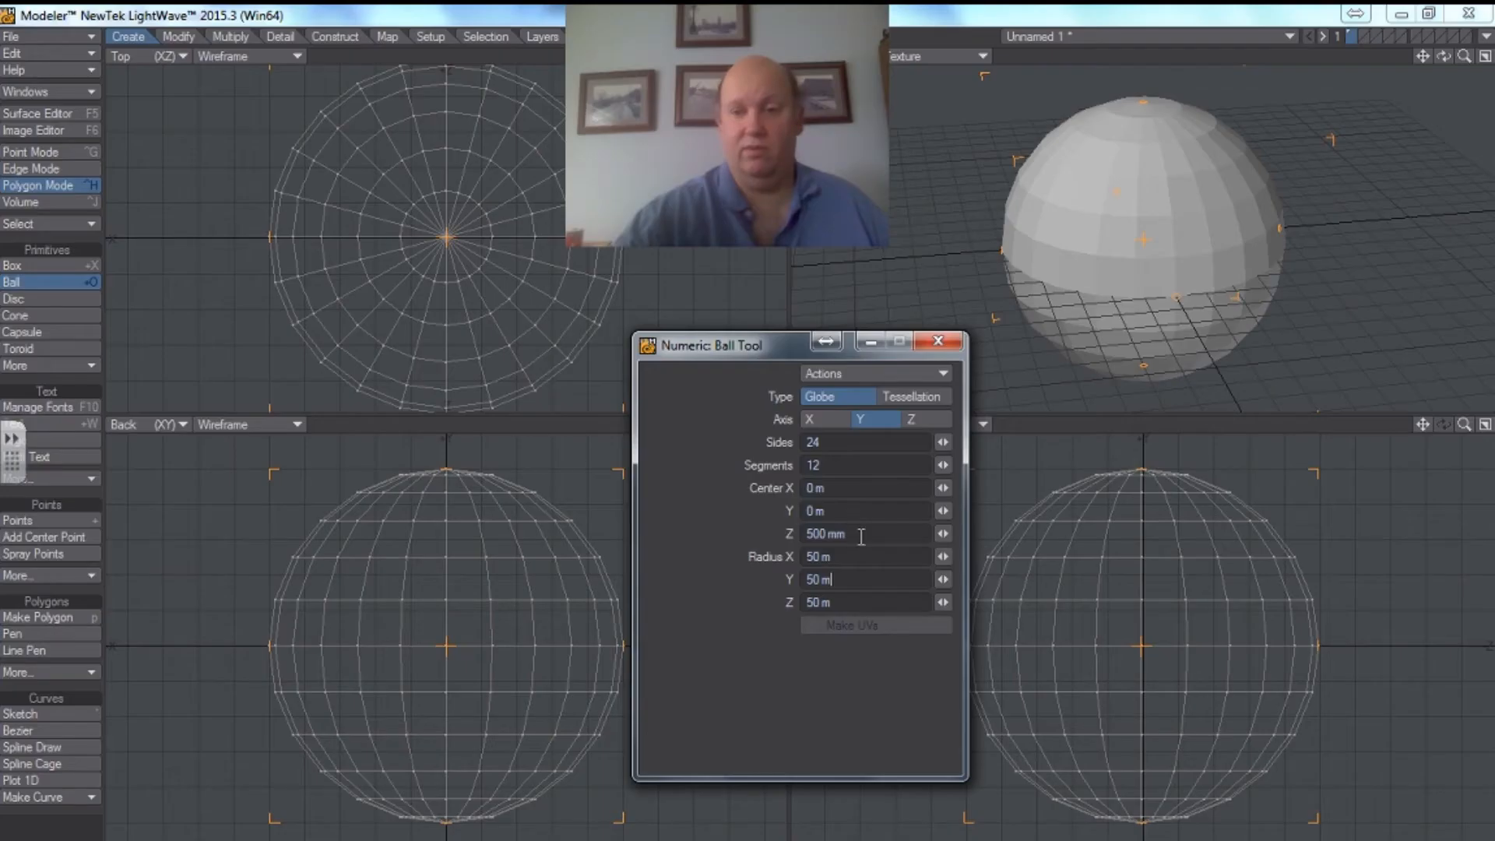
click(862, 537)
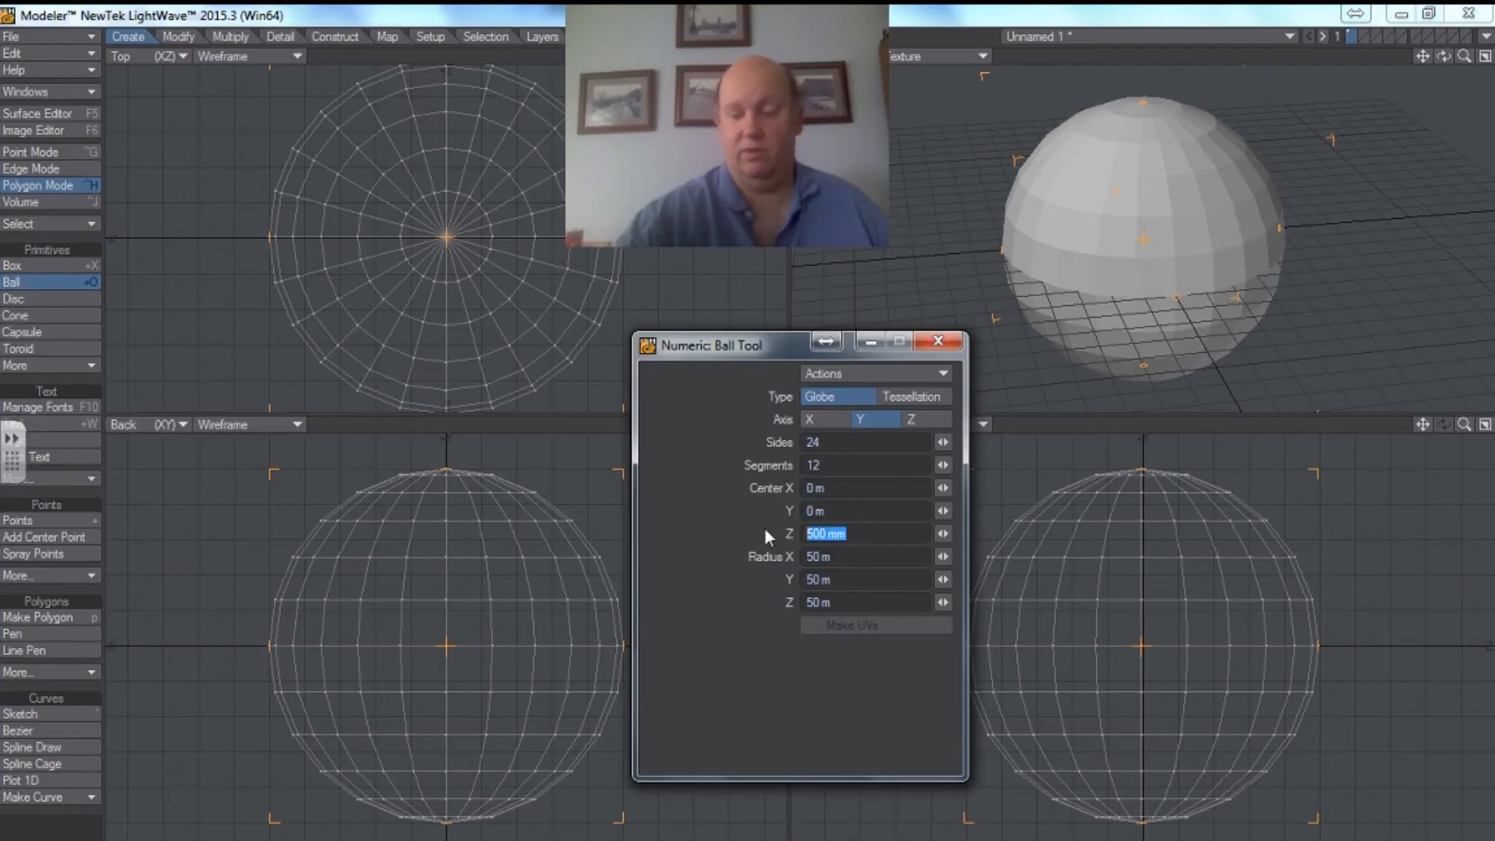
text(0)
key(Return)
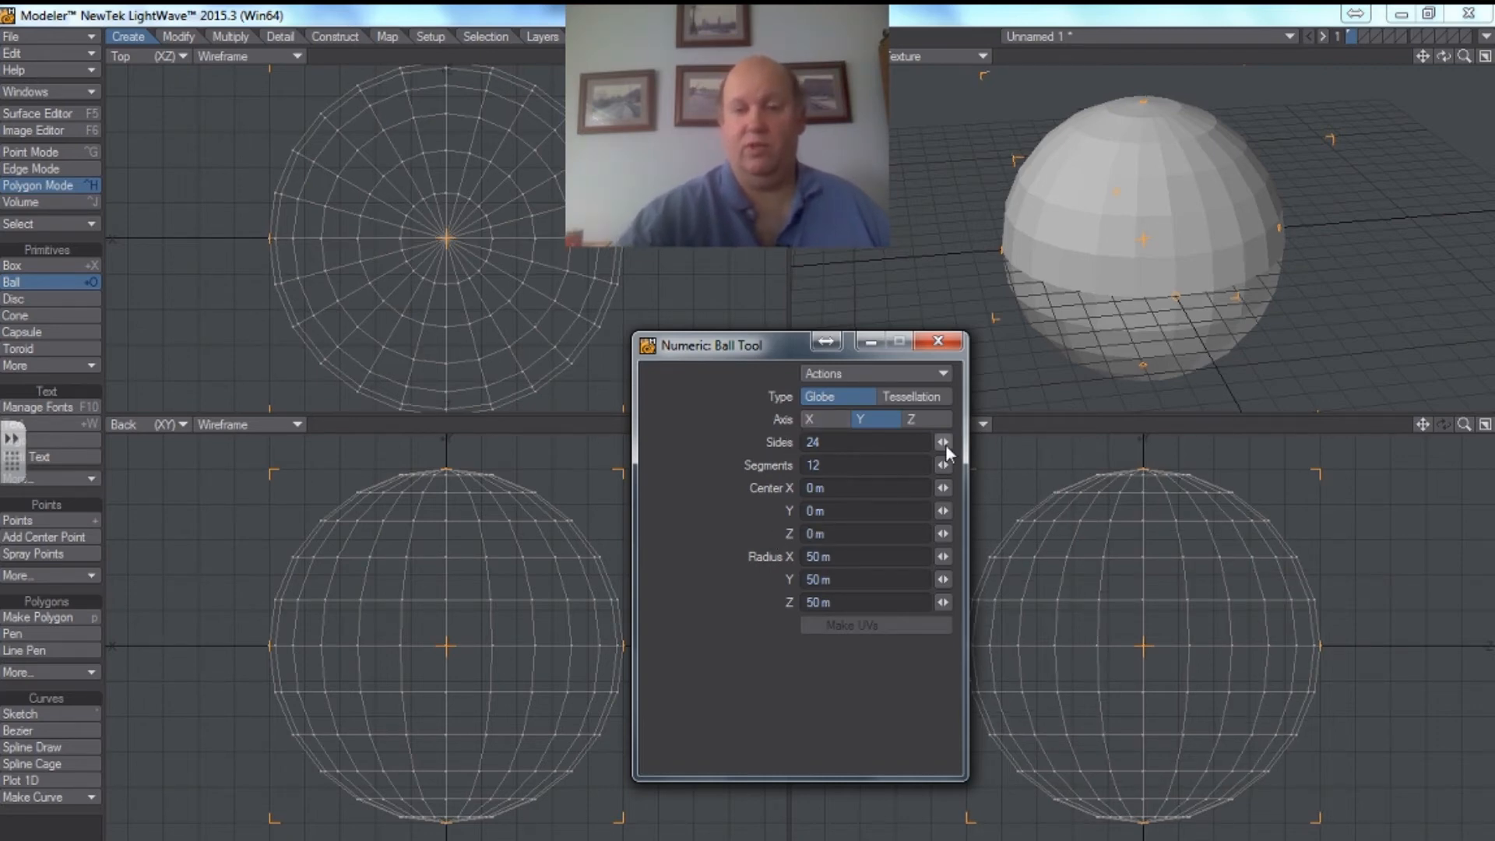
Step: Set the ball to 39 sides and 30 segments, and finish creating it
drag(943, 442, 948, 465)
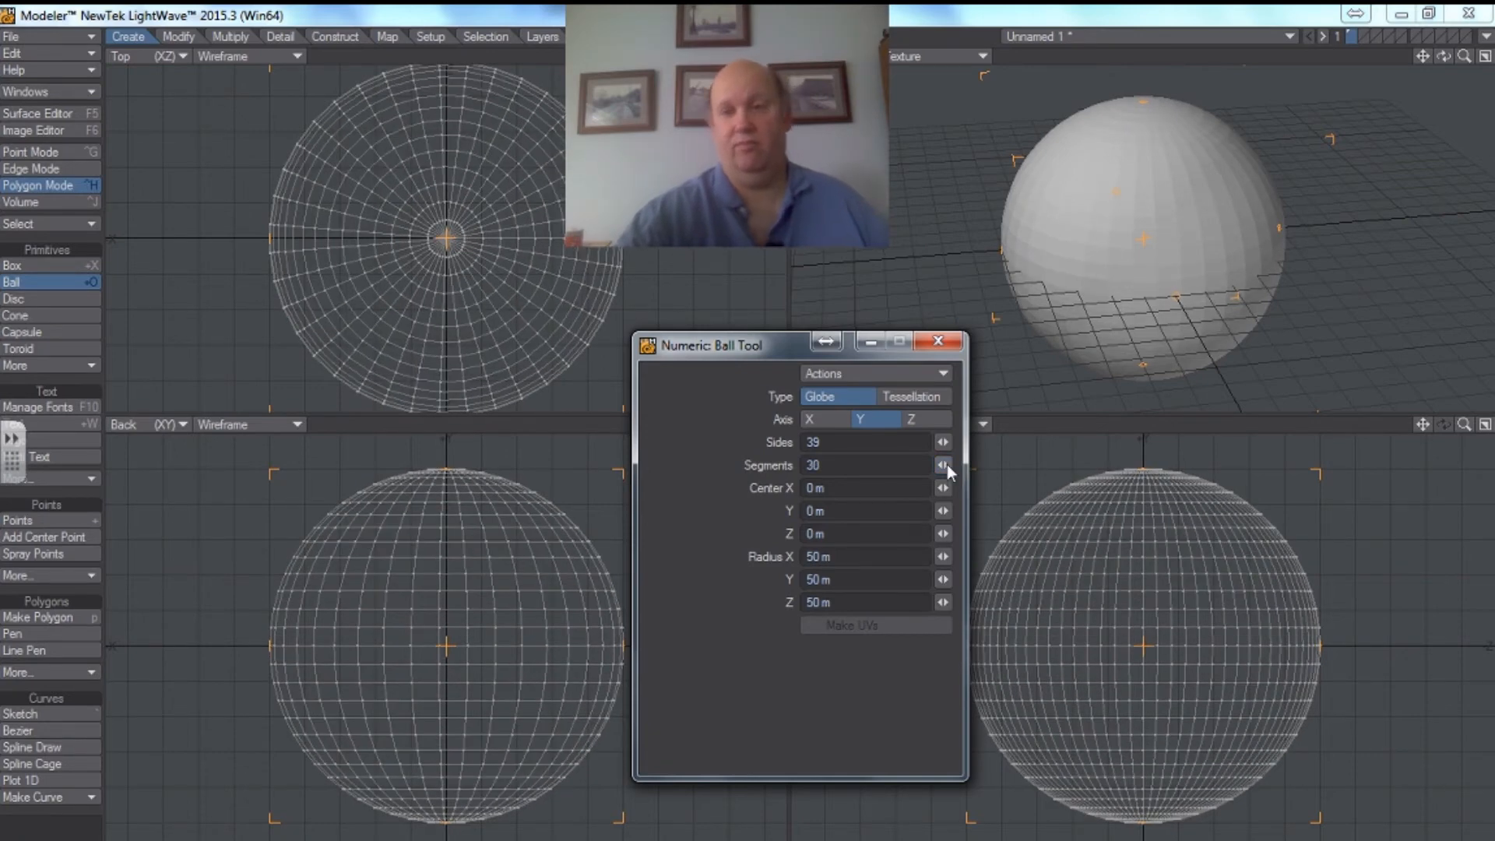
click(941, 344)
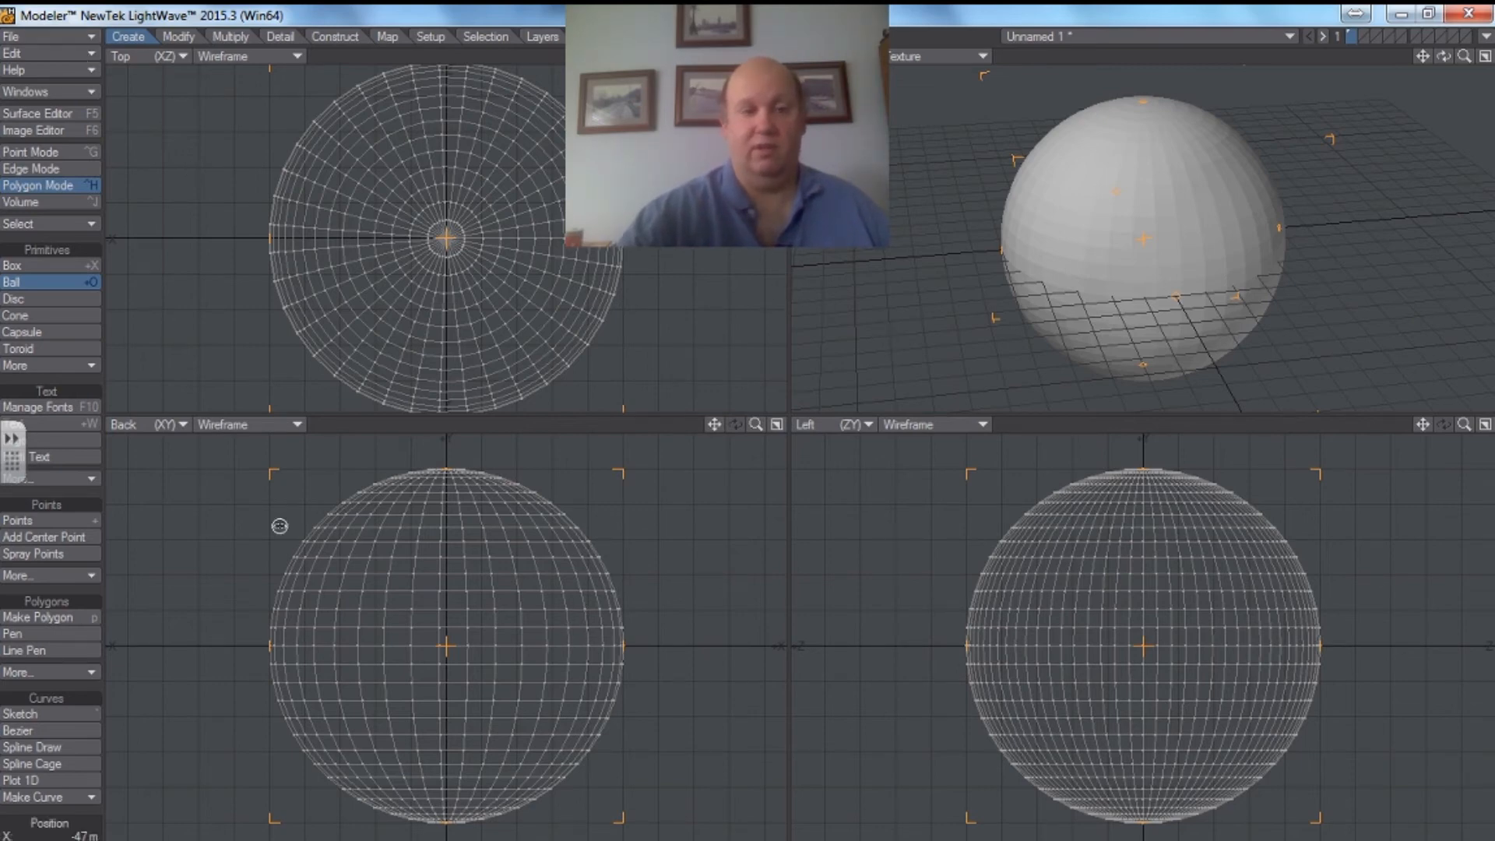
click(36, 281)
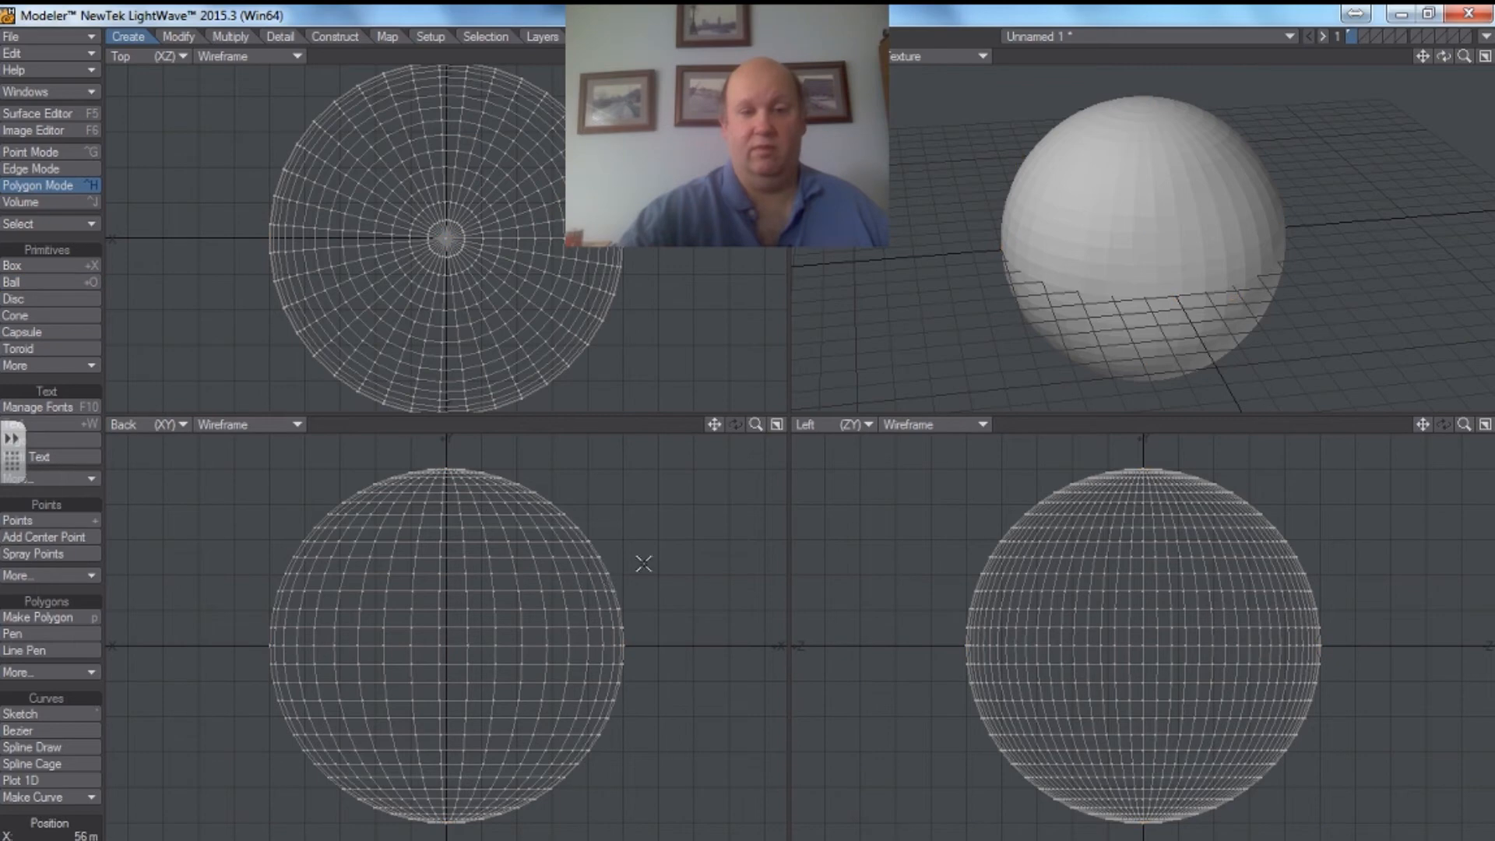
Step: Select all of the ball's polygons and name their surface ball
mouse_move(594, 487)
mouse_down()
mouse_move(418, 446)
mouse_move(248, 607)
mouse_move(278, 791)
mouse_up()
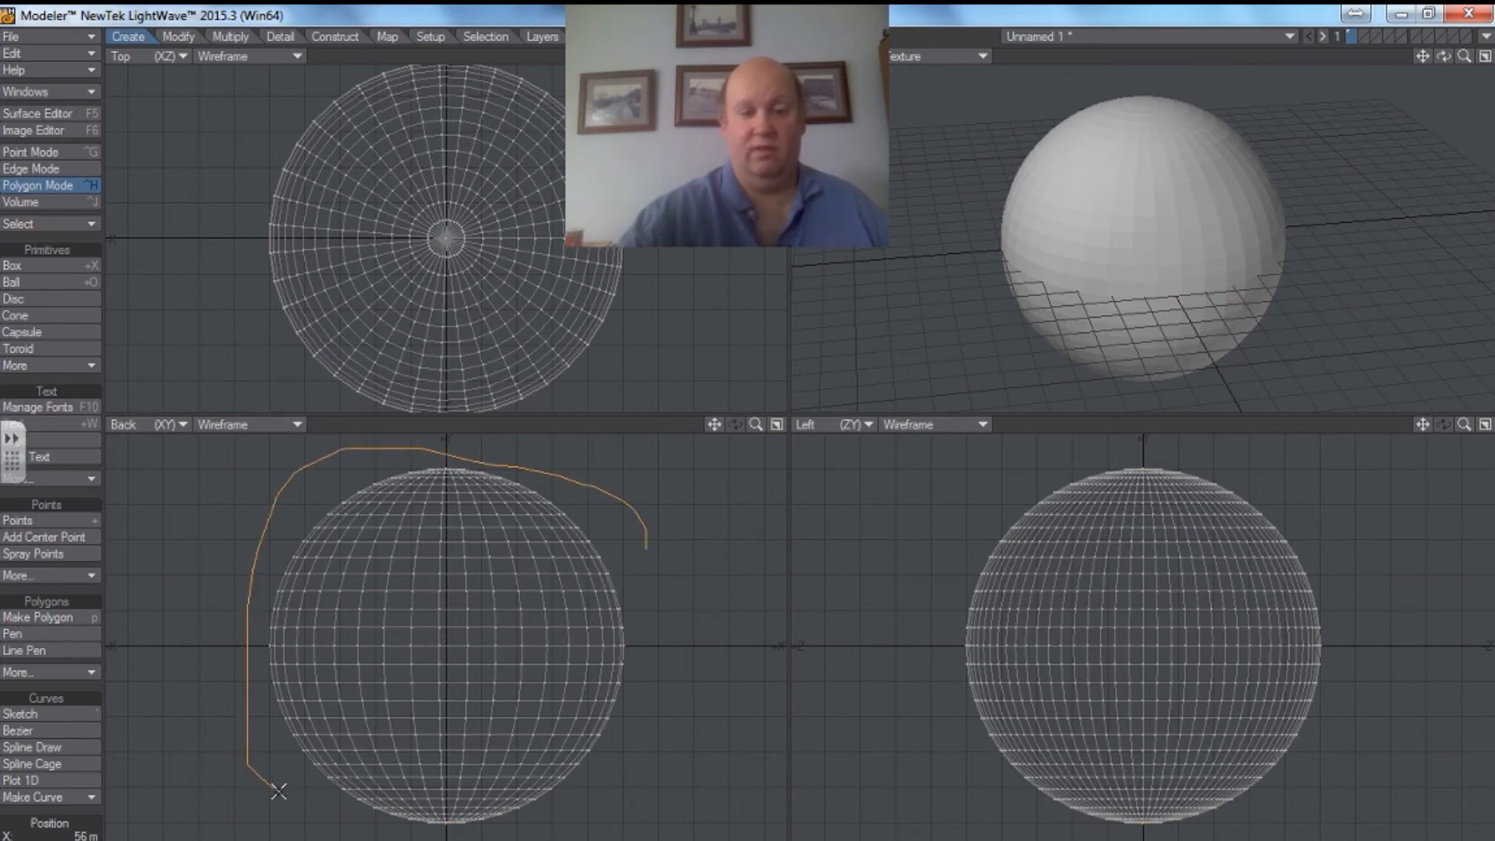
mouse_move(374, 838)
right_down()
mouse_move(633, 545)
mouse_move(627, 521)
right_up()
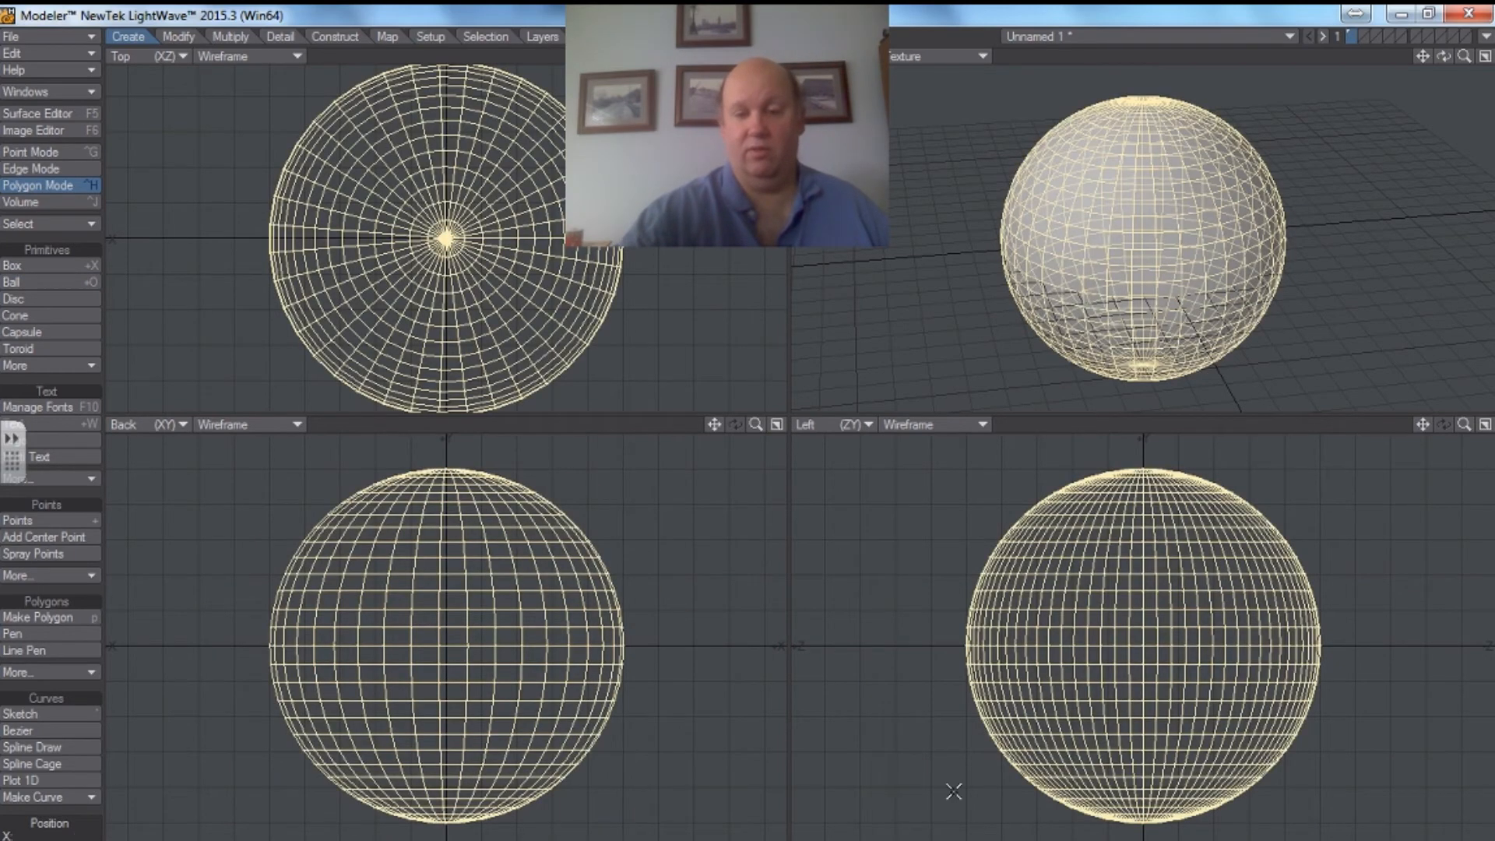
key(q)
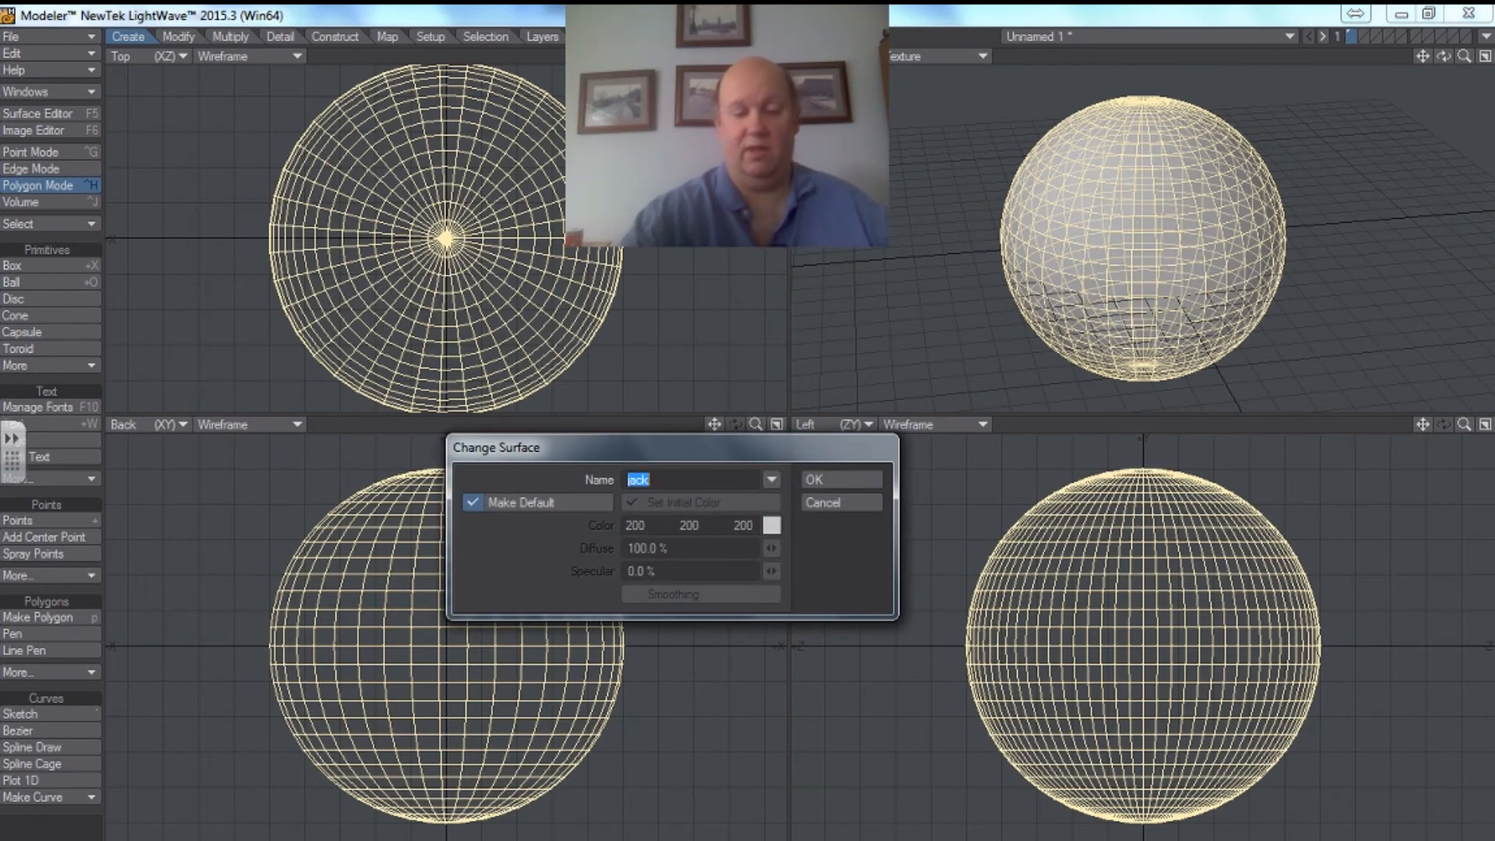
text(ball)
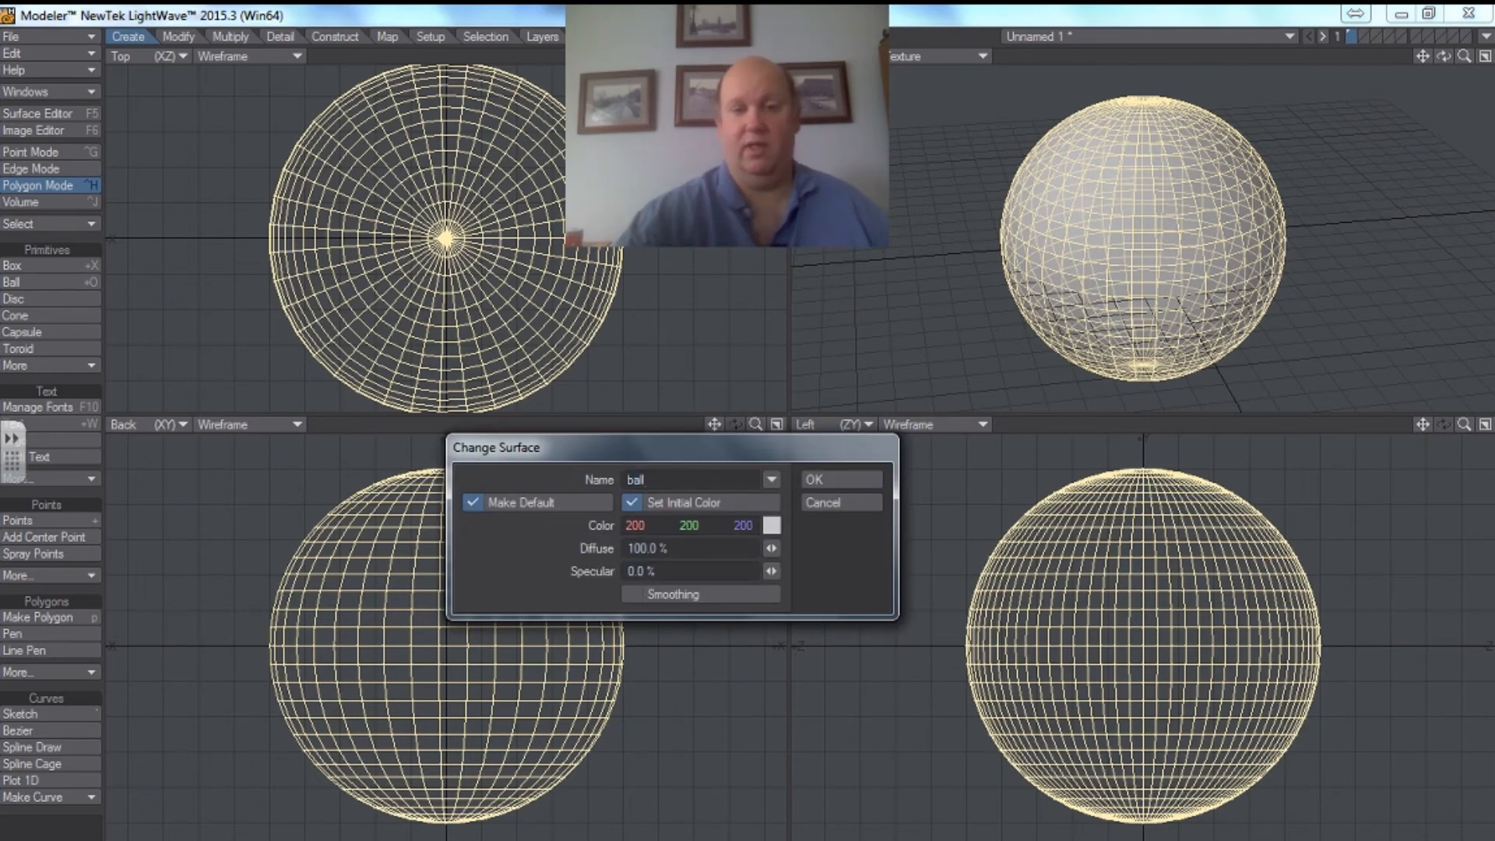
Step: Set the ball surface's initial color to red (191, 0, 0) and apply the surface
click(771, 525)
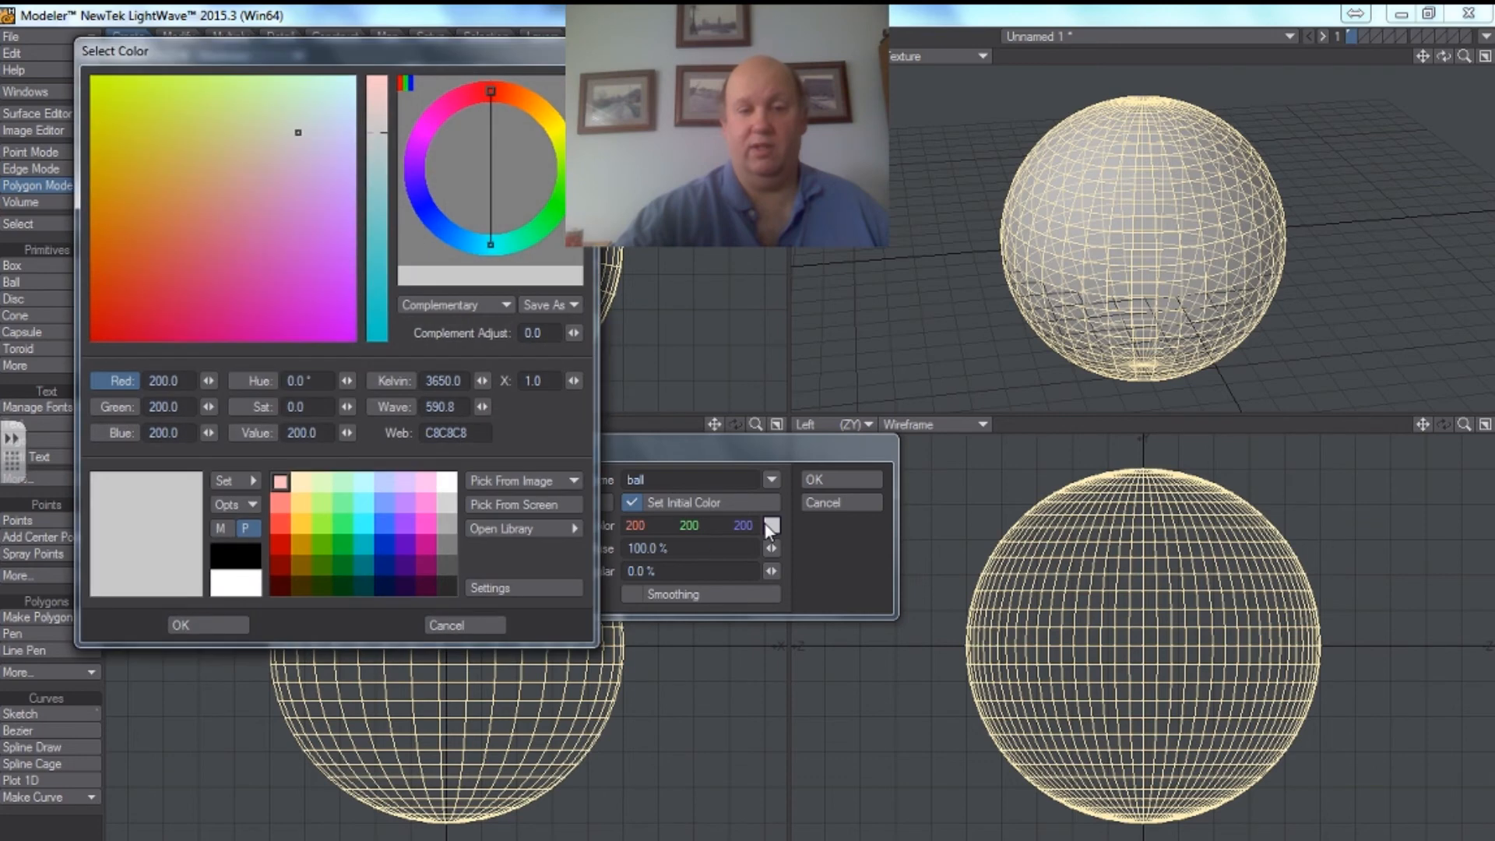
click(280, 545)
click(279, 565)
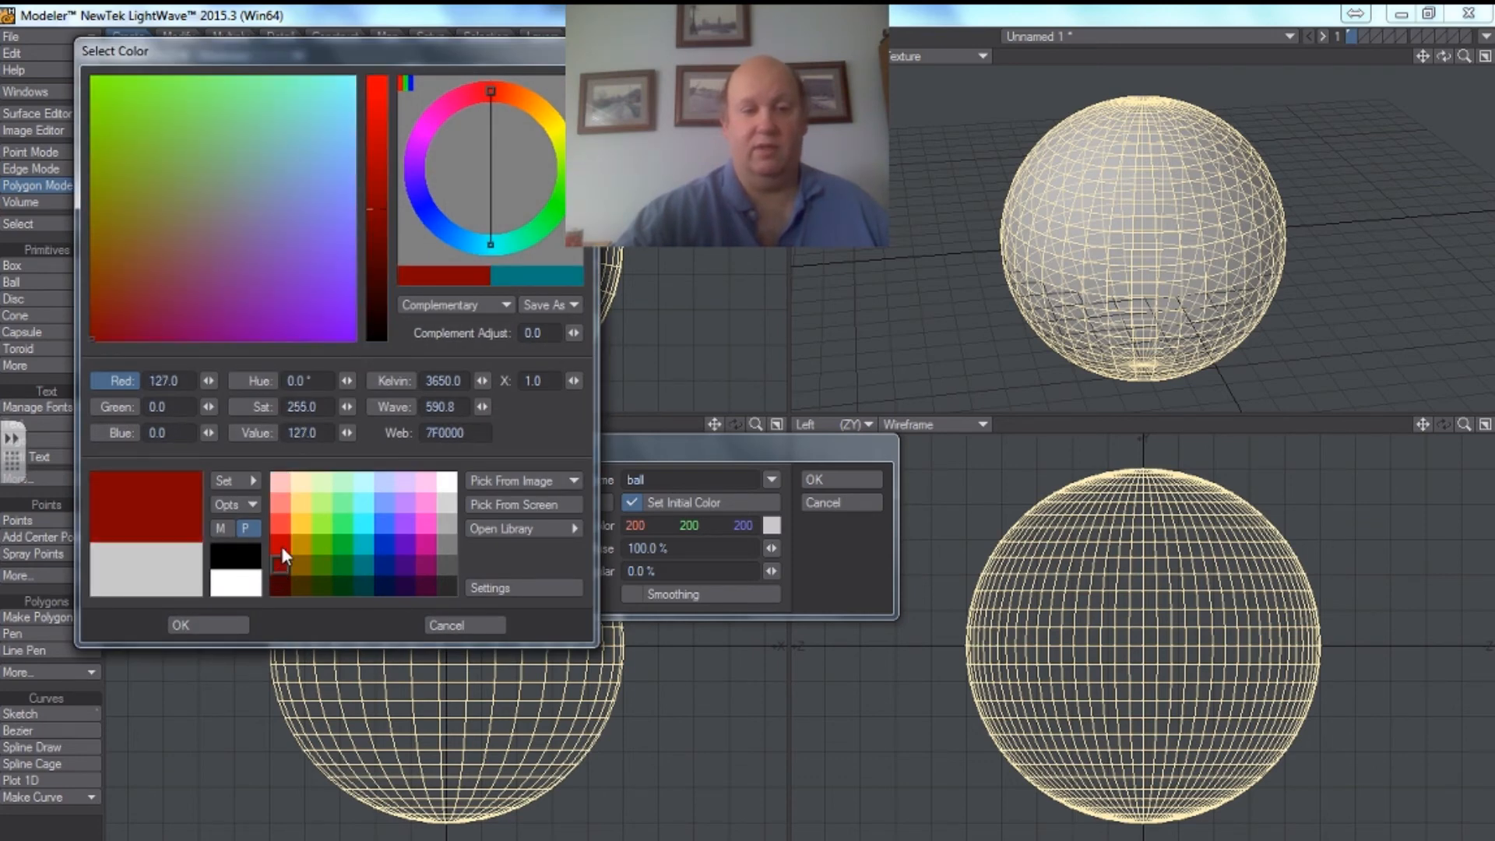
click(277, 525)
click(280, 545)
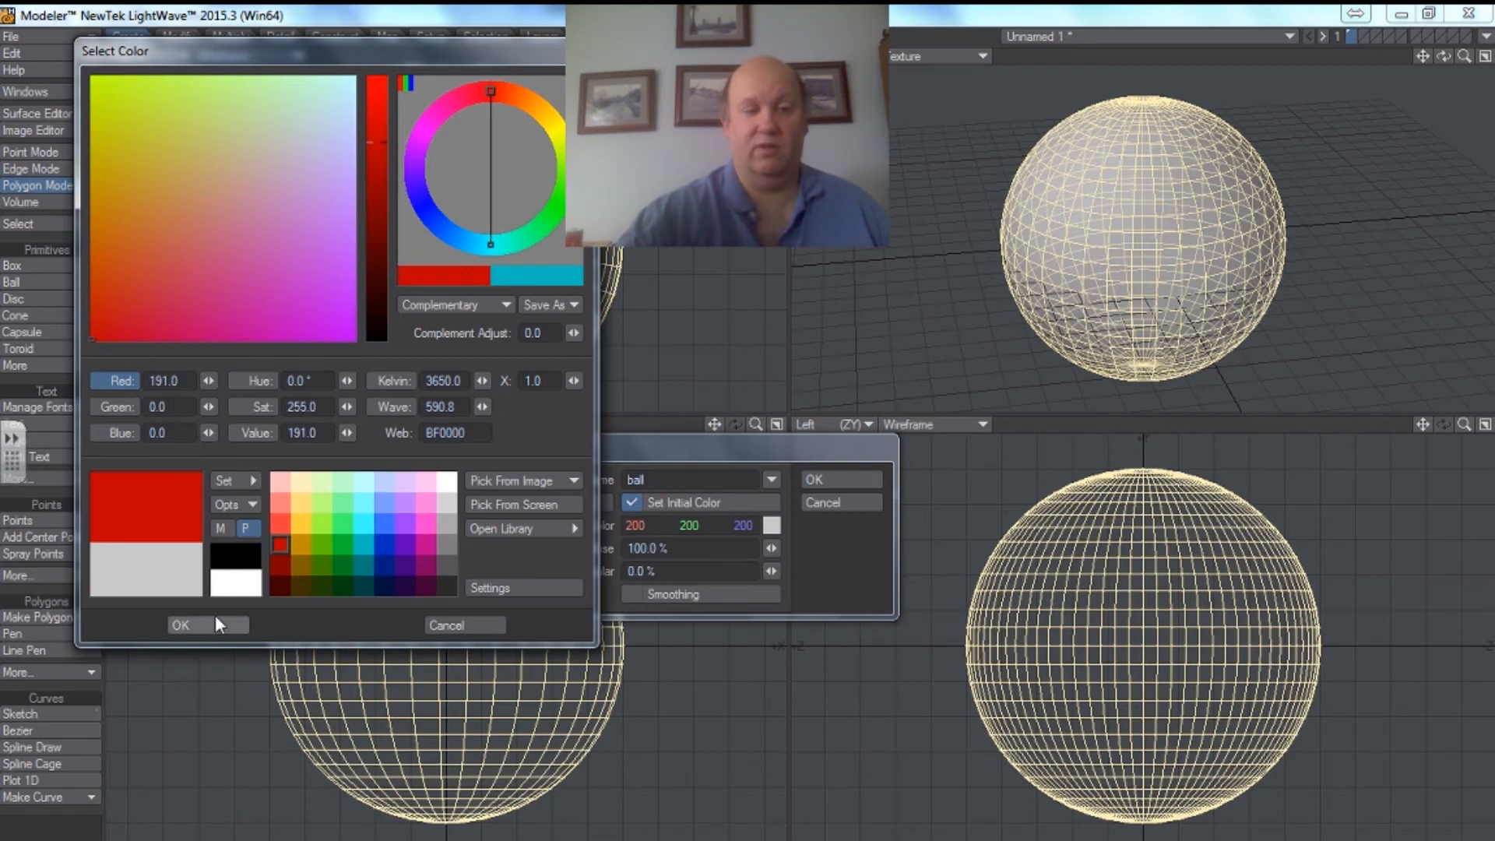
click(213, 623)
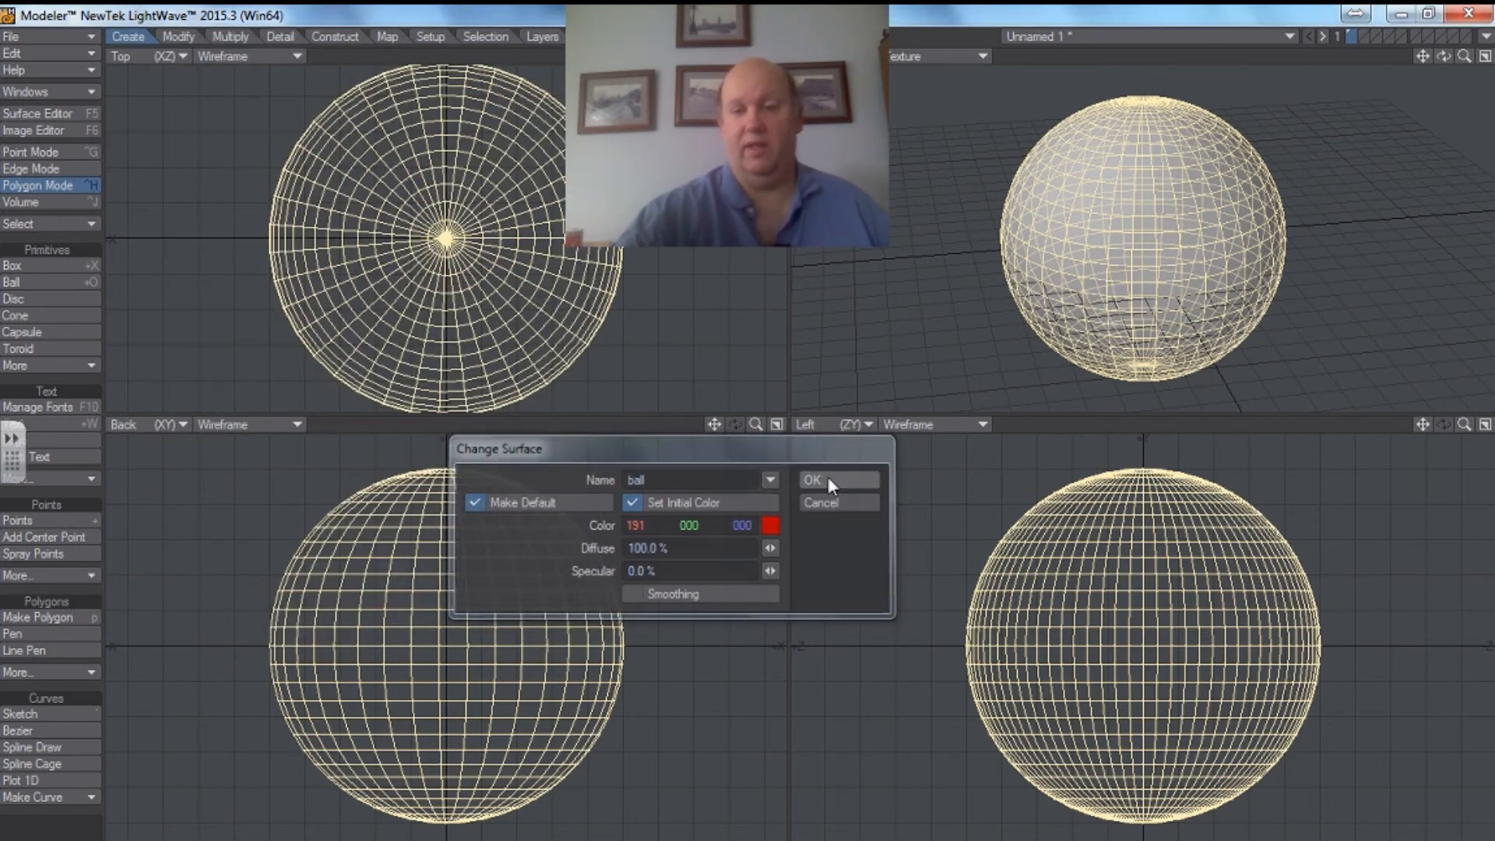
click(828, 478)
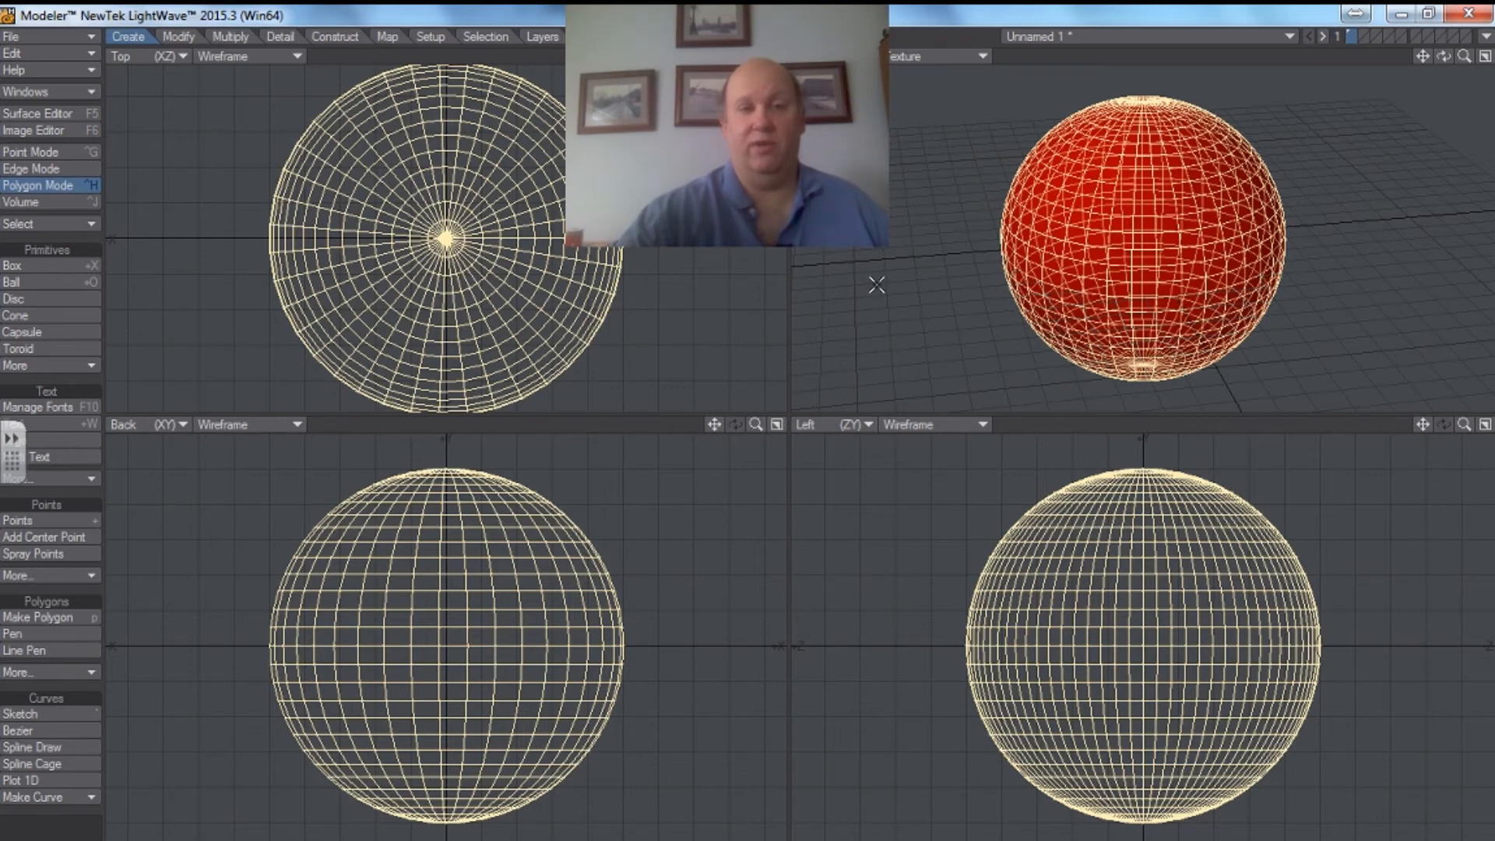
Step: Save the ball object to the Desktop under the file name ball
click(83, 35)
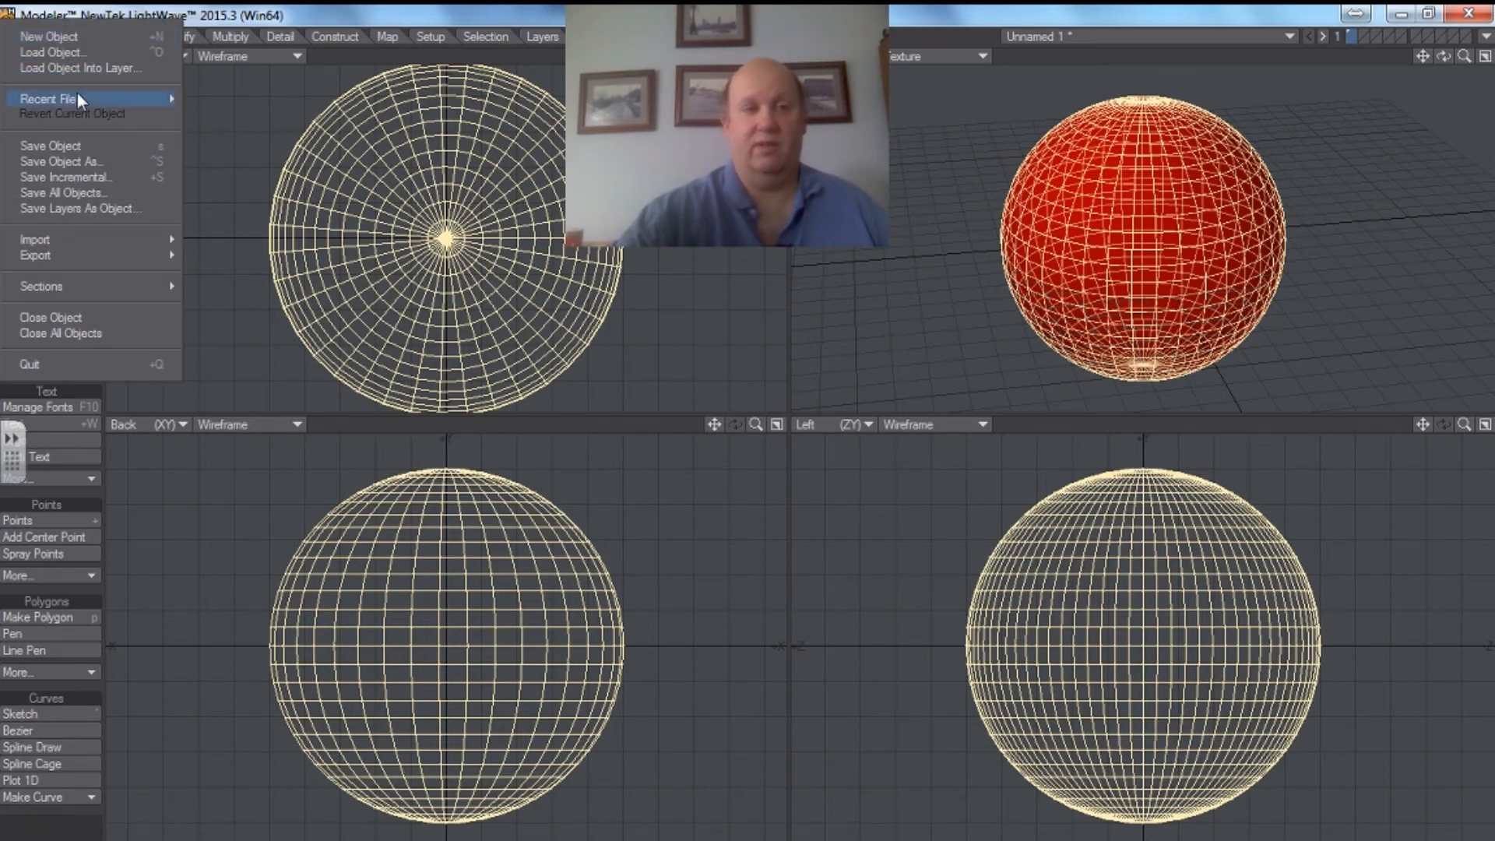
click(71, 145)
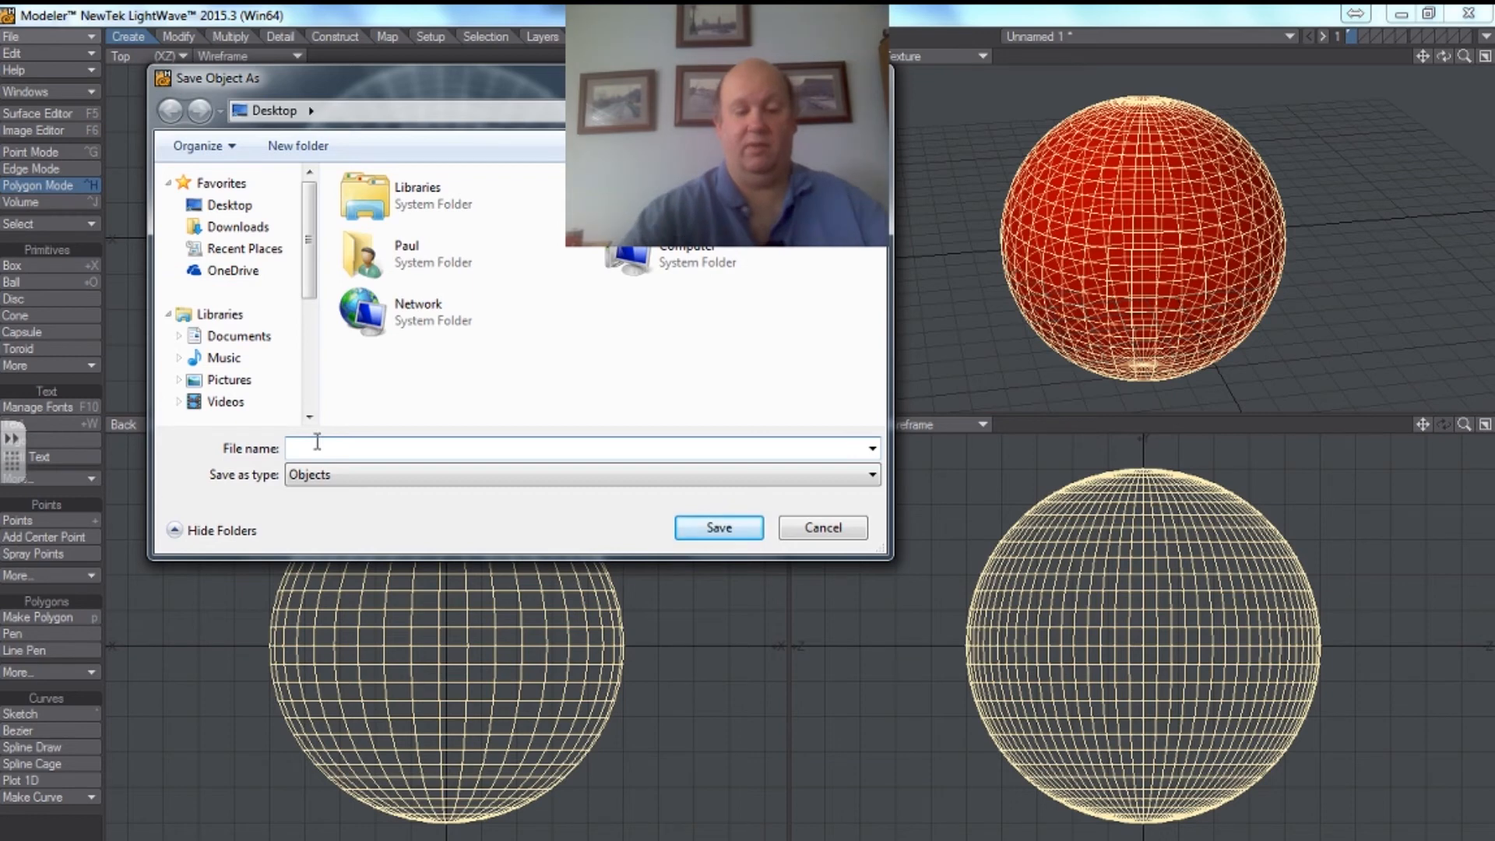
text(all)
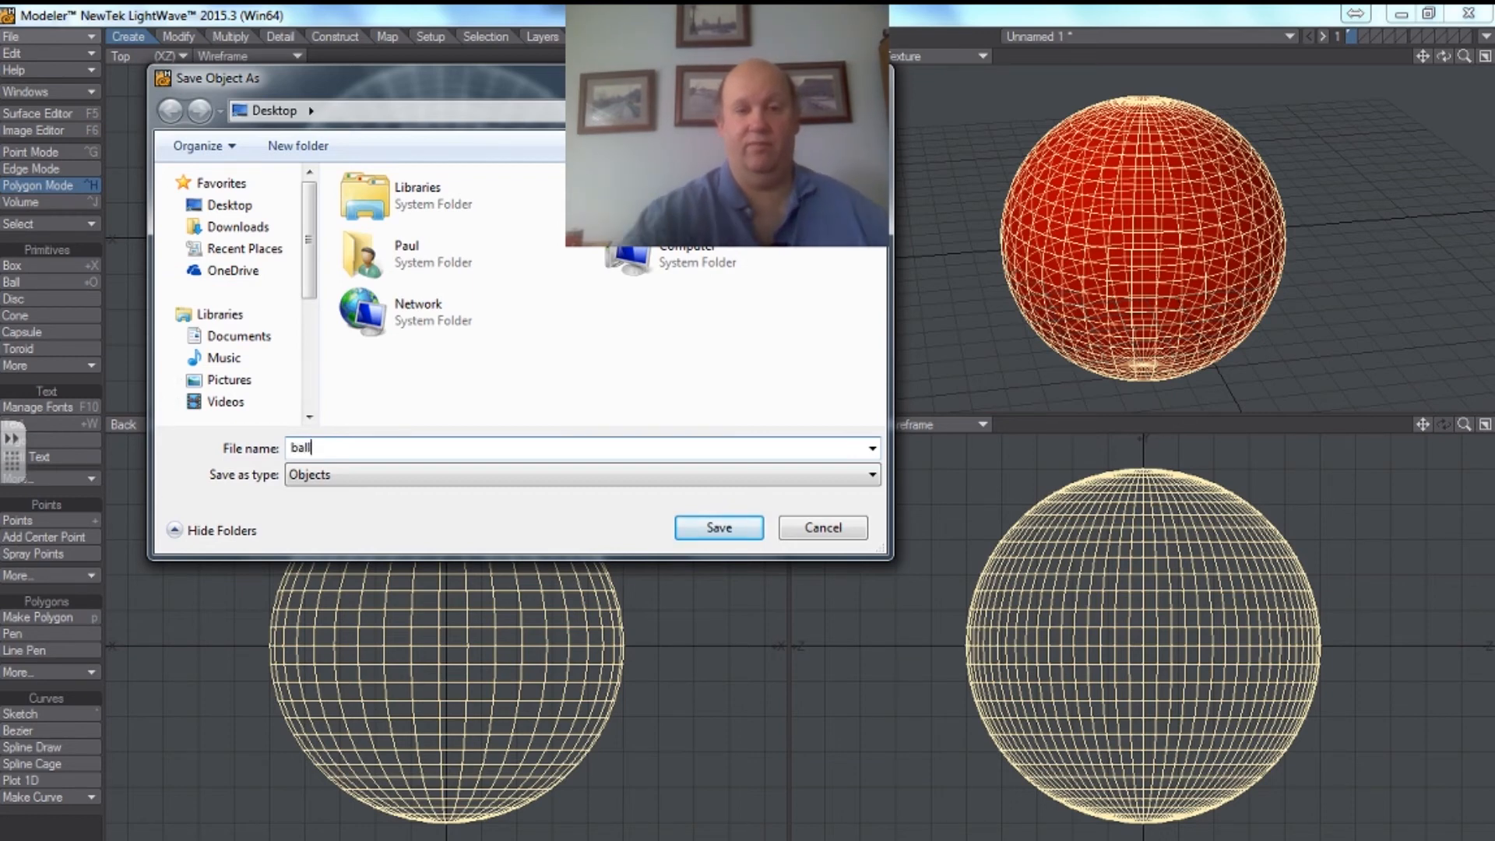
key(Return)
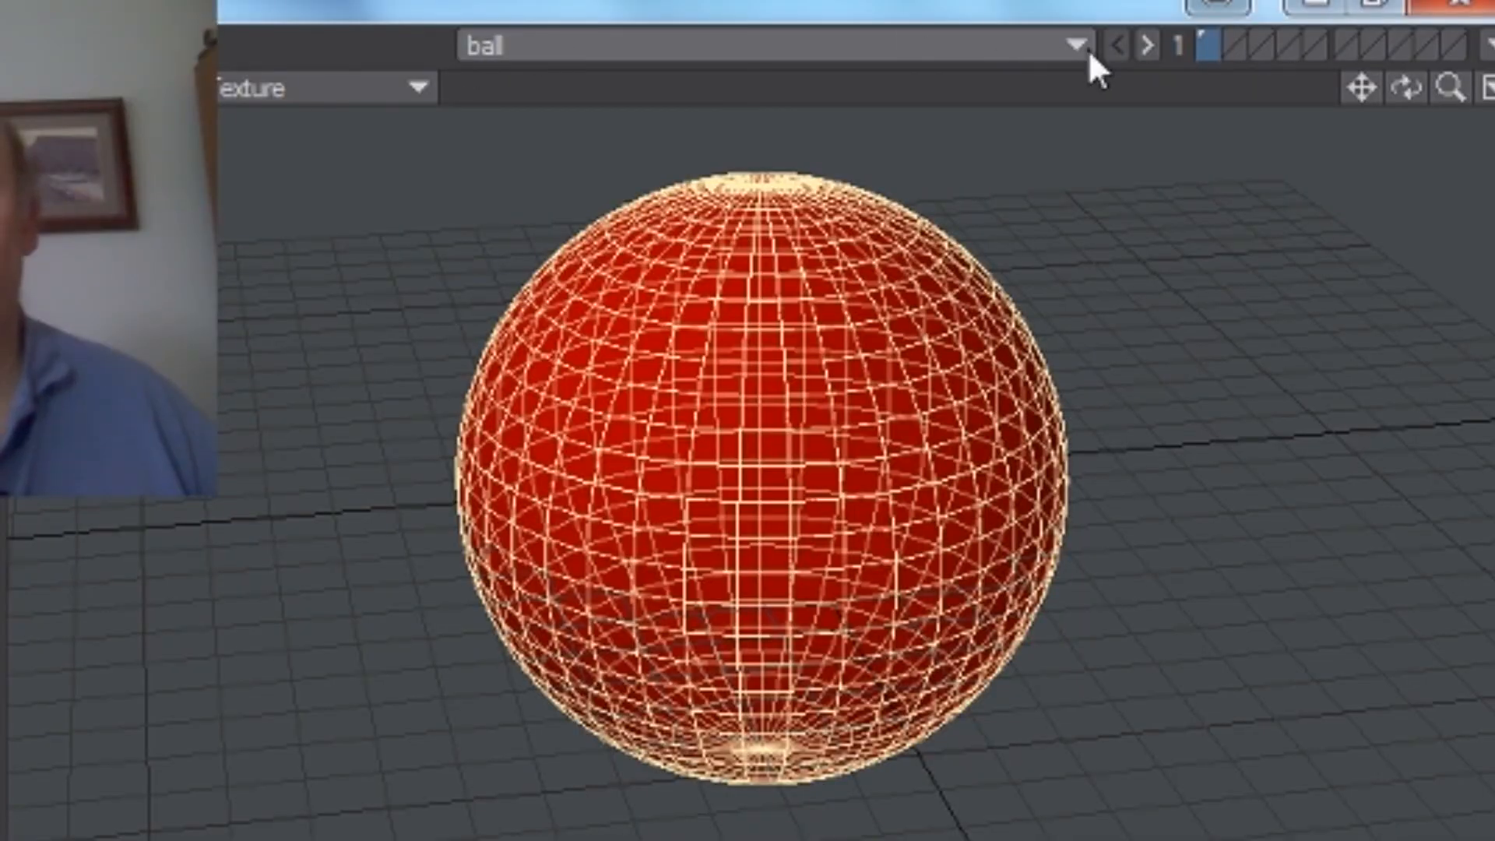
Step: Switch to the unnamed object containing the jack and save it to the Desktop as Jack
click(1075, 45)
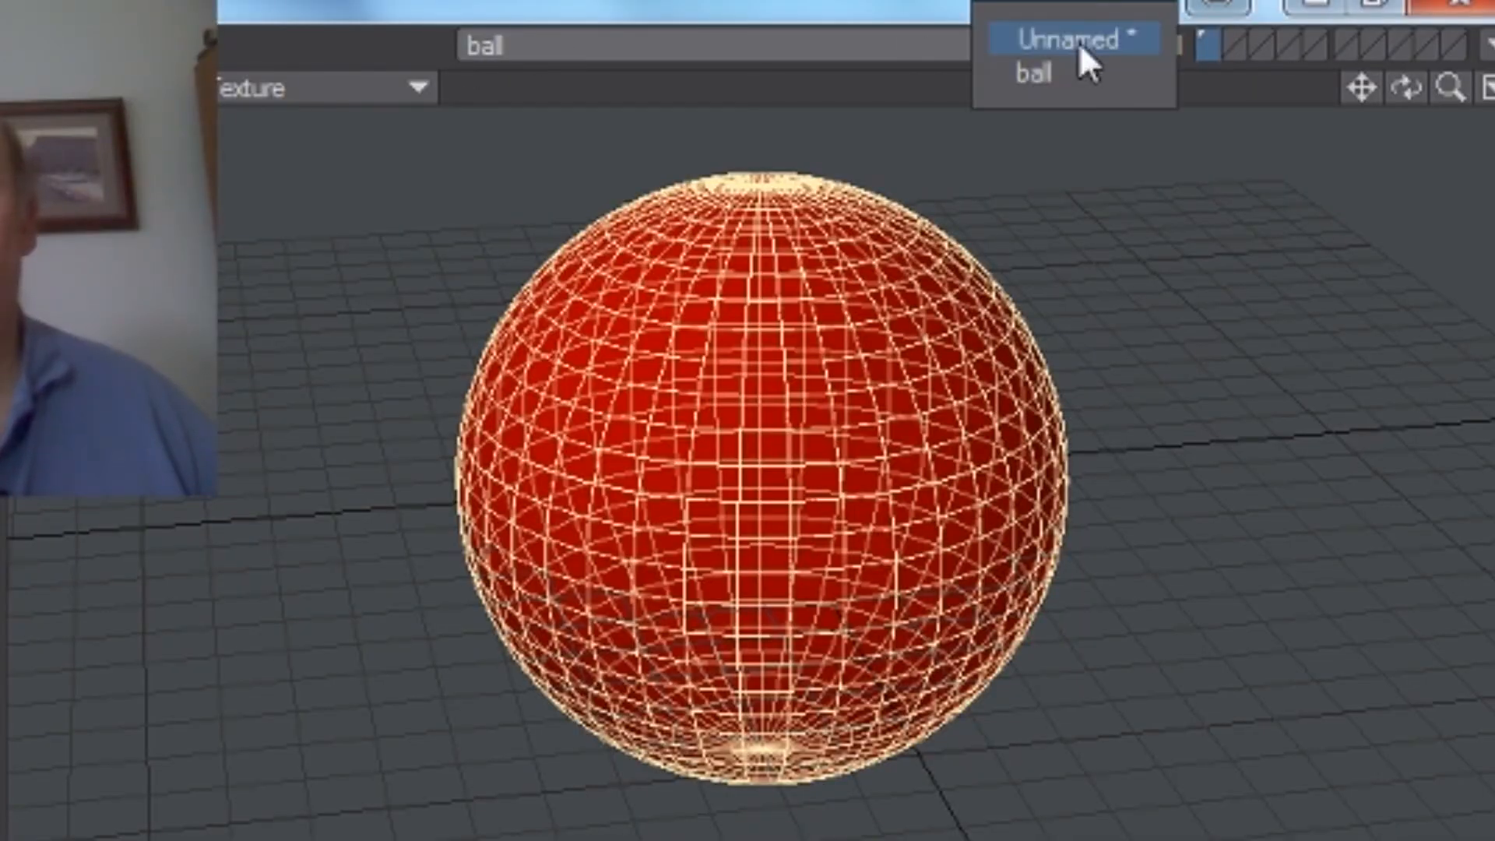
click(1075, 40)
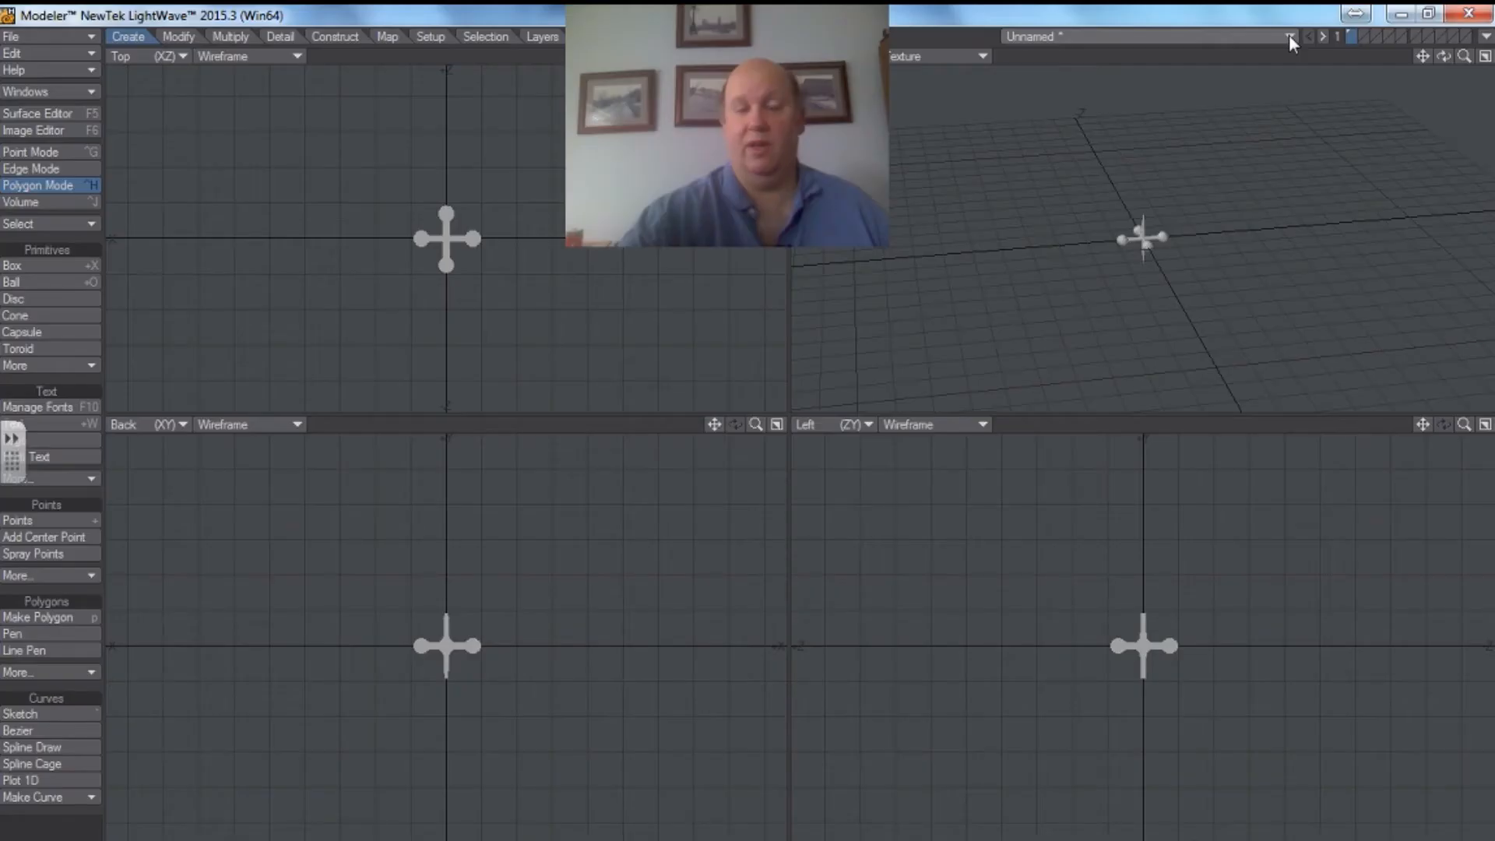
click(86, 35)
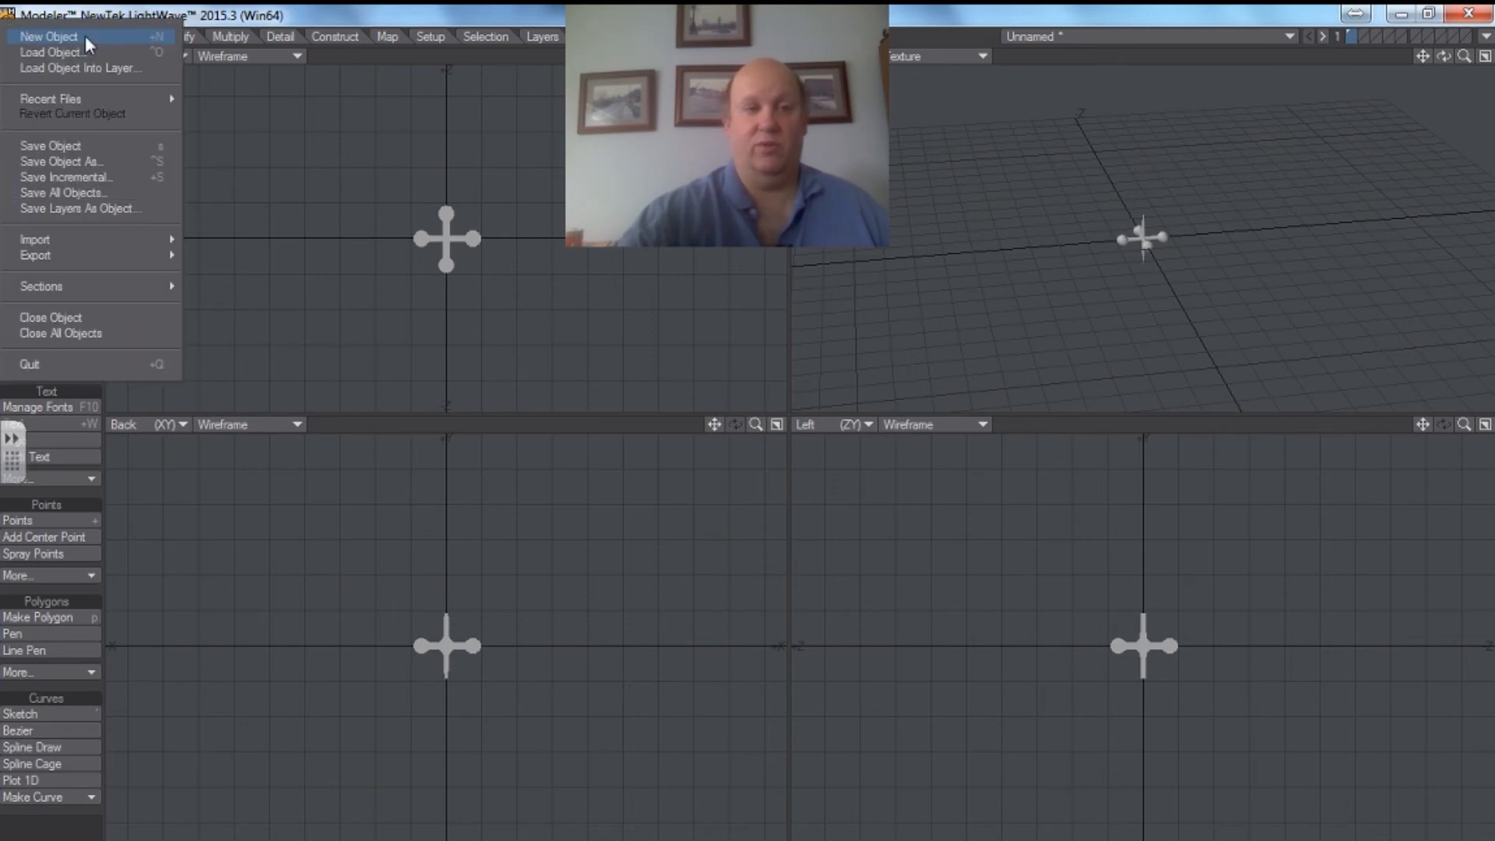
click(82, 148)
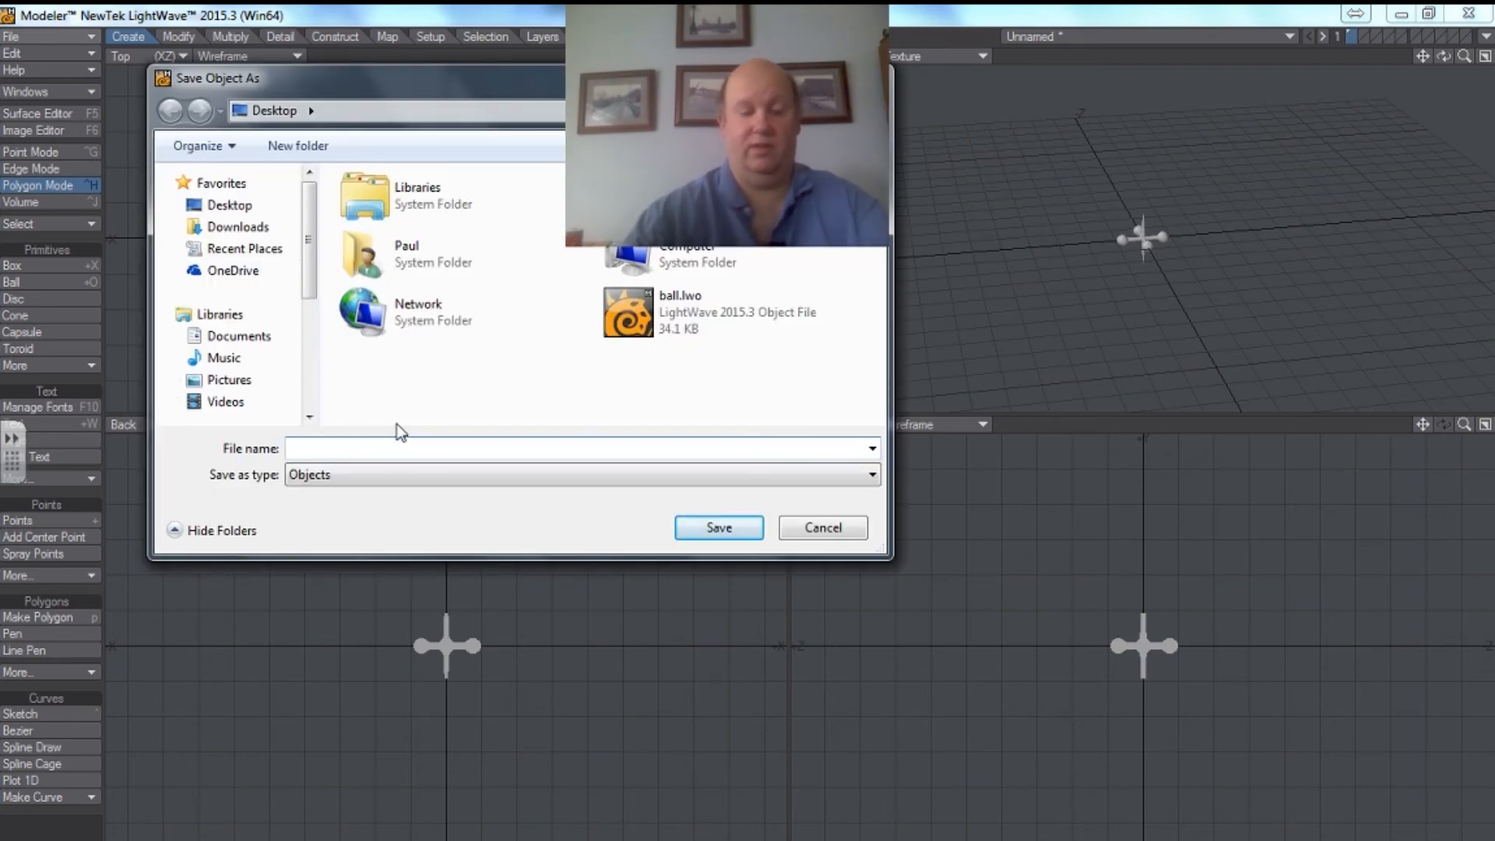
text(Jack)
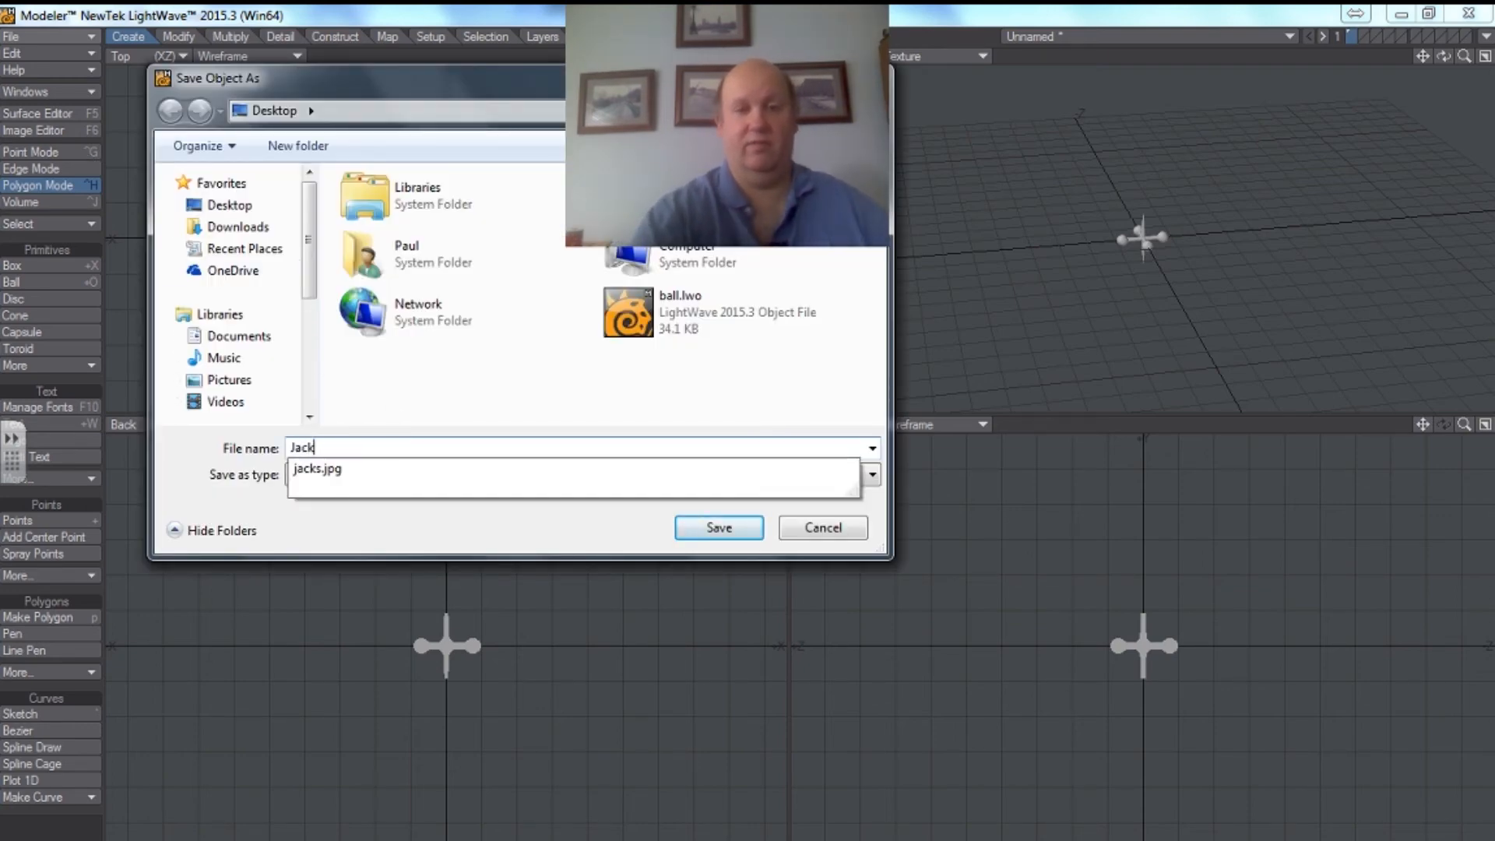
key(Return)
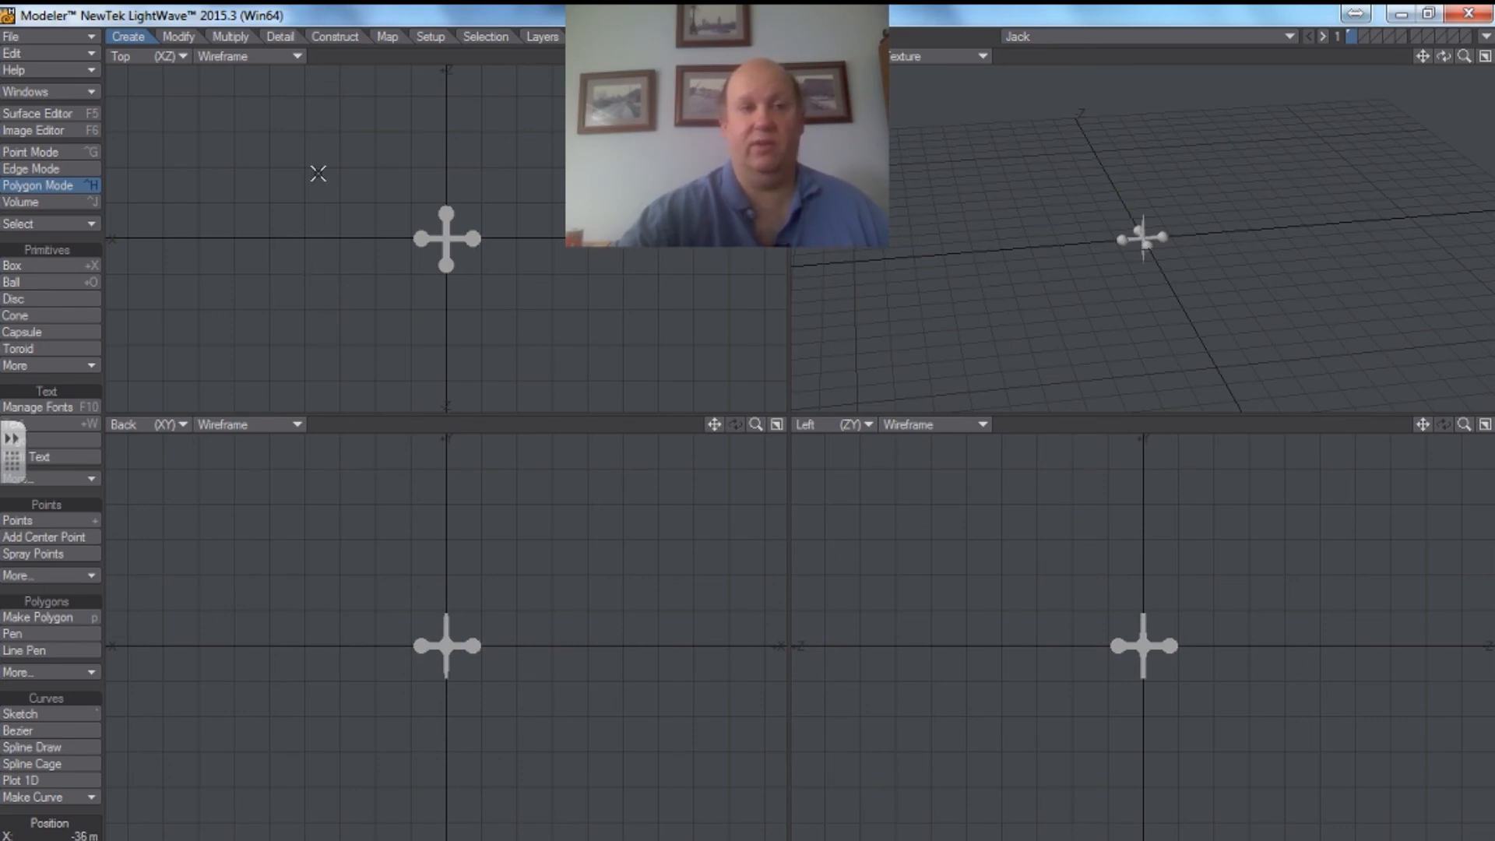
Step: Create a new object and draw a flat rectangular box around the origin, reaching about 710 m in X
click(90, 35)
click(89, 30)
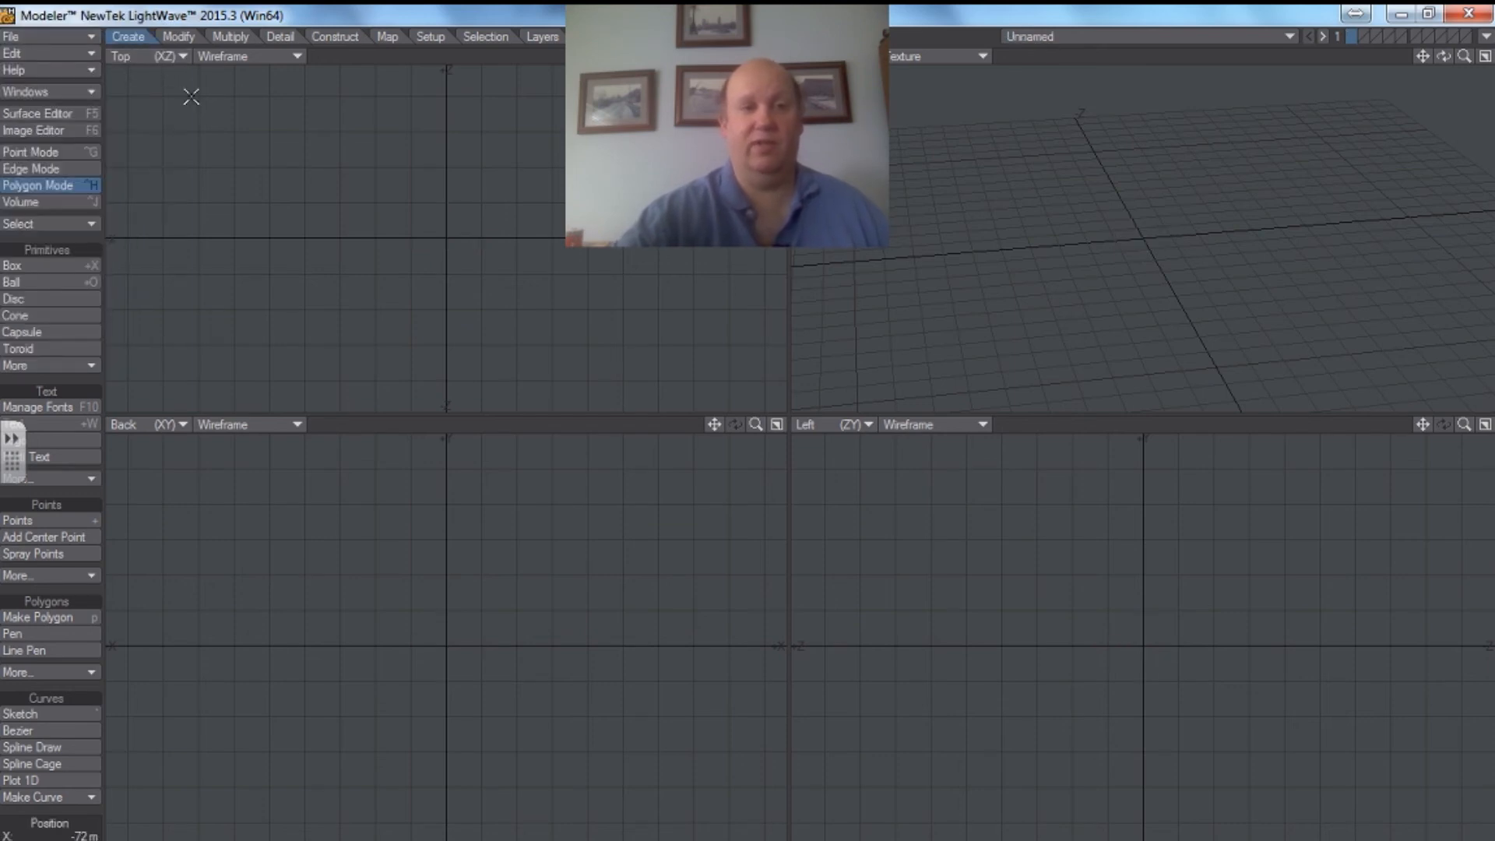
click(45, 263)
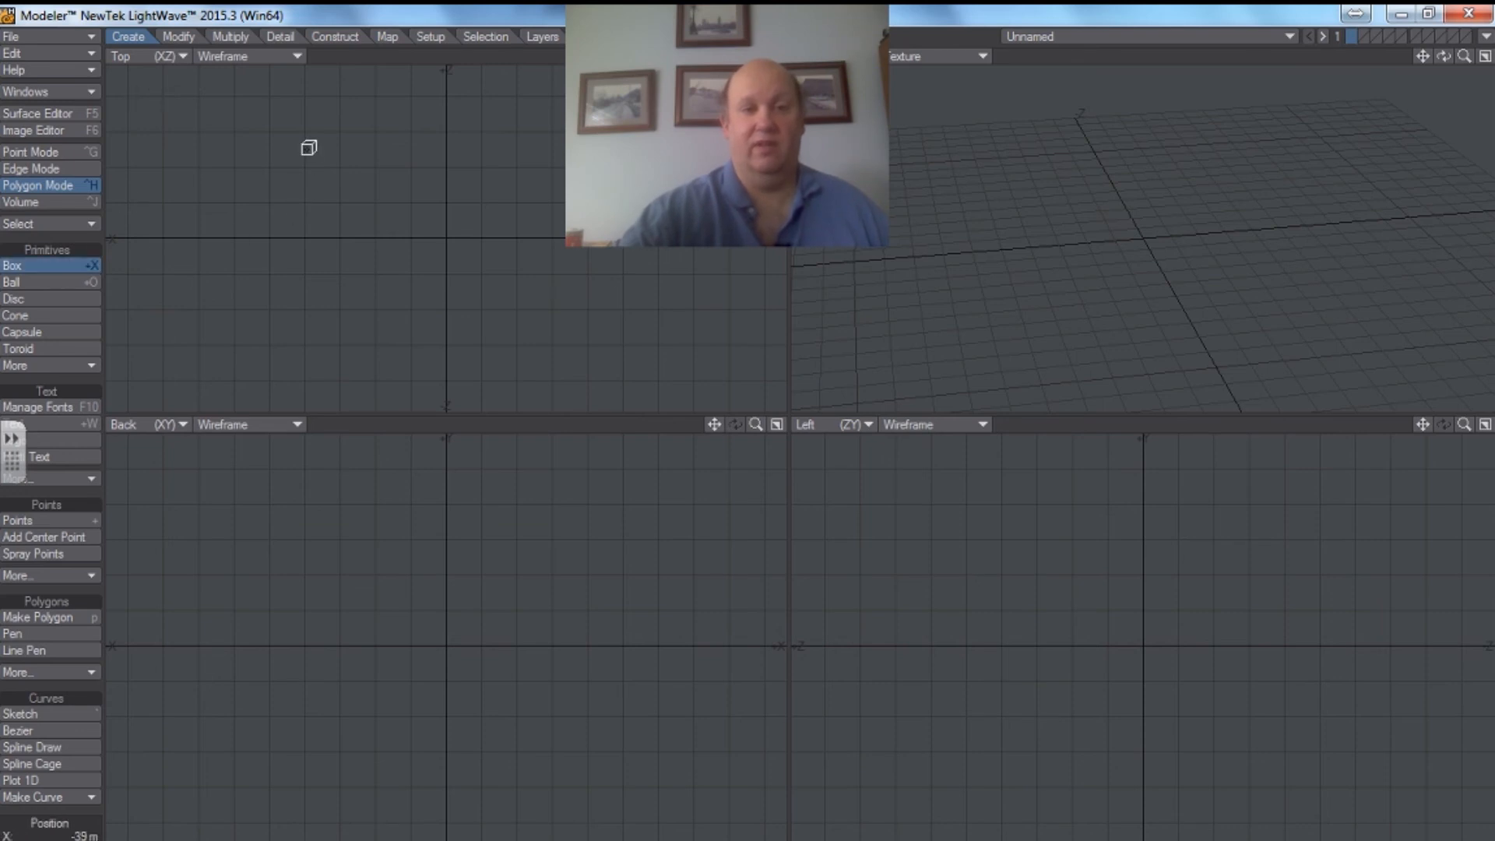
drag(309, 147, 655, 340)
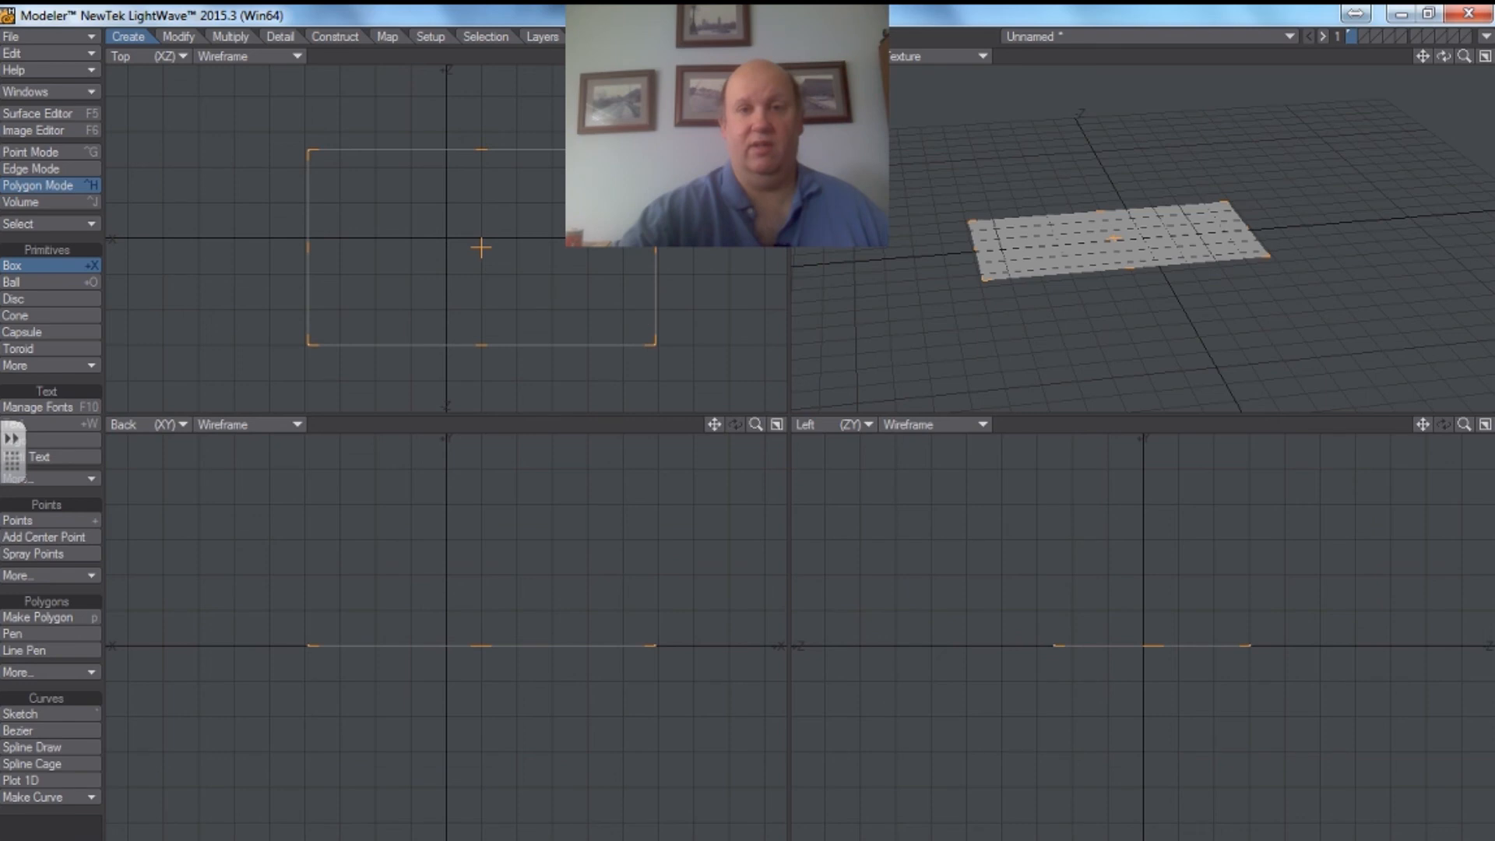
drag(756, 56, 611, 56)
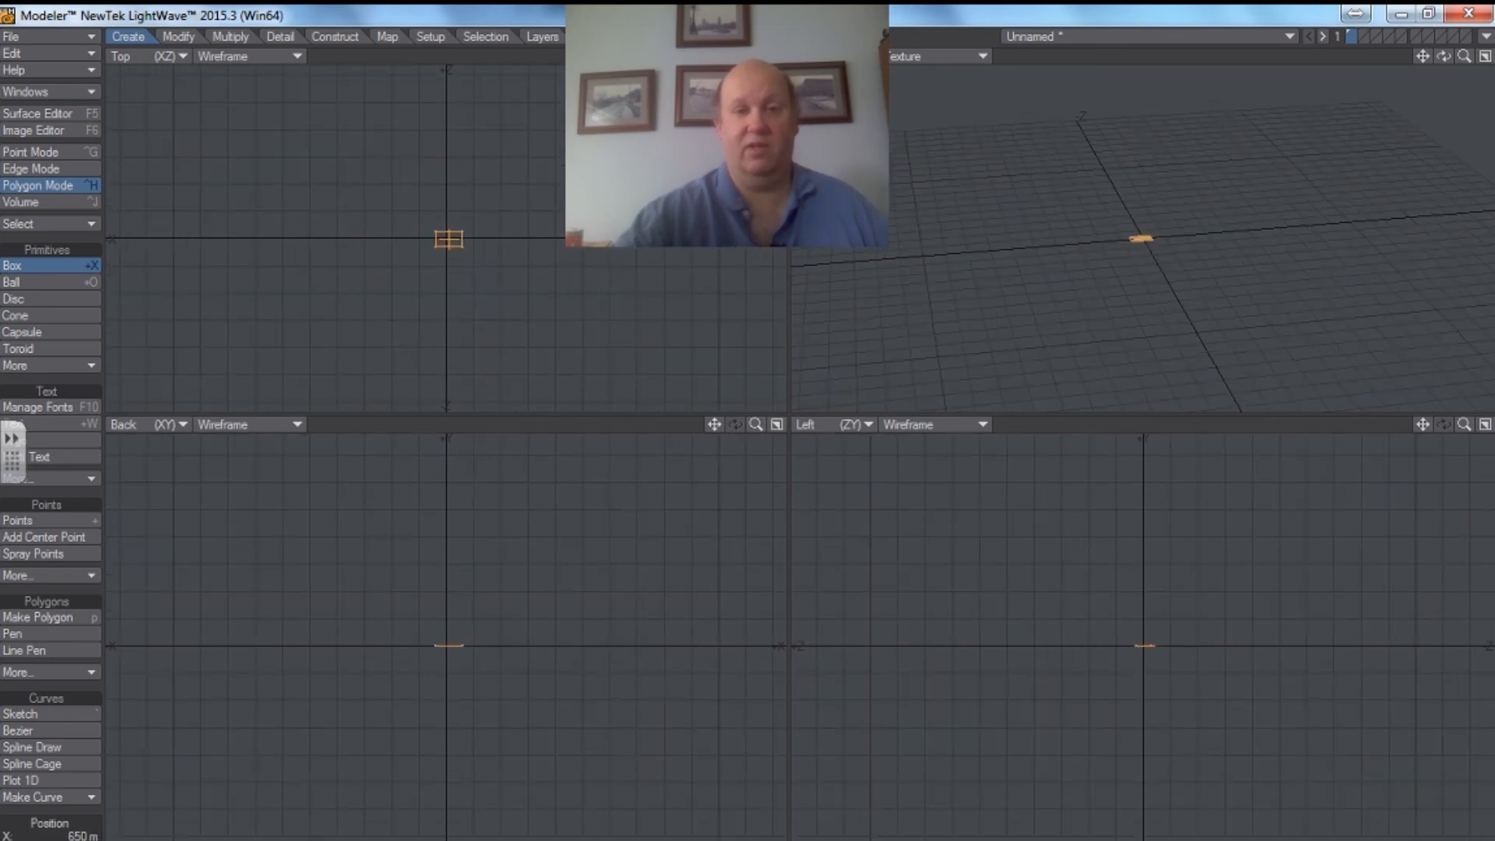
drag(462, 239, 763, 248)
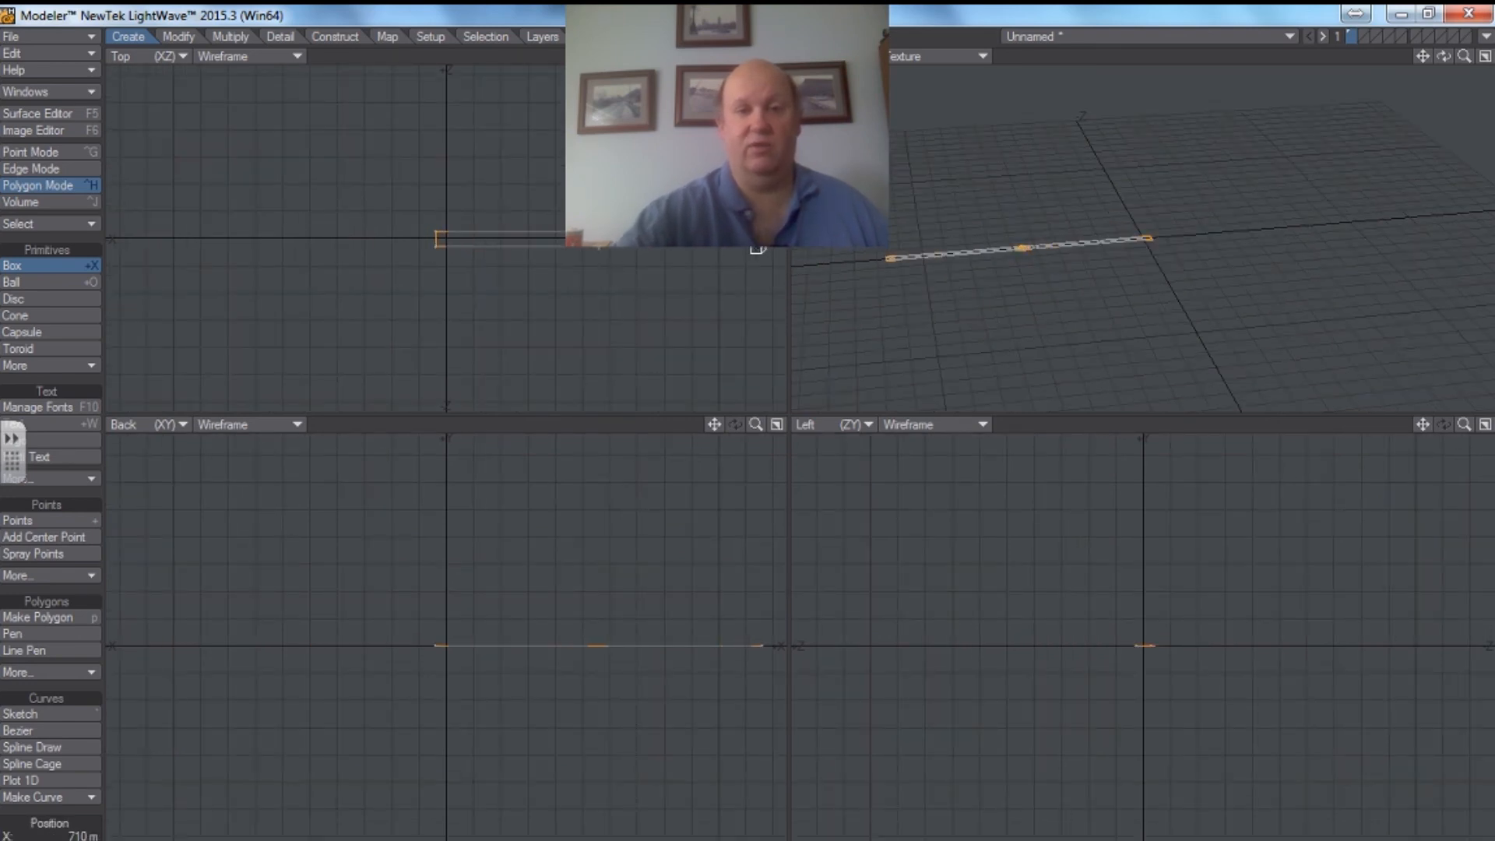
drag(445, 250, 118, 258)
drag(421, 230, 433, 387)
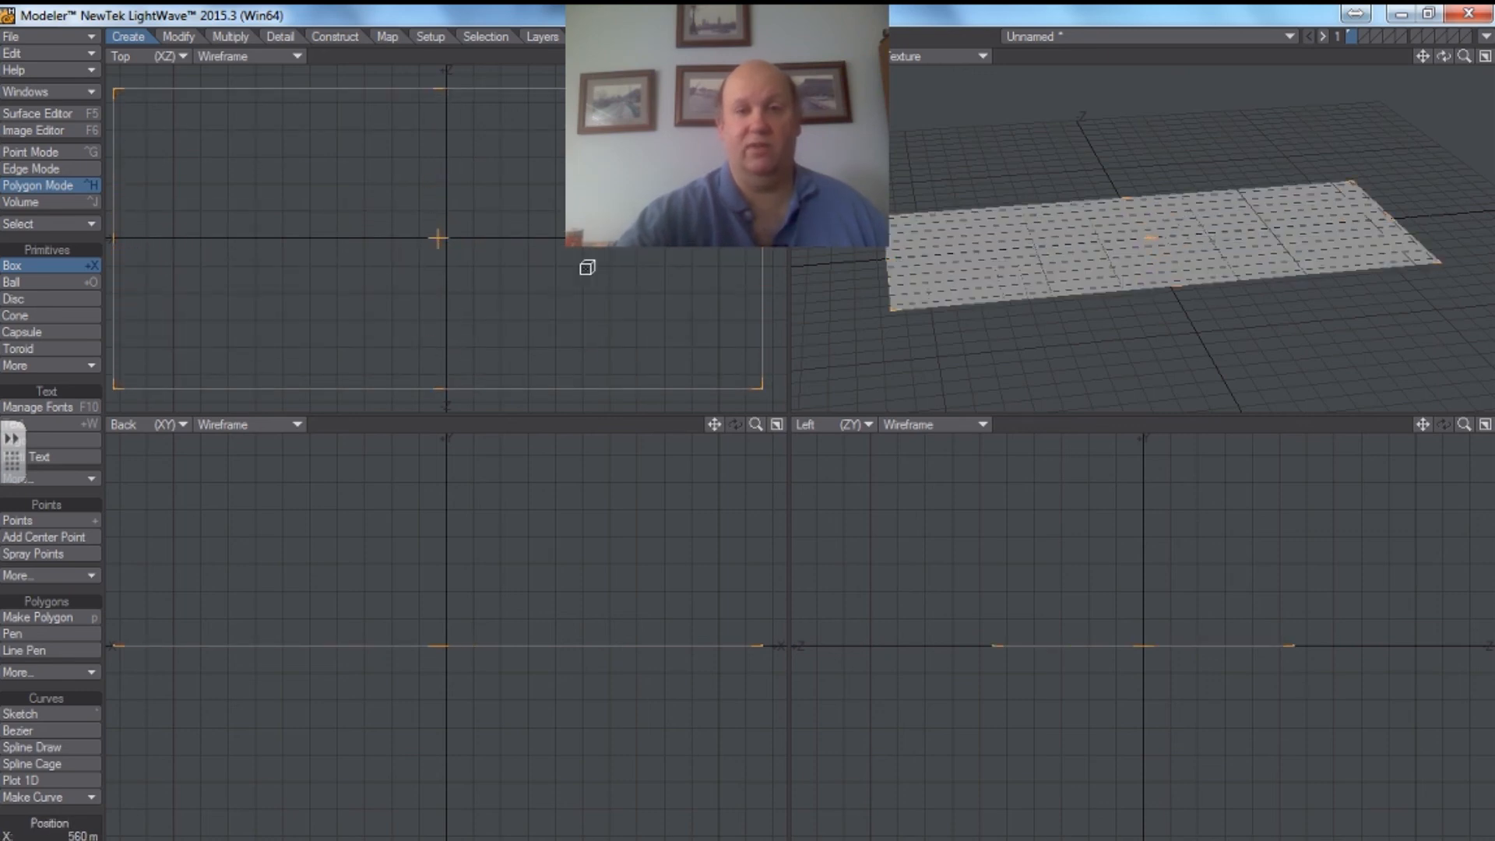
Step: Enlarge the flat box on all four sides around the origin to about 4.7 km in X, and give it a slight thickness
scroll(433, 388, down, 5)
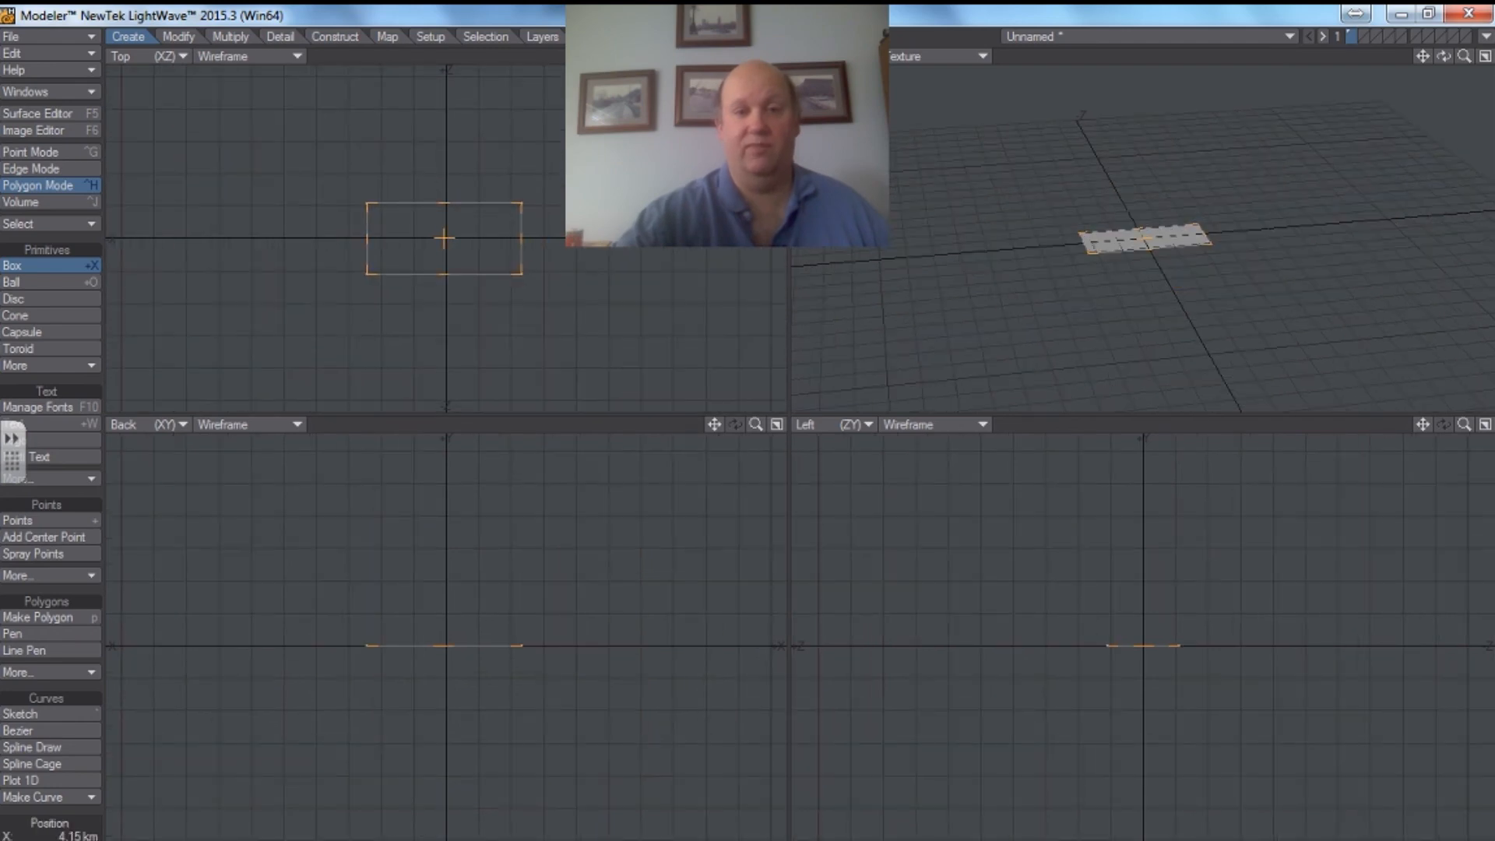
drag(529, 241, 755, 250)
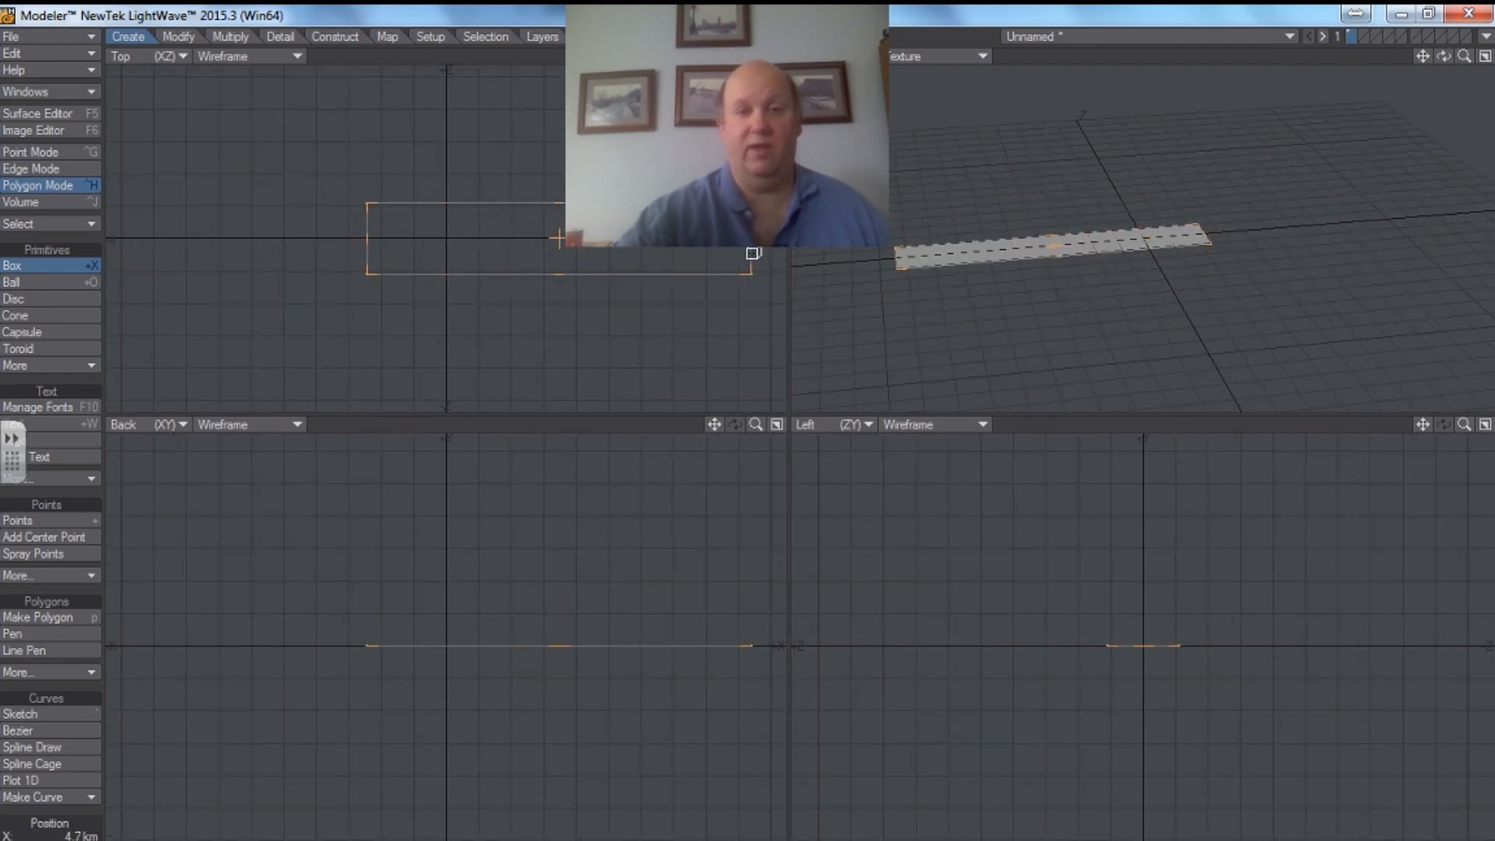
drag(356, 243, 121, 244)
drag(407, 207, 421, 86)
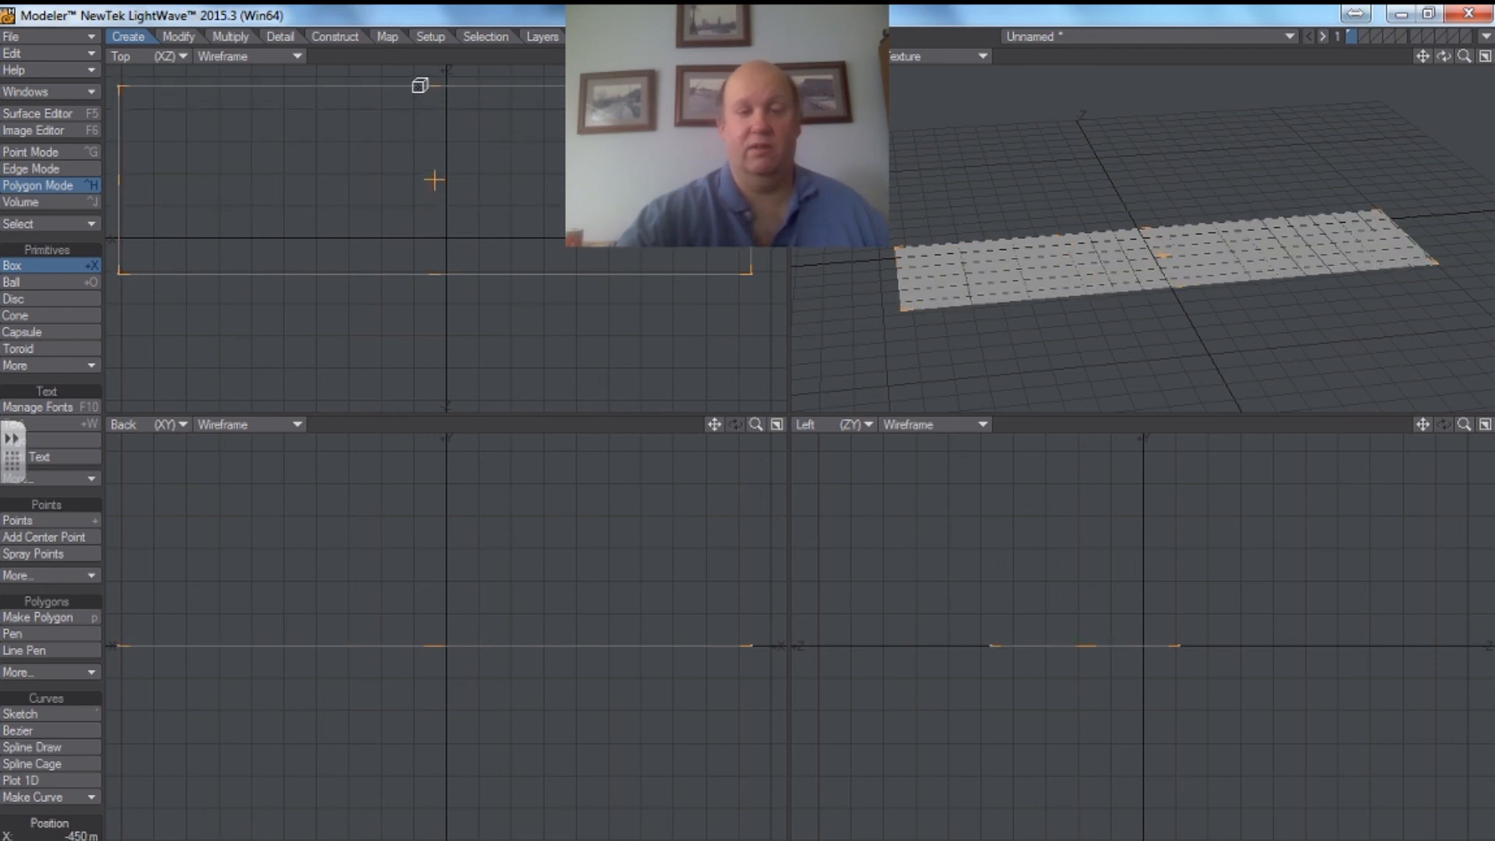
drag(444, 276, 443, 396)
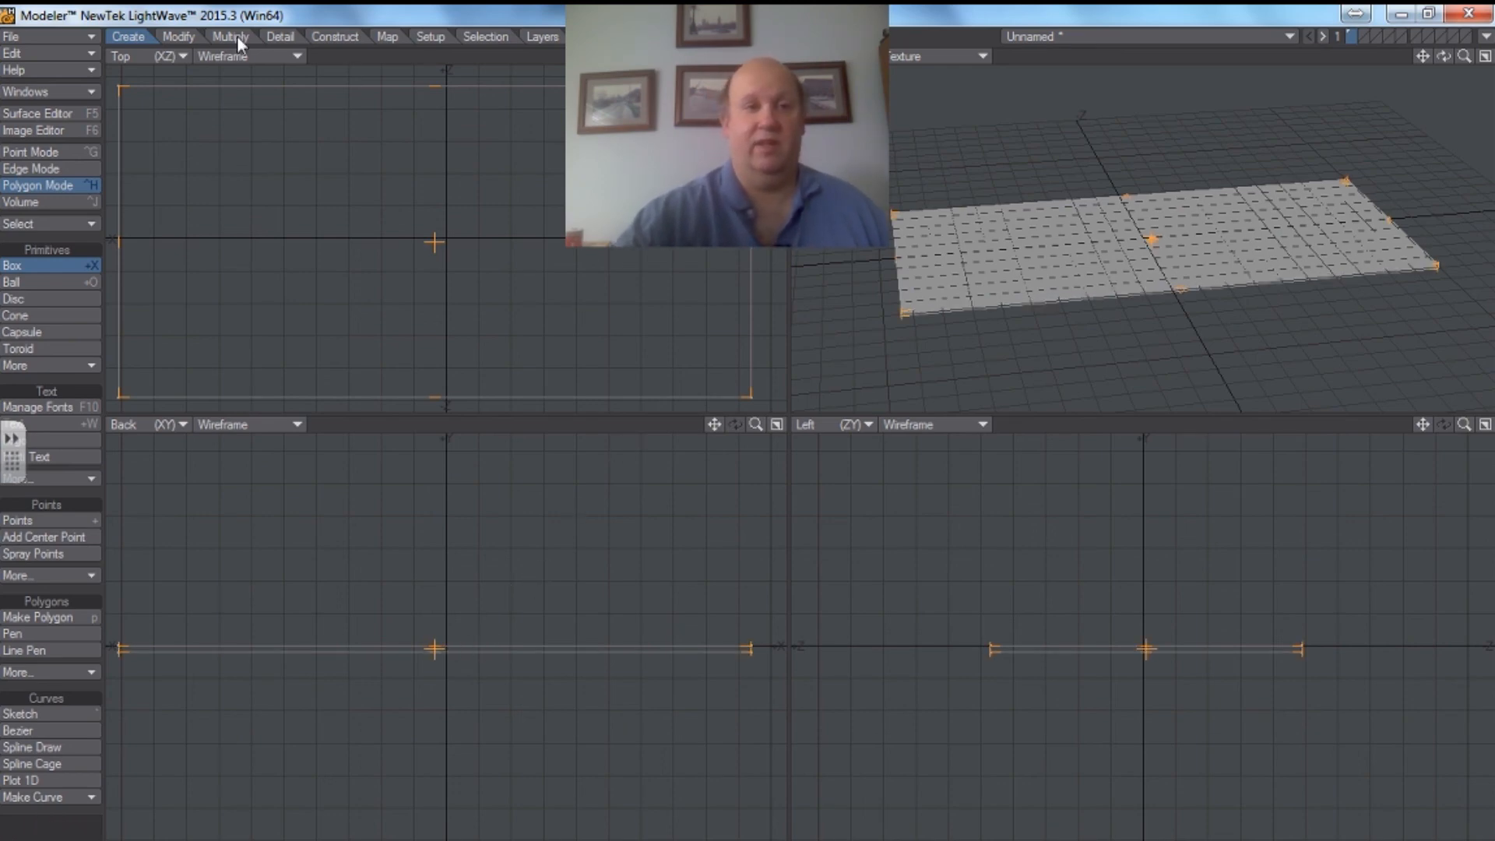
Step: Save the flat box object to the Desktop under the file name Floor
click(82, 40)
click(92, 148)
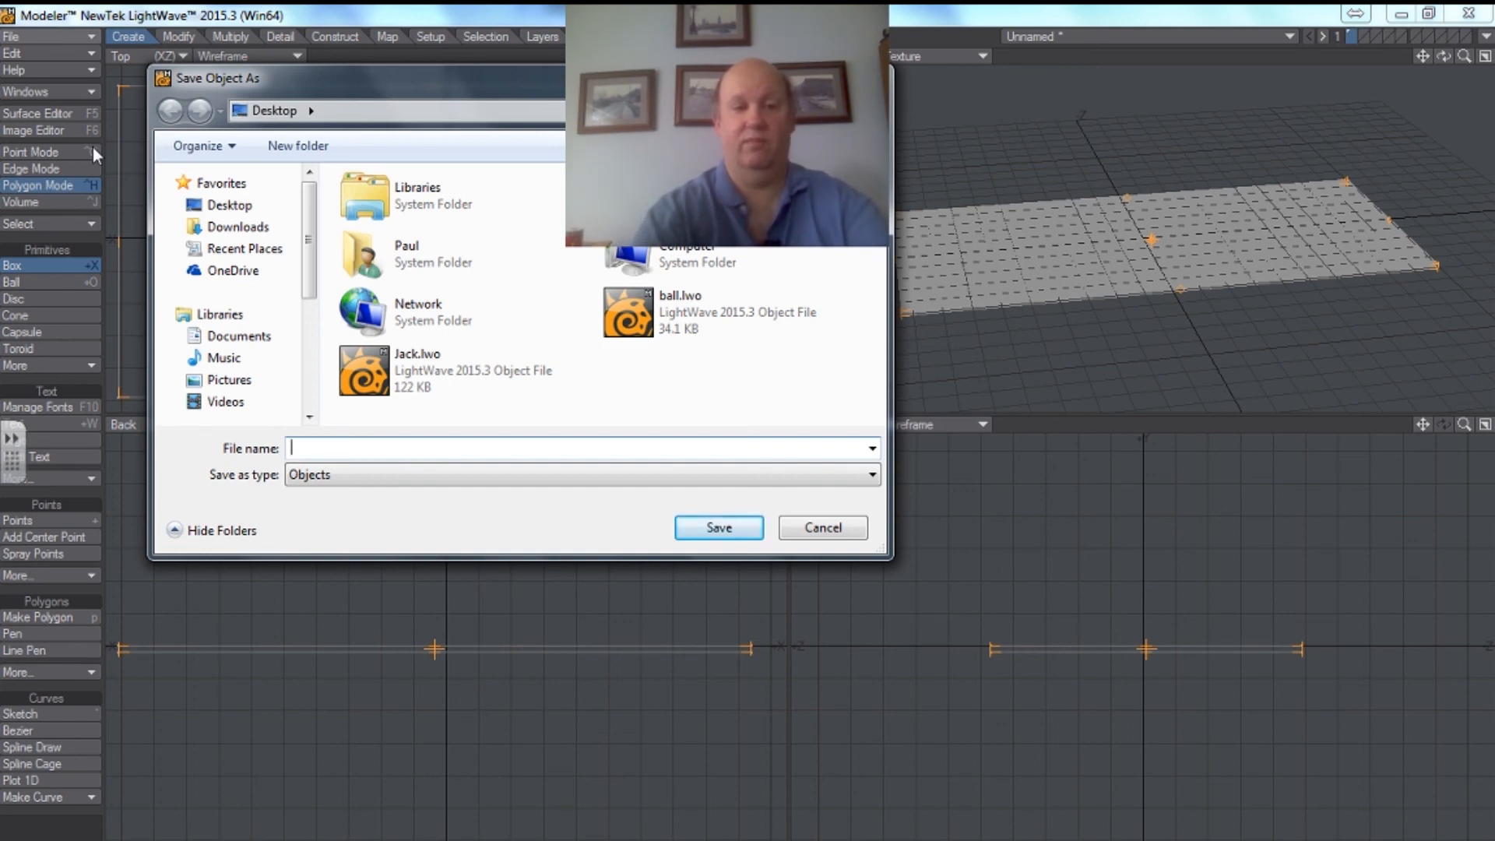
text(Floor)
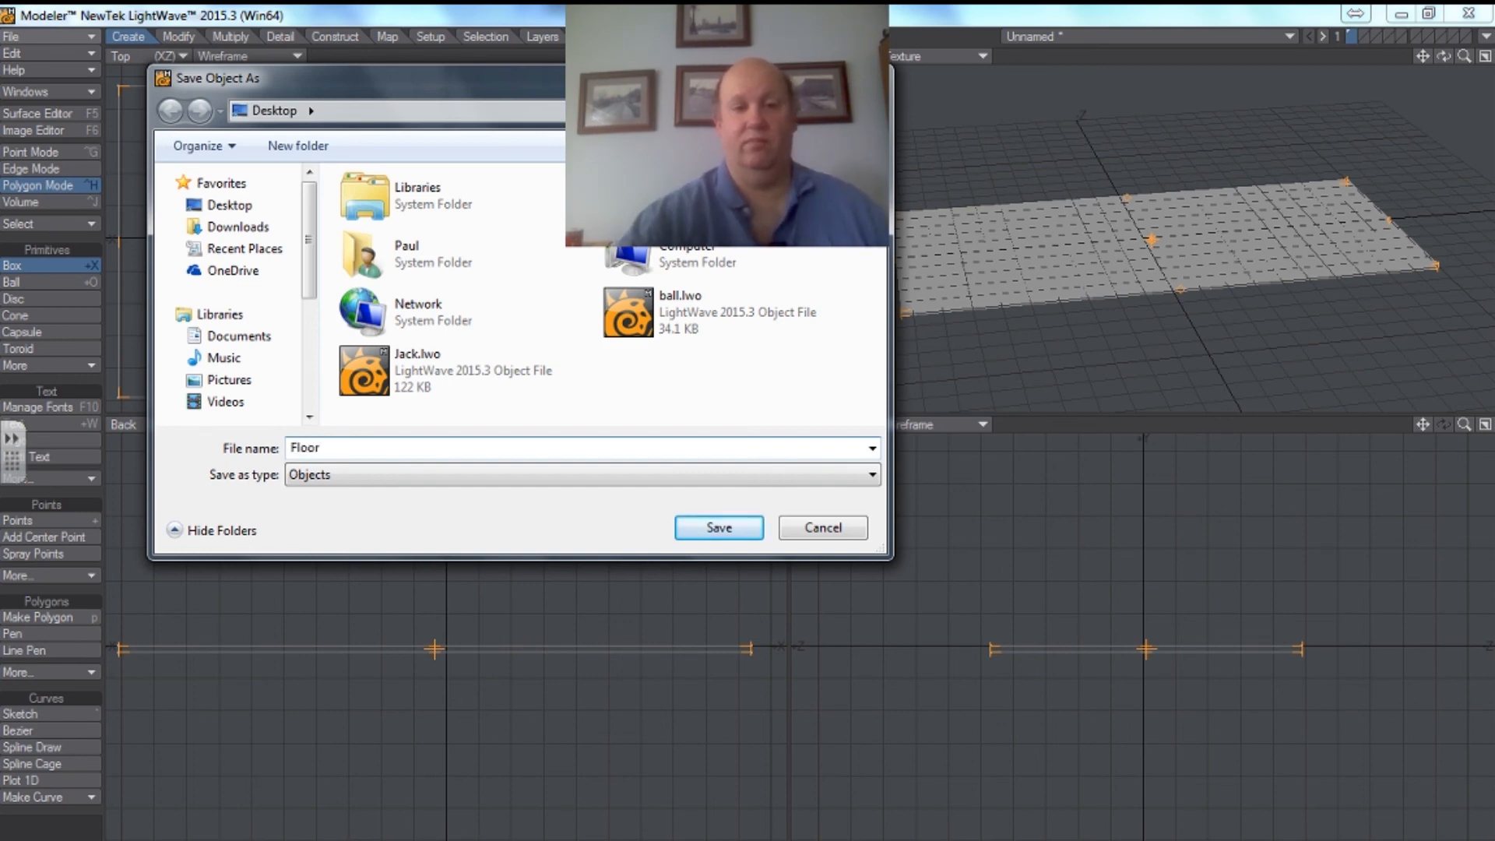
click(699, 528)
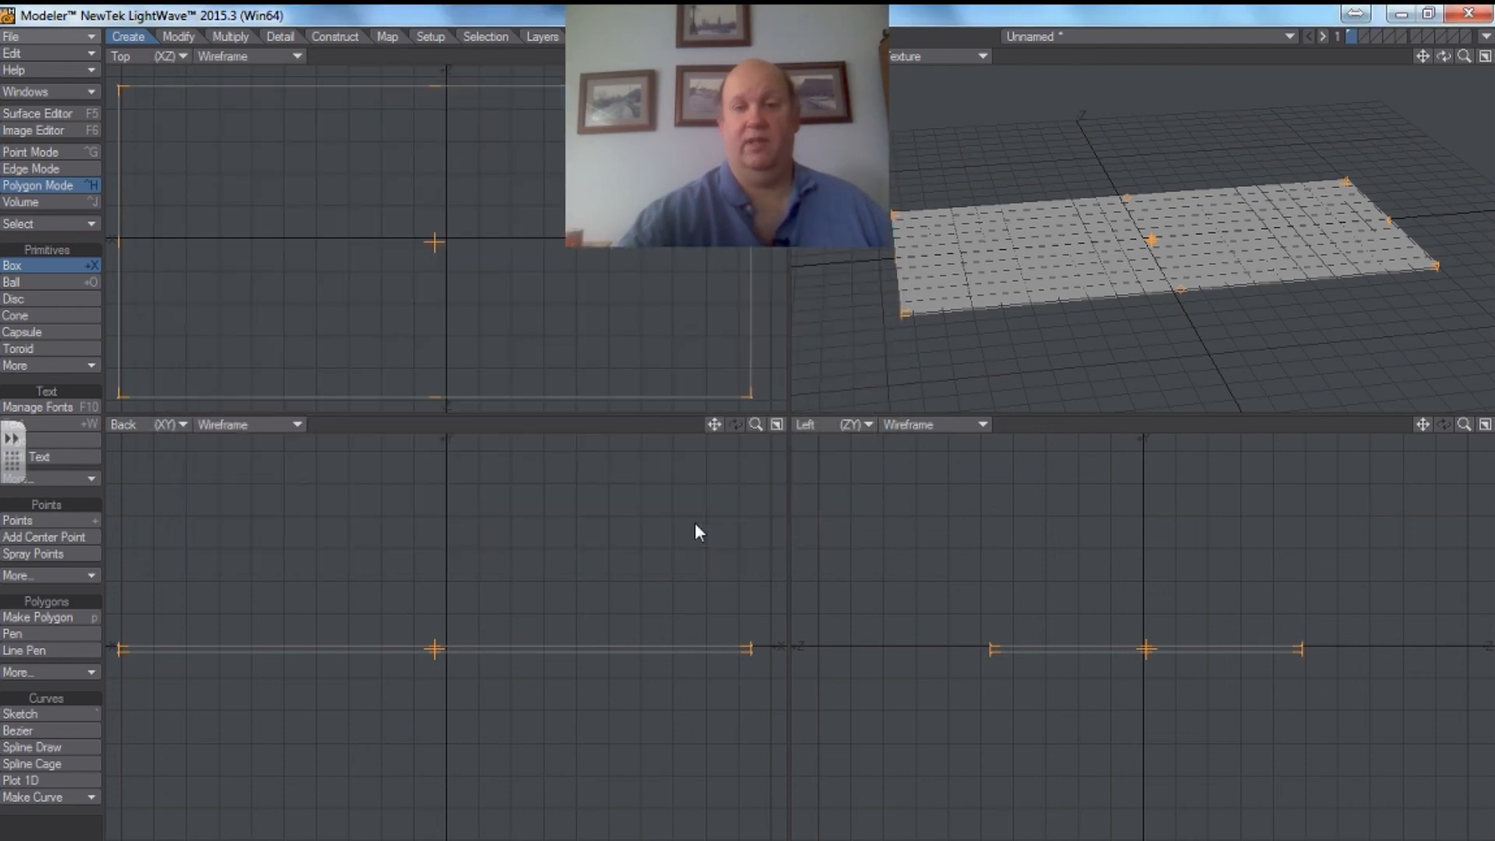
Step: Switch between the Jack, ball and Floor objects to examine each saved model
click(1118, 36)
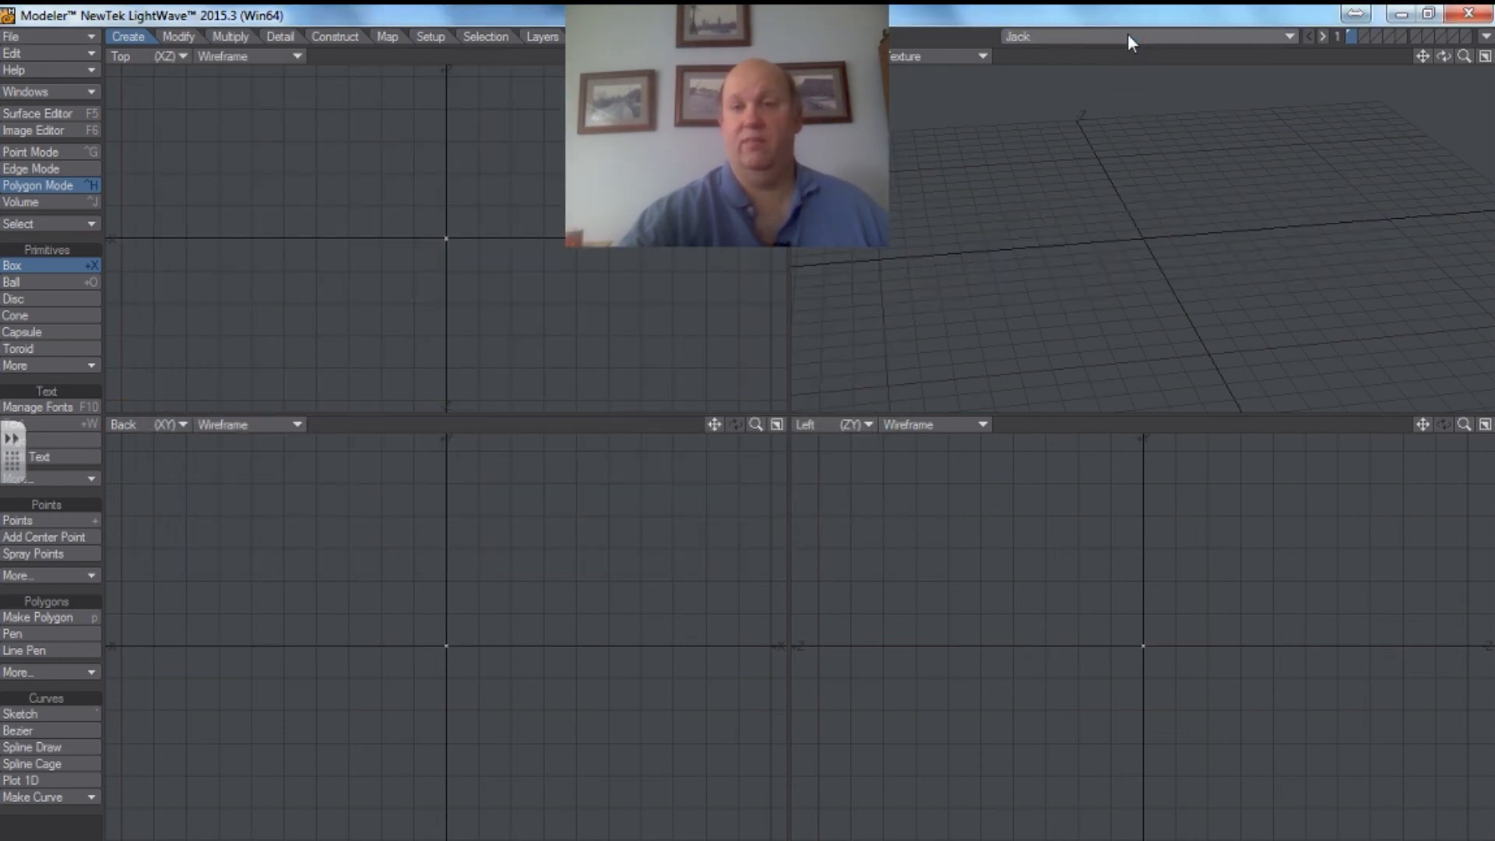
drag(1464, 61, 1224, 86)
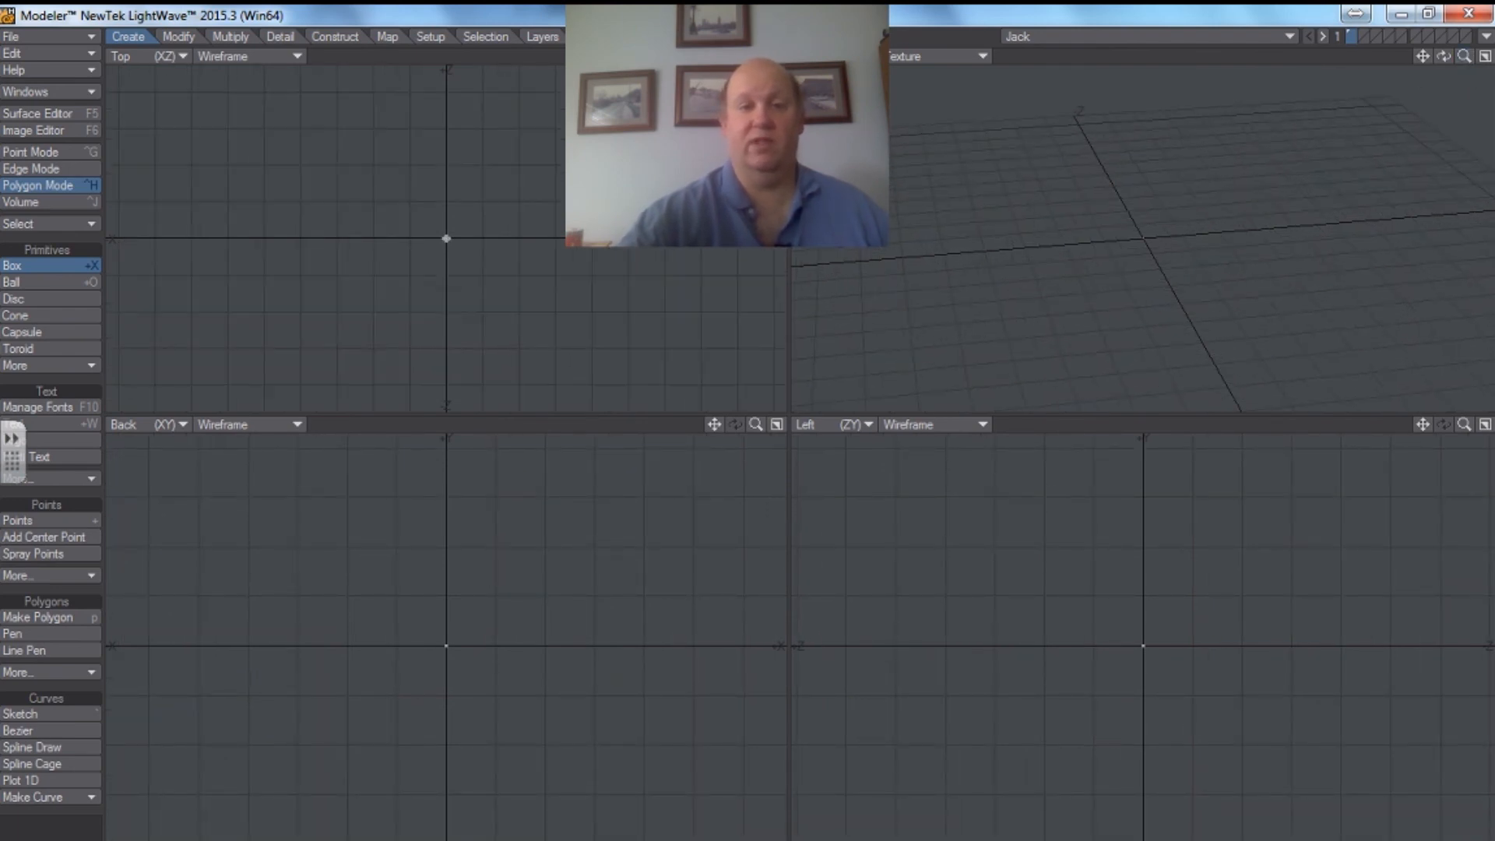
drag(873, 82, 740, 78)
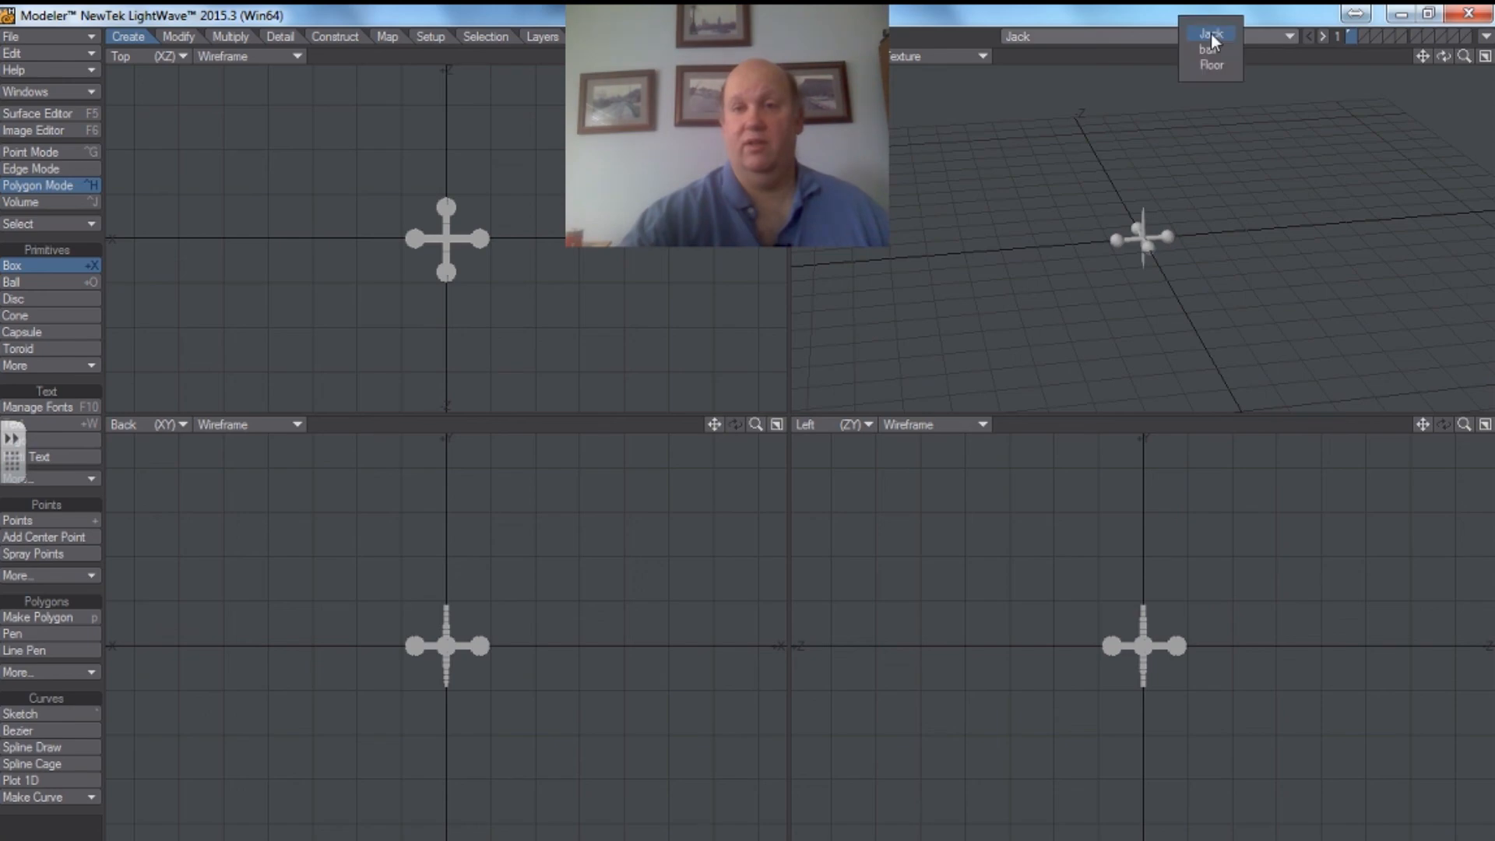
click(1214, 49)
click(1218, 33)
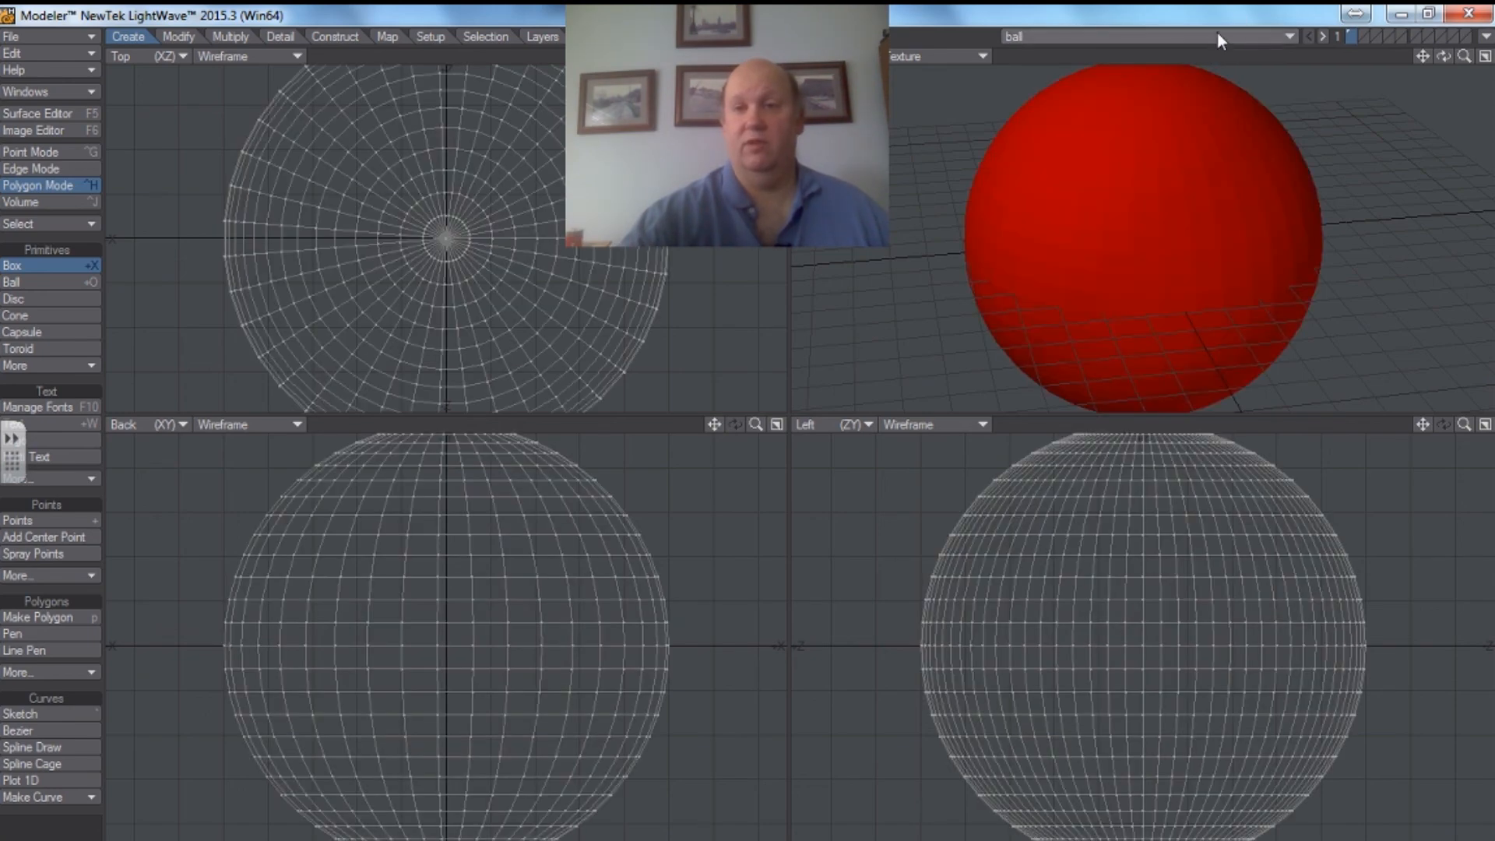
click(1219, 63)
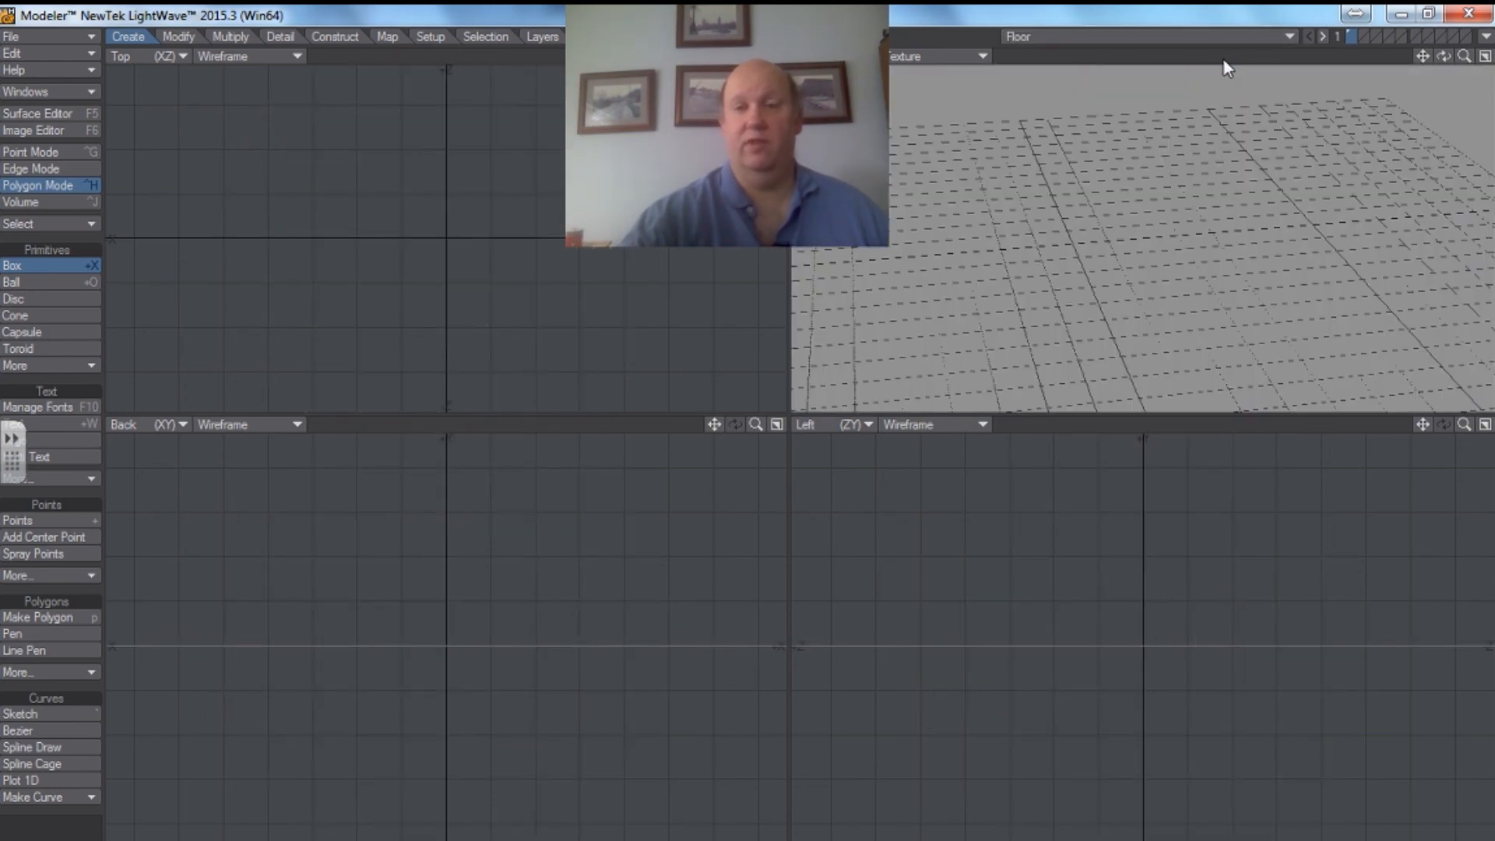